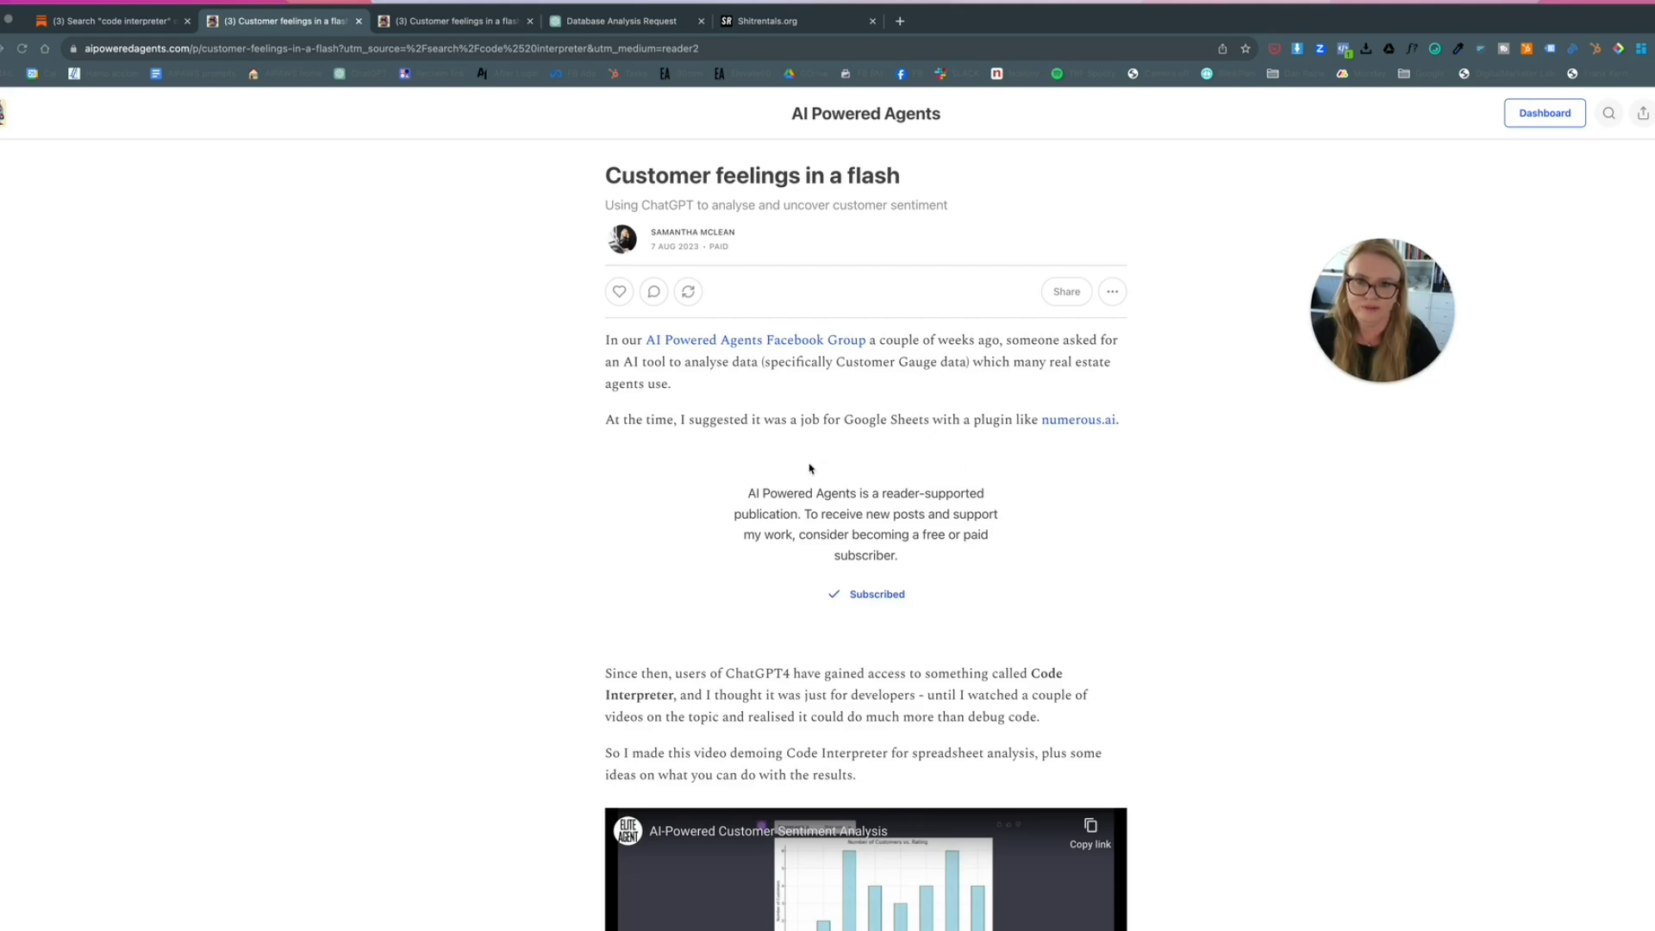
# - Read the "Customer feelings in a flash" article down to its embedded AI-Powered Customer Sentiment Analysis video
pyautogui.scroll(-1, 672, 430)
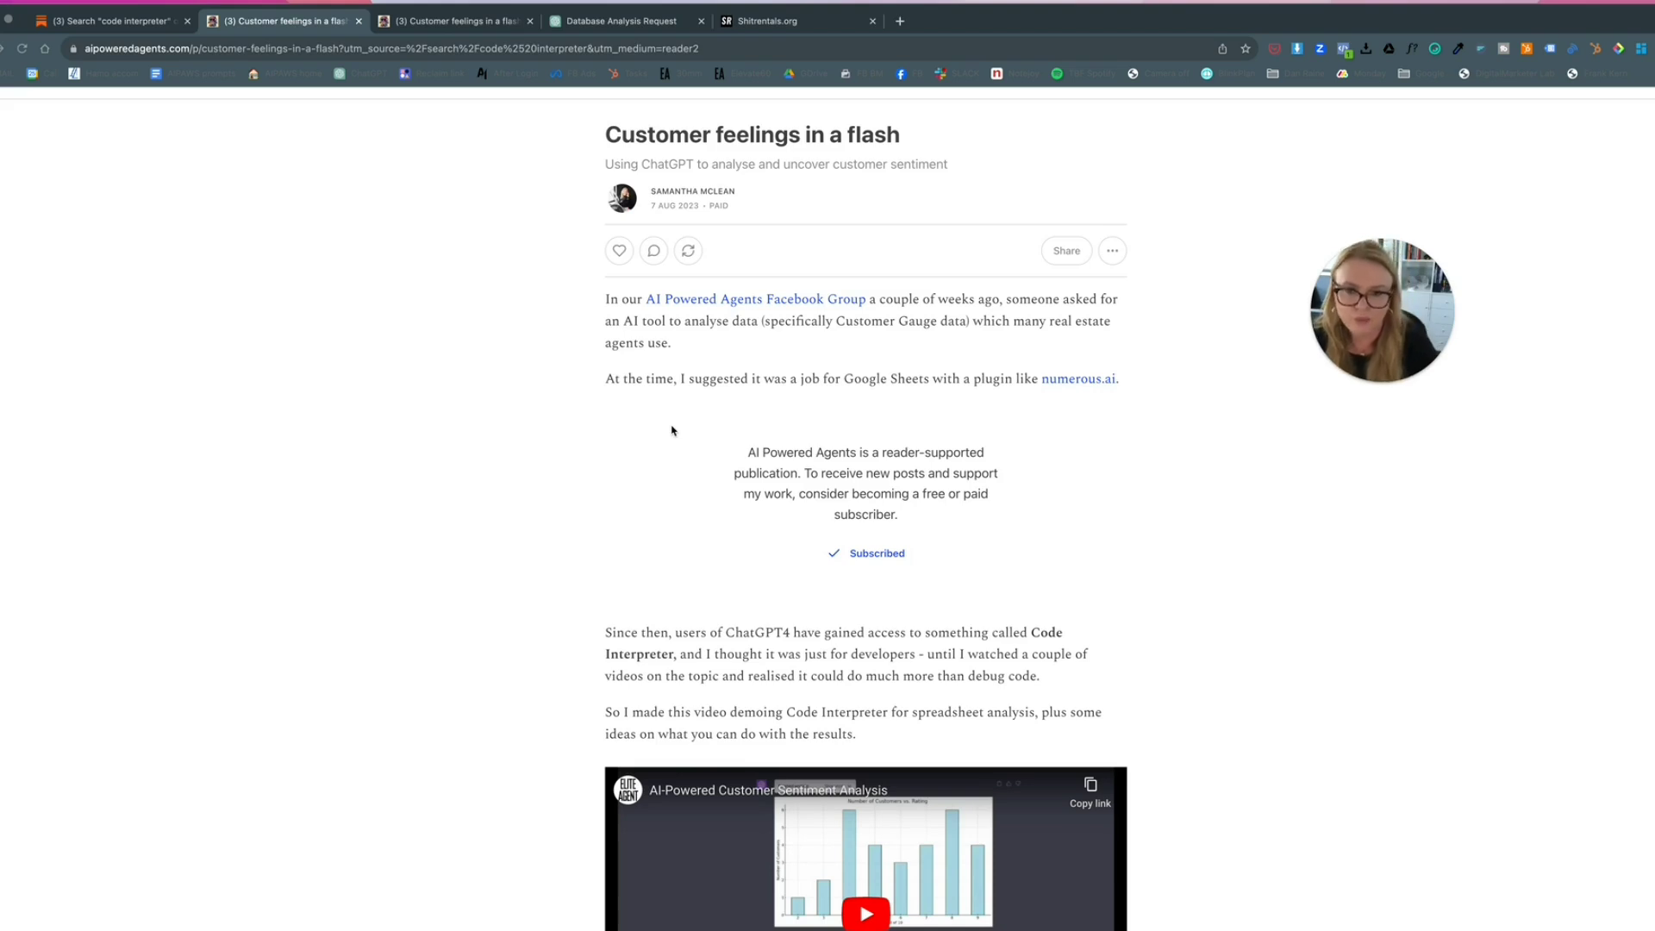
pyautogui.scroll(-5, 672, 430)
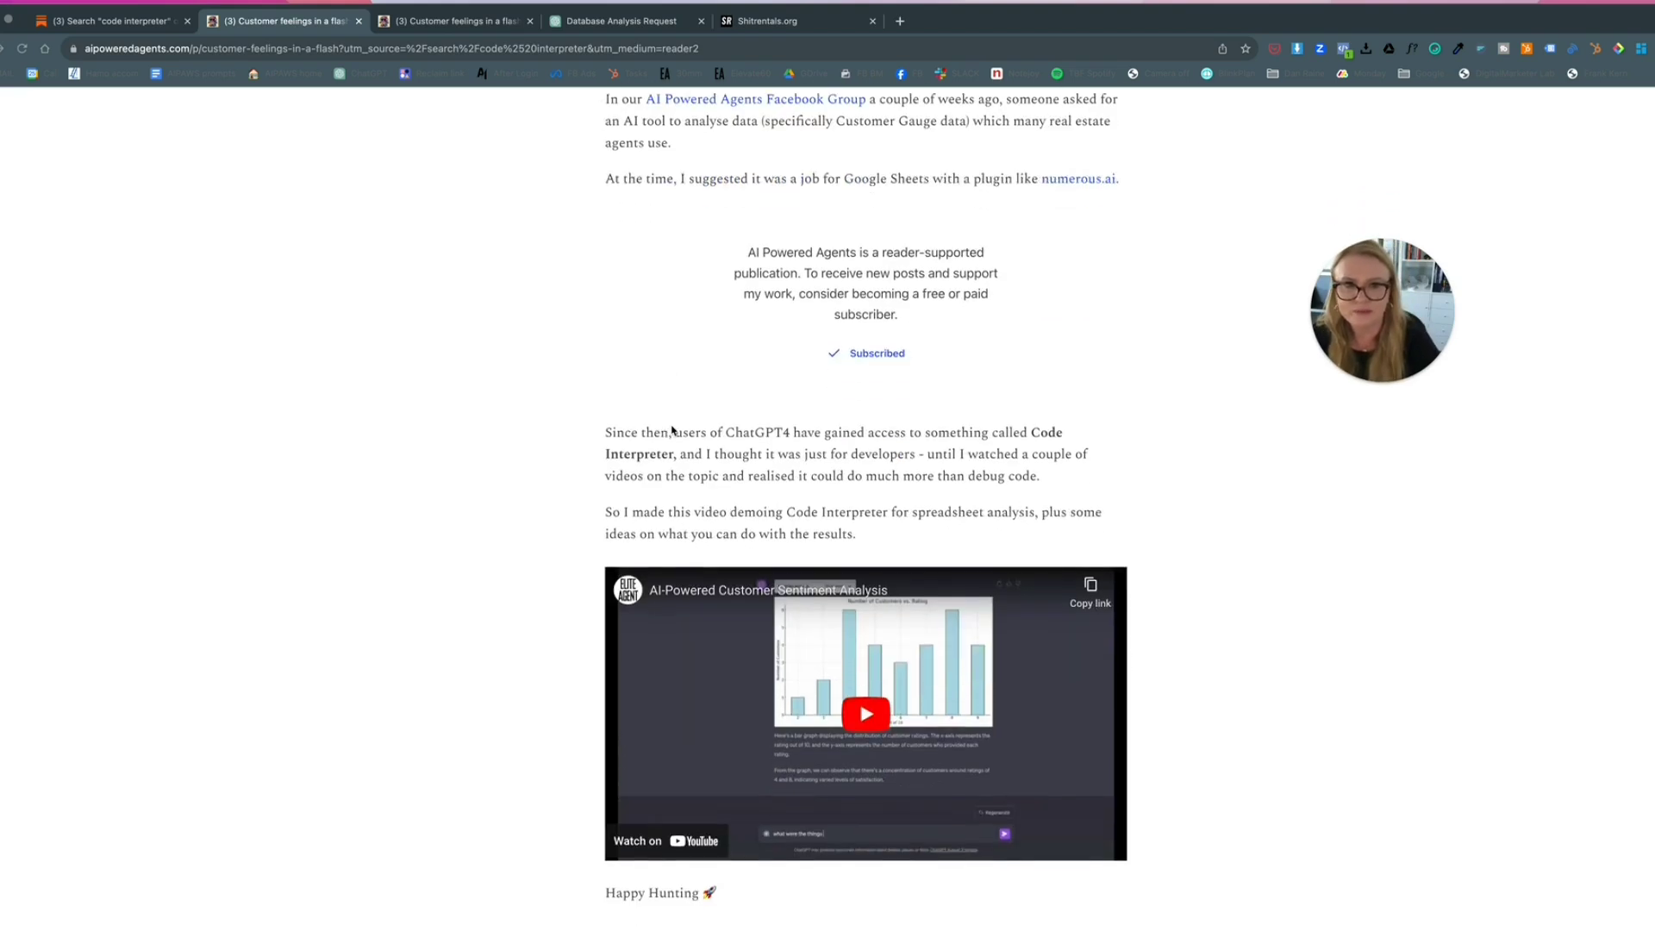
pyautogui.scroll(-3, 727, 515)
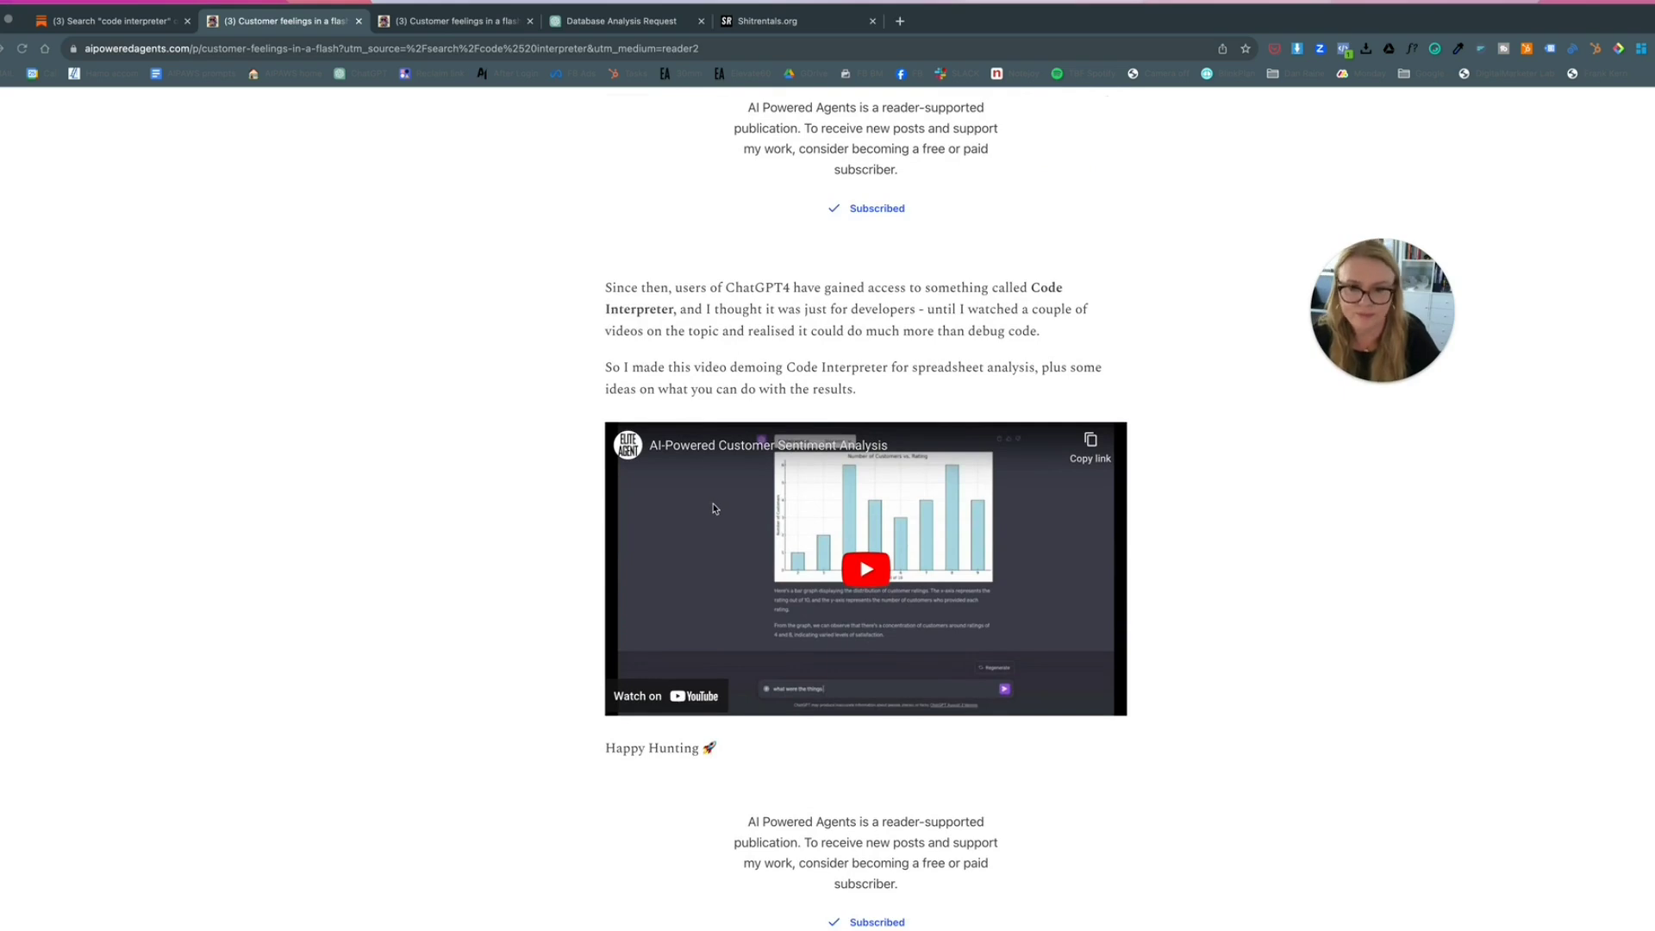
pyautogui.scroll(2, 714, 509)
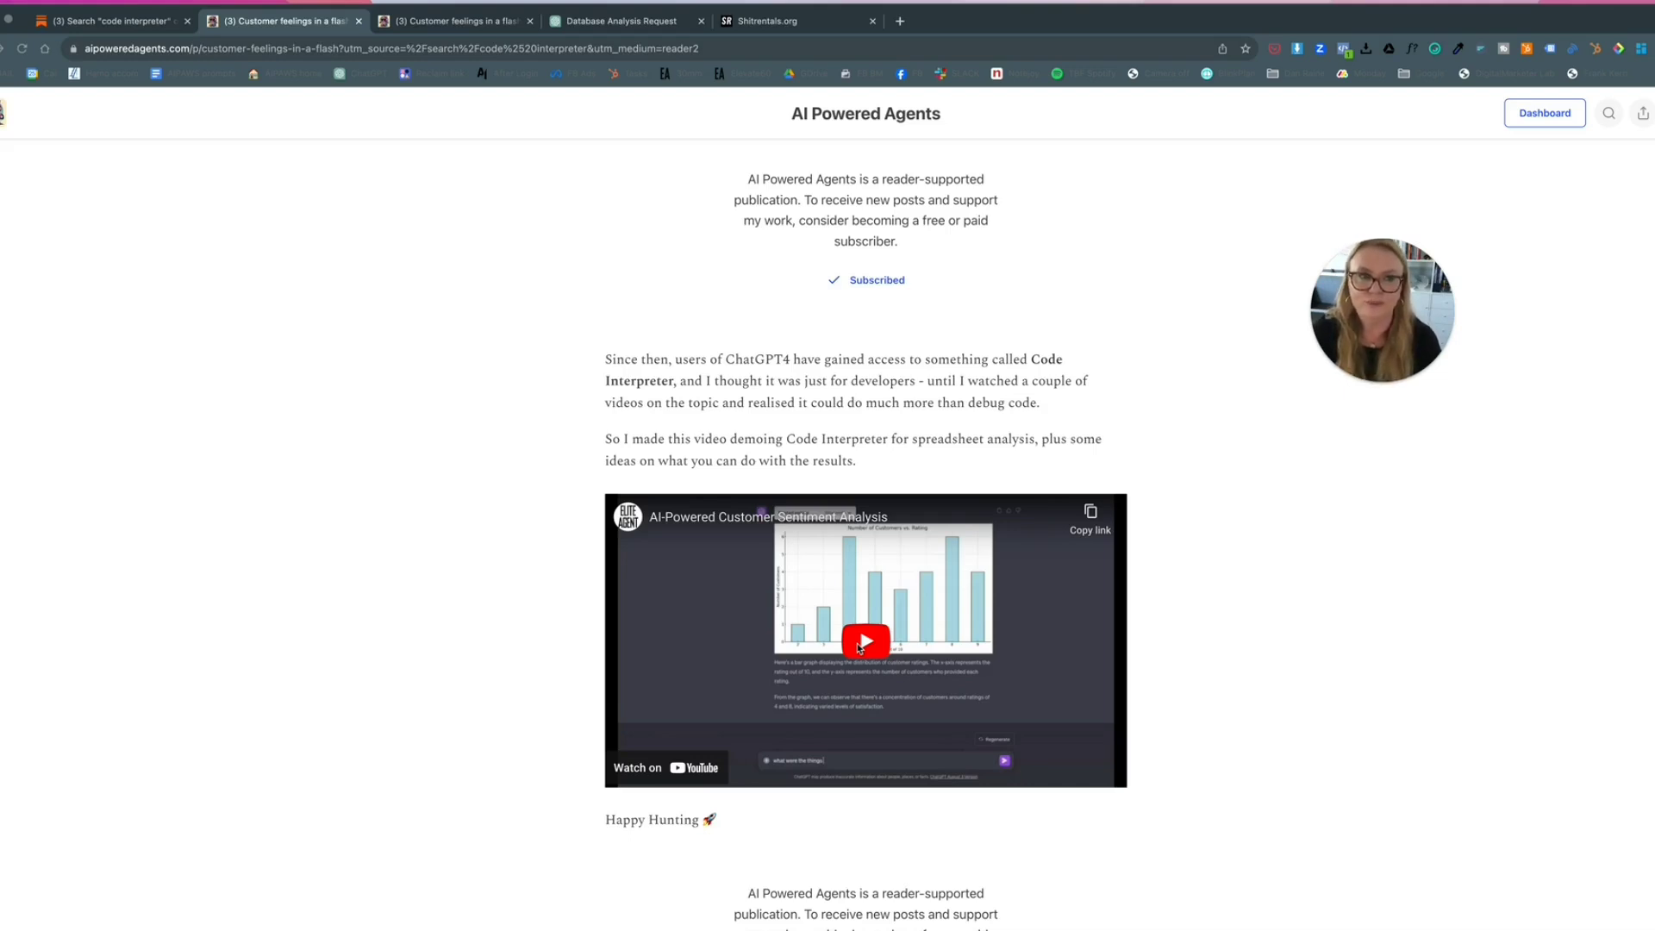
# - Open the property review form from the Shitrentals.org home page and look through its questions
pyautogui.click(769, 25)
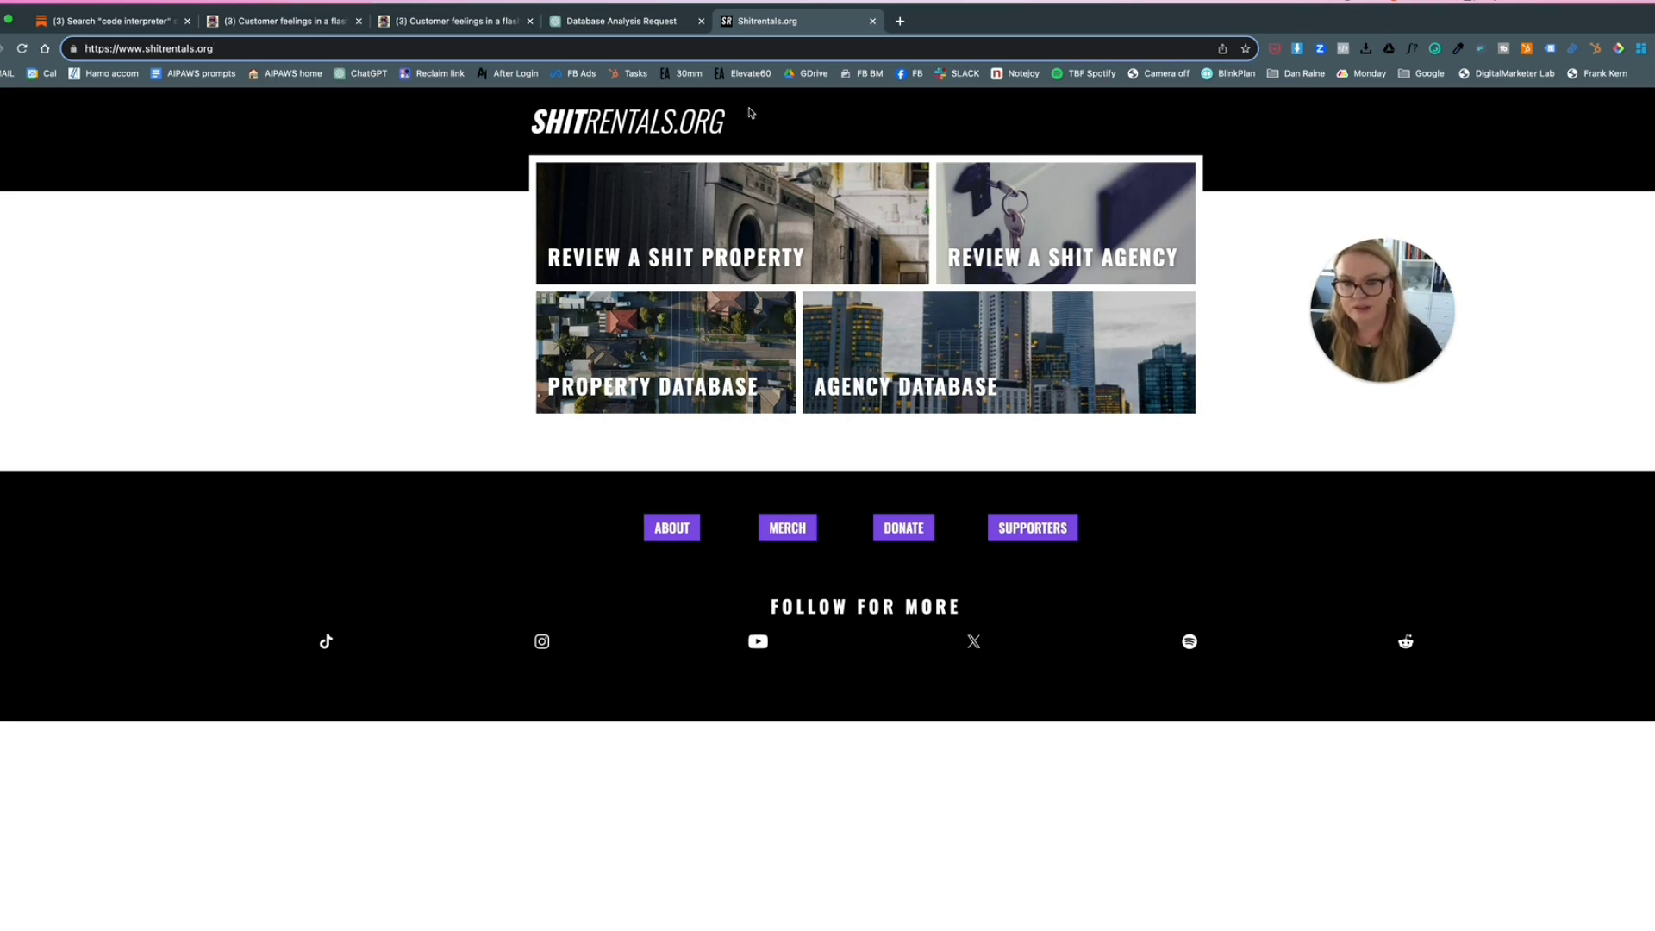
pyautogui.click(654, 263)
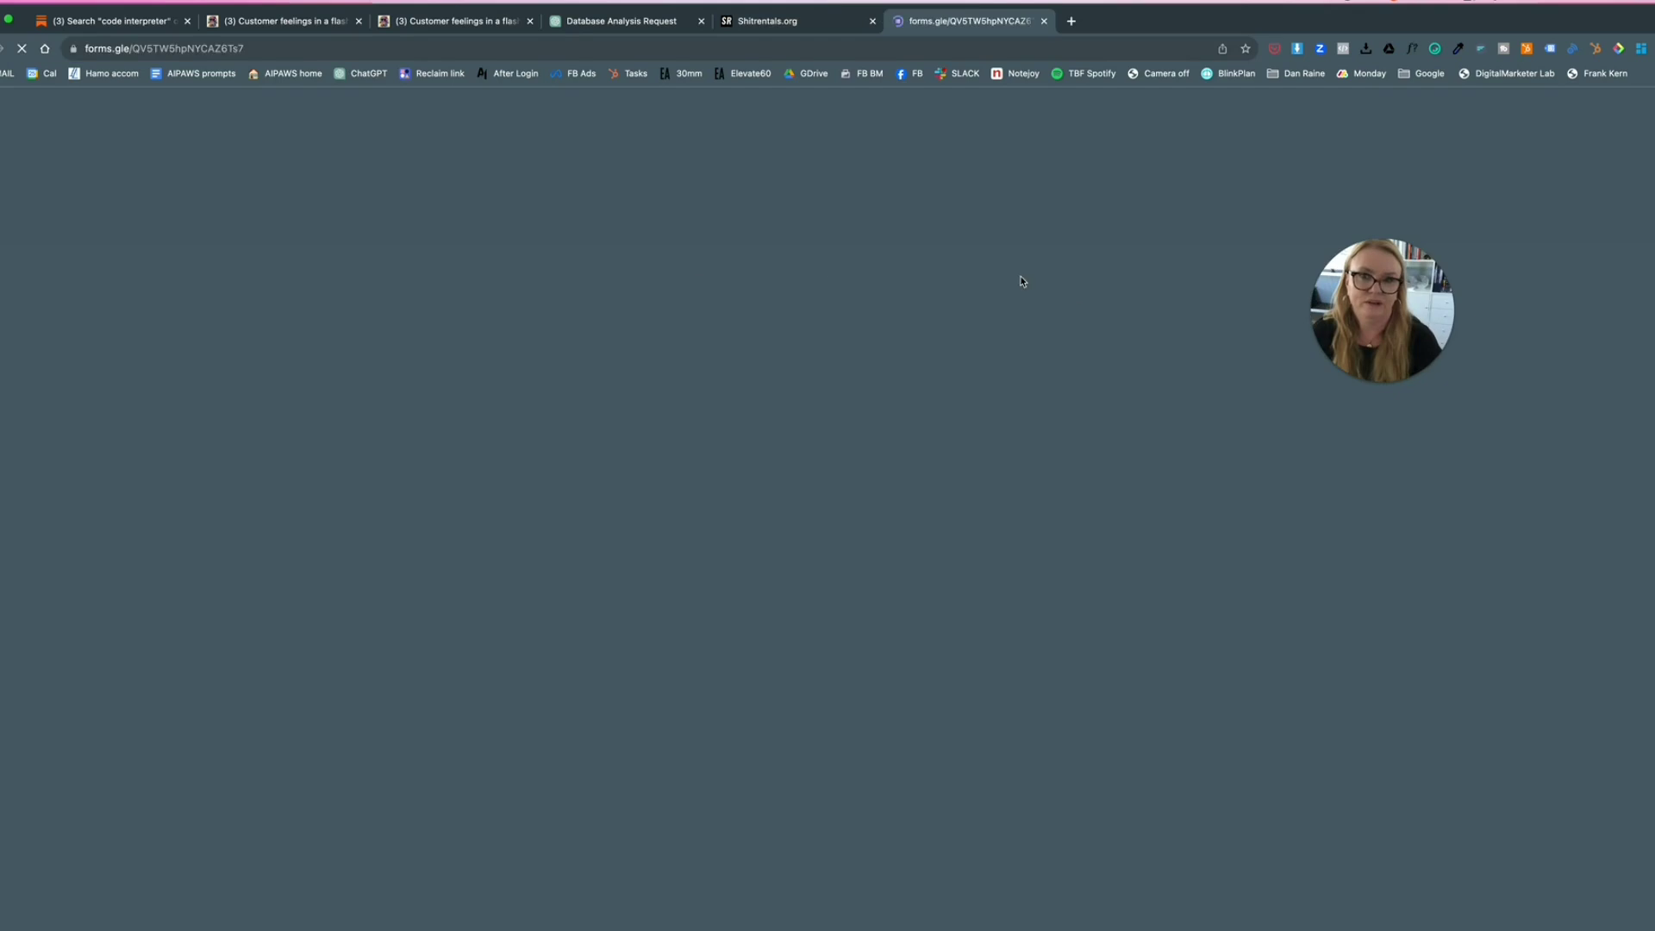
pyautogui.scroll(-15, 817, 403)
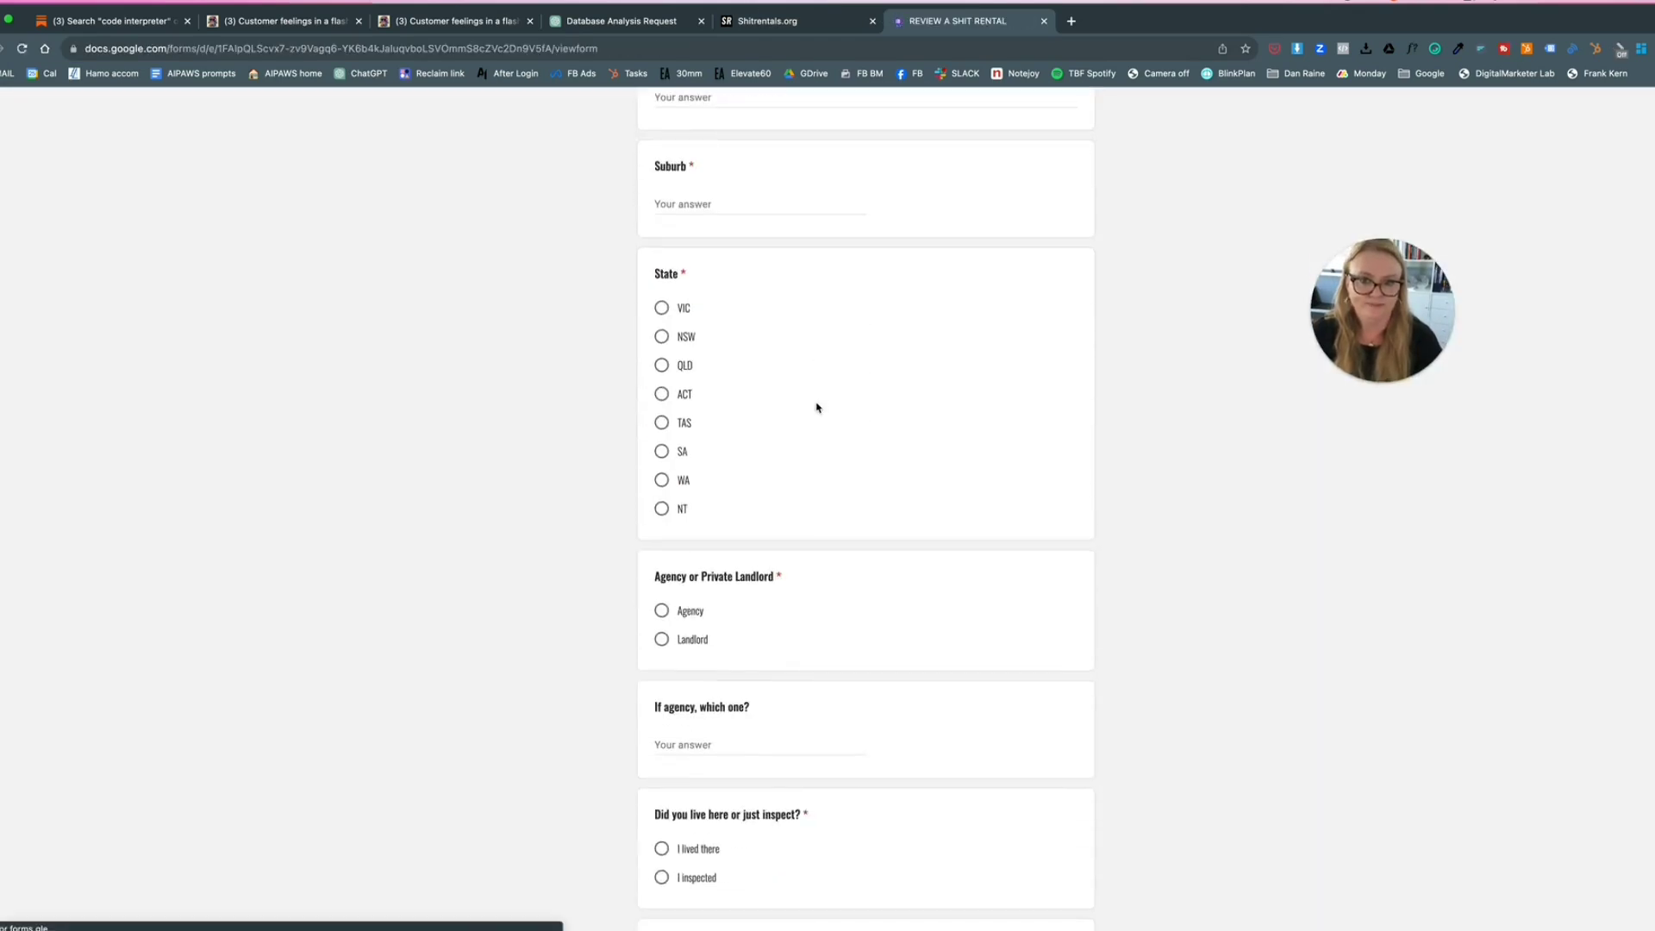
pyautogui.scroll(15, 817, 403)
# - Open the agency review form from the Shitrentals.org home page and look through its questions
pyautogui.click(763, 21)
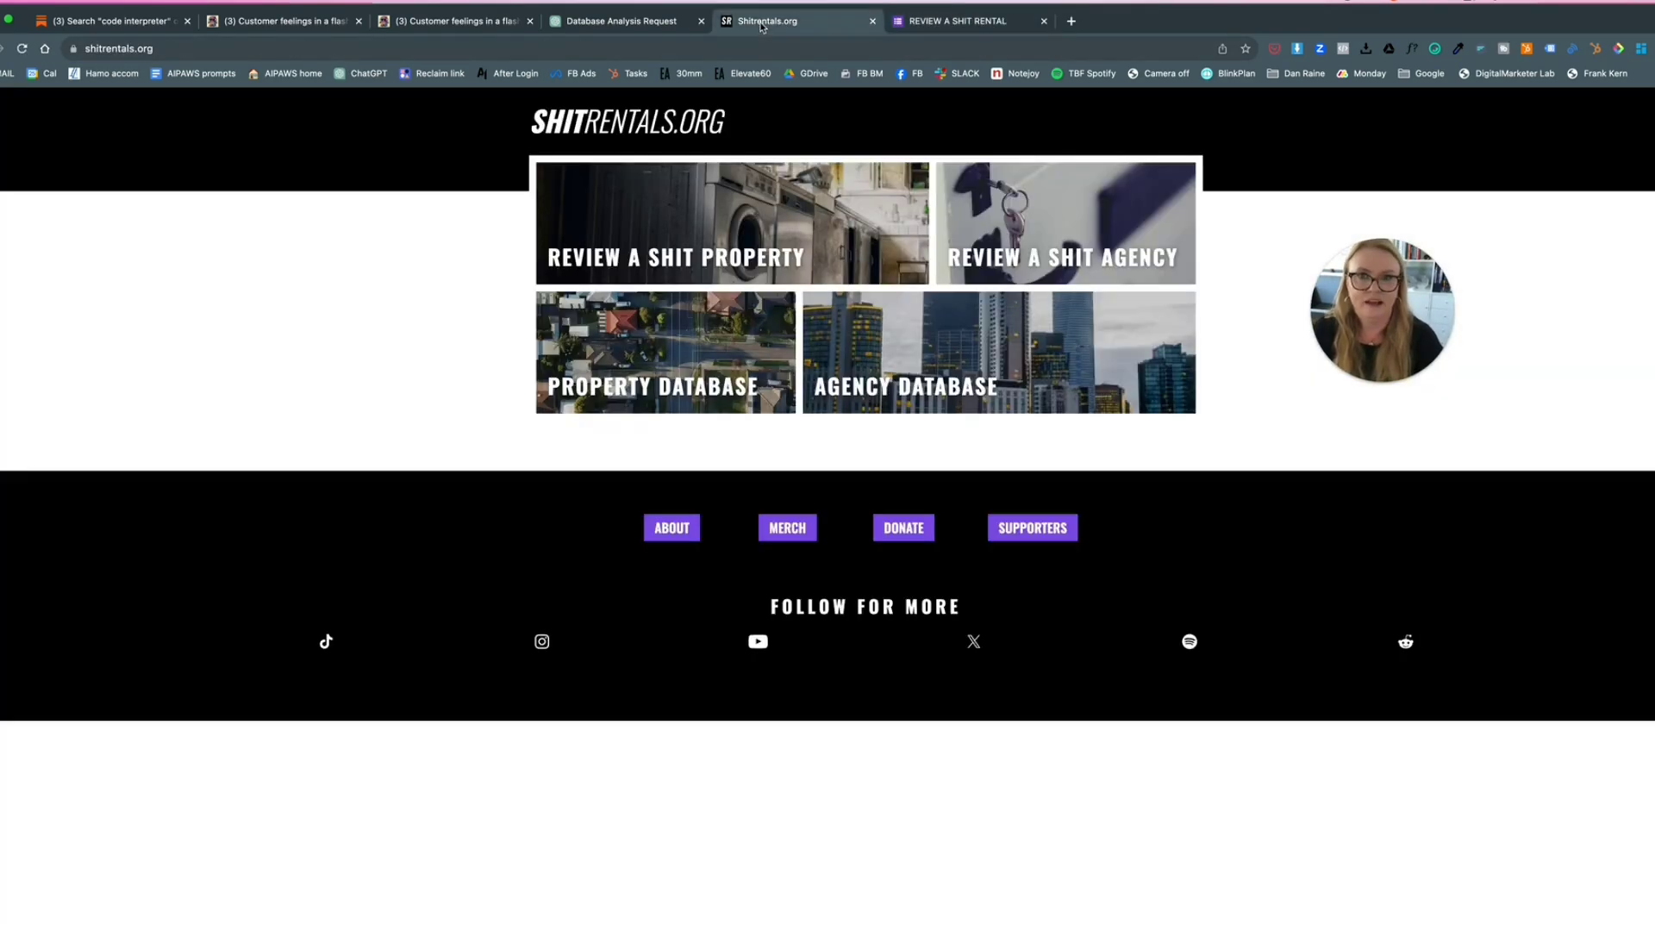
pyautogui.click(1043, 247)
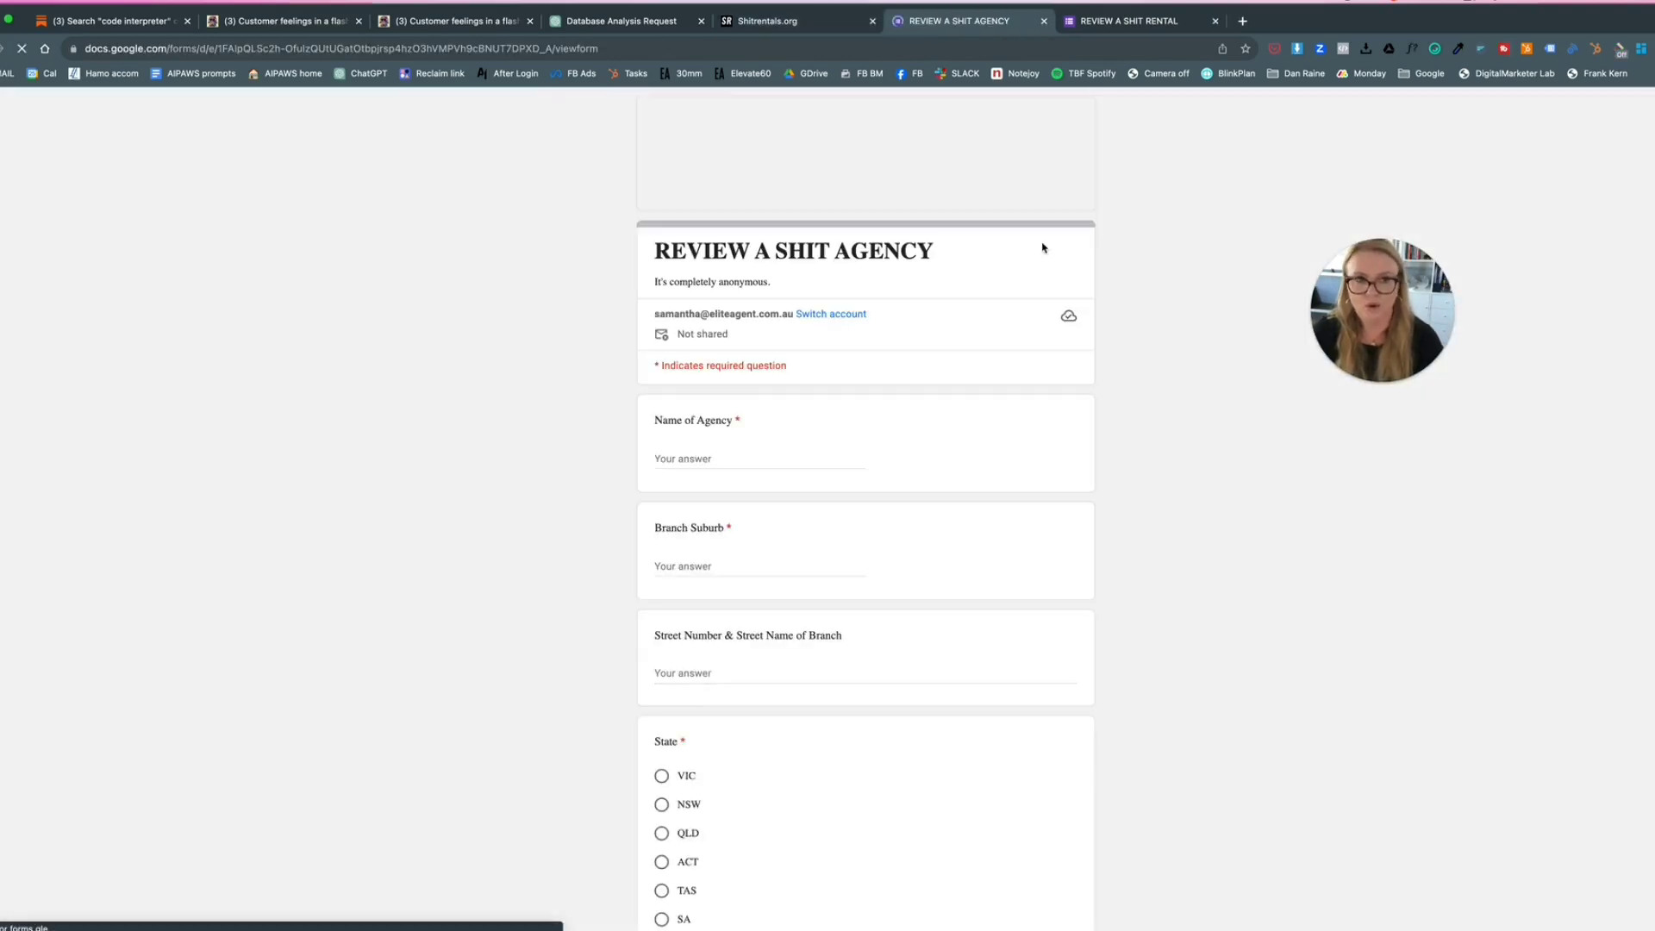
pyautogui.scroll(-6, 955, 358)
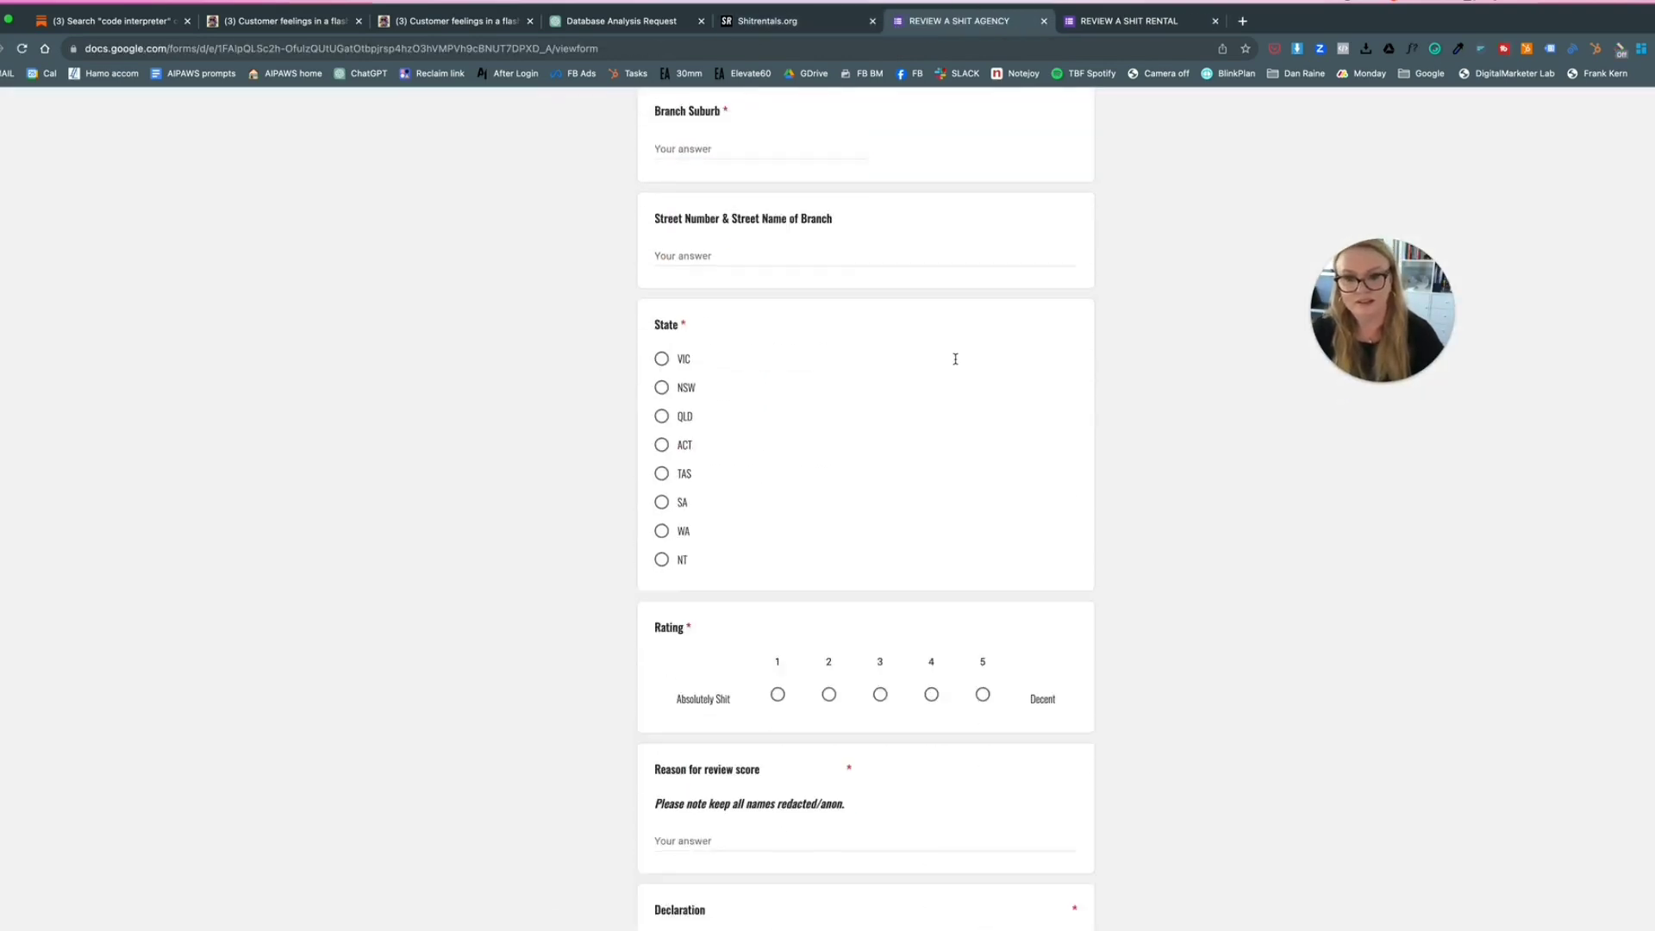
pyautogui.scroll(-4, 956, 358)
pyautogui.scroll(10, 955, 363)
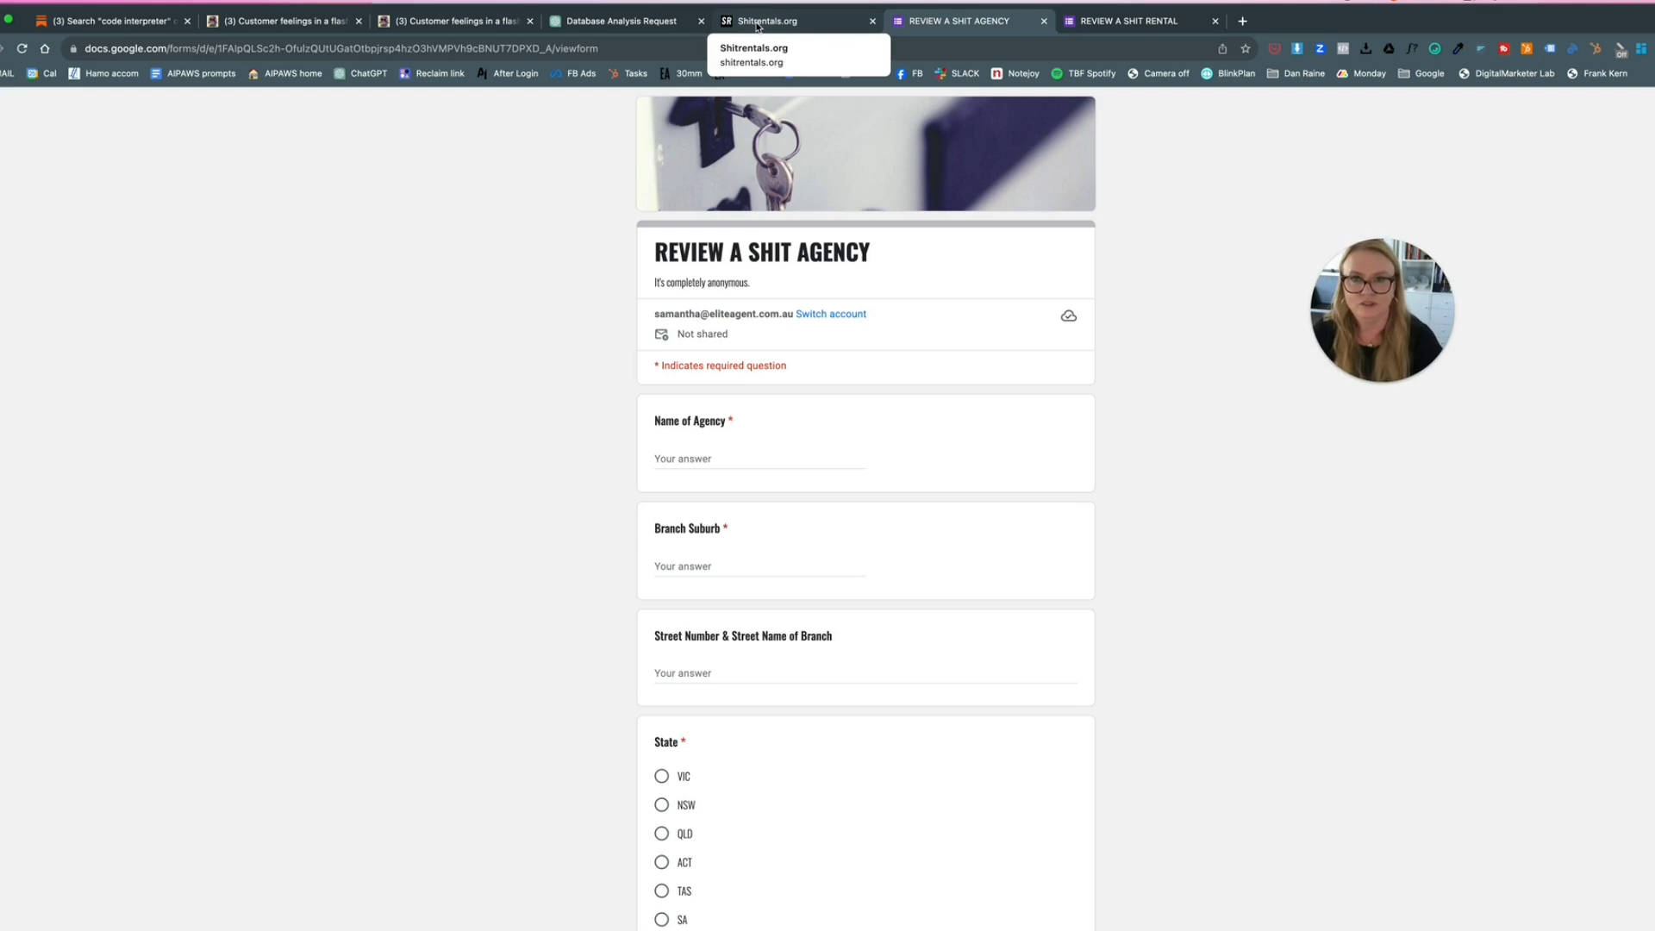
# - Open the property database from the Shitrentals.org home page and examine its columns, star ratings and review reasons
pyautogui.click(757, 24)
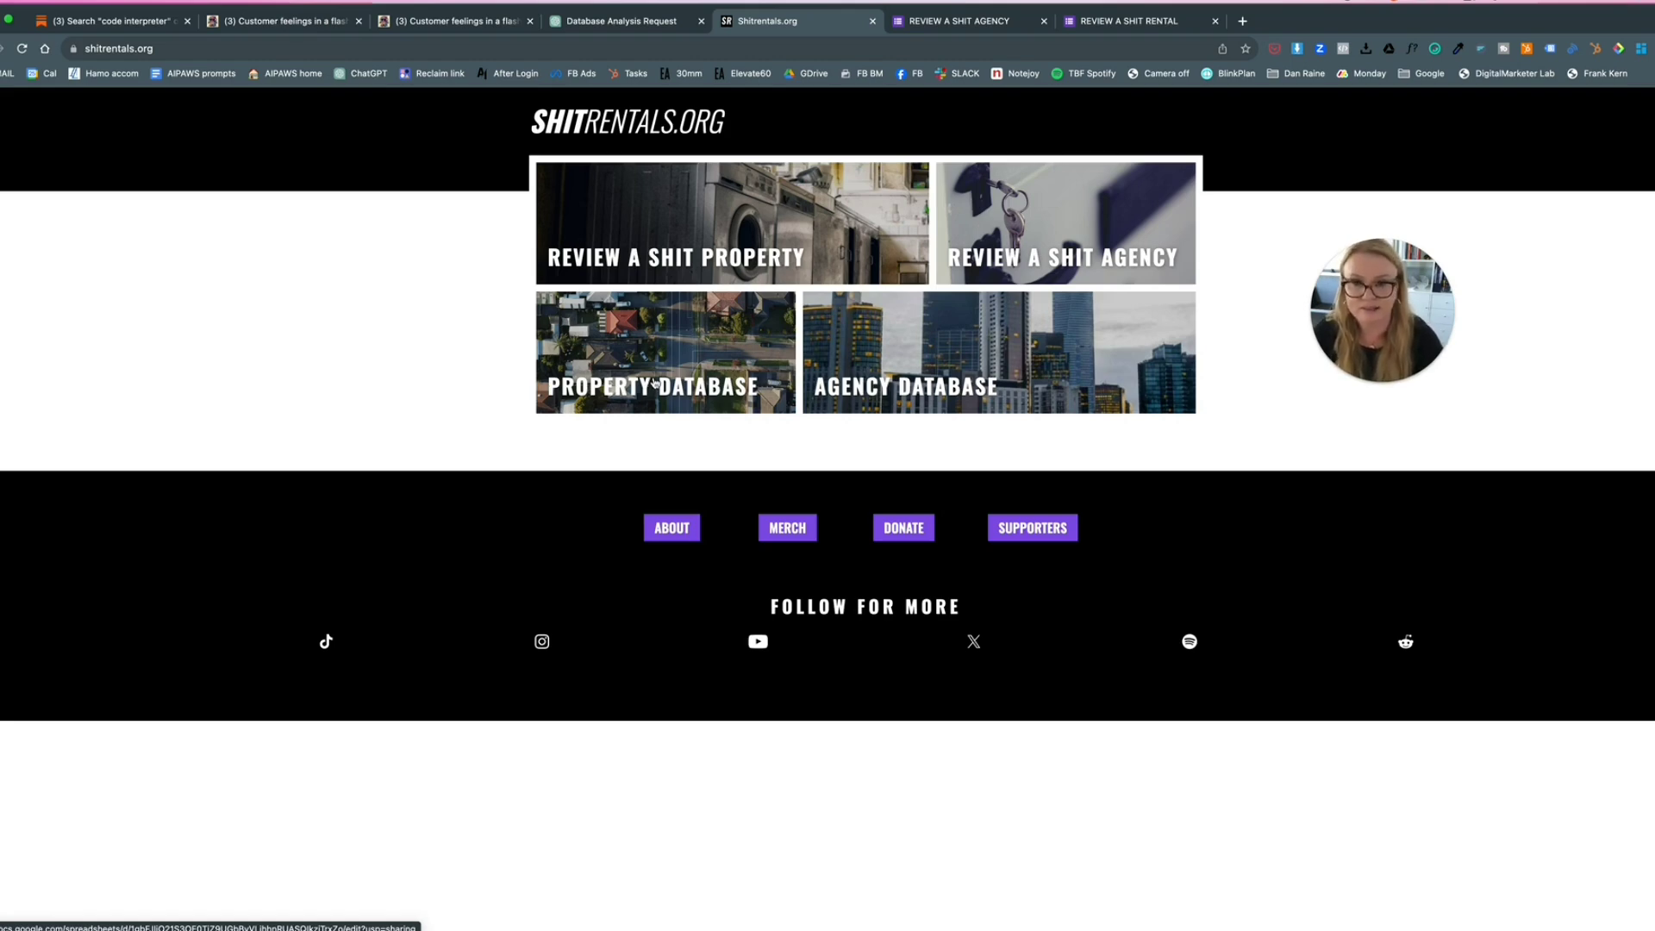
pyautogui.click(656, 382)
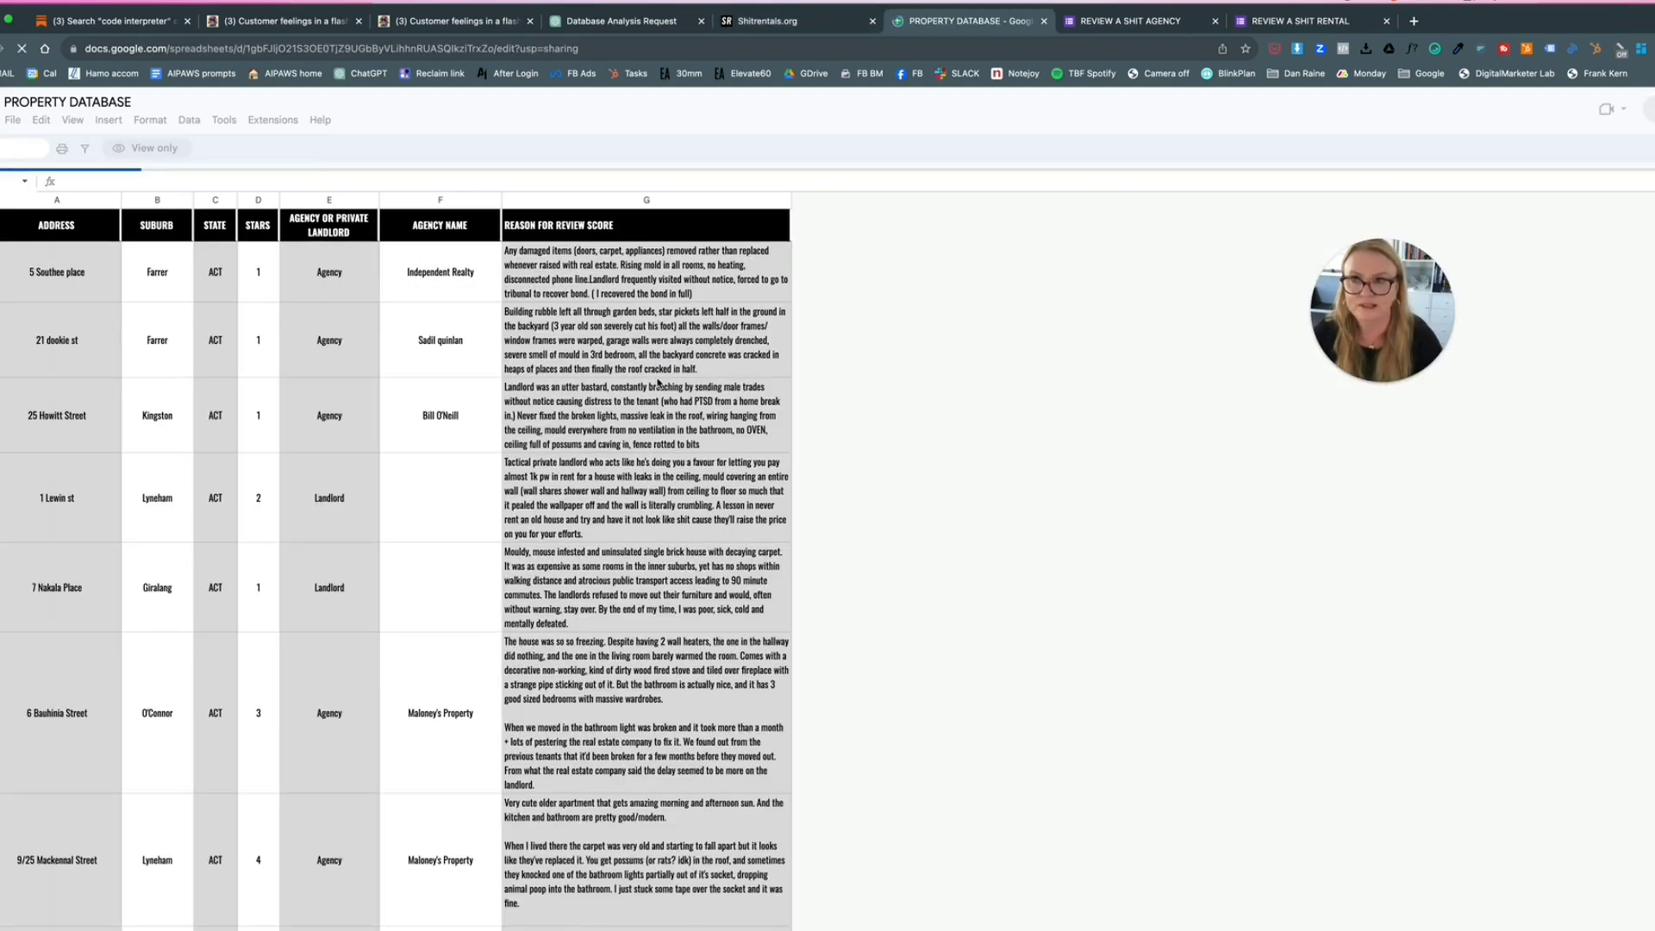
pyautogui.scroll(-10, 265, 402)
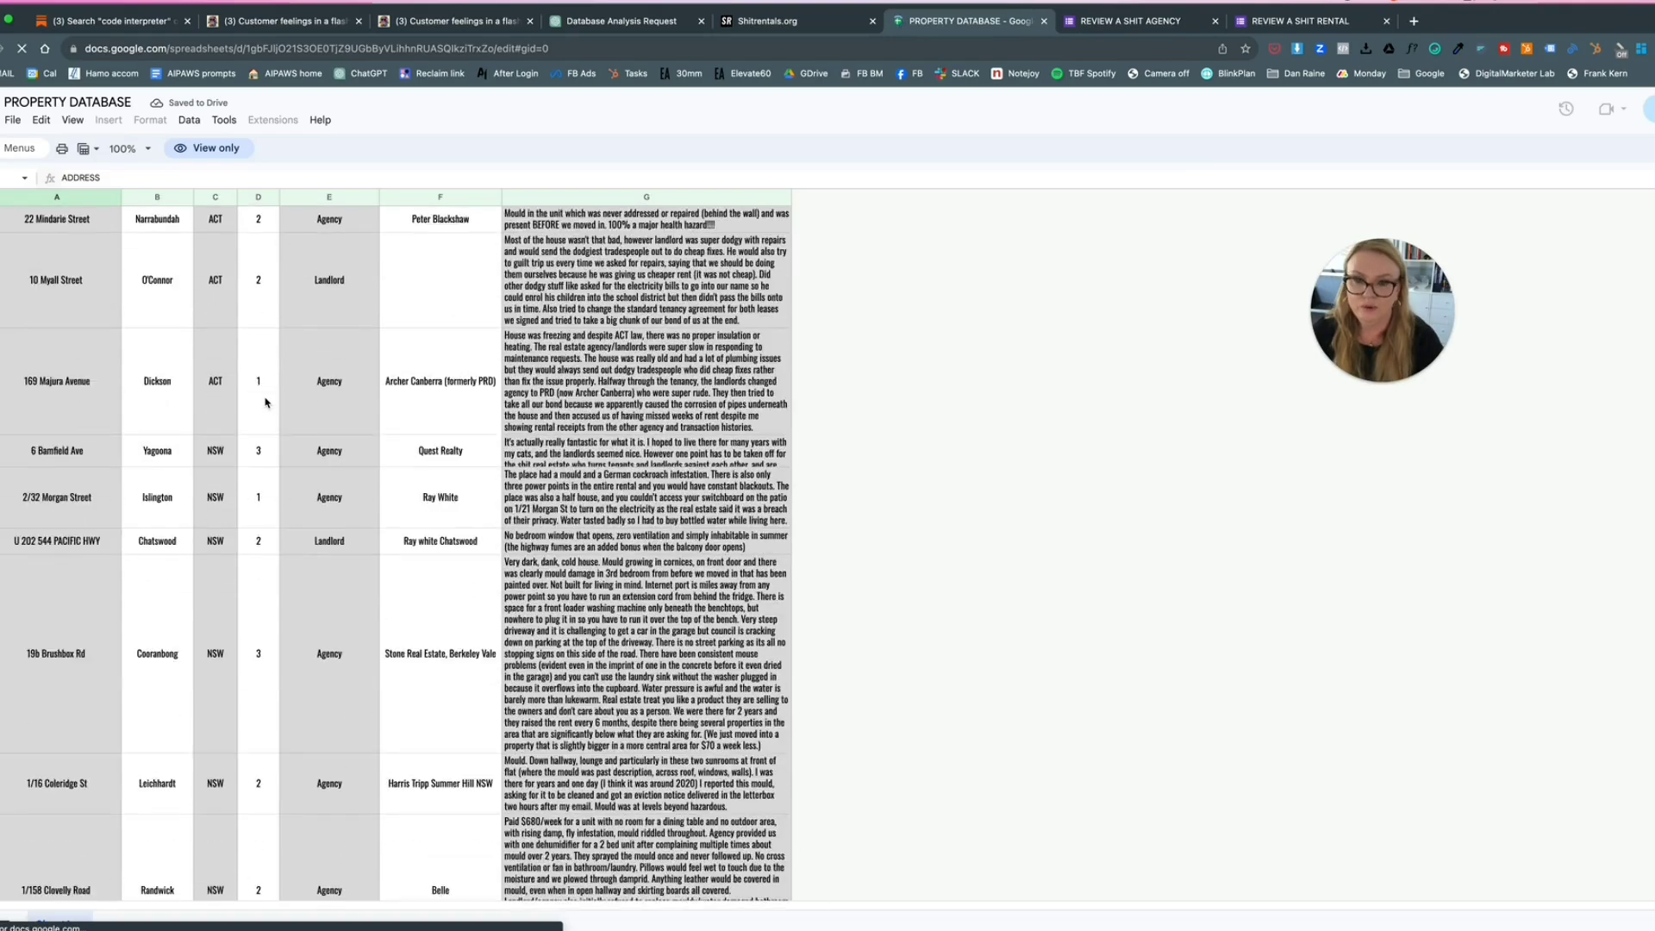
pyautogui.scroll(10, 265, 403)
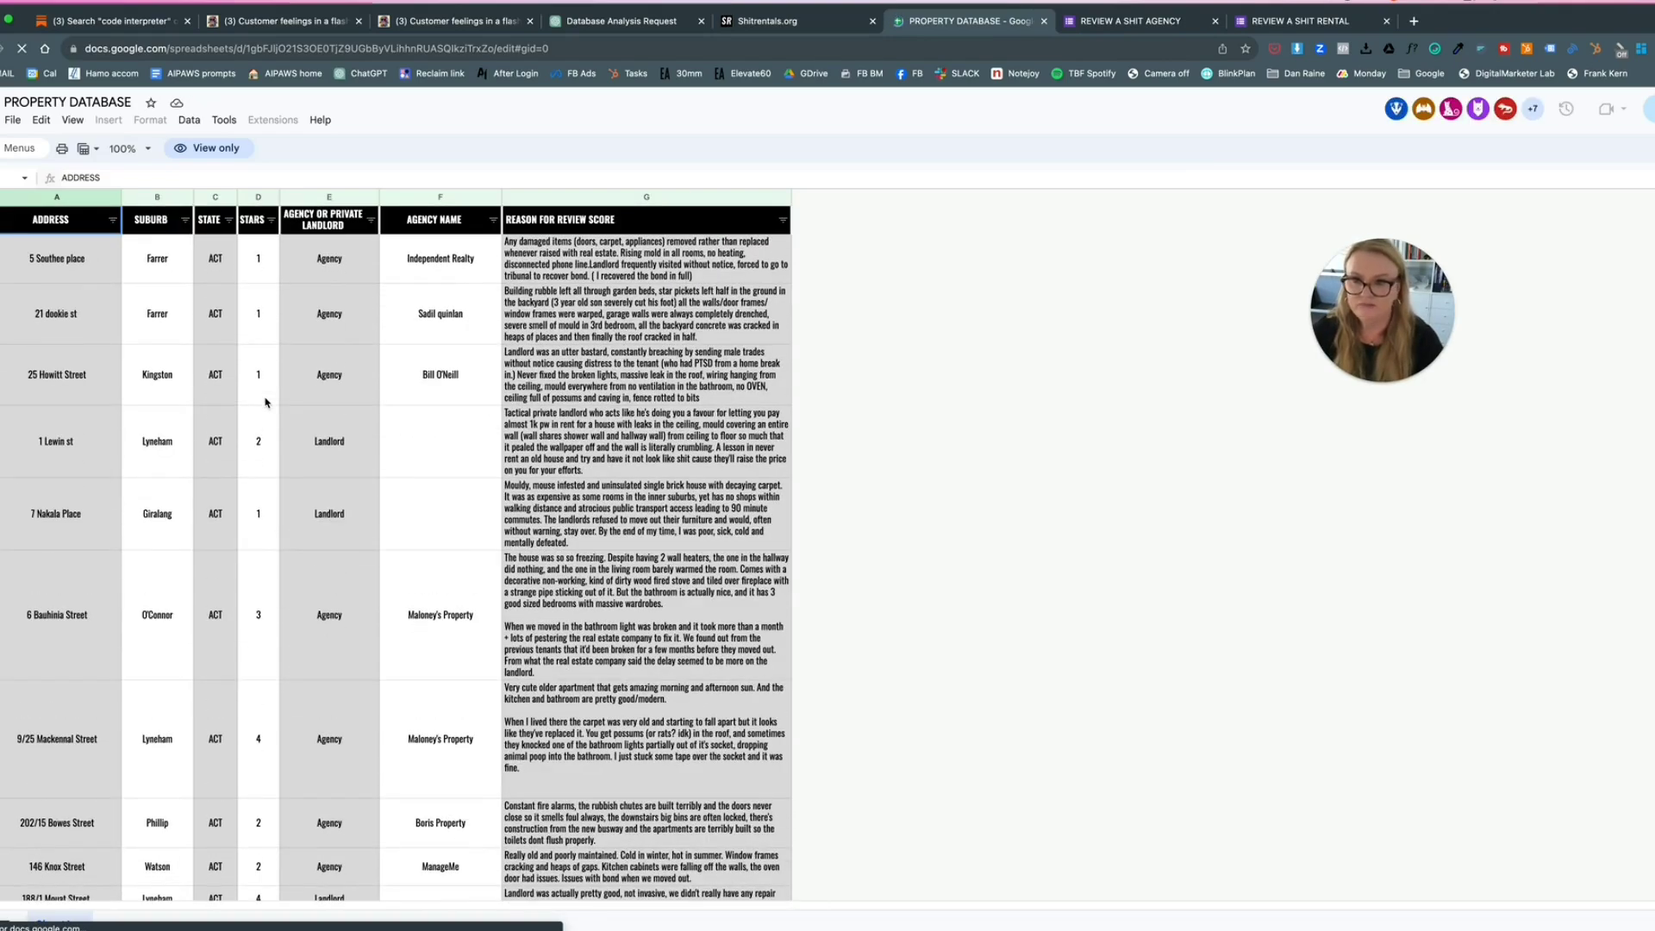
pyautogui.scroll(-1, 264, 403)
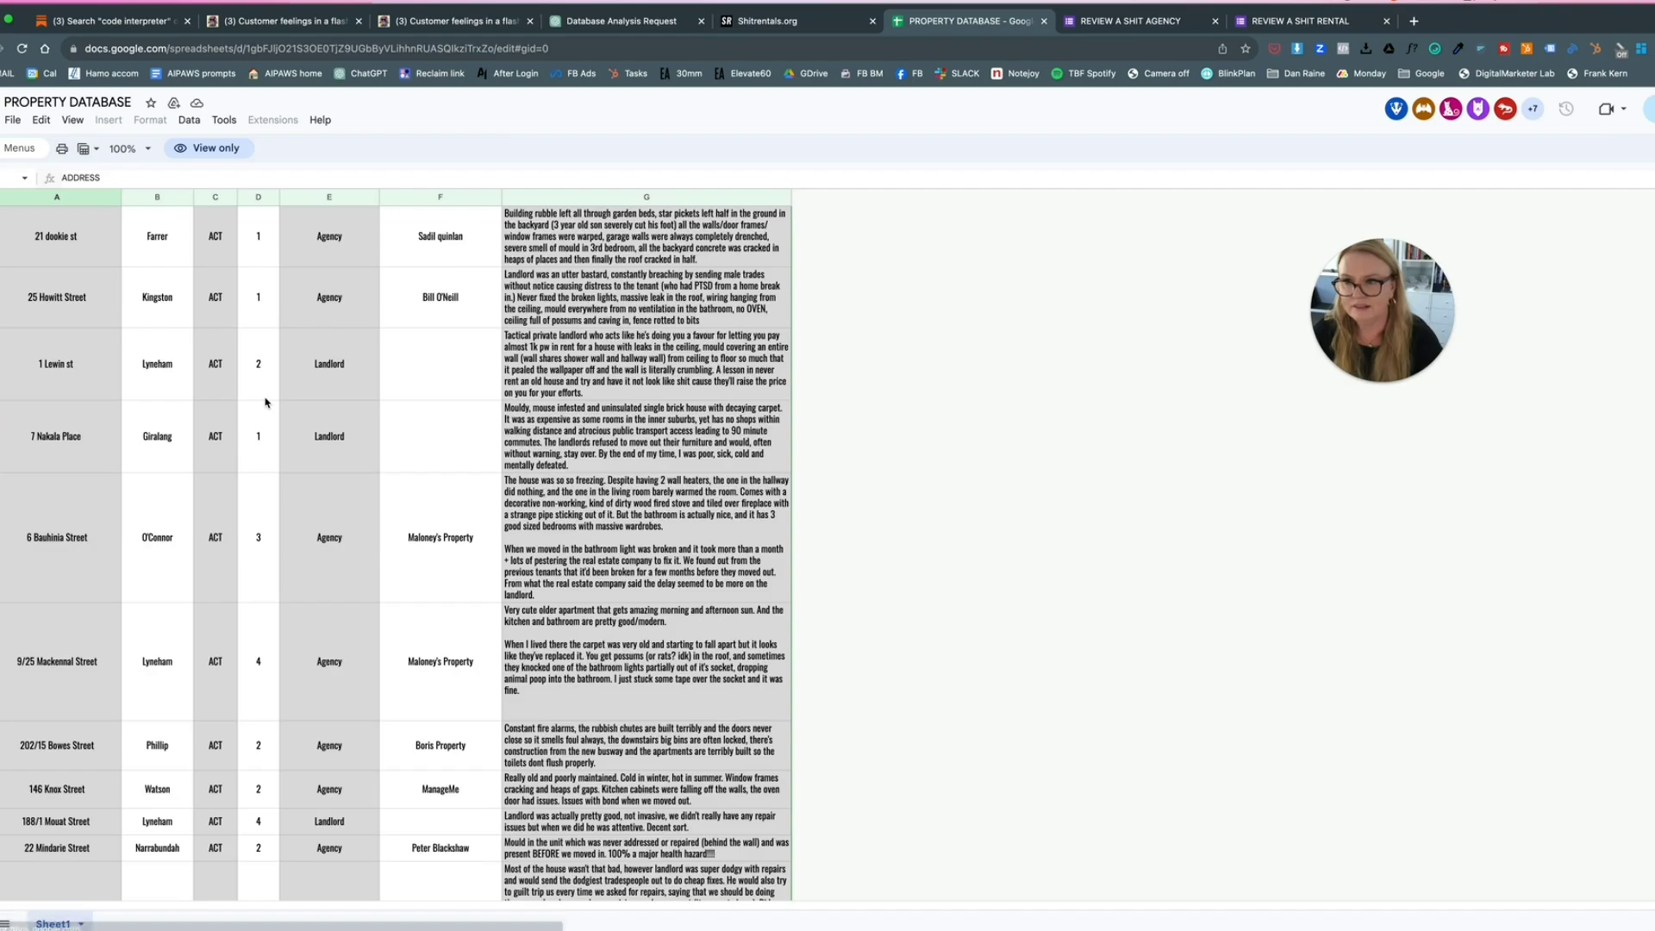
pyautogui.scroll(1, 264, 402)
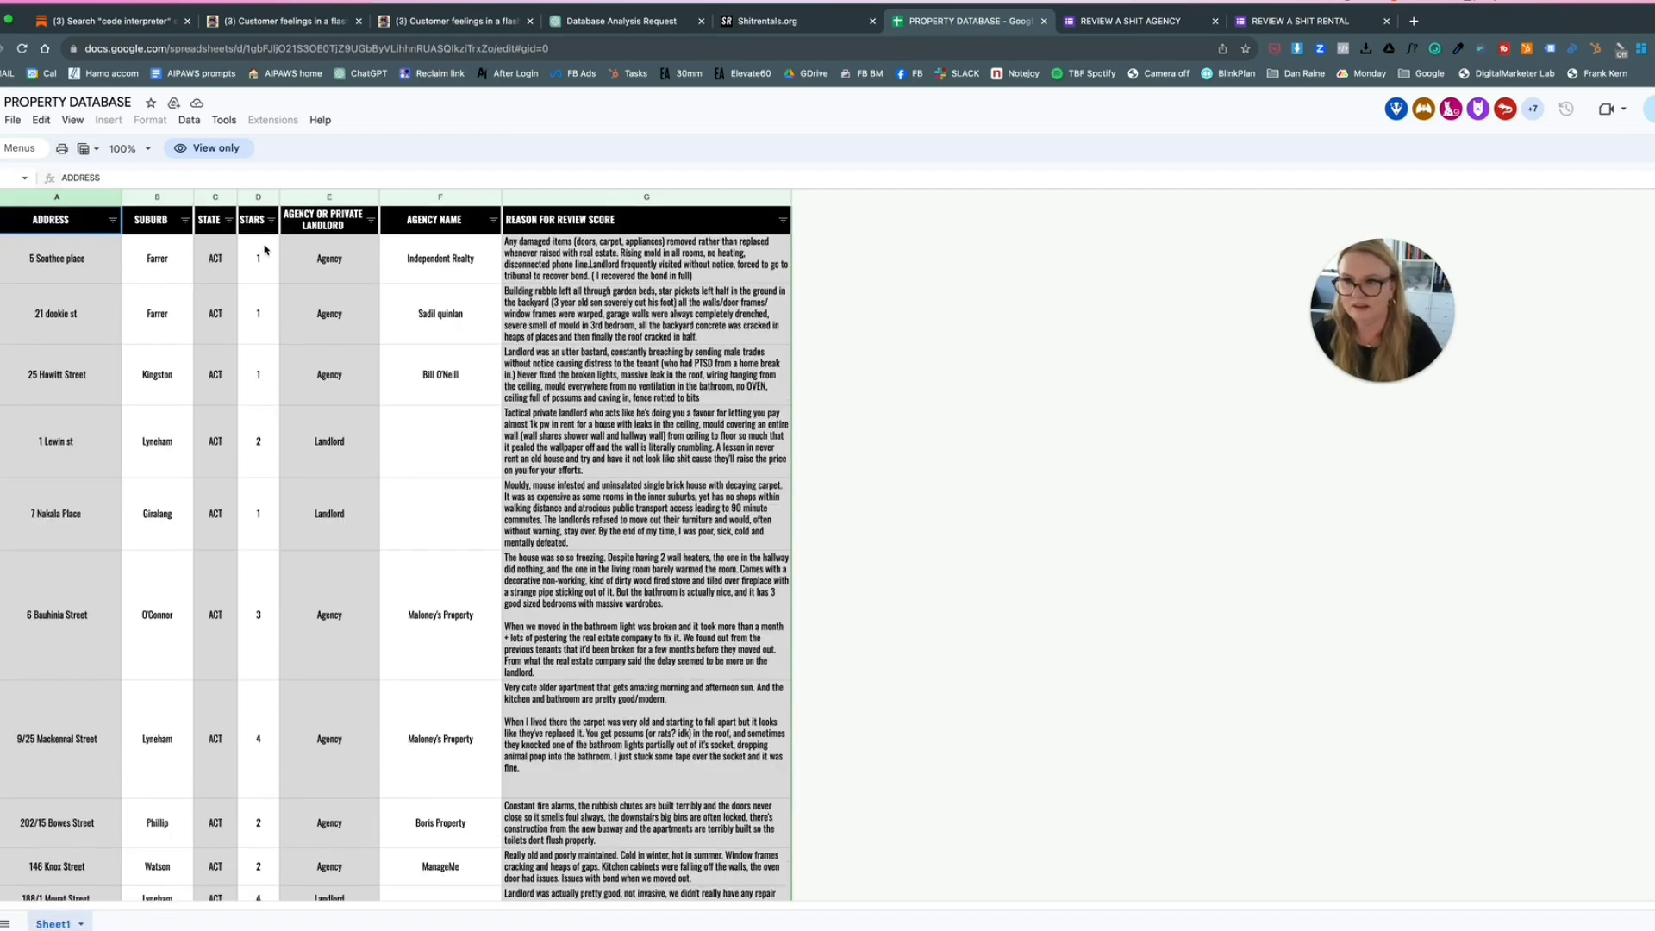
pyautogui.scroll(-5, 267, 363)
pyautogui.scroll(-10, 266, 363)
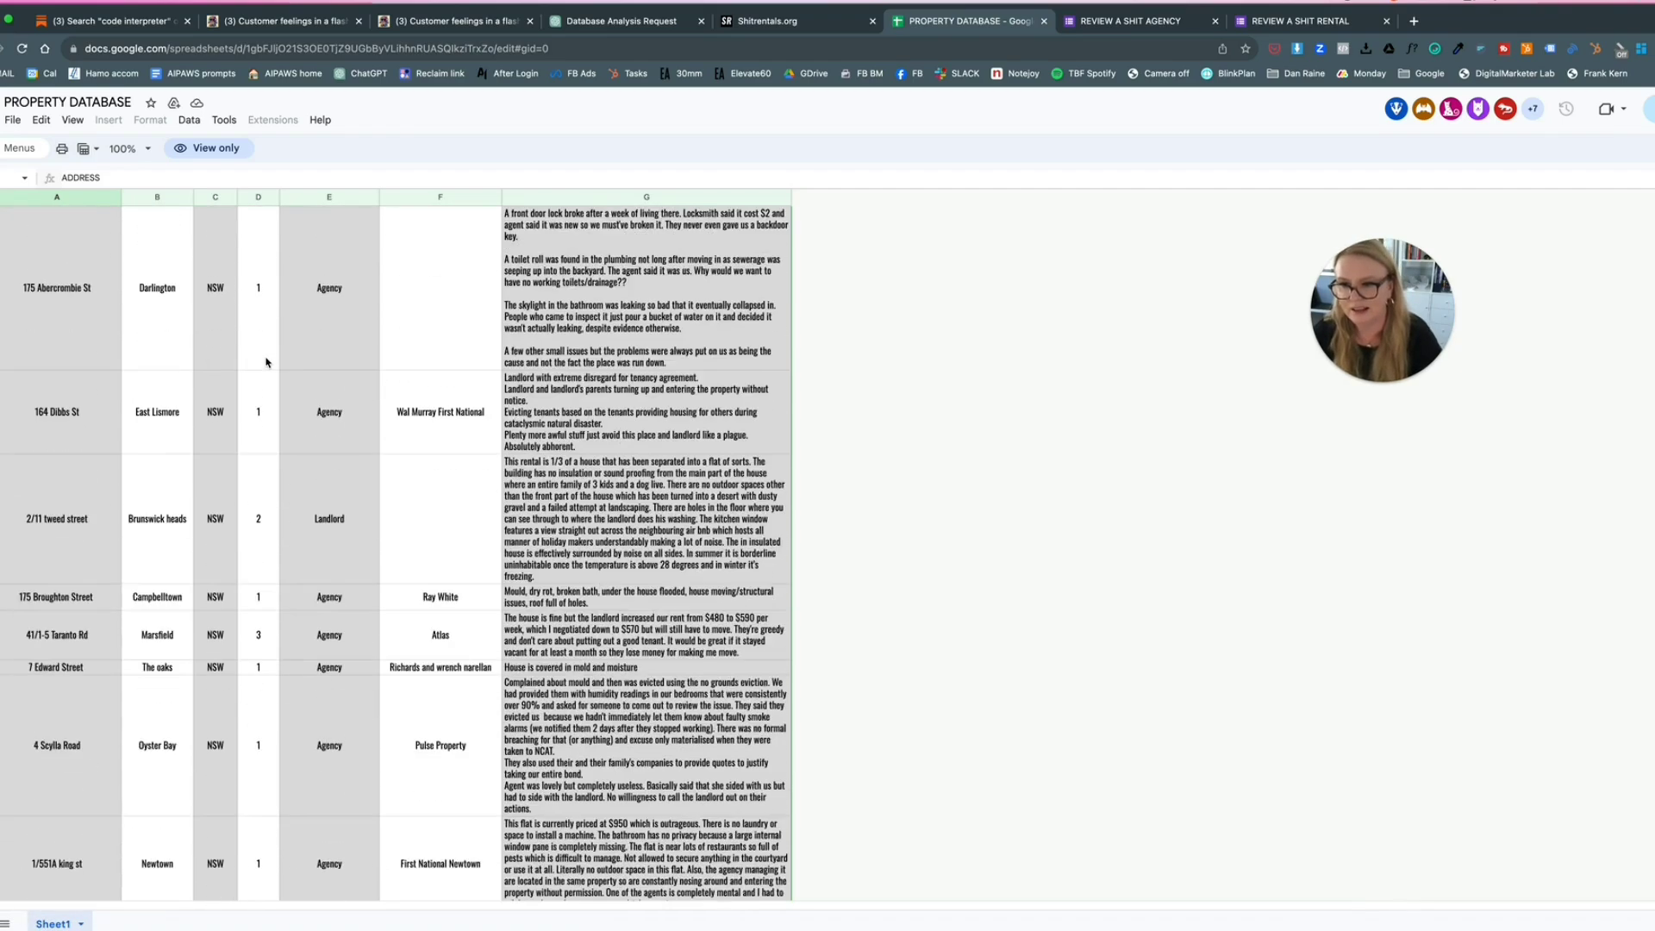
pyautogui.scroll(15, 266, 363)
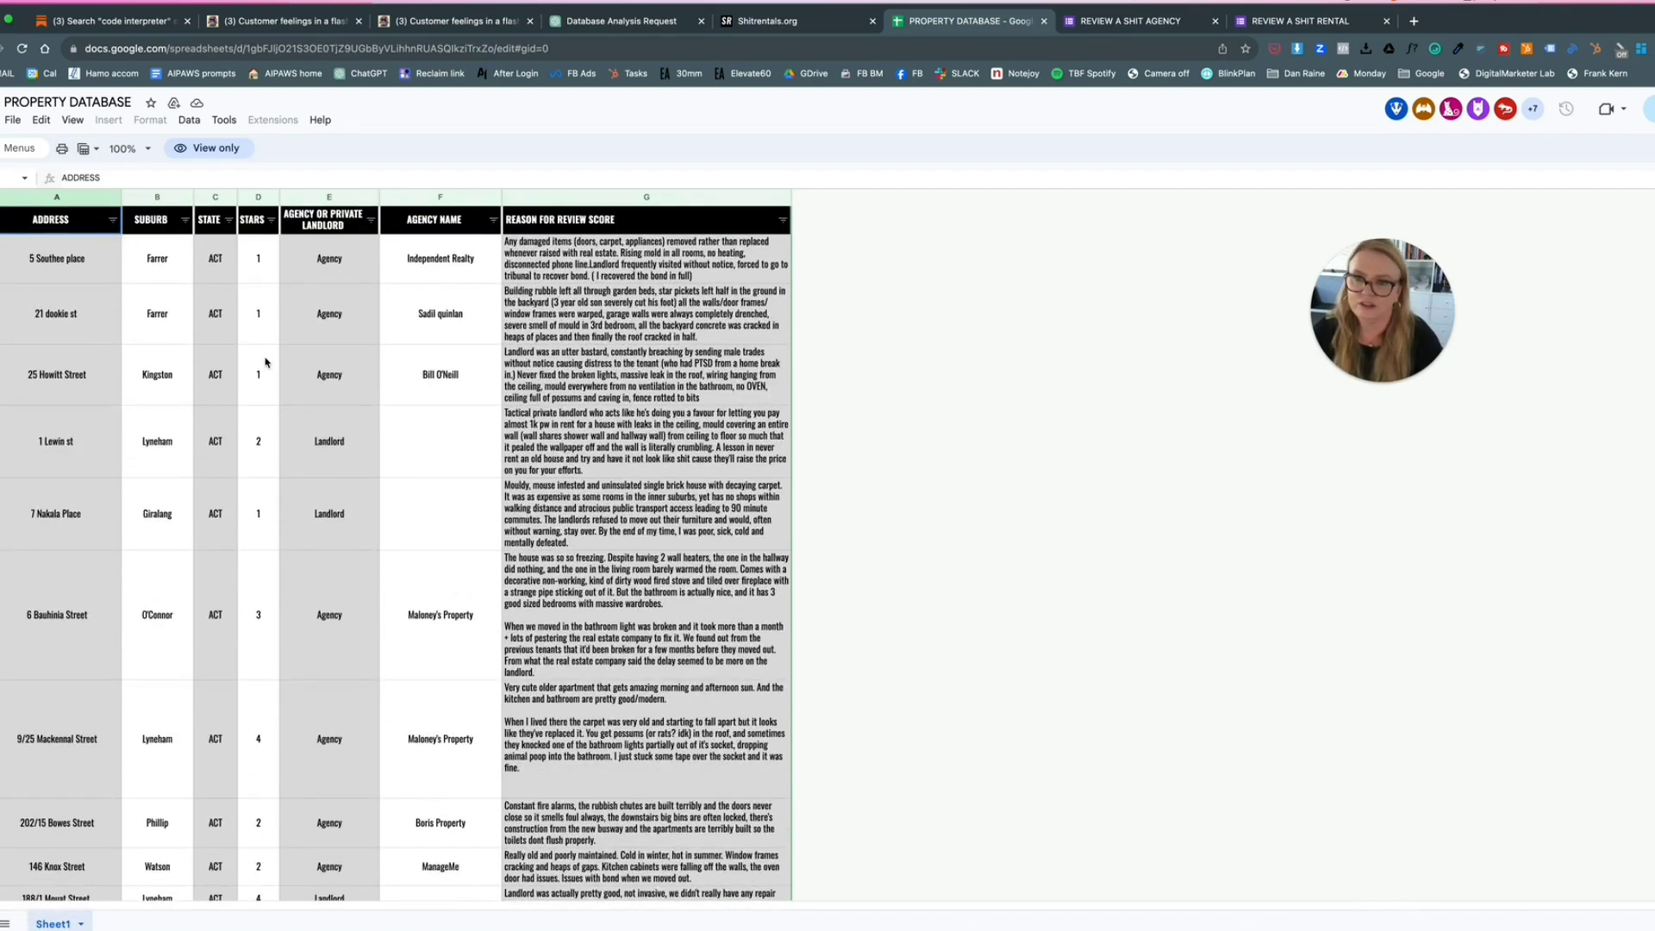
pyautogui.scroll(-8, 266, 363)
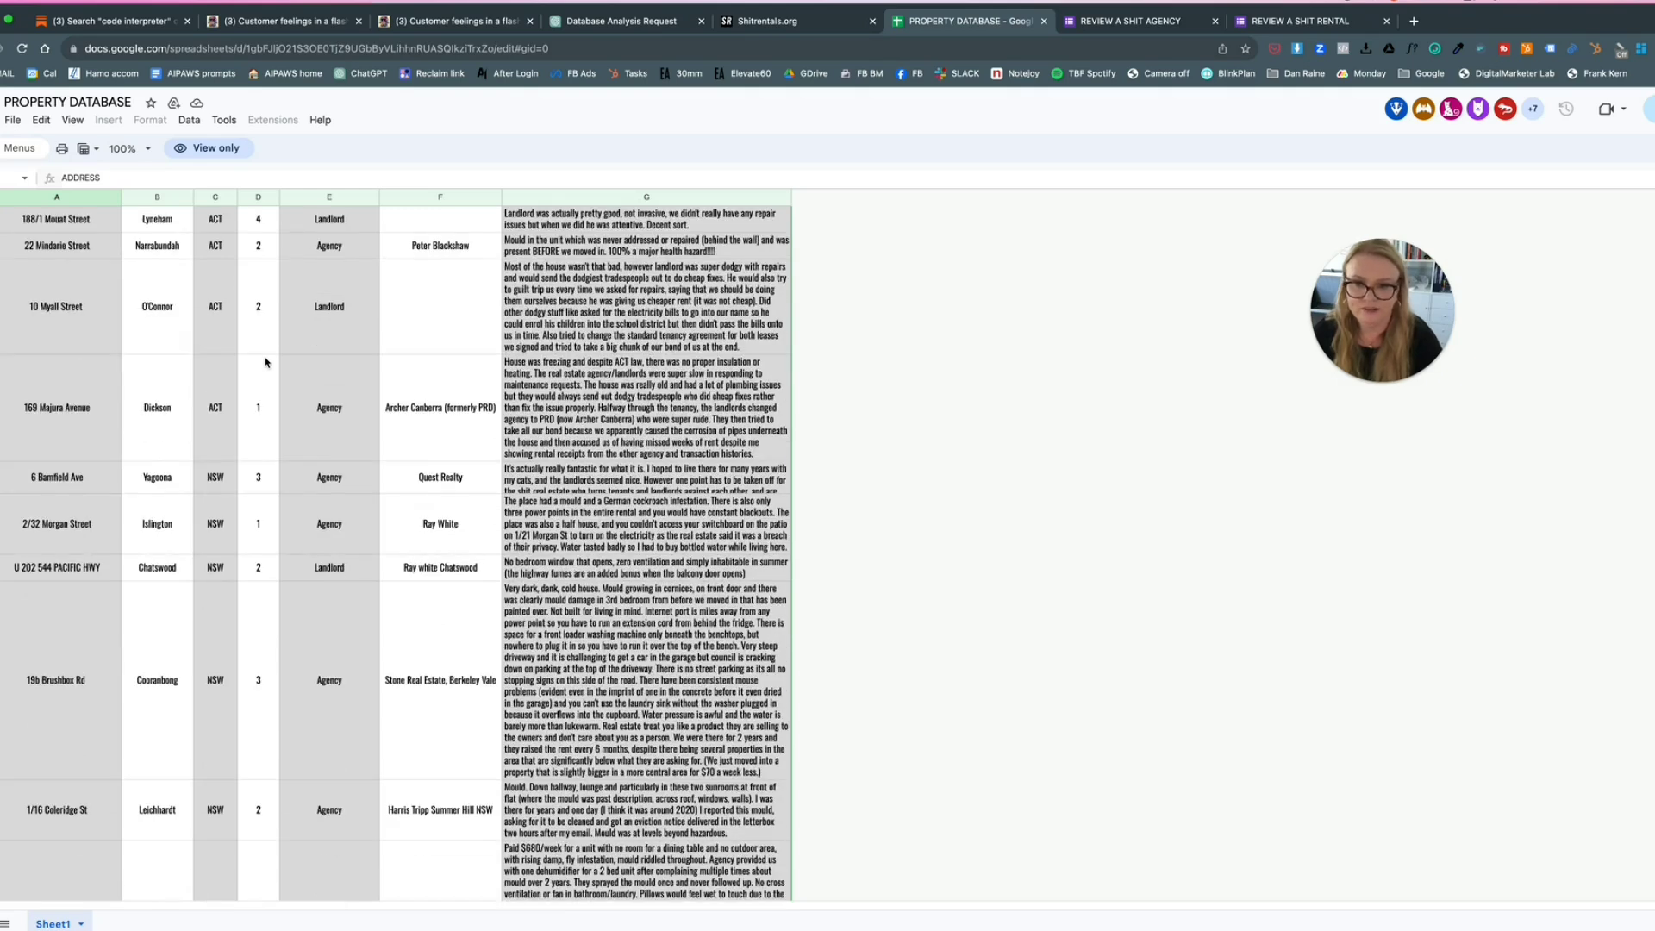
pyautogui.scroll(8, 266, 363)
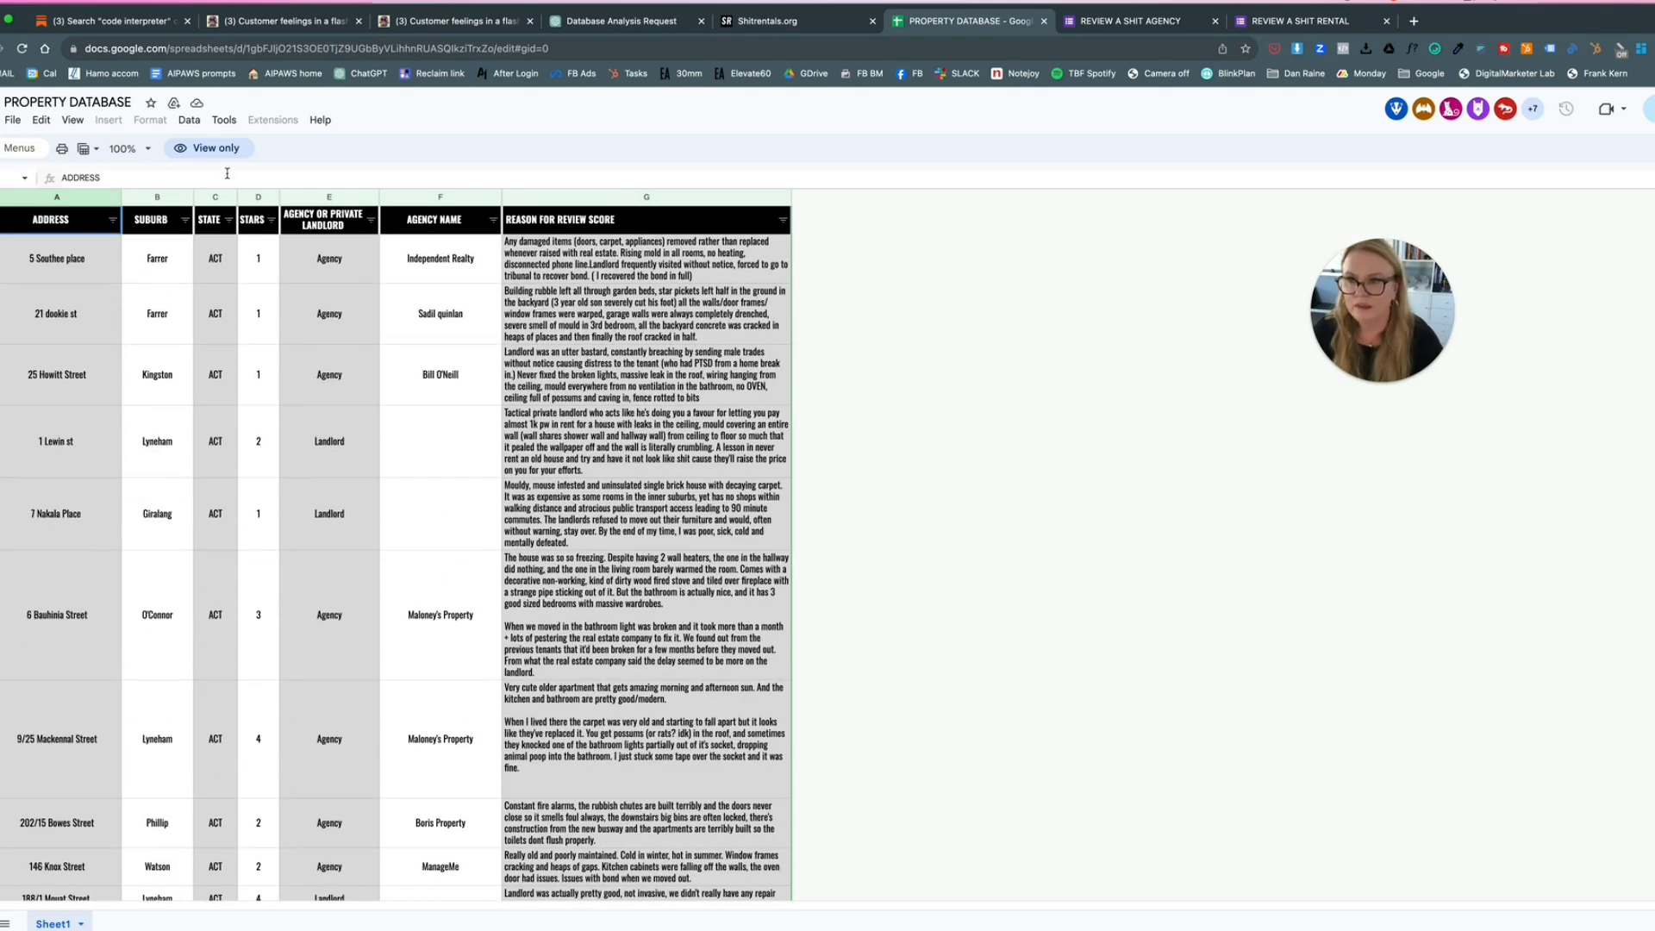
# - Download the property database spreadsheet as a Comma Separated Values (.csv) file
pyautogui.click(12, 121)
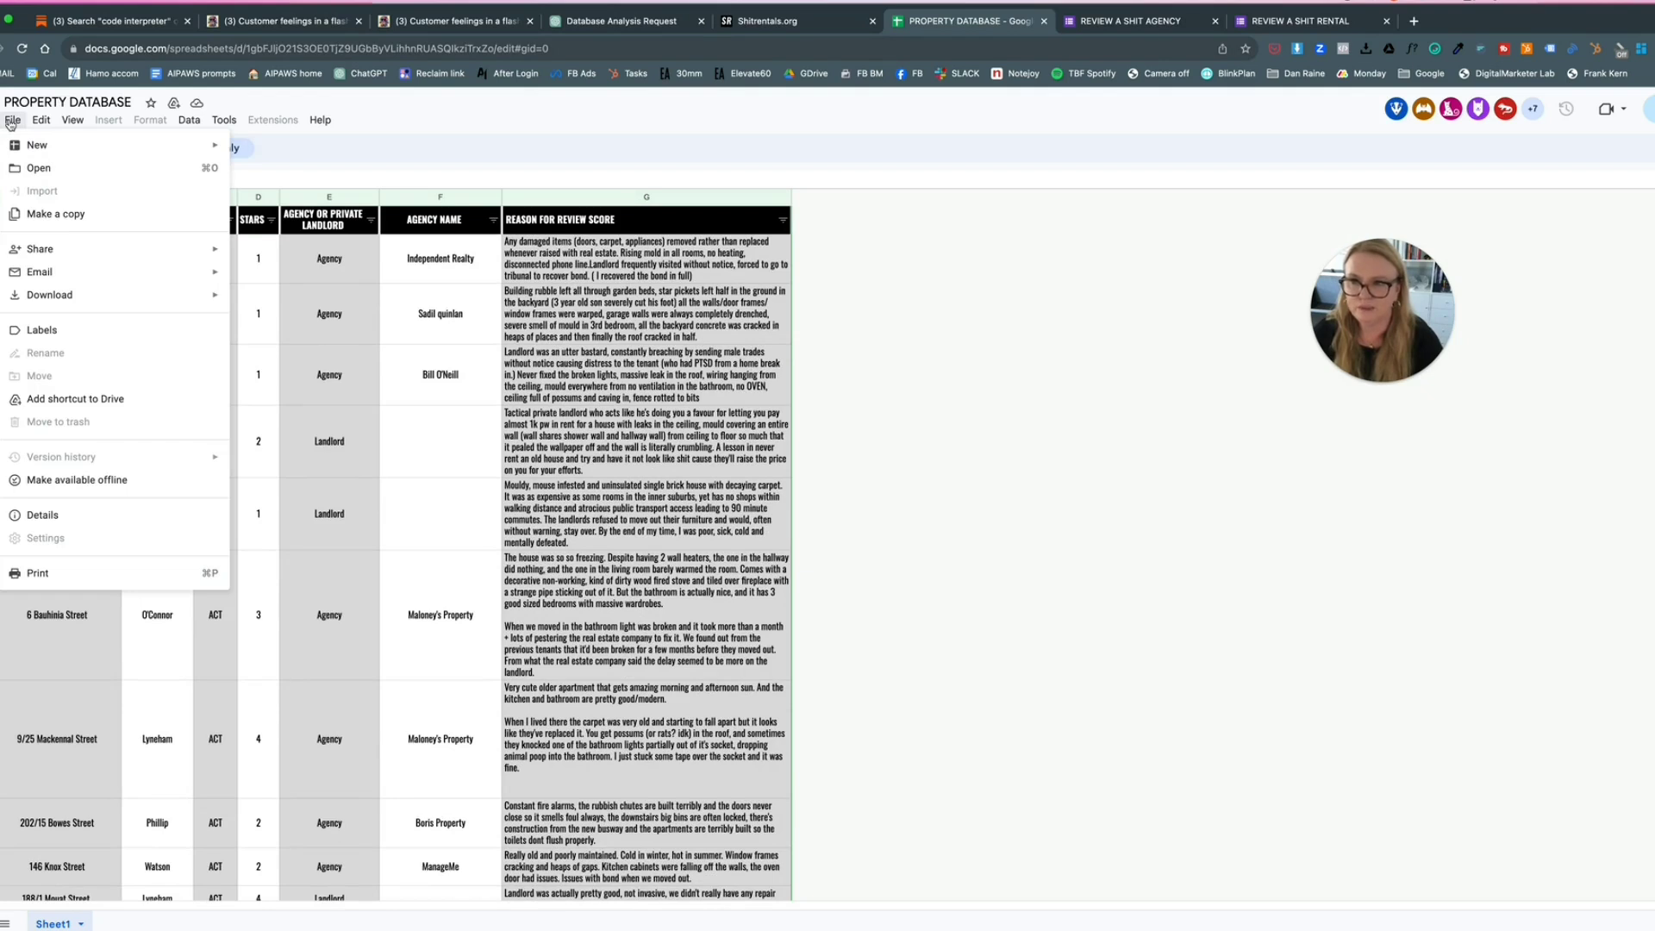
pyautogui.moveTo(121, 295)
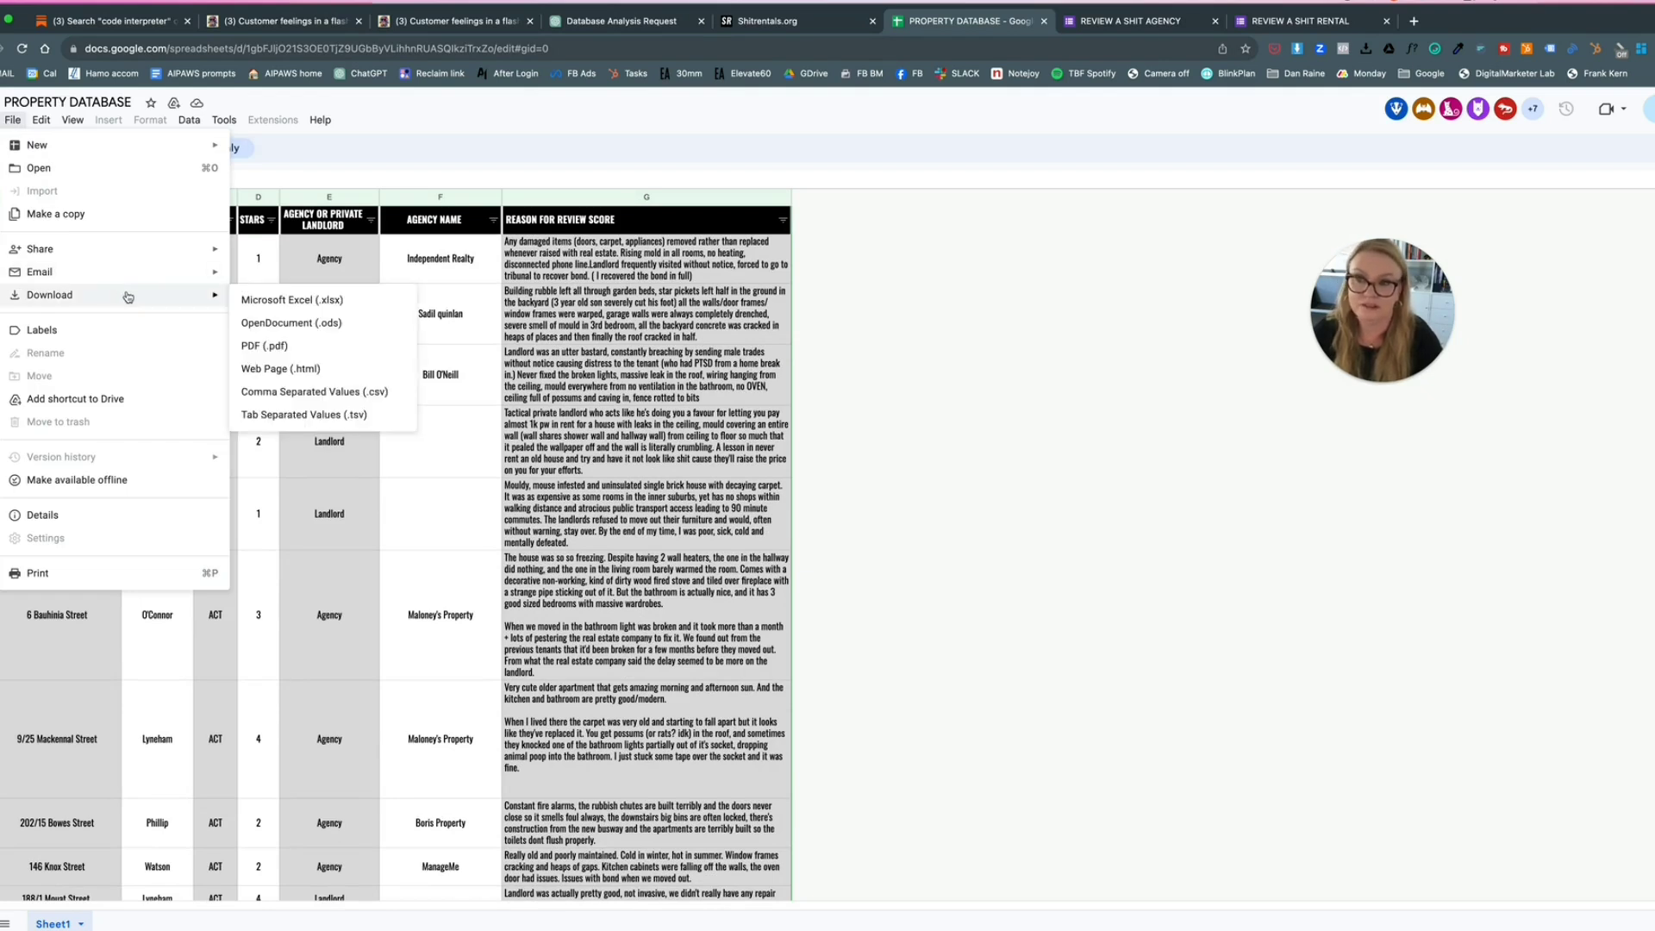
pyautogui.click(352, 393)
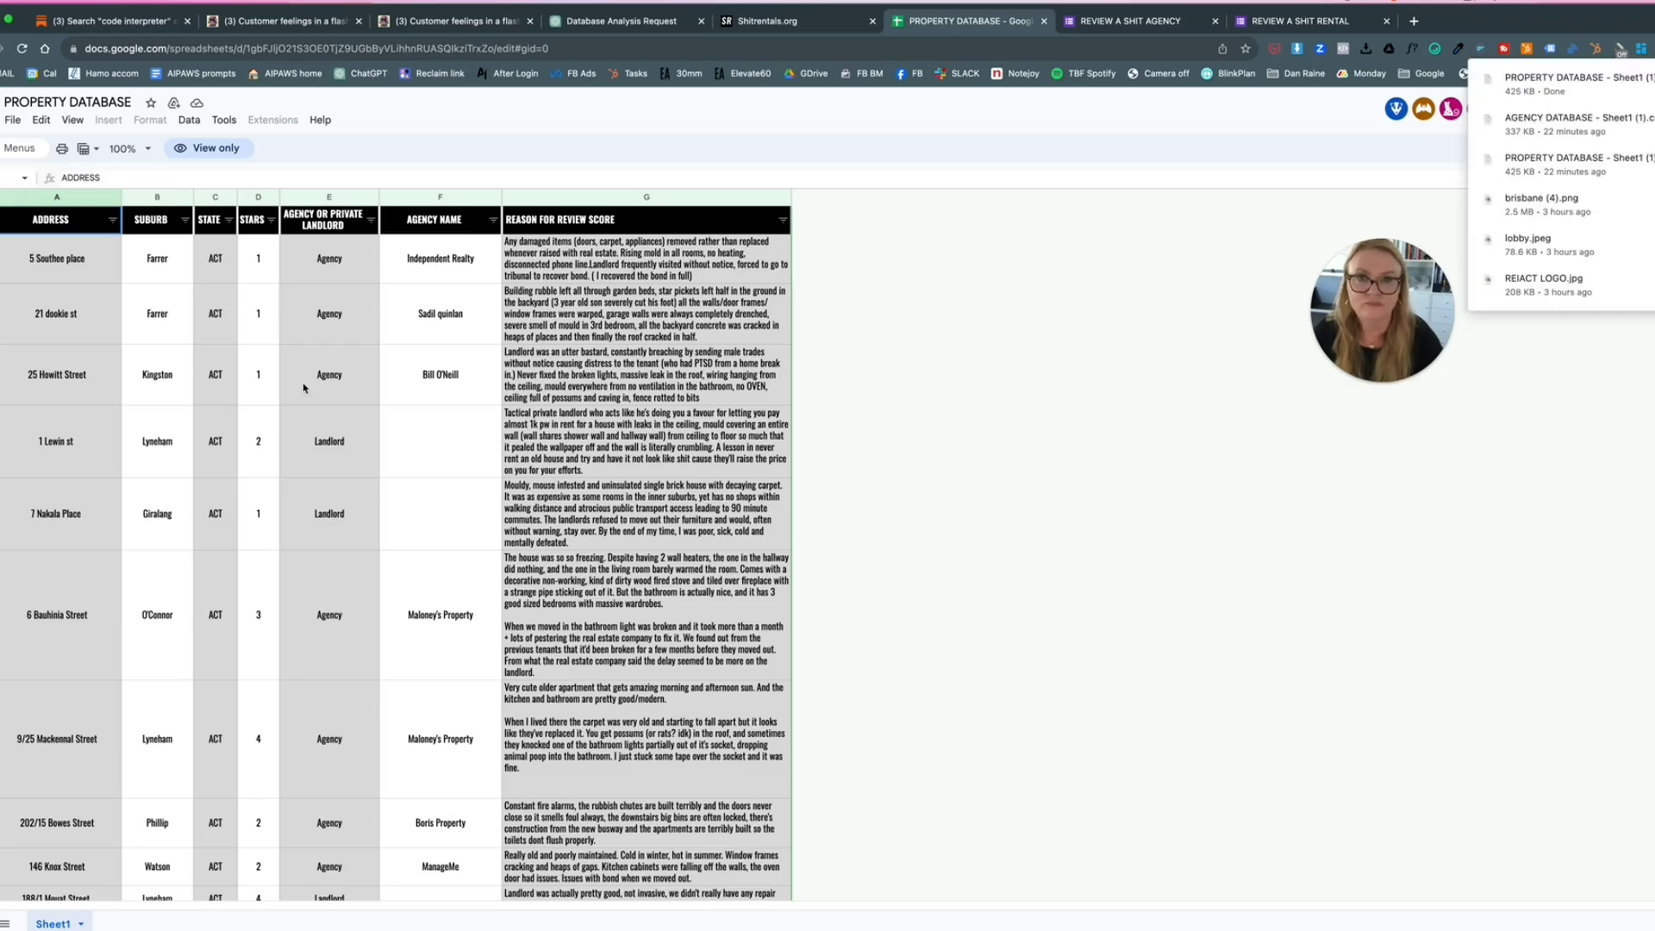
# - Open the agency database from the Shitrentals.org home page and download it as a Comma Separated Values (.csv) file
pyautogui.click(787, 15)
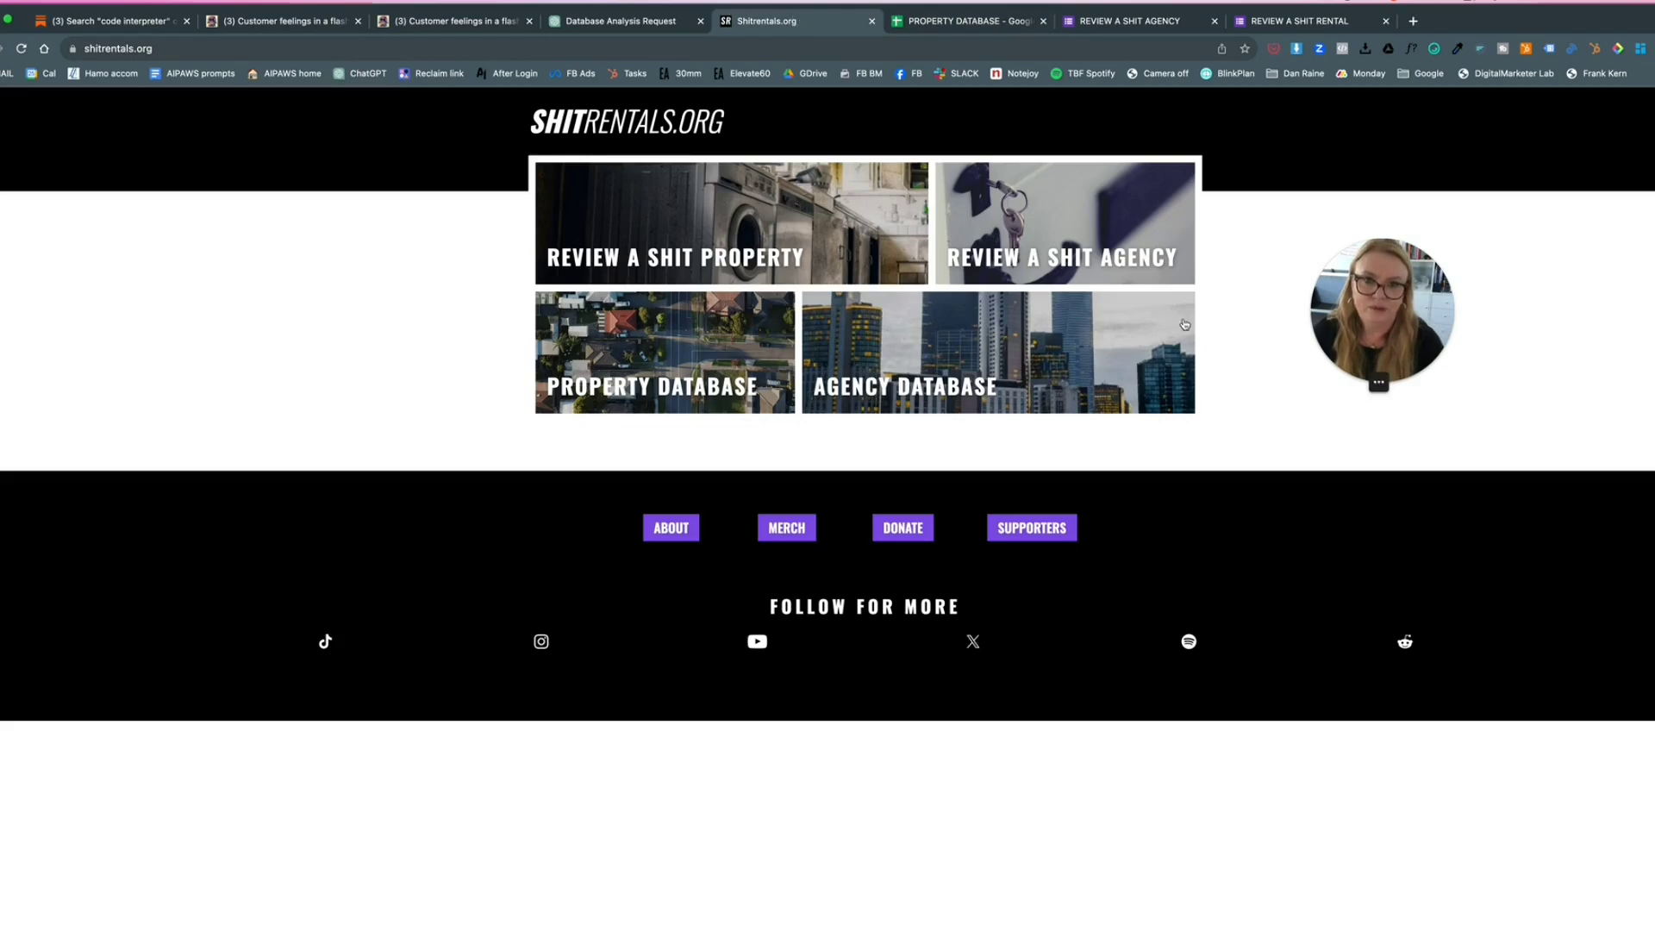
pyautogui.click(1021, 338)
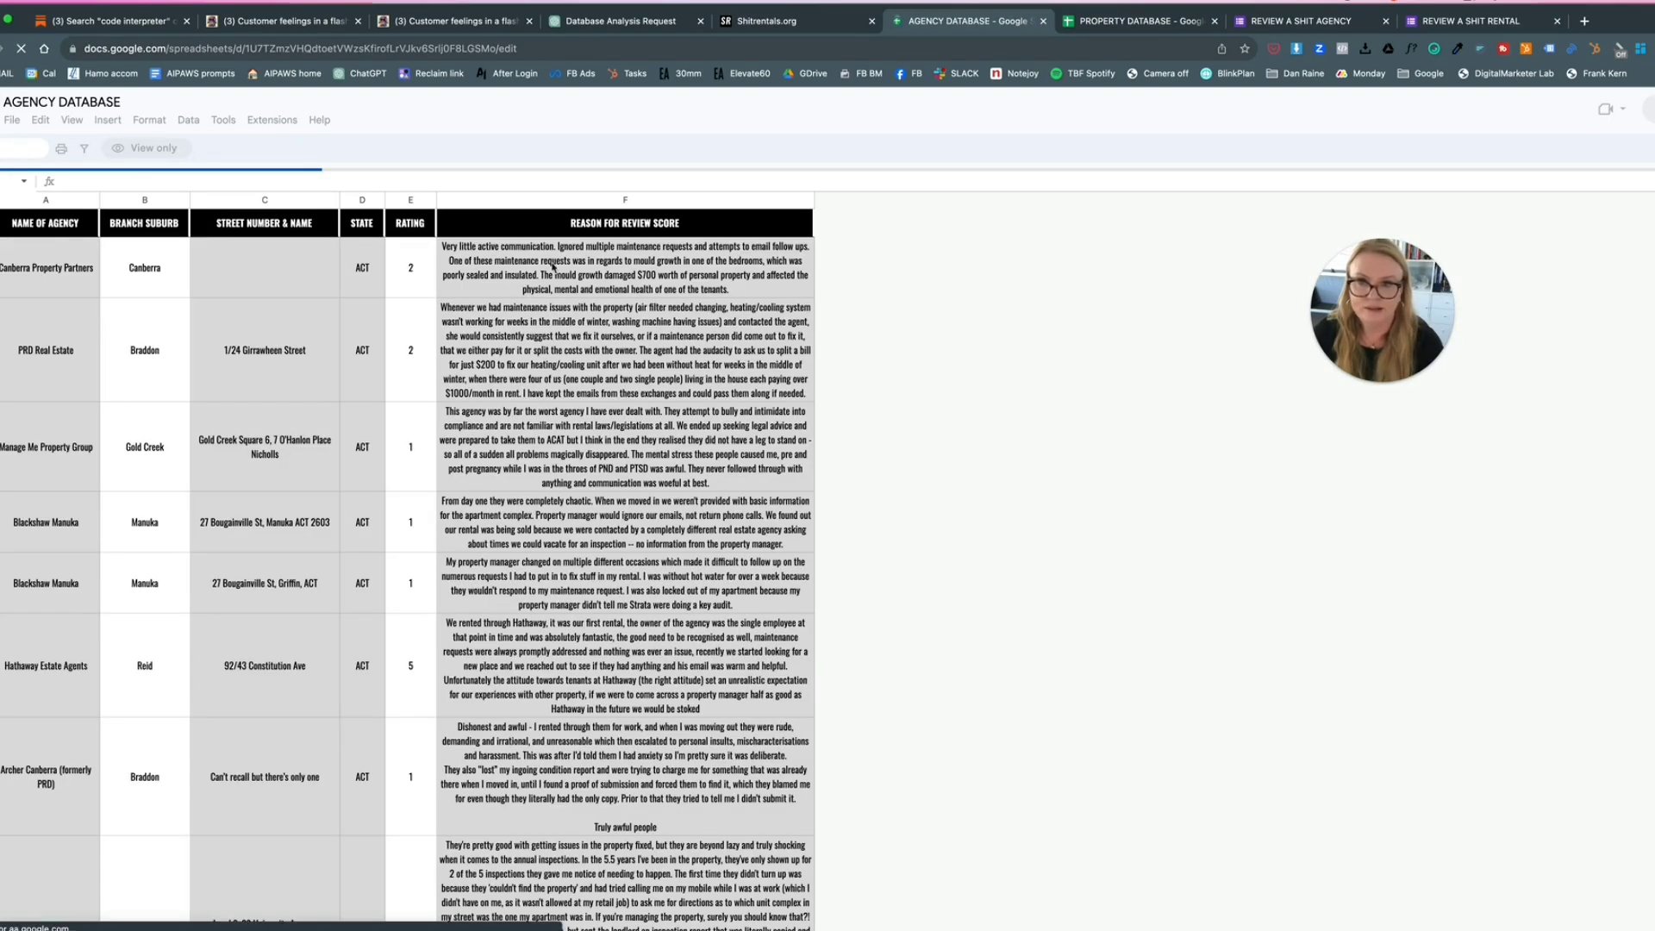
pyautogui.click(4, 122)
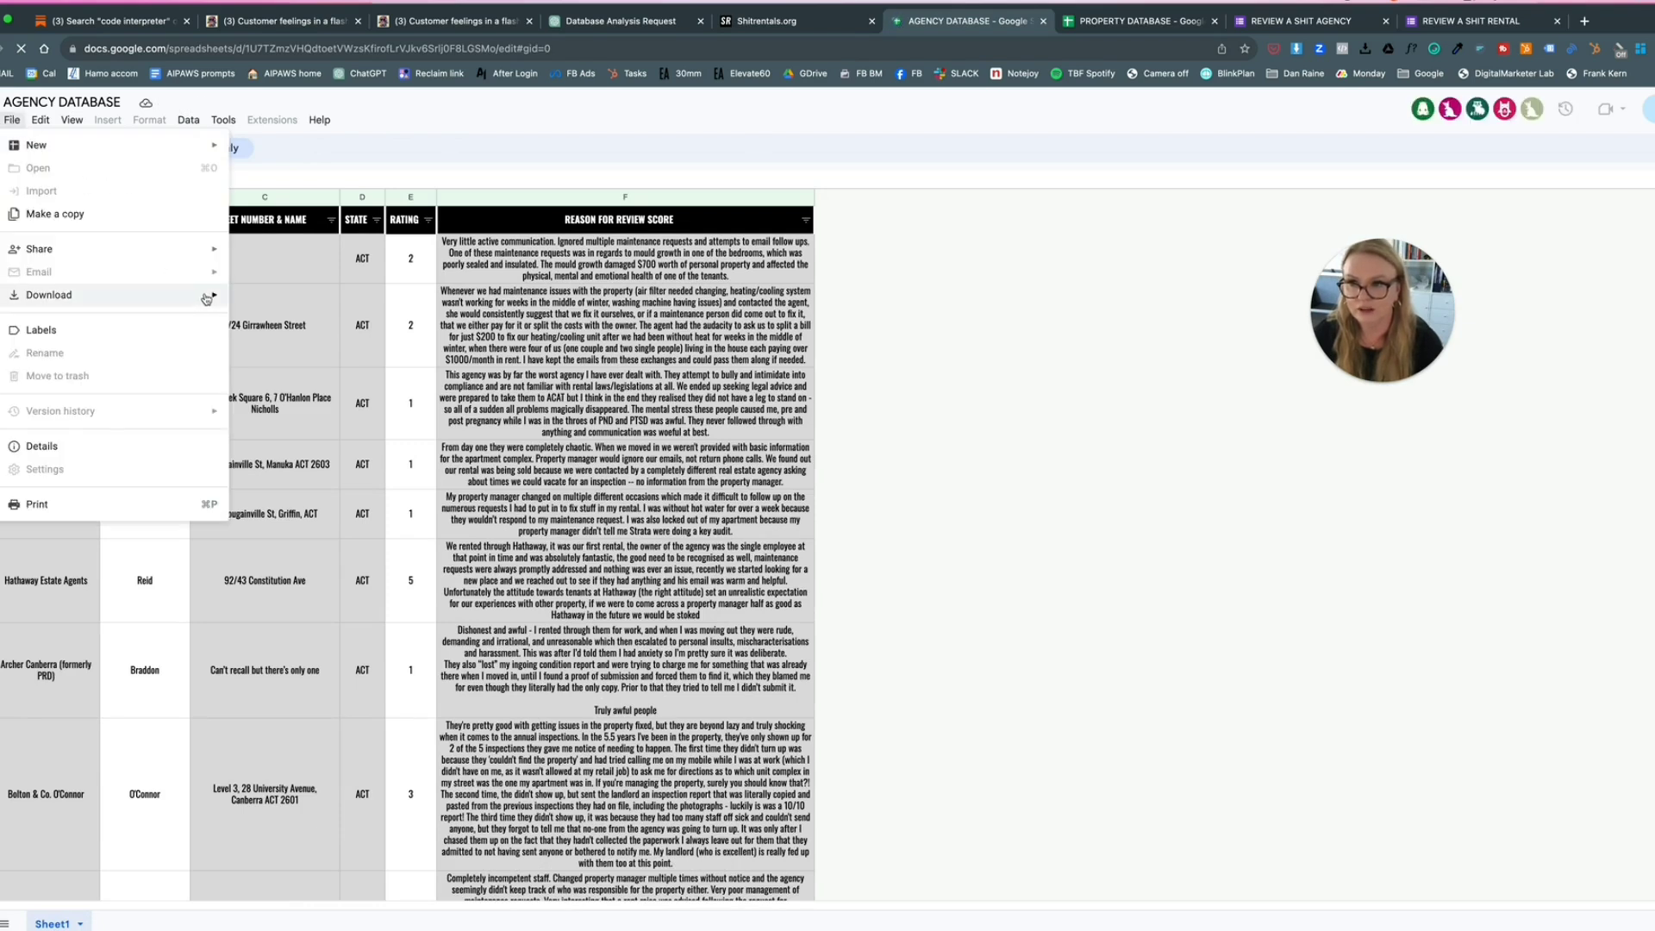
pyautogui.click(312, 303)
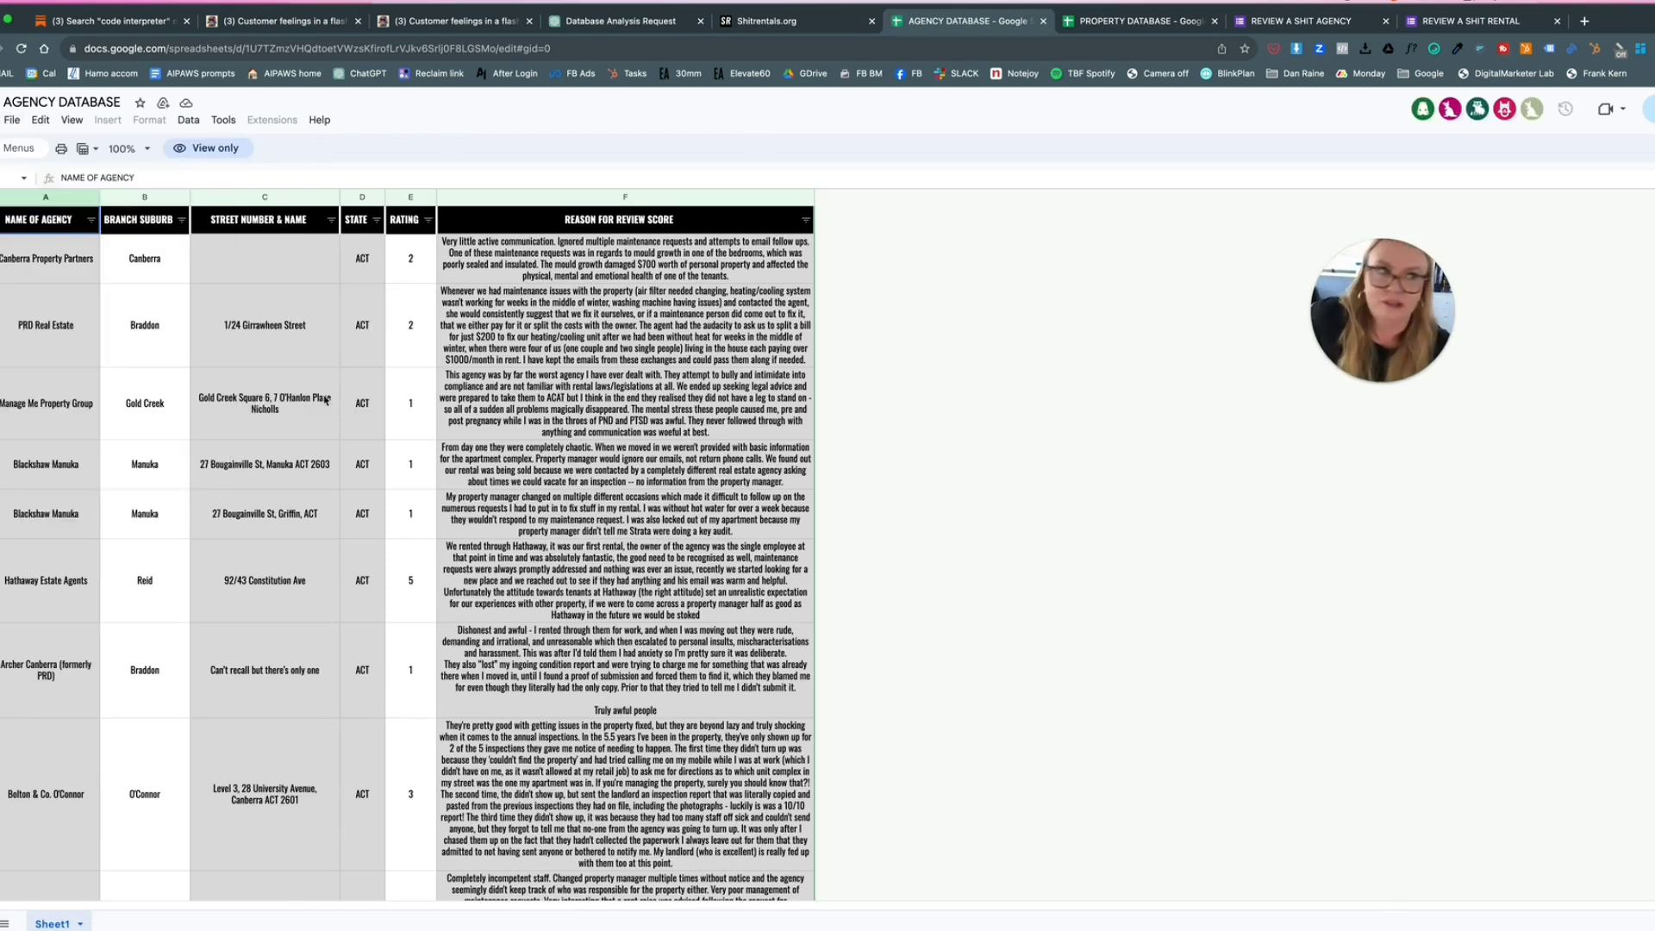
pyautogui.click(12, 122)
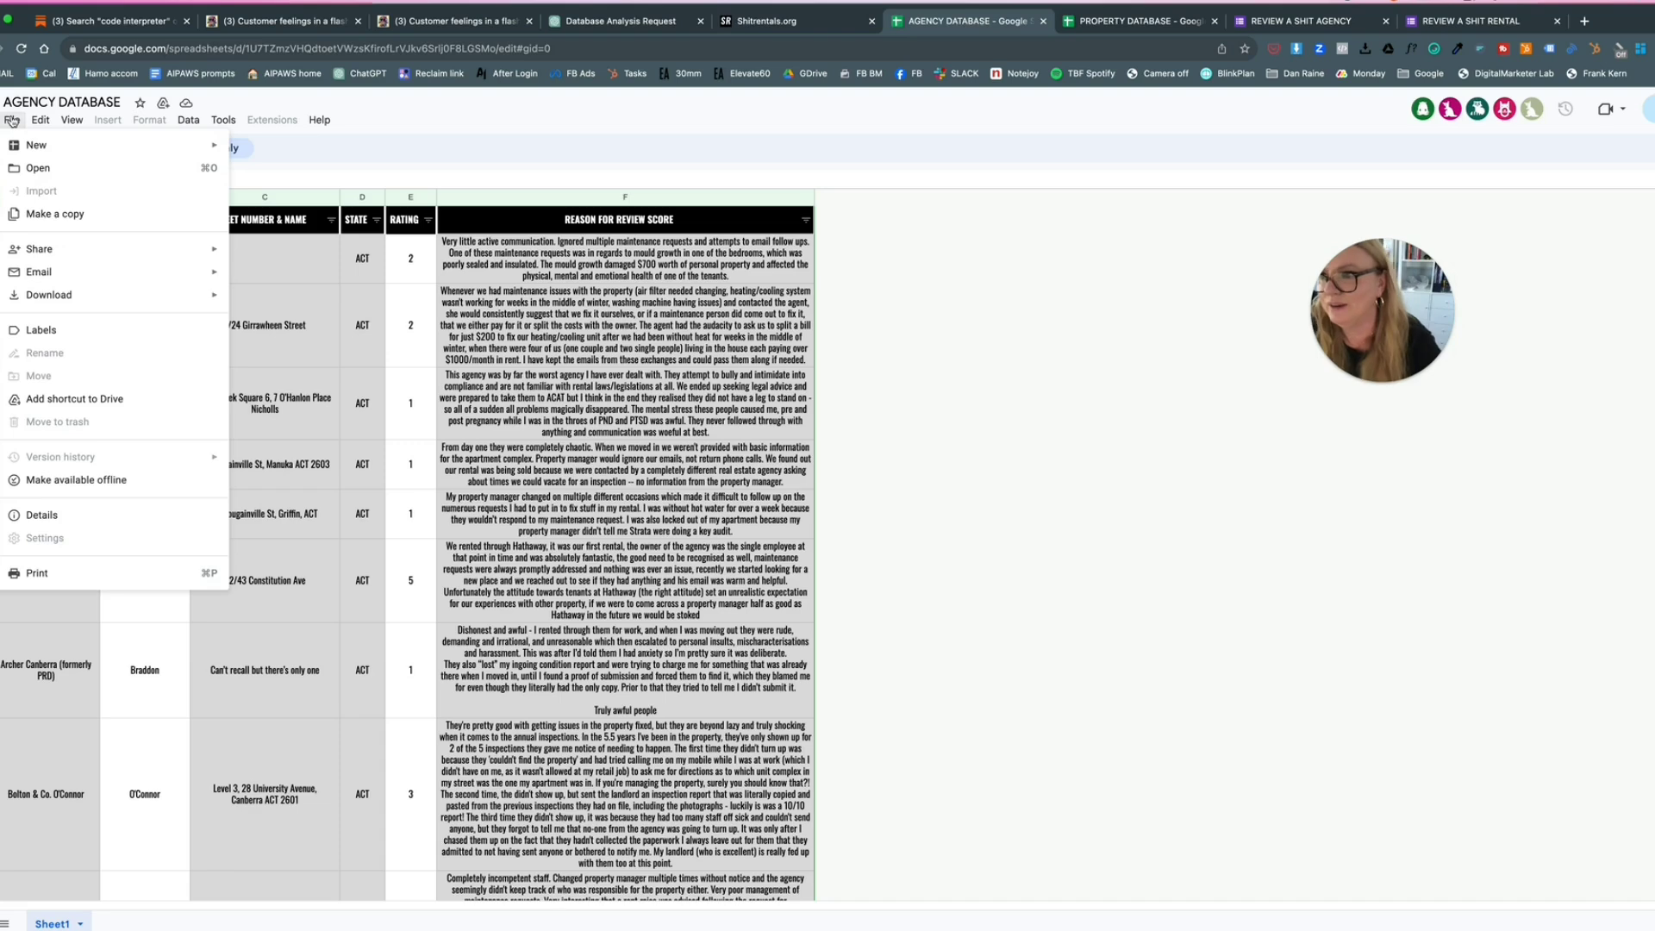
pyautogui.moveTo(81, 294)
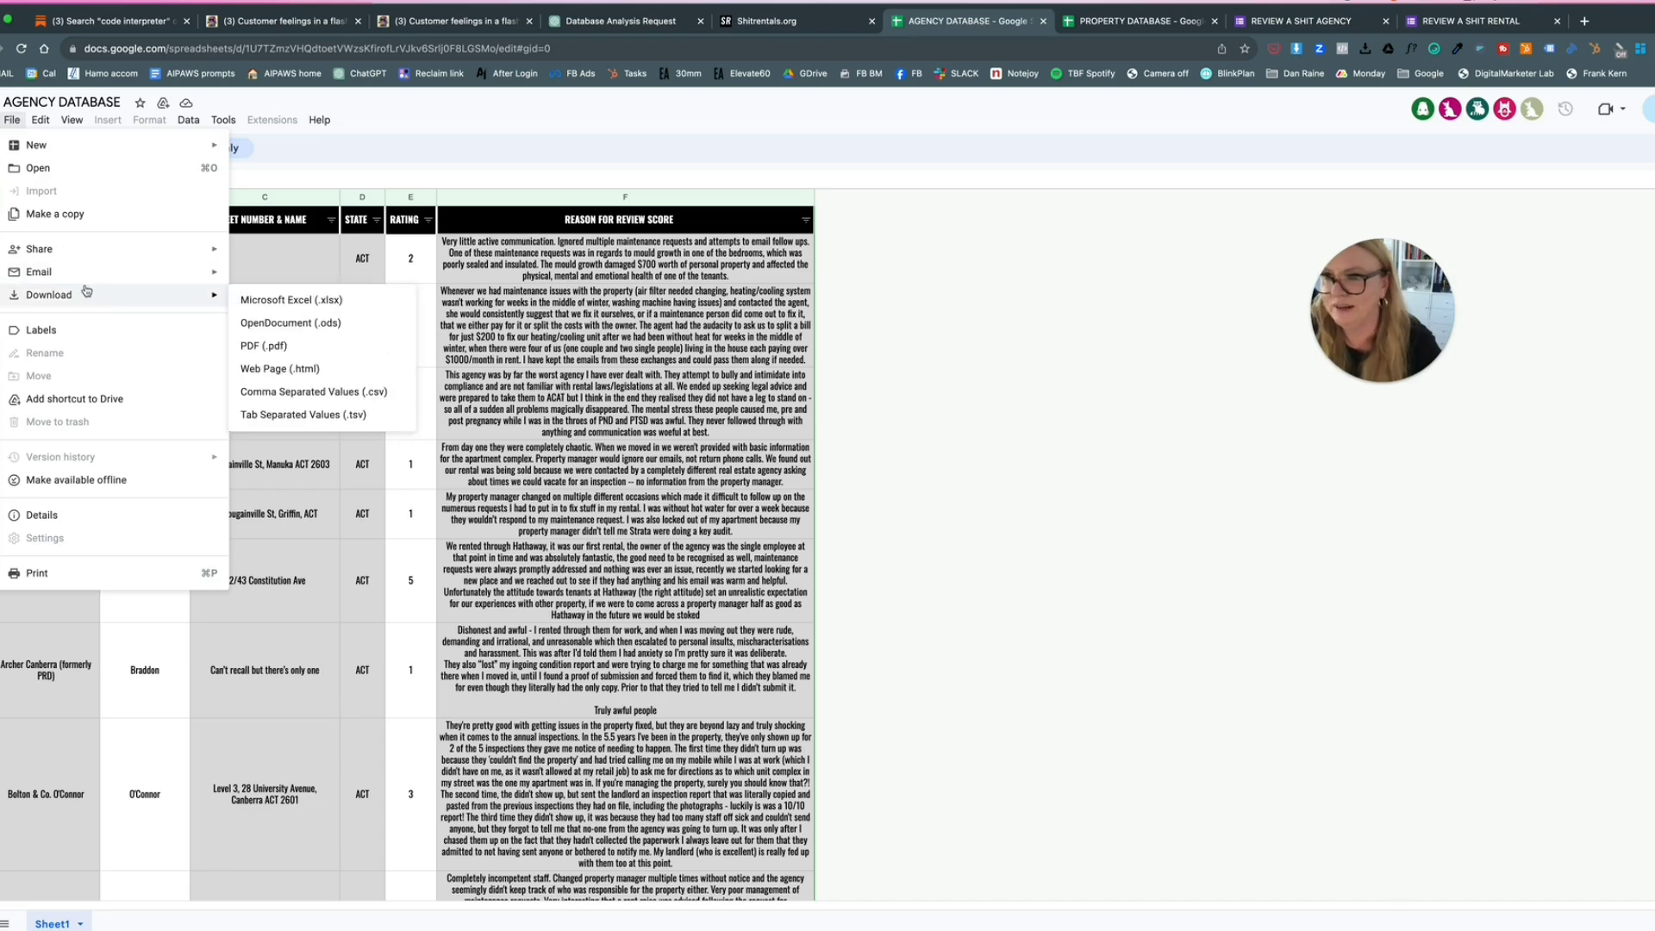
pyautogui.click(313, 393)
# - Look over the new GPT-4 chat in ChatGPT, the top of the "Customer feelings in a flash" article and the Shitrentals.org home page
pyautogui.click(621, 21)
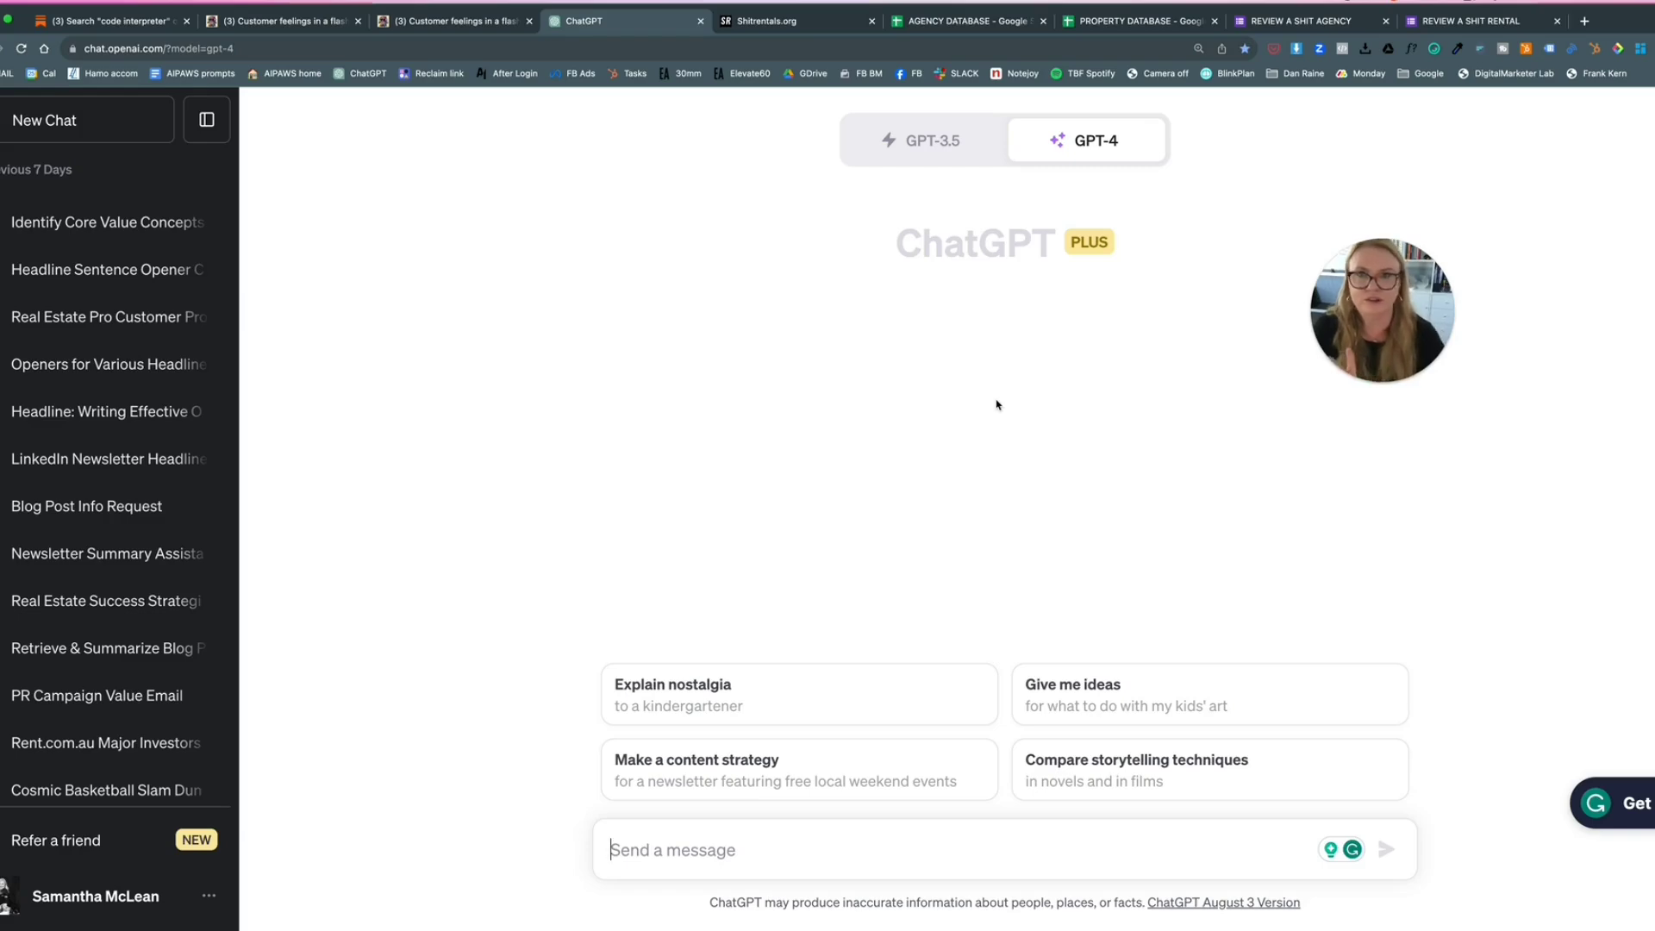
pyautogui.click(431, 23)
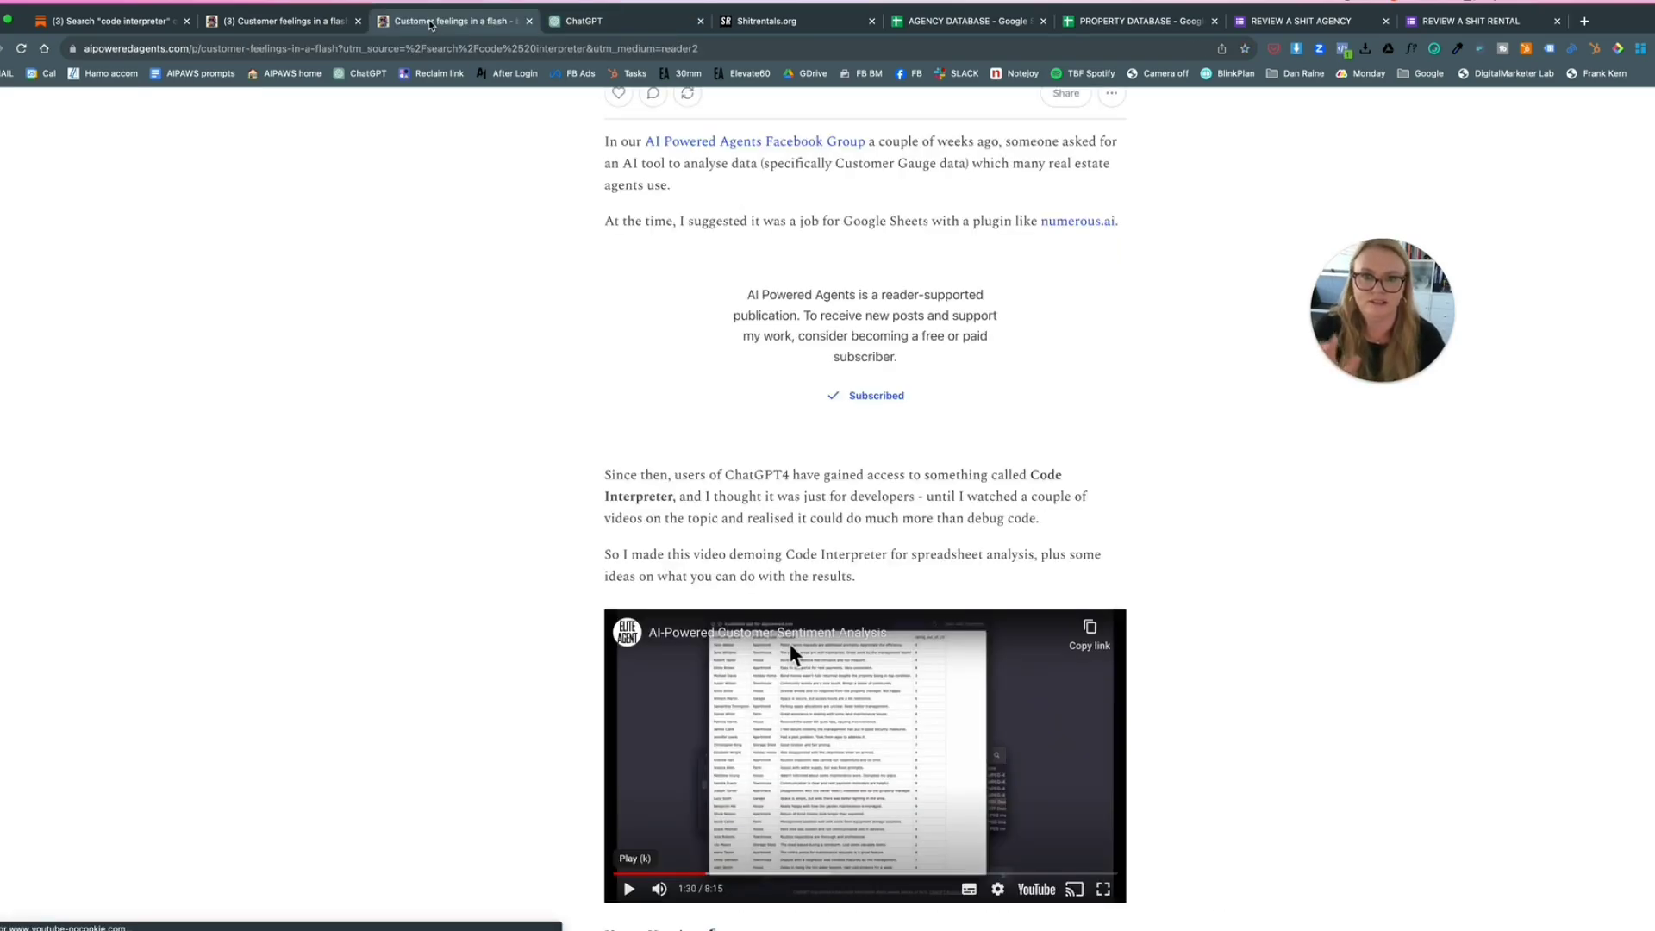
pyautogui.scroll(3, 862, 353)
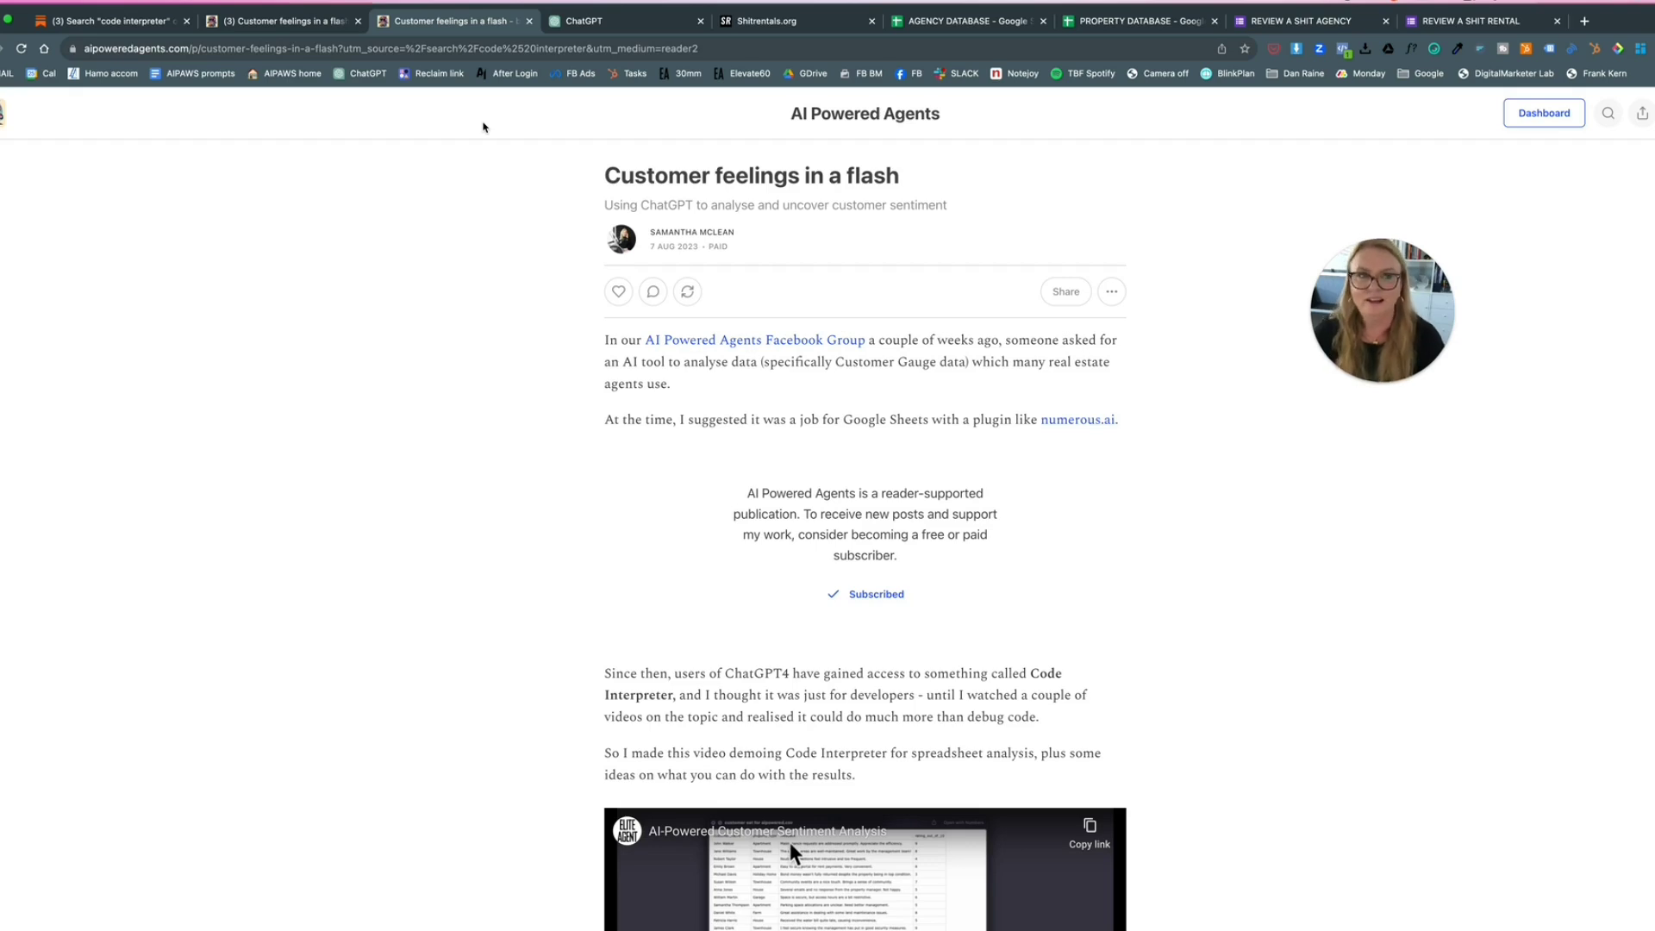
pyautogui.click(635, 27)
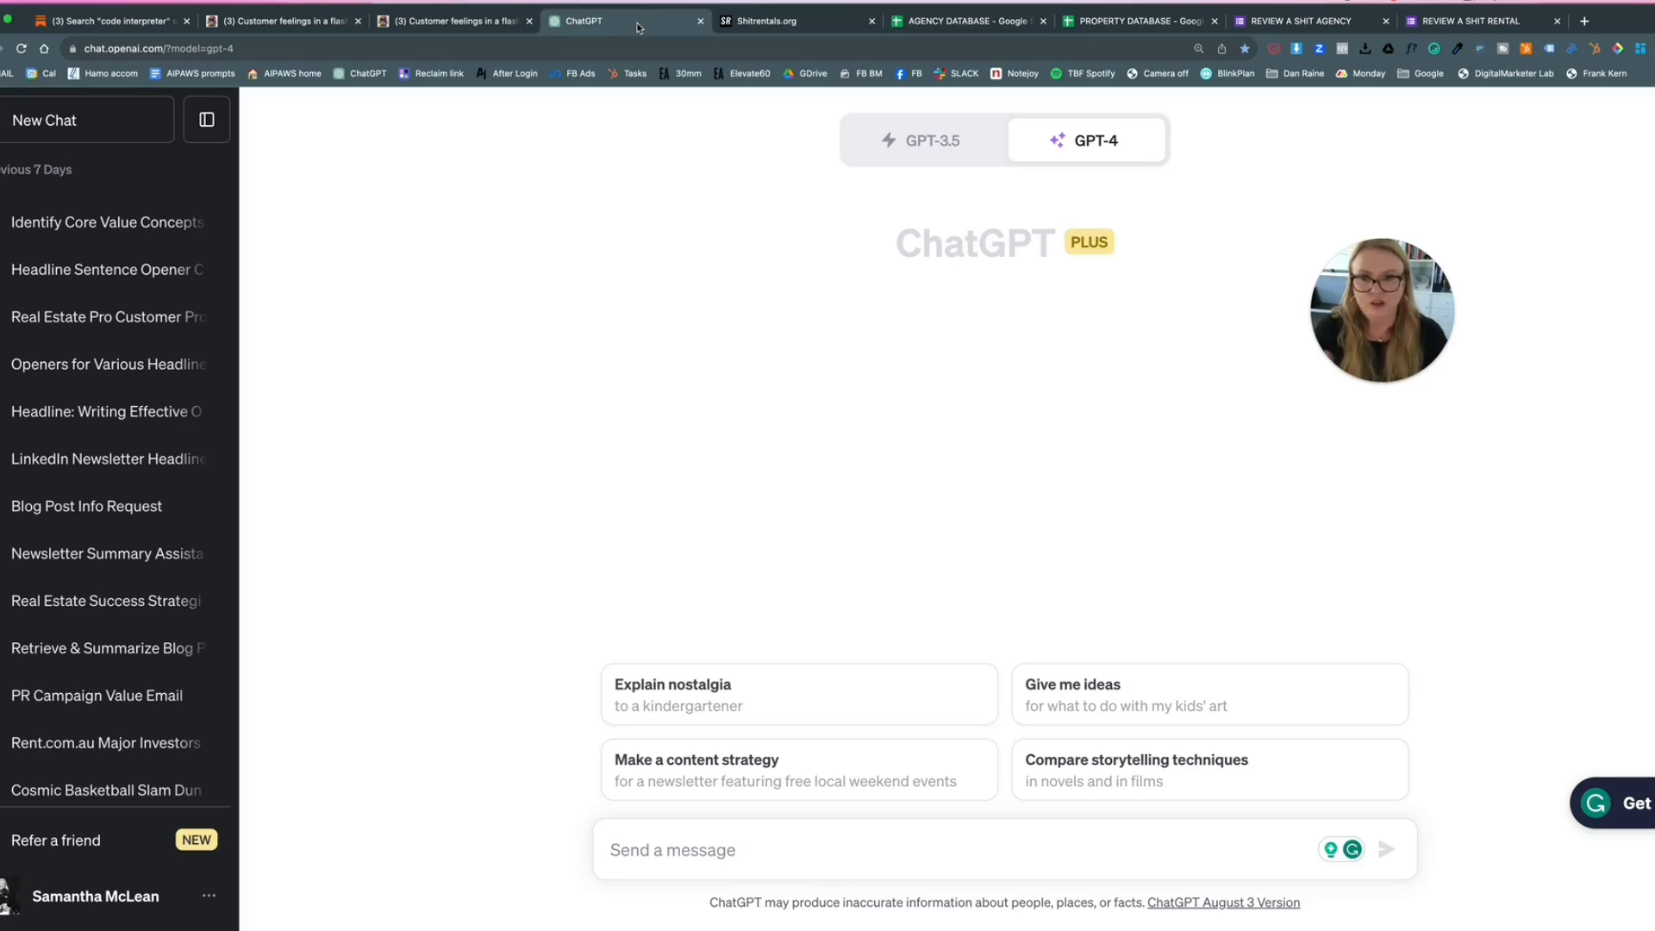
pyautogui.click(797, 24)
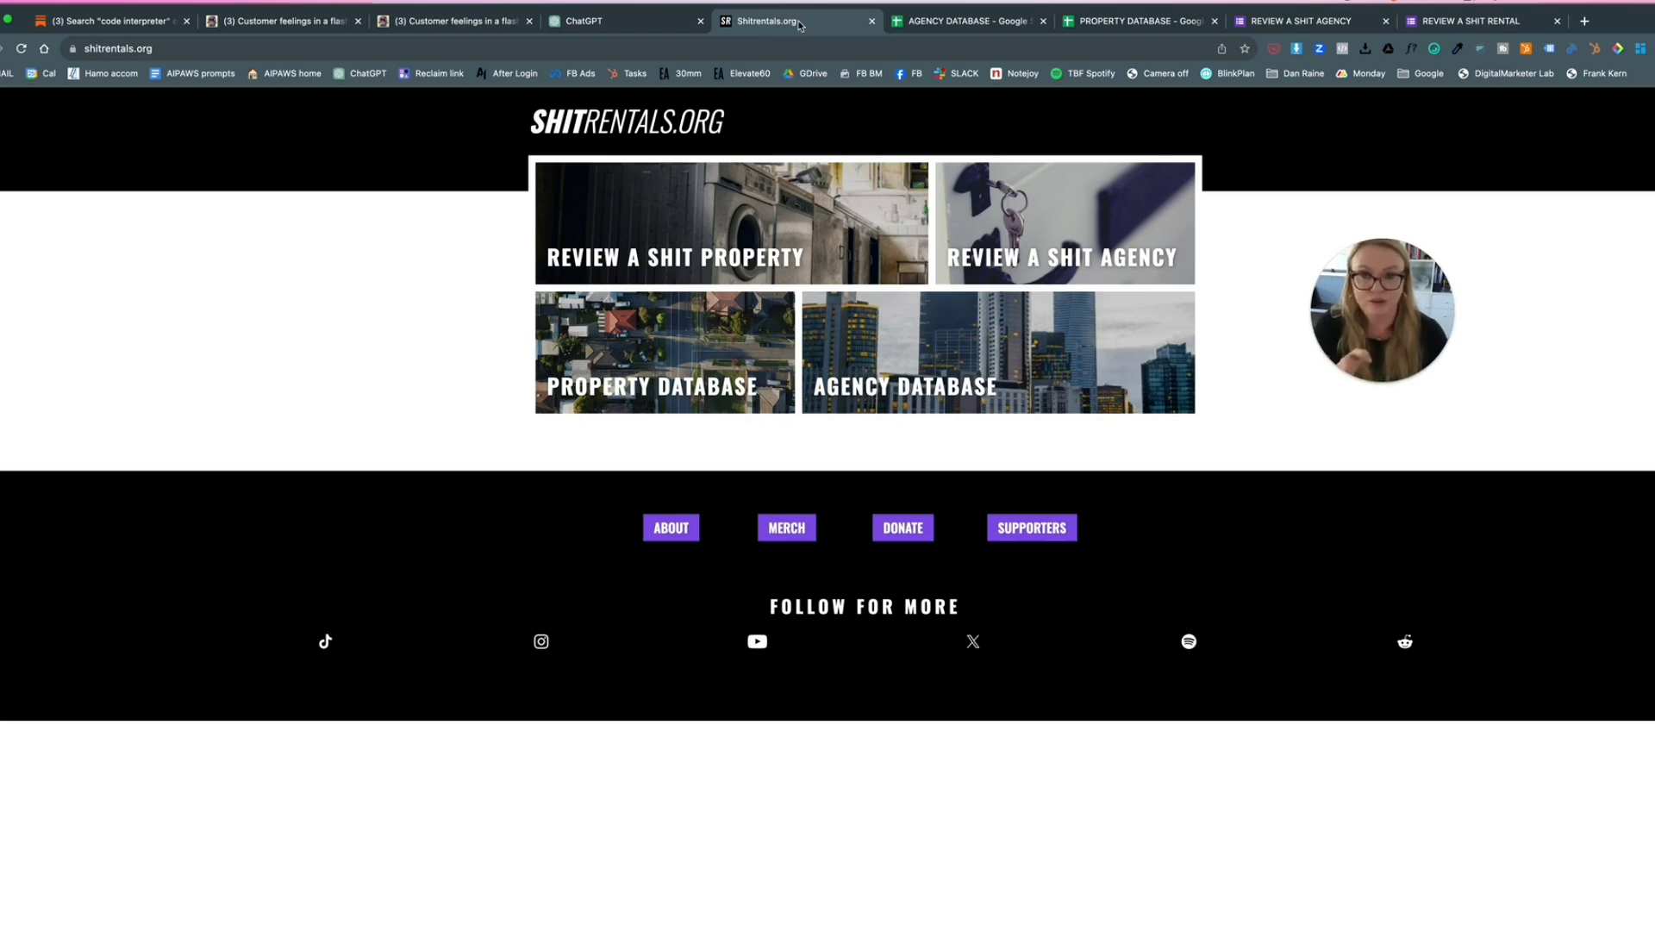
# - Switch to ChatGPT and make sure the Advanced data analysis beta feature is enabled in the account settings
pyautogui.click(643, 26)
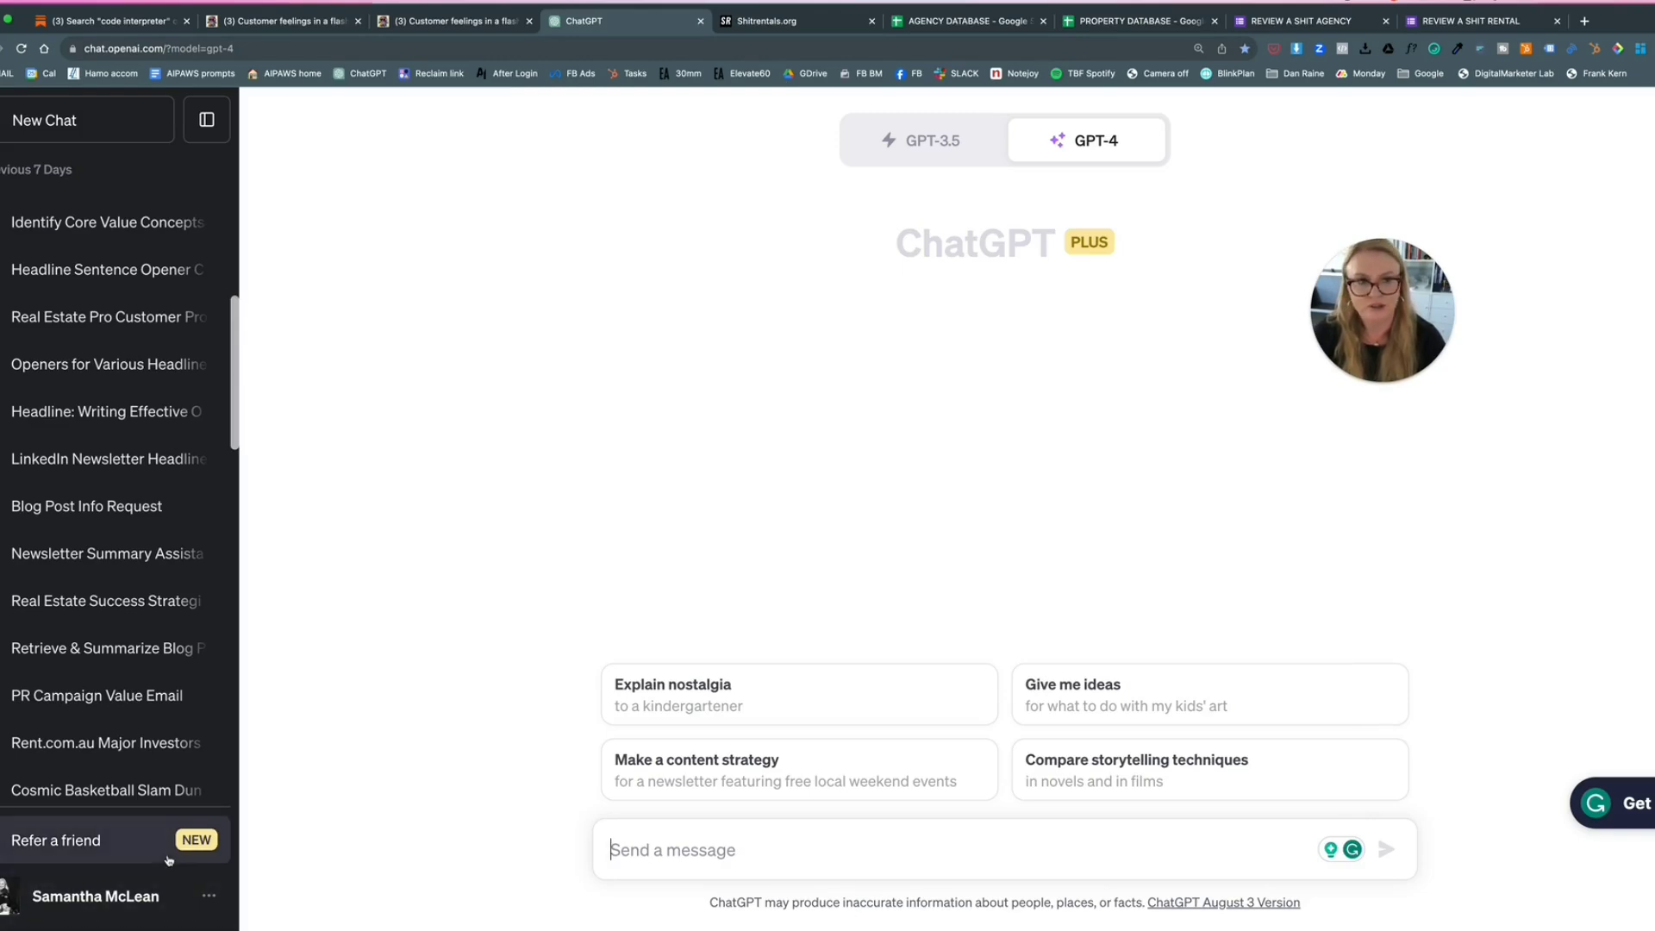
pyautogui.click(109, 901)
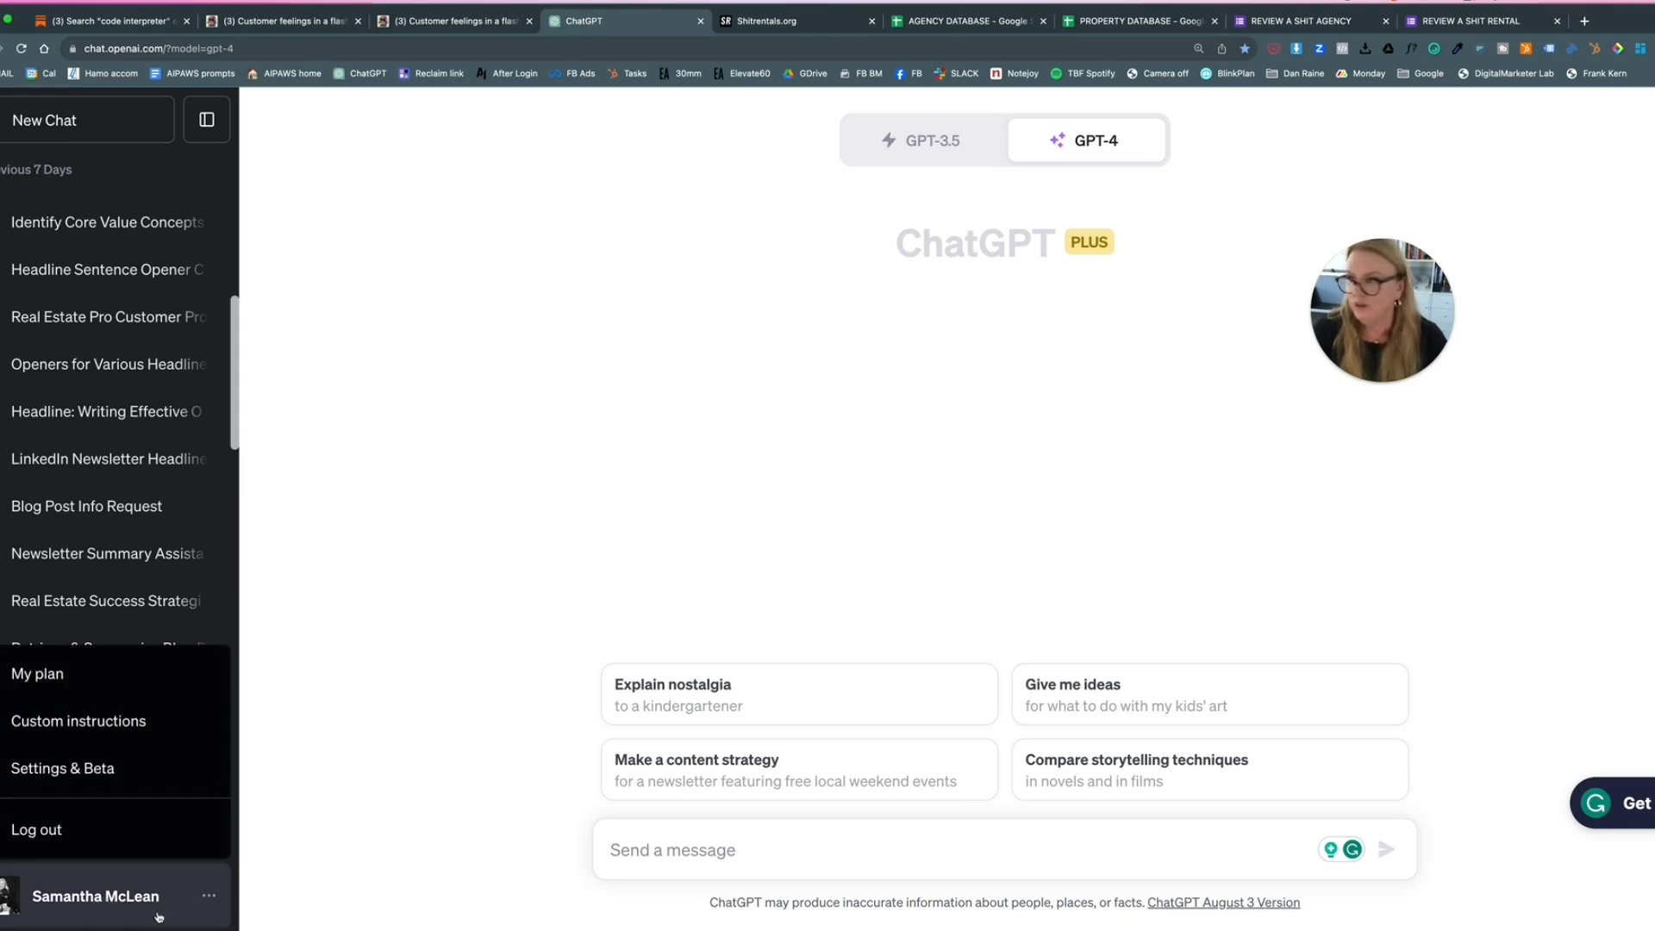
pyautogui.click(83, 774)
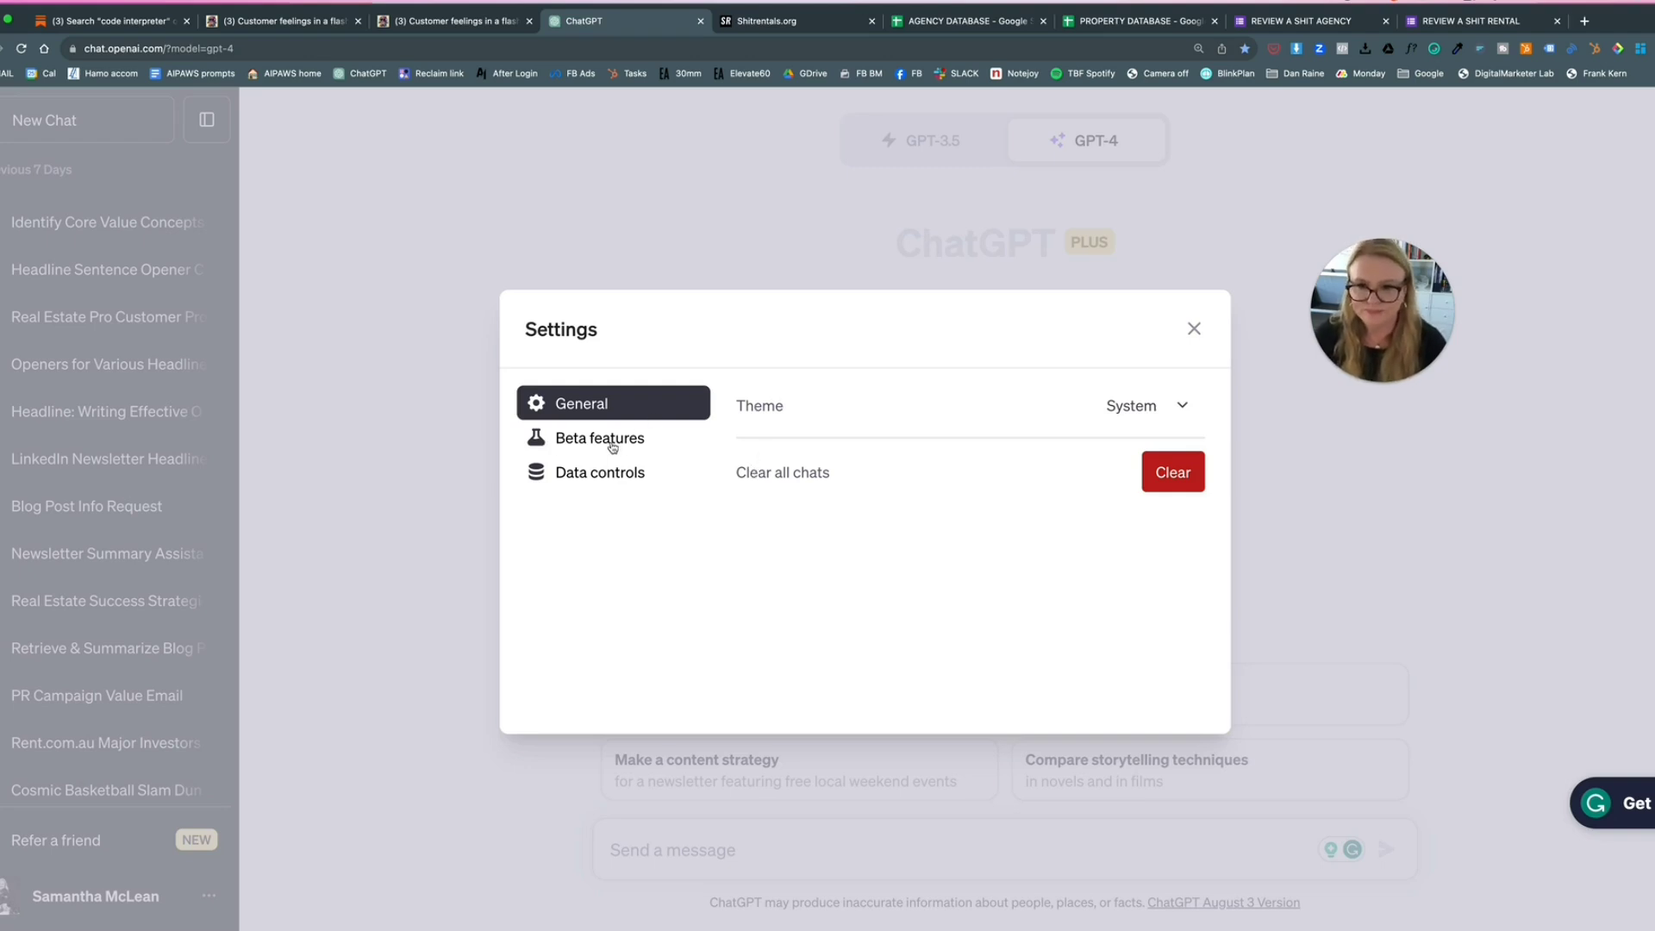
pyautogui.click(571, 443)
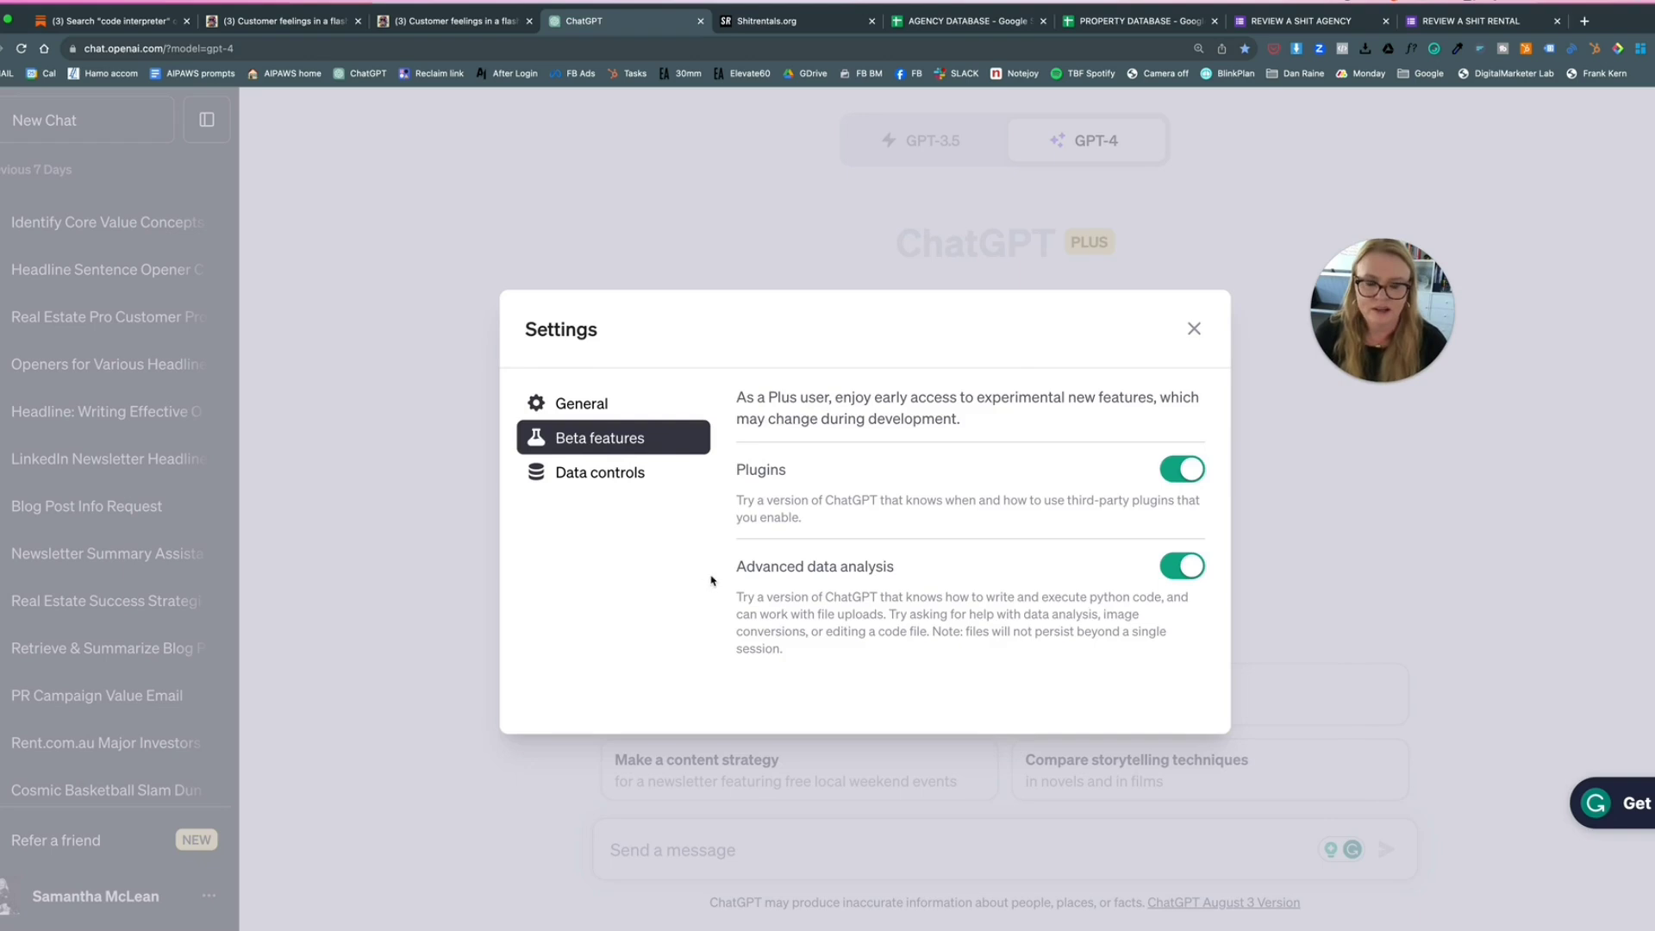
pyautogui.click(1186, 566)
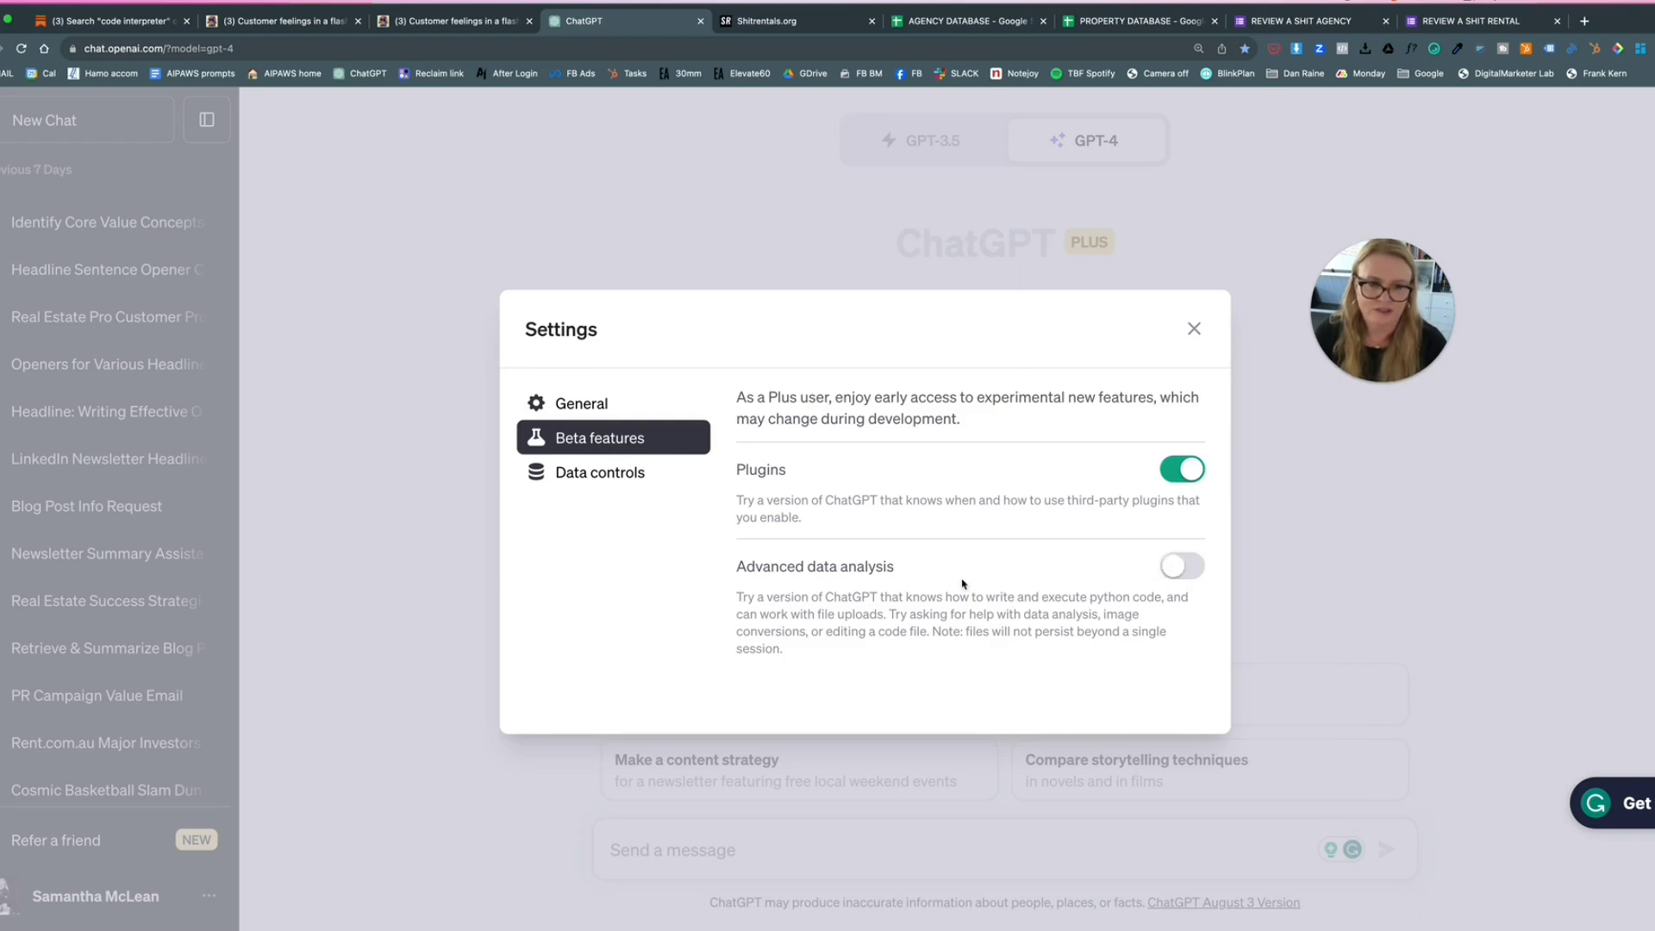
pyautogui.click(1199, 567)
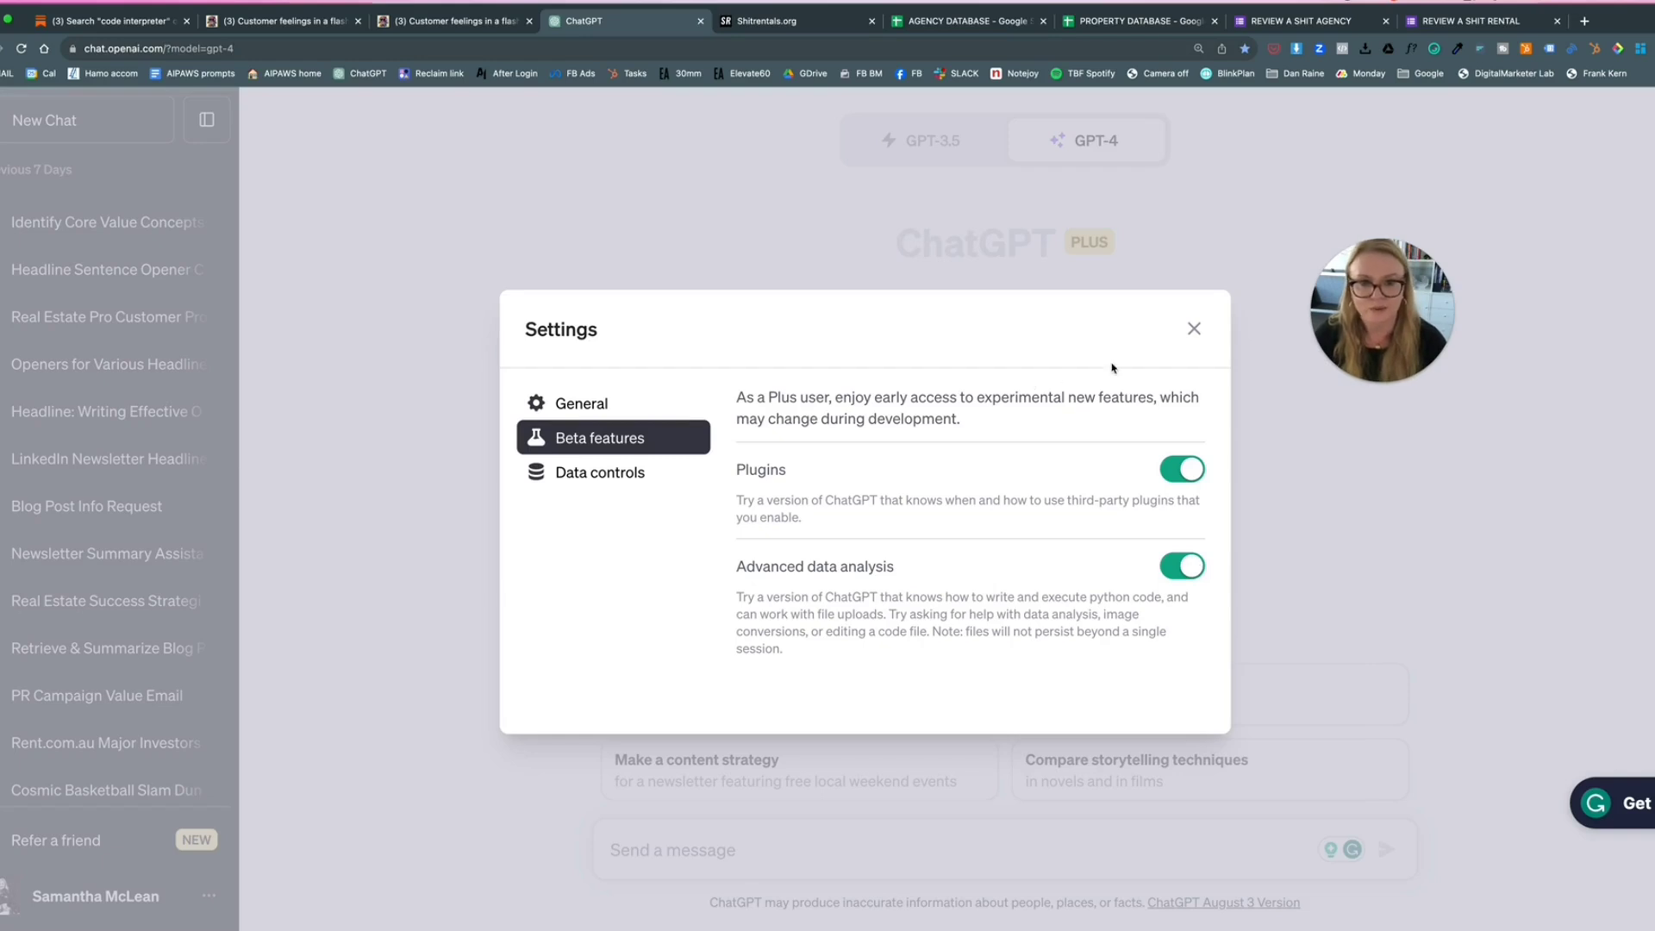
pyautogui.click(1195, 328)
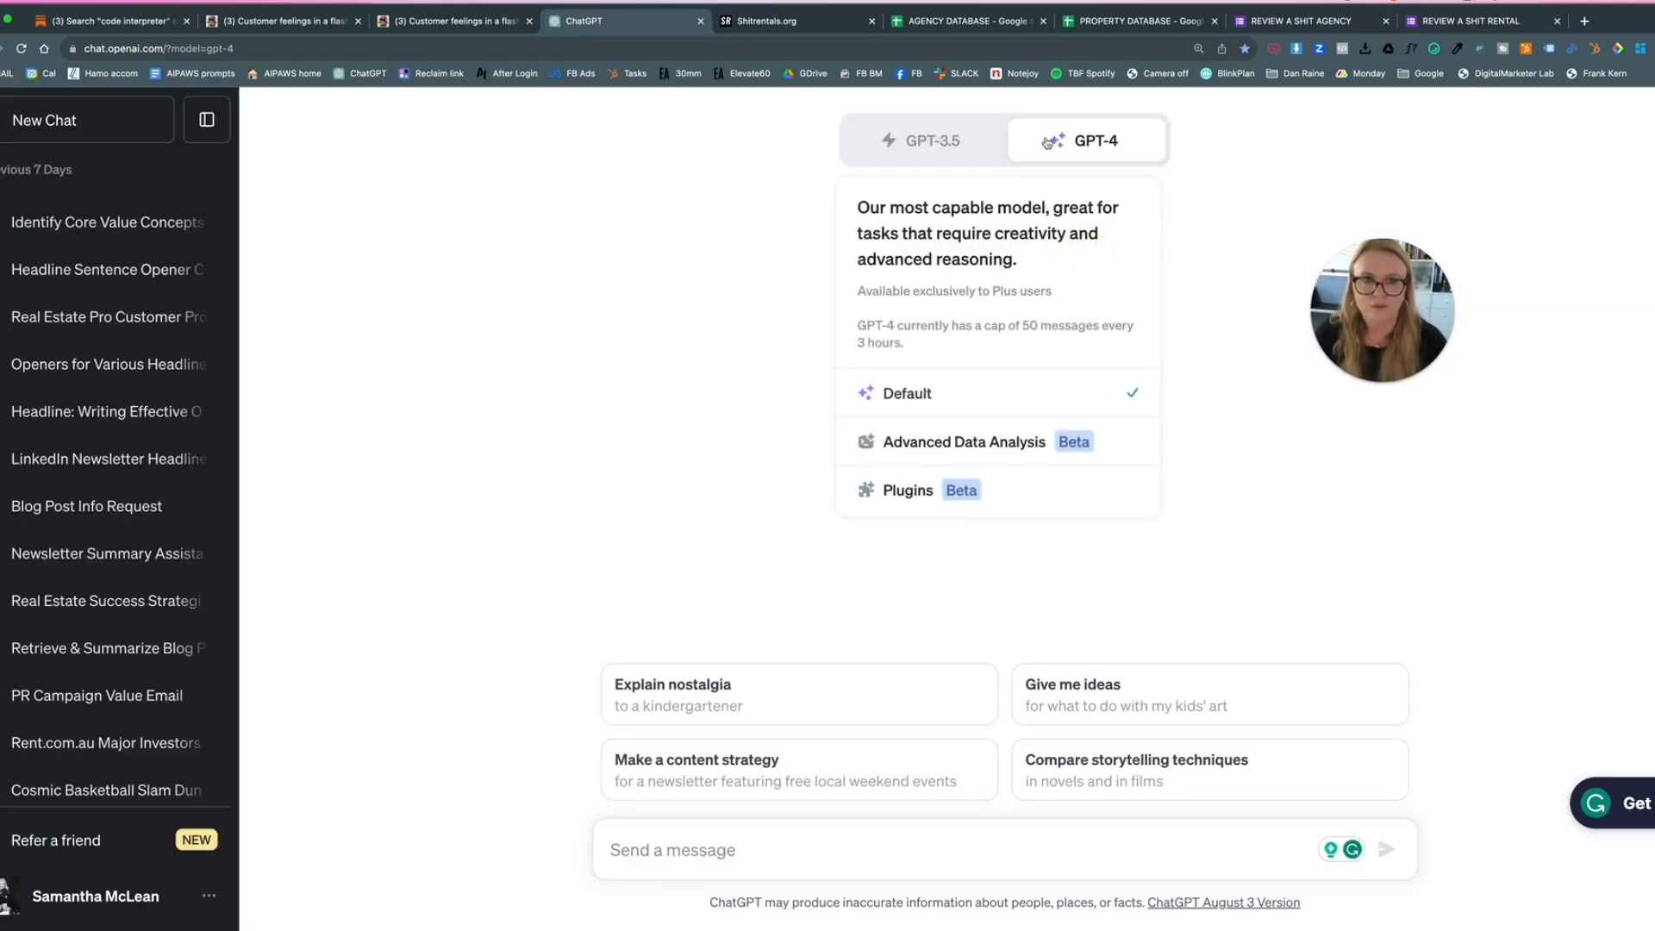
# - Try switching the new chat between GPT-3.5, GPT-4 Advanced Data Analysis and the GPT-4 Default mode
pyautogui.moveTo(1088, 141)
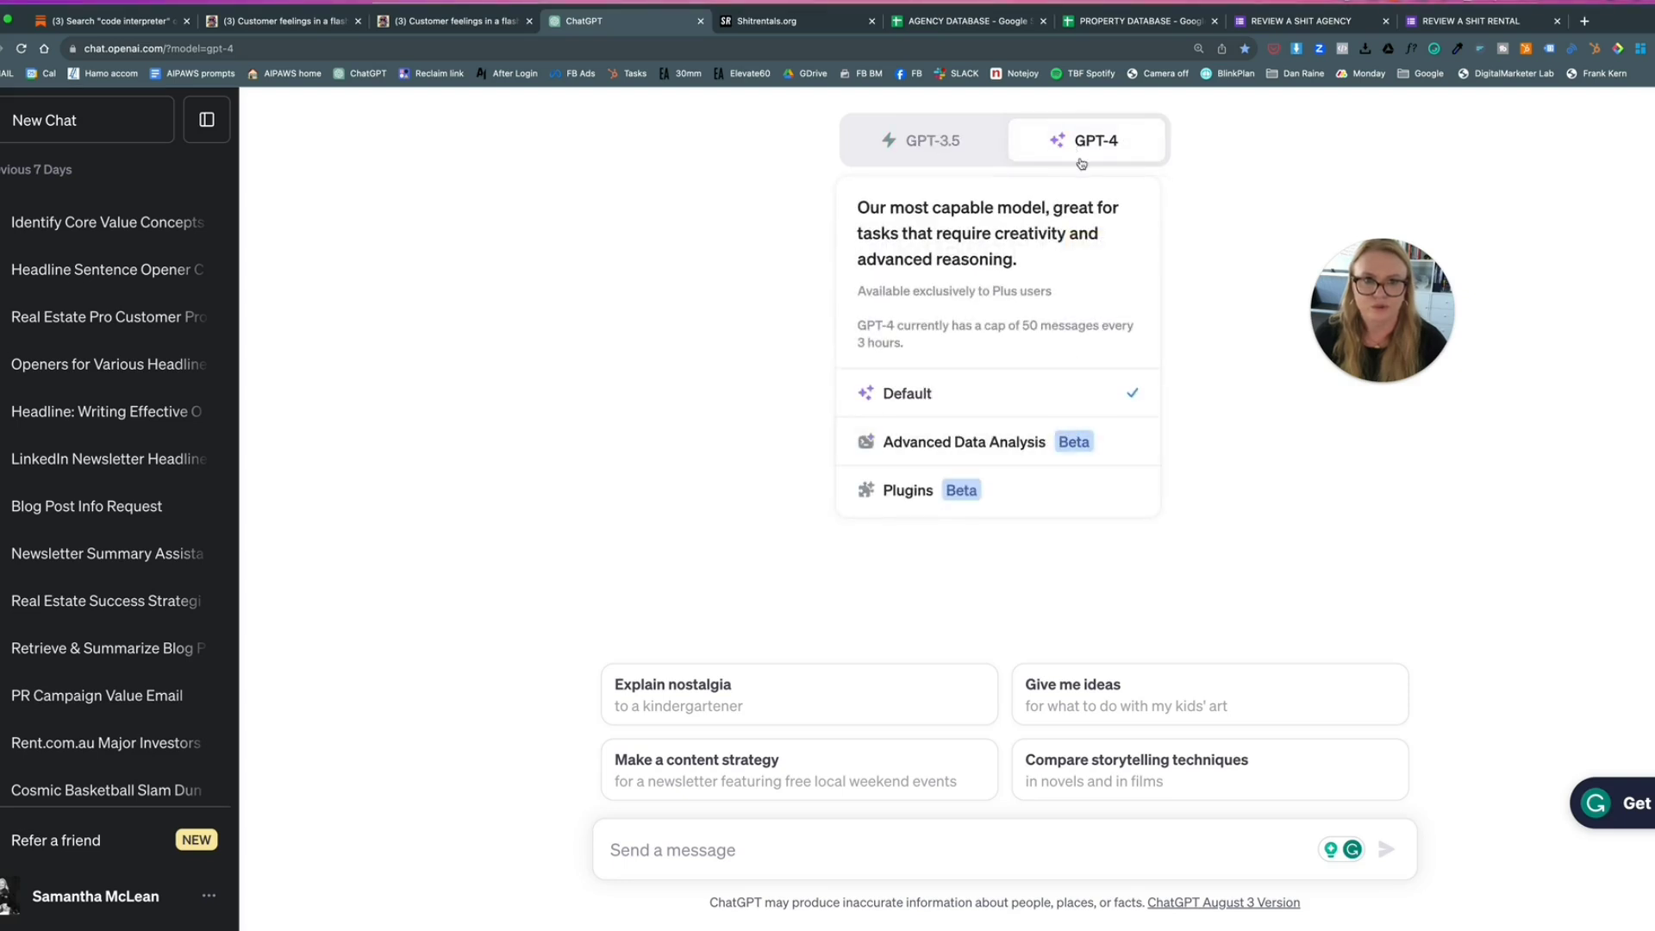
pyautogui.click(1126, 453)
pyautogui.click(936, 131)
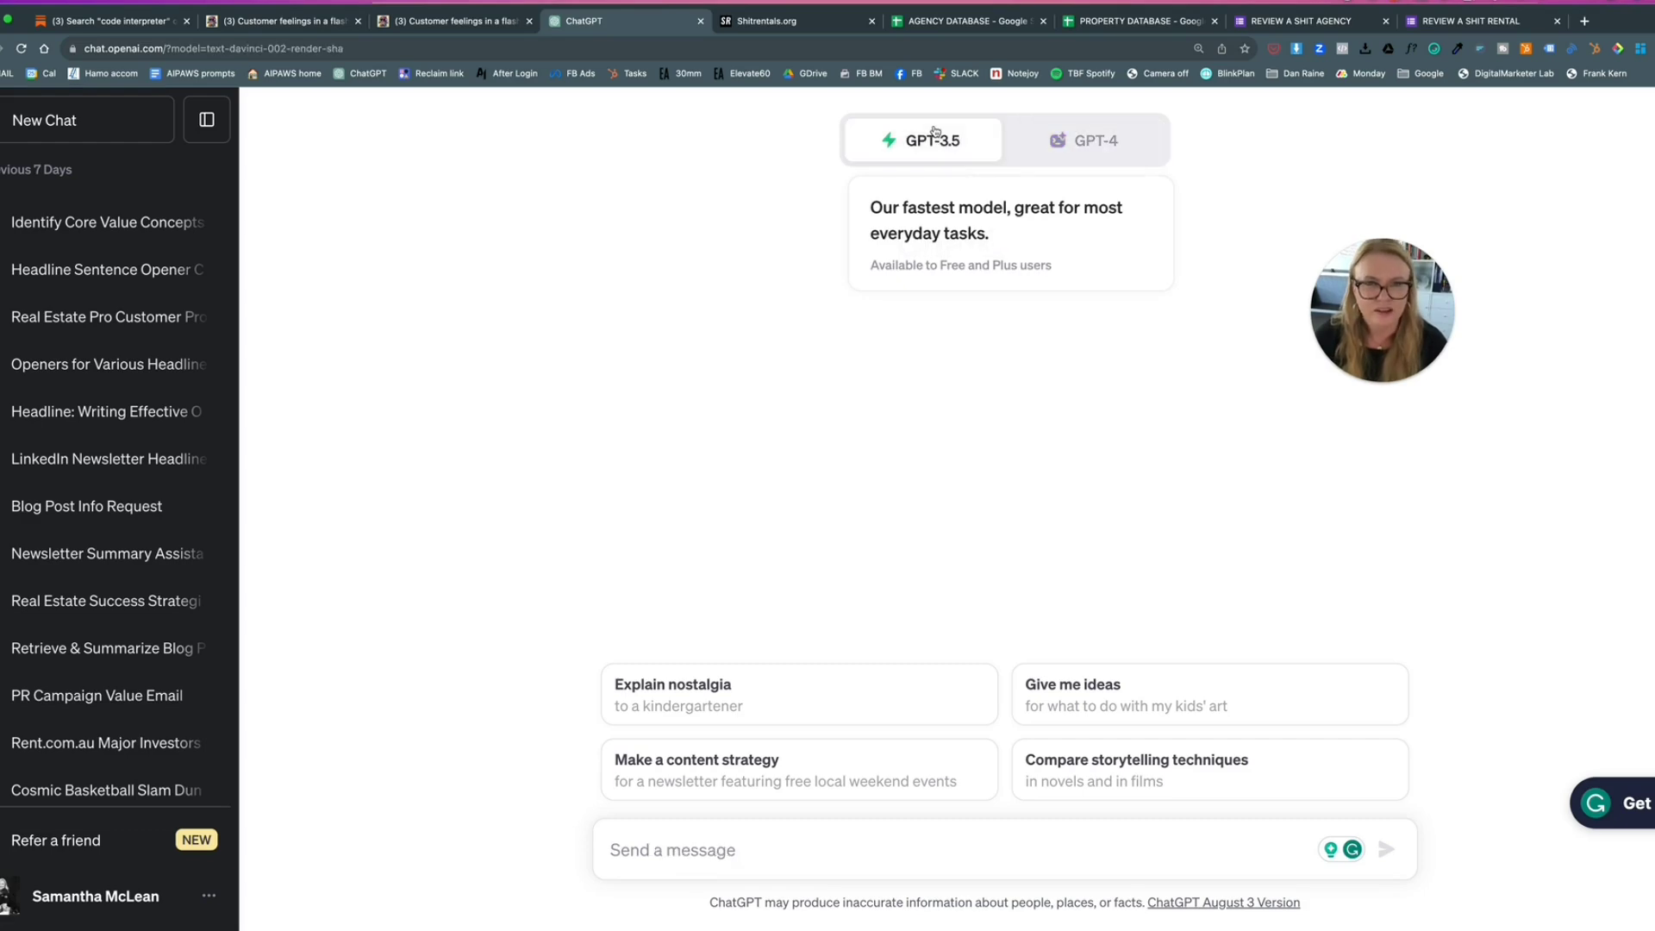
pyautogui.moveTo(1087, 142)
pyautogui.click(1114, 455)
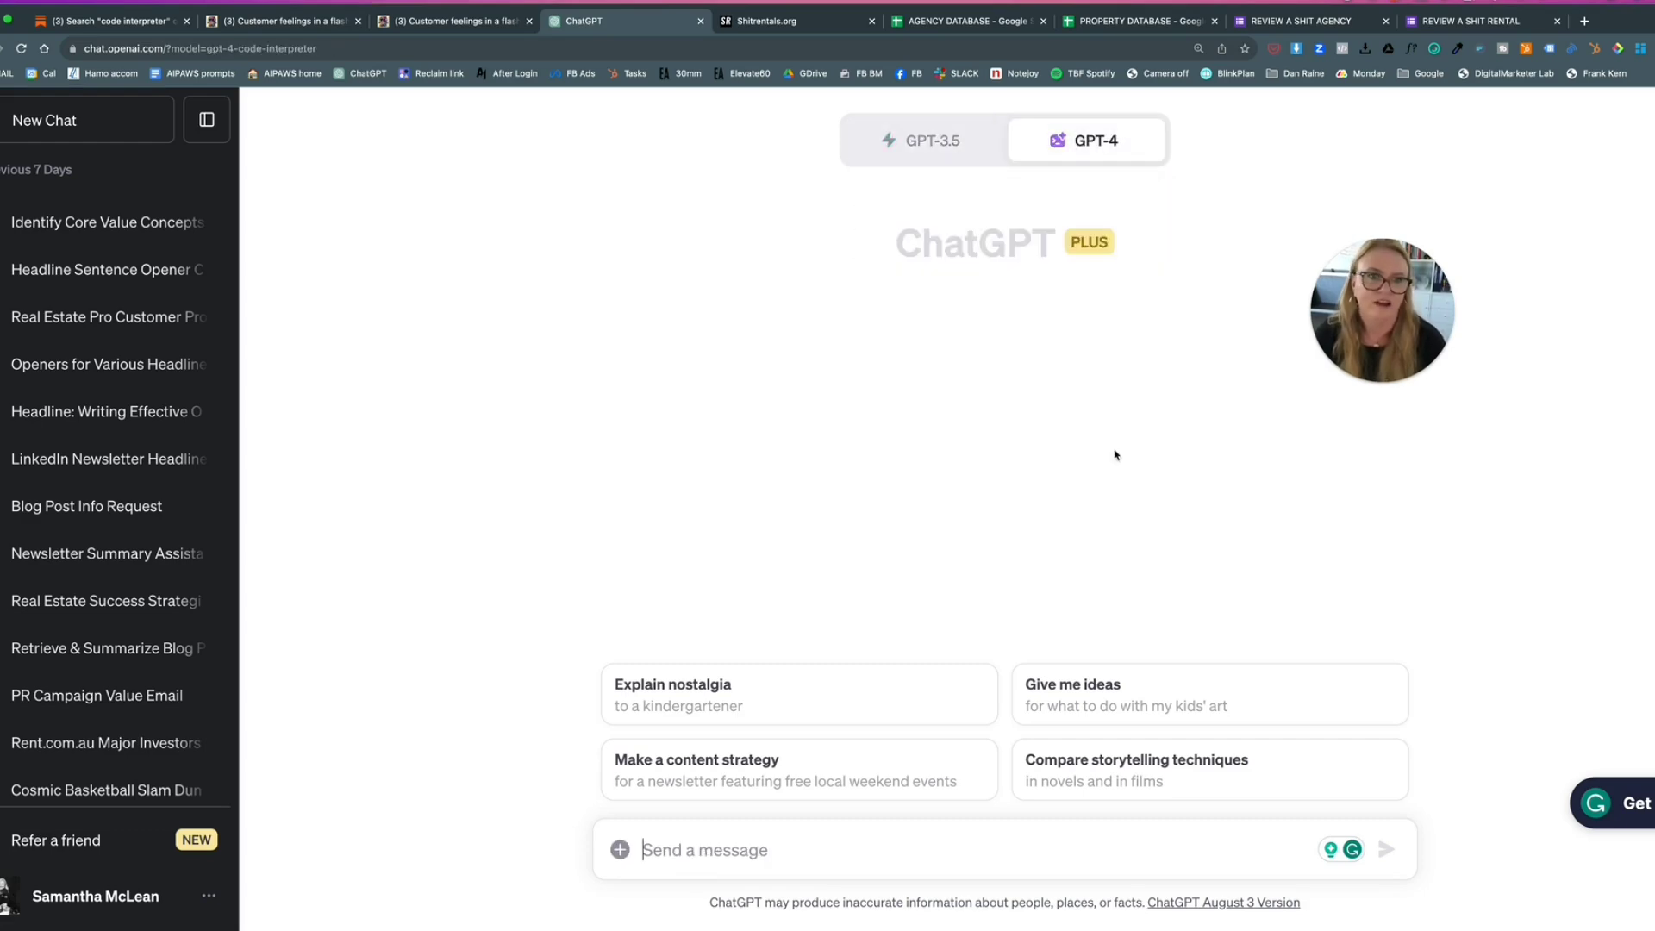
pyautogui.click(945, 126)
pyautogui.moveTo(1088, 140)
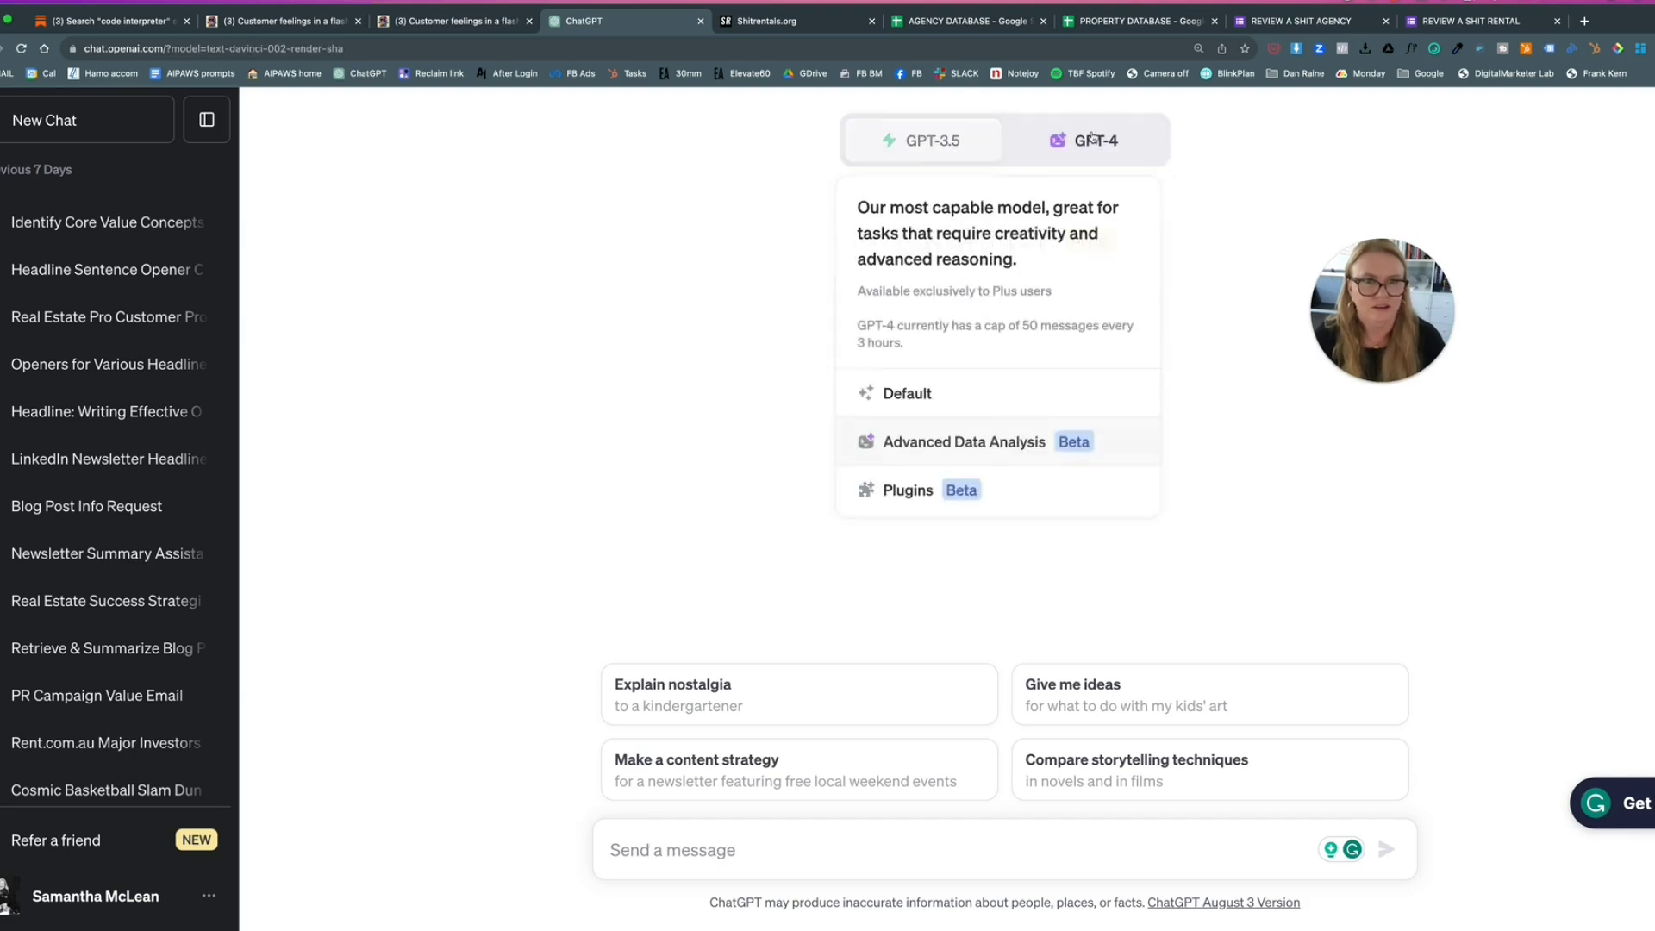
pyautogui.click(1121, 140)
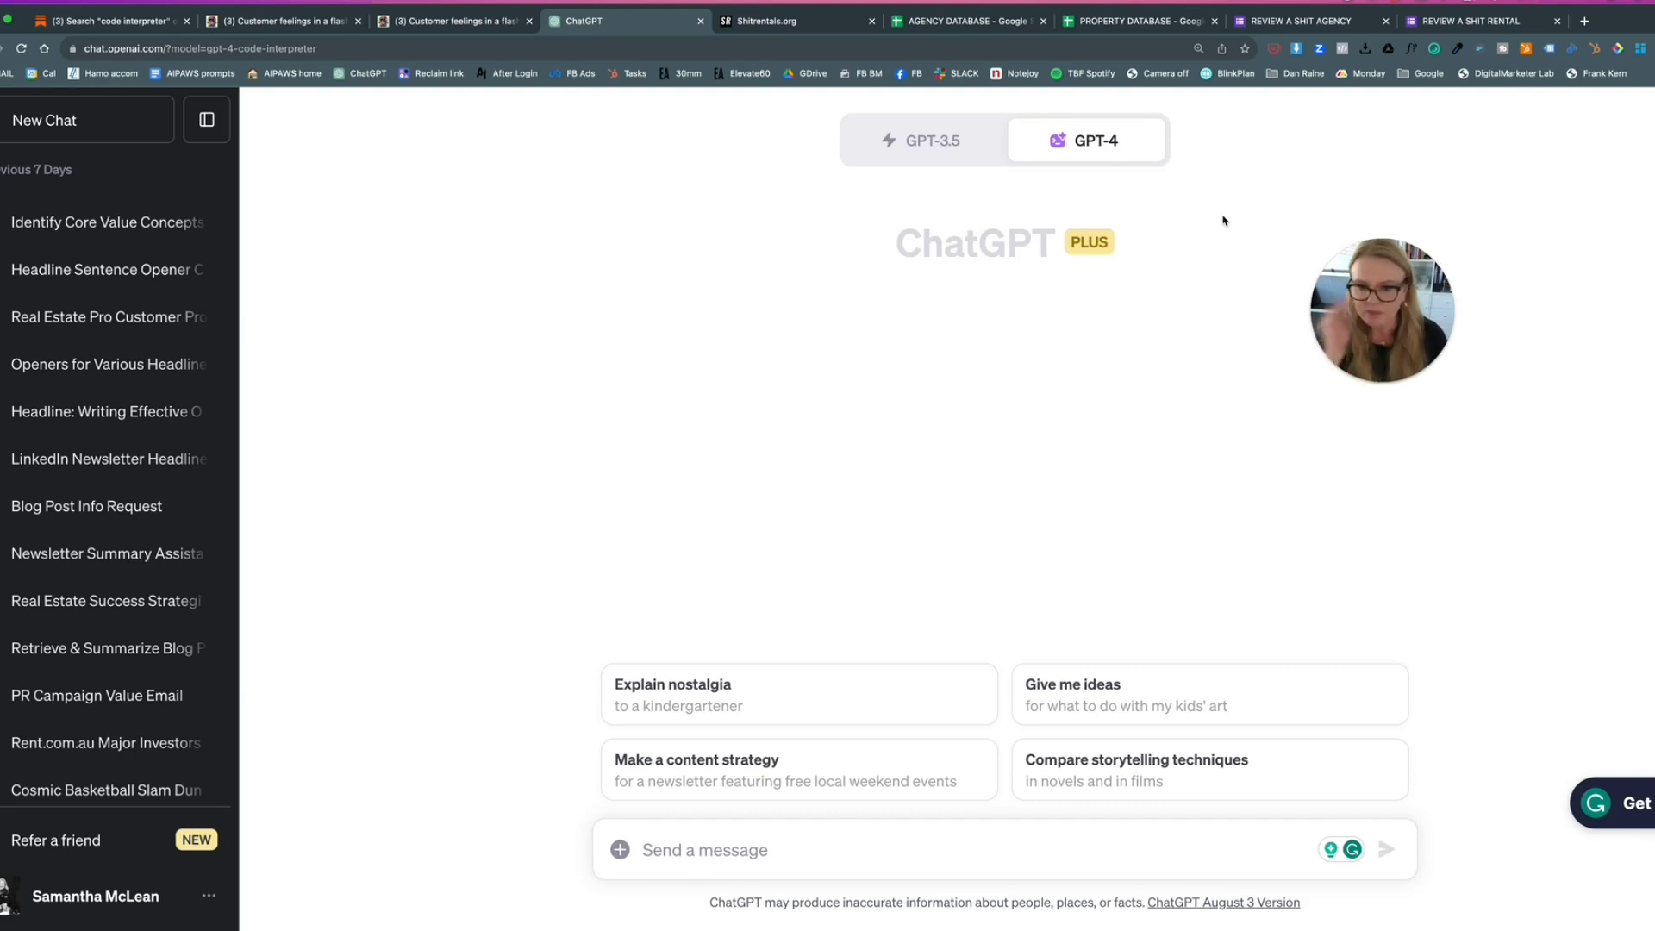
pyautogui.moveTo(1088, 155)
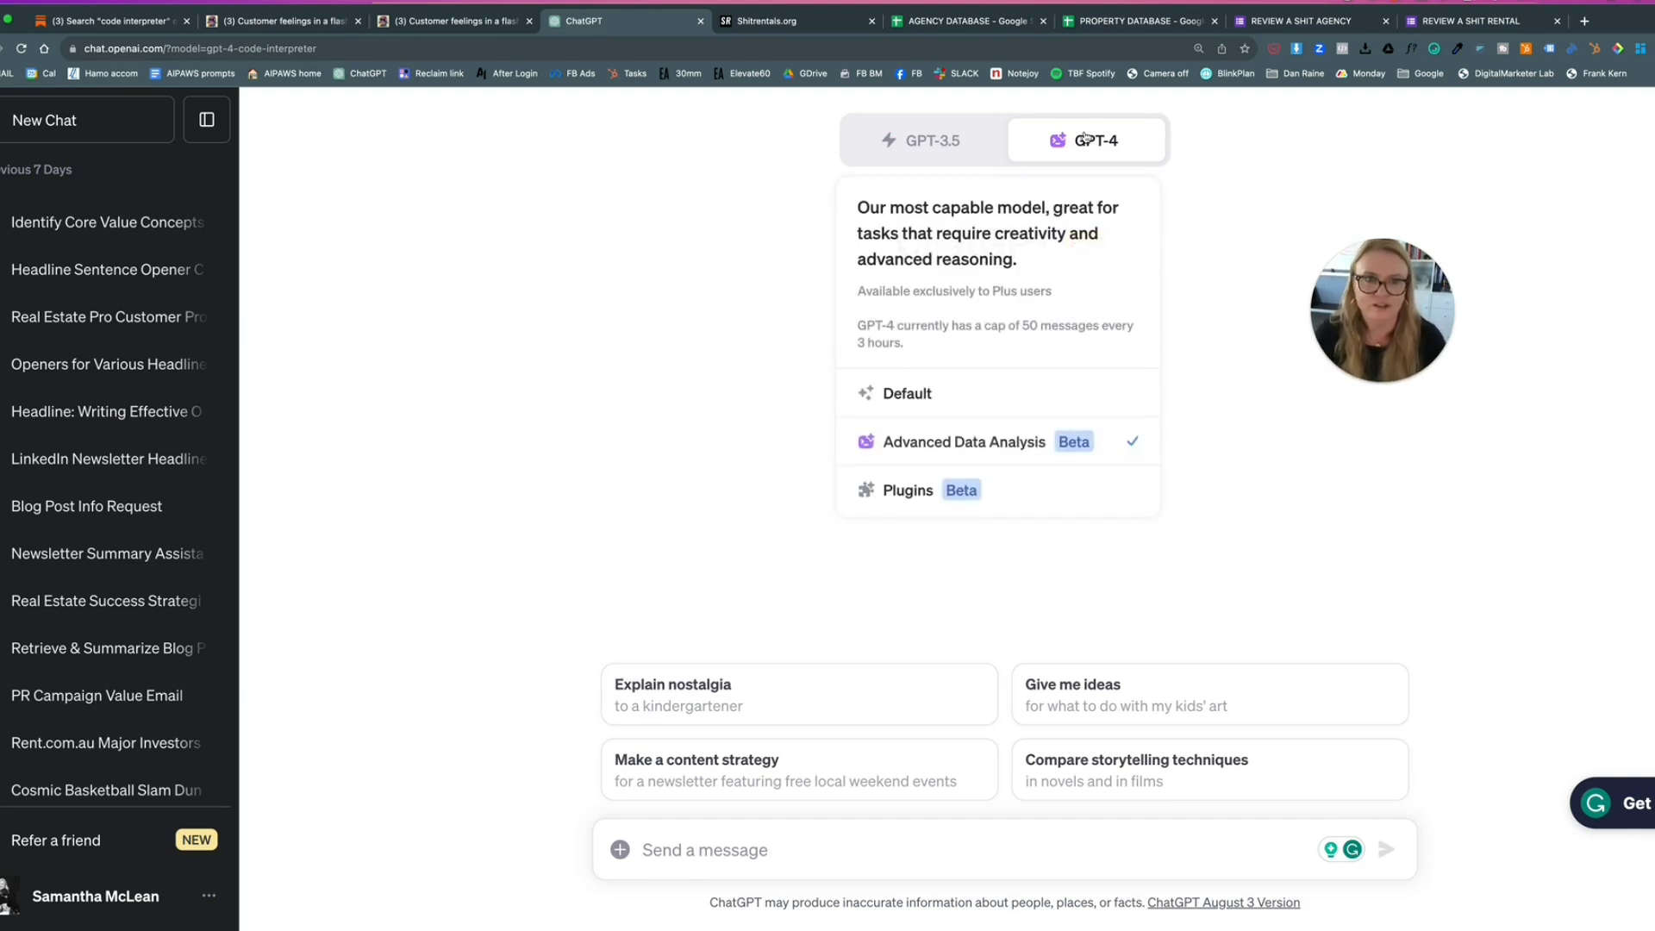
pyautogui.click(1014, 400)
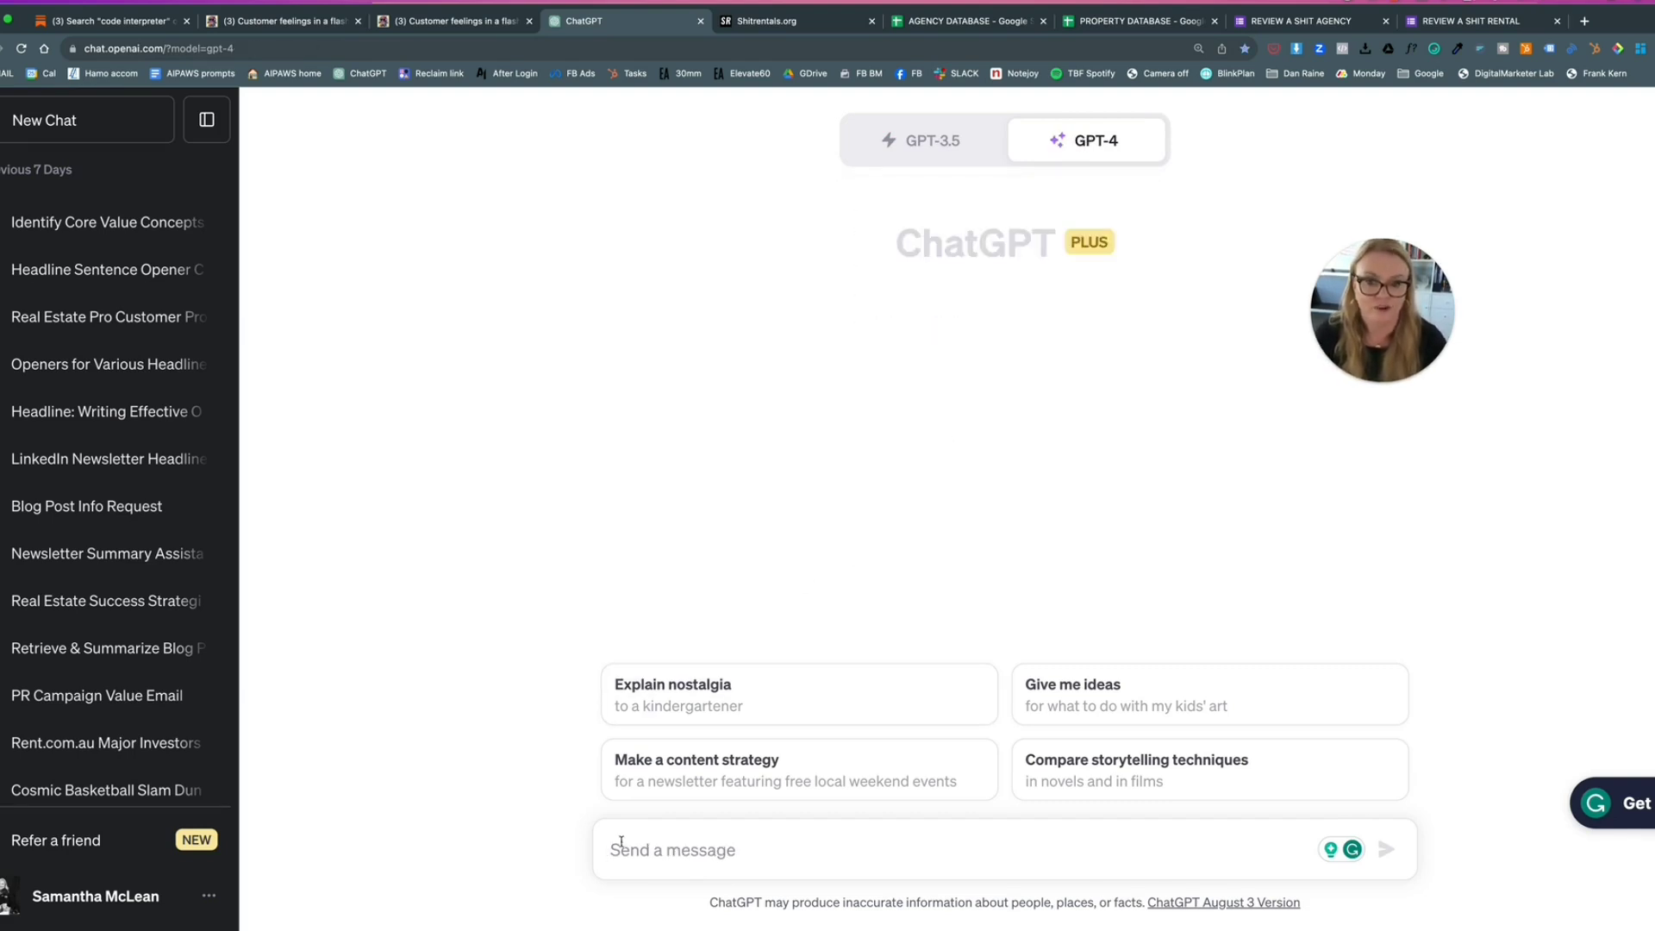
# - Set the chat to GPT-4 Advanced Data Analysis and send AGENCY DATABASE - Sheet1 (1).csv and PROPERTY DATABASE - Sheet1 (1).csv as attachments
pyautogui.moveTo(1112, 138)
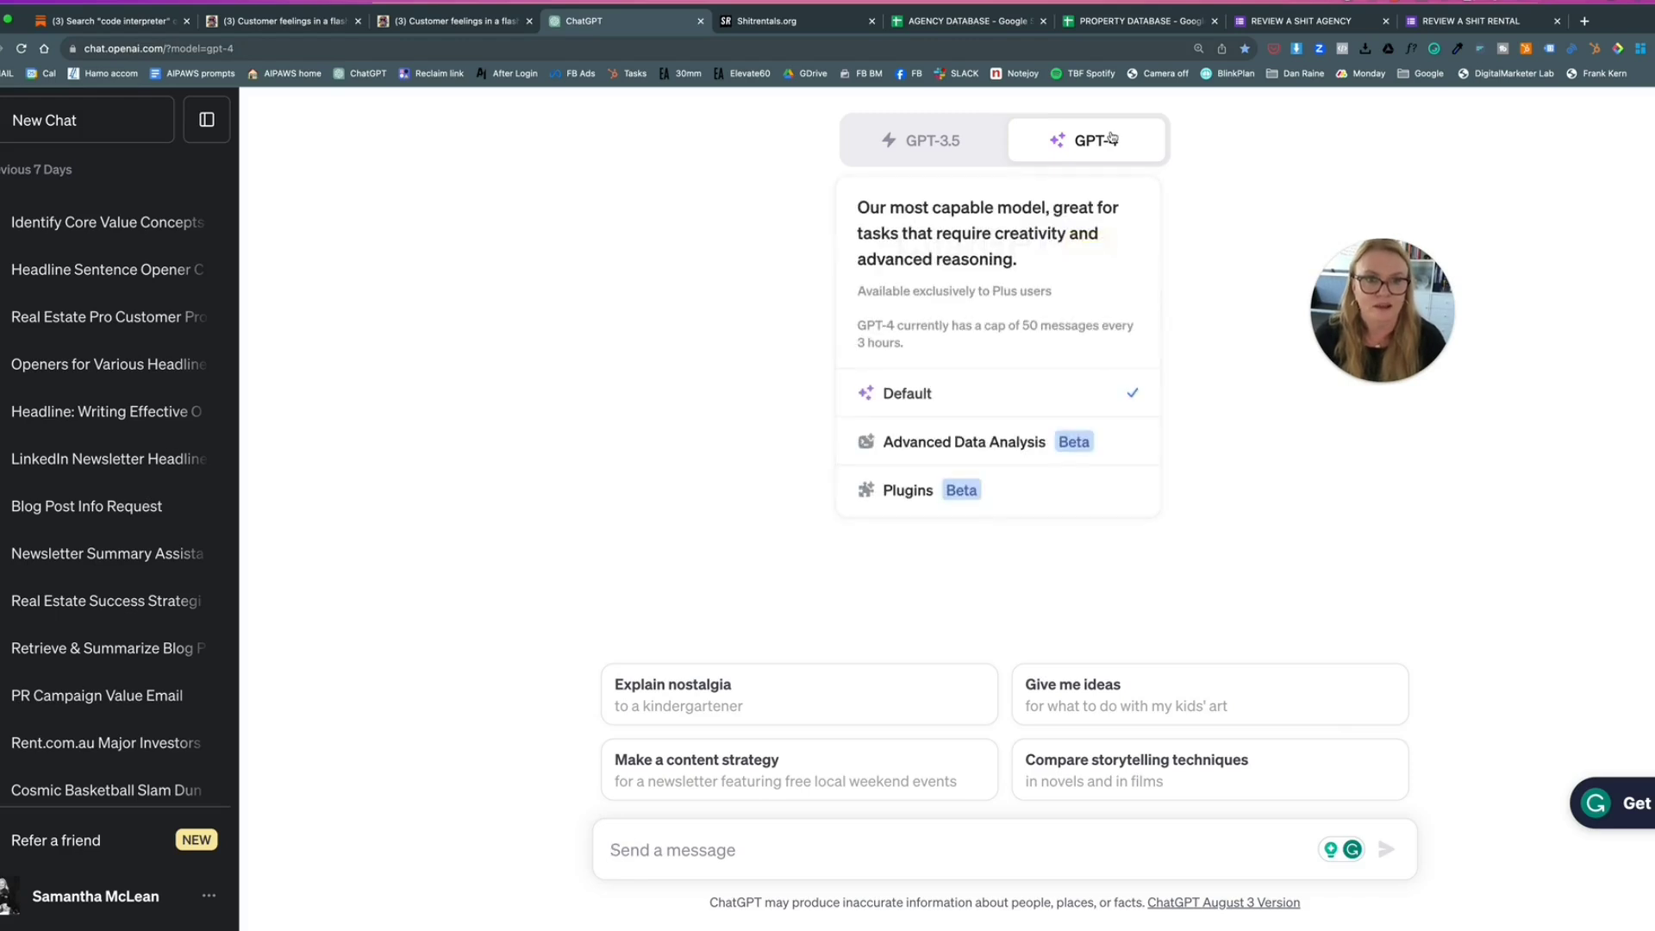
pyautogui.click(1103, 441)
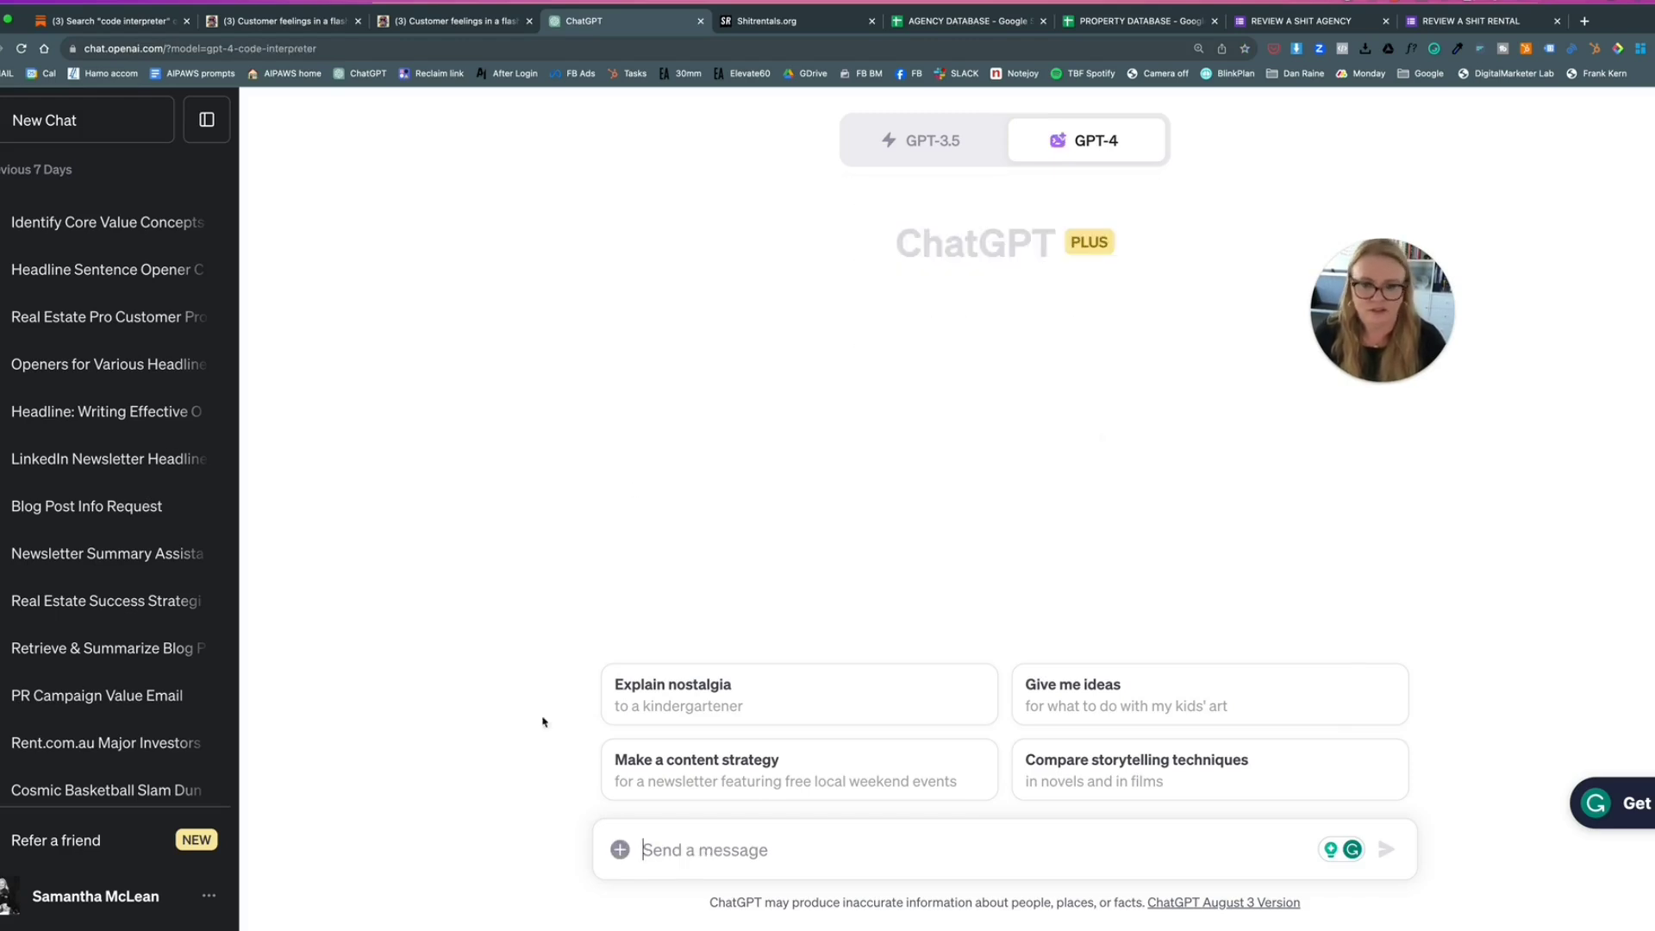
pyautogui.click(621, 851)
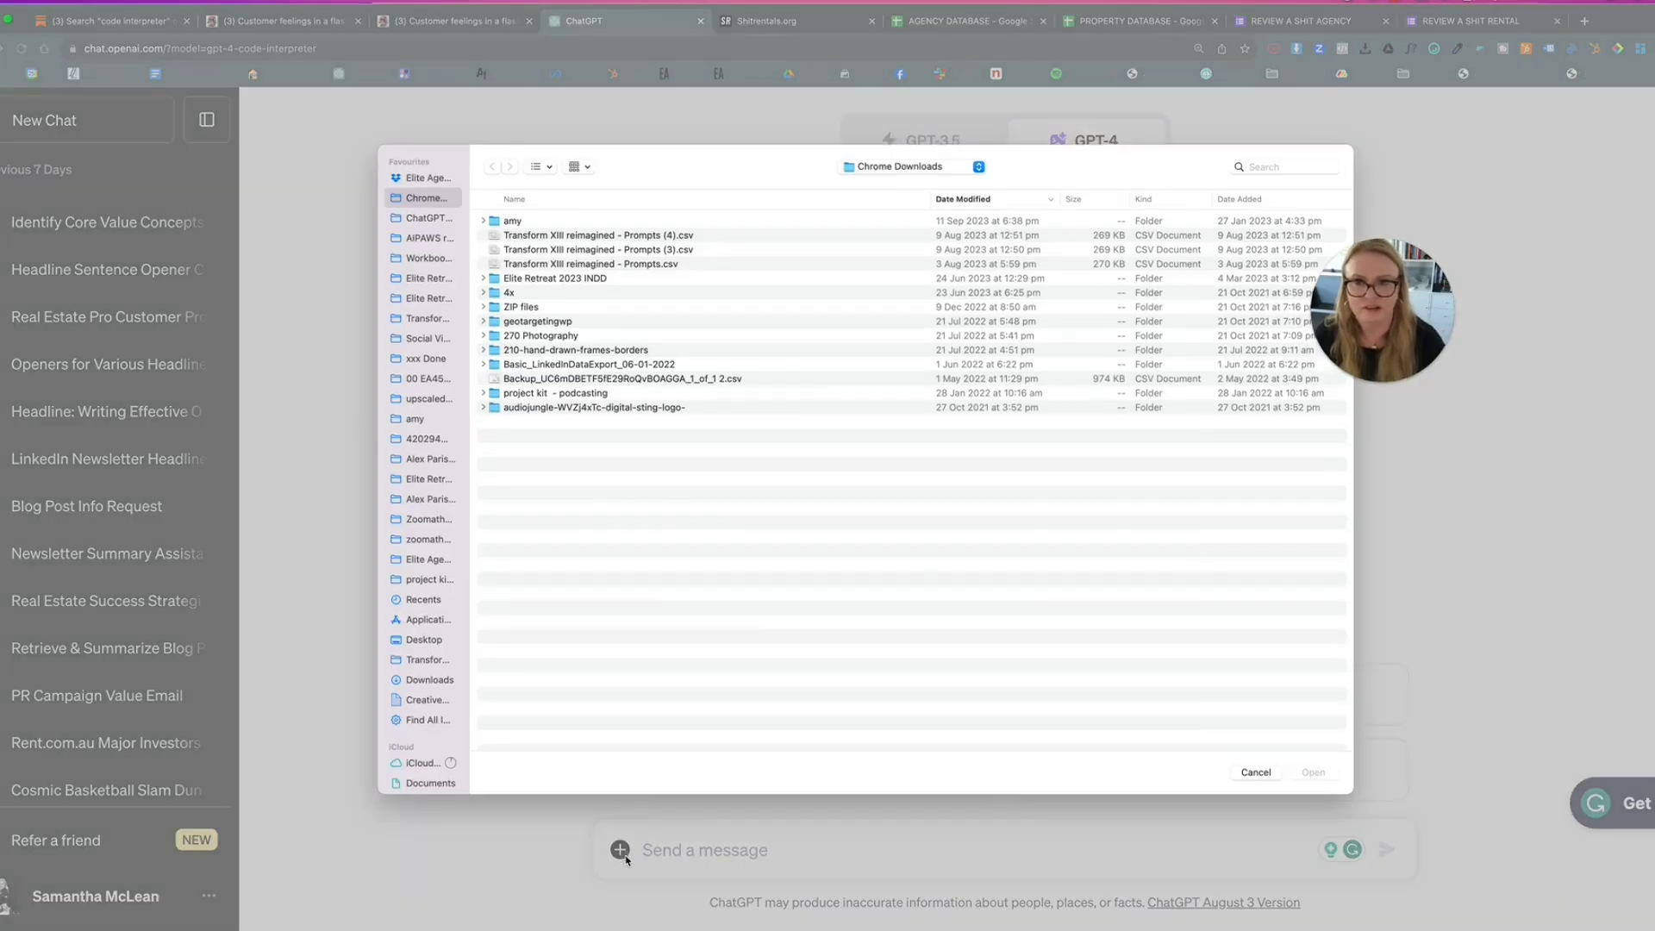
pyautogui.click(582, 220)
pyautogui.keyDown('super'); pyautogui.click(605, 250); pyautogui.keyUp('super')
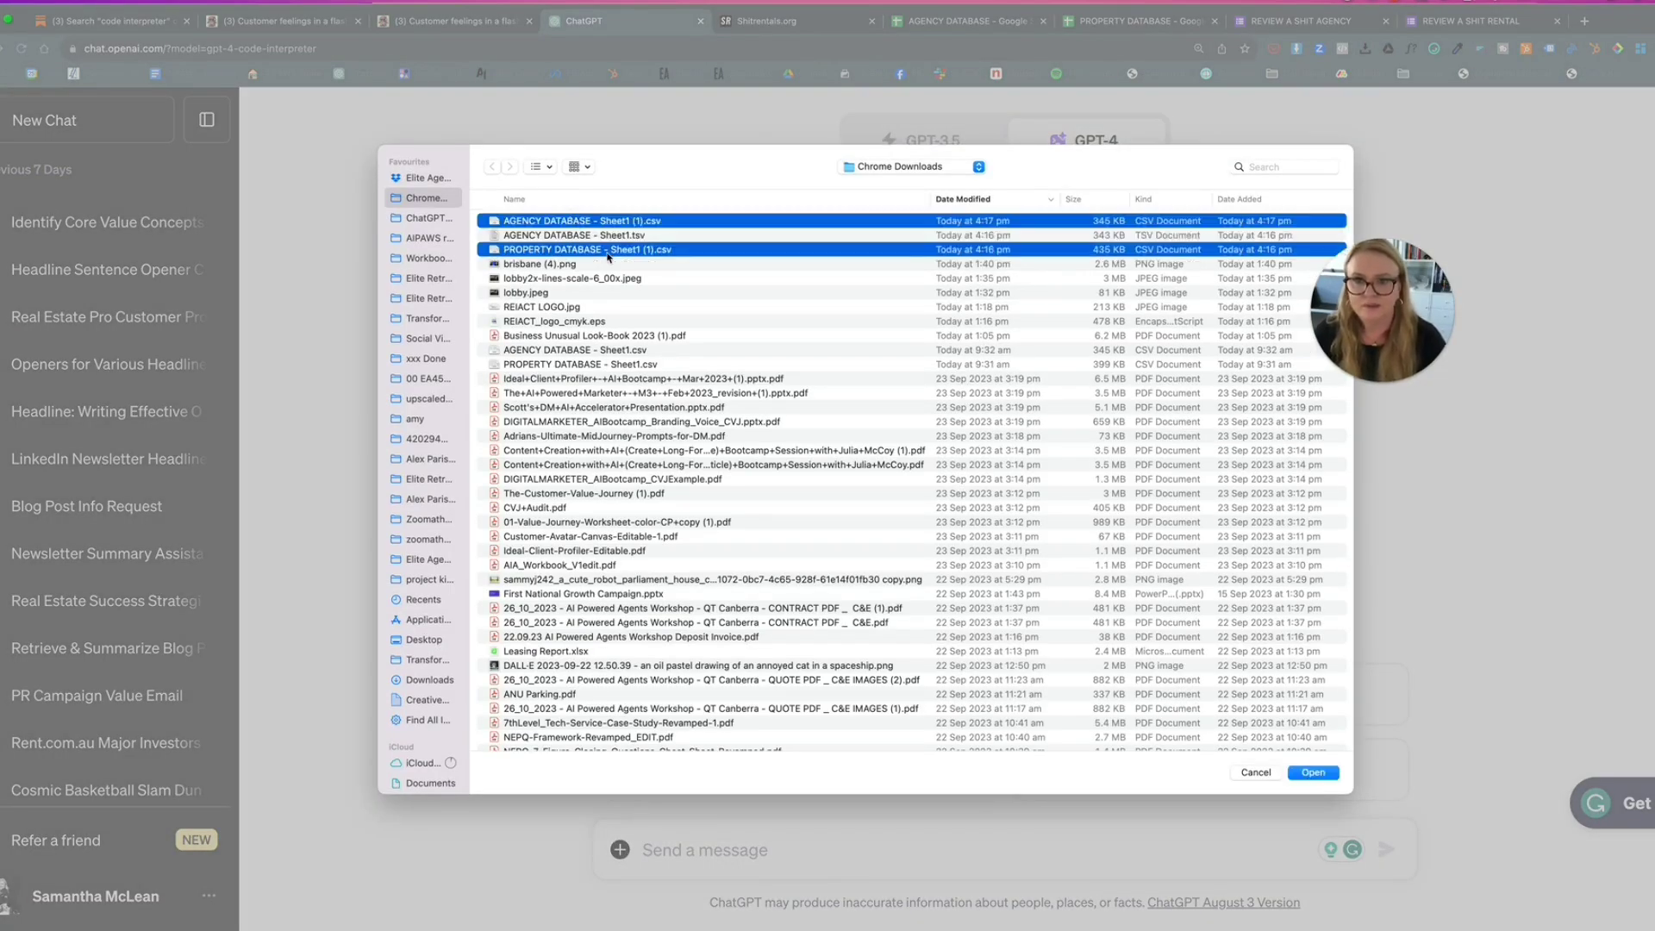
pyautogui.click(1322, 774)
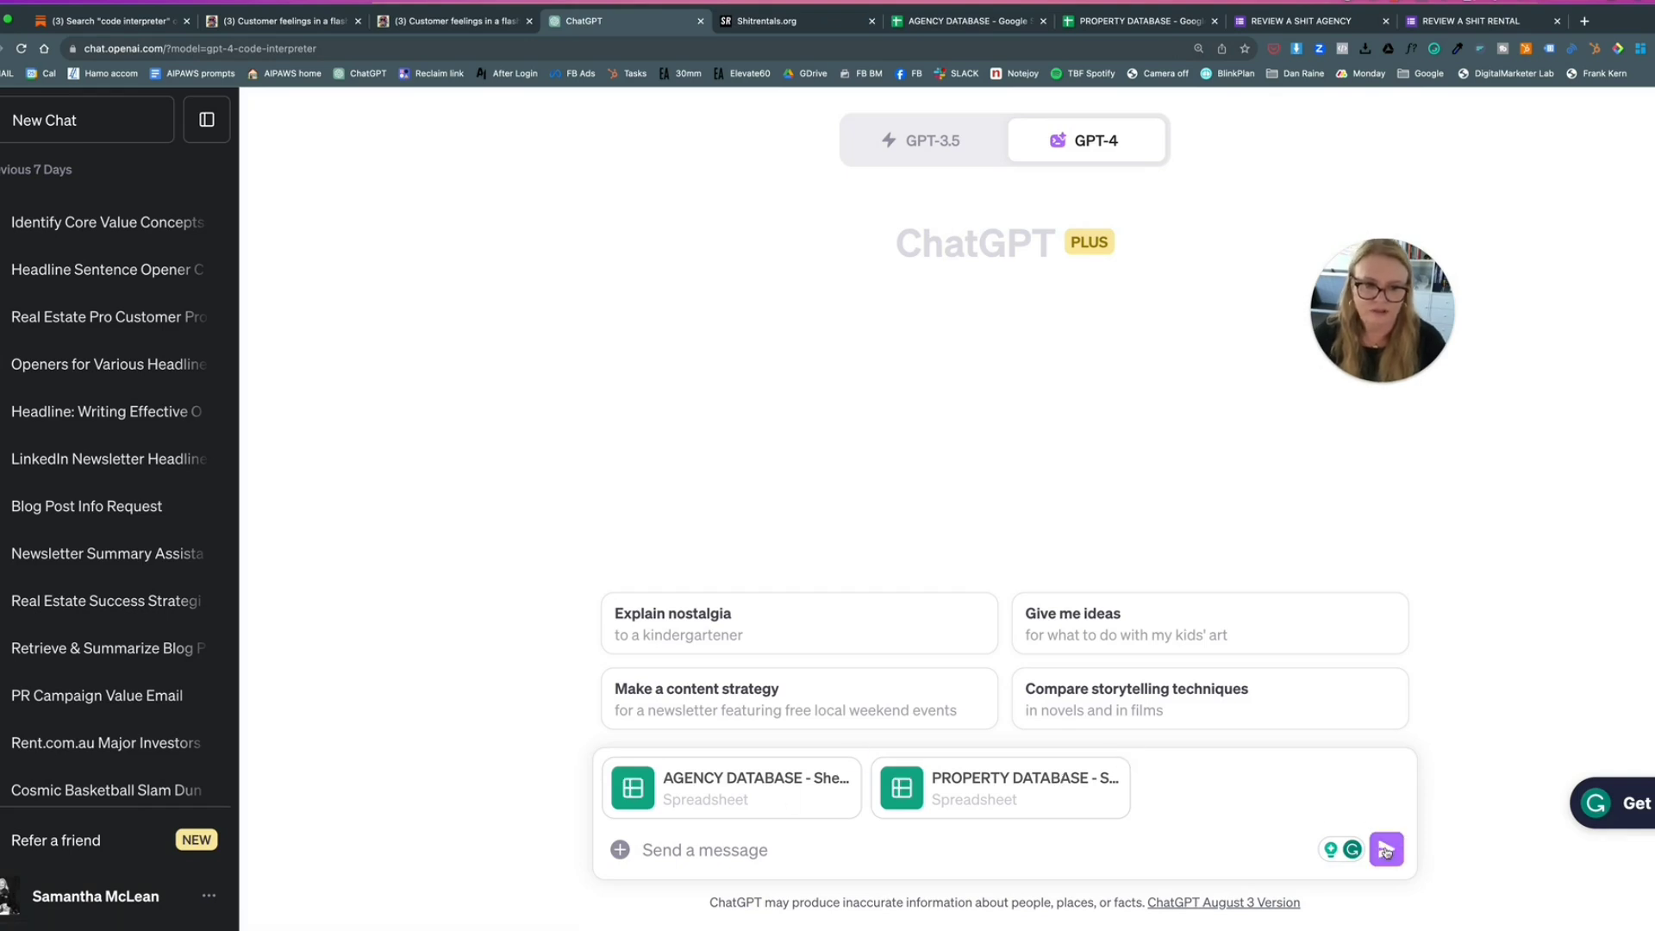
pyautogui.click(1387, 851)
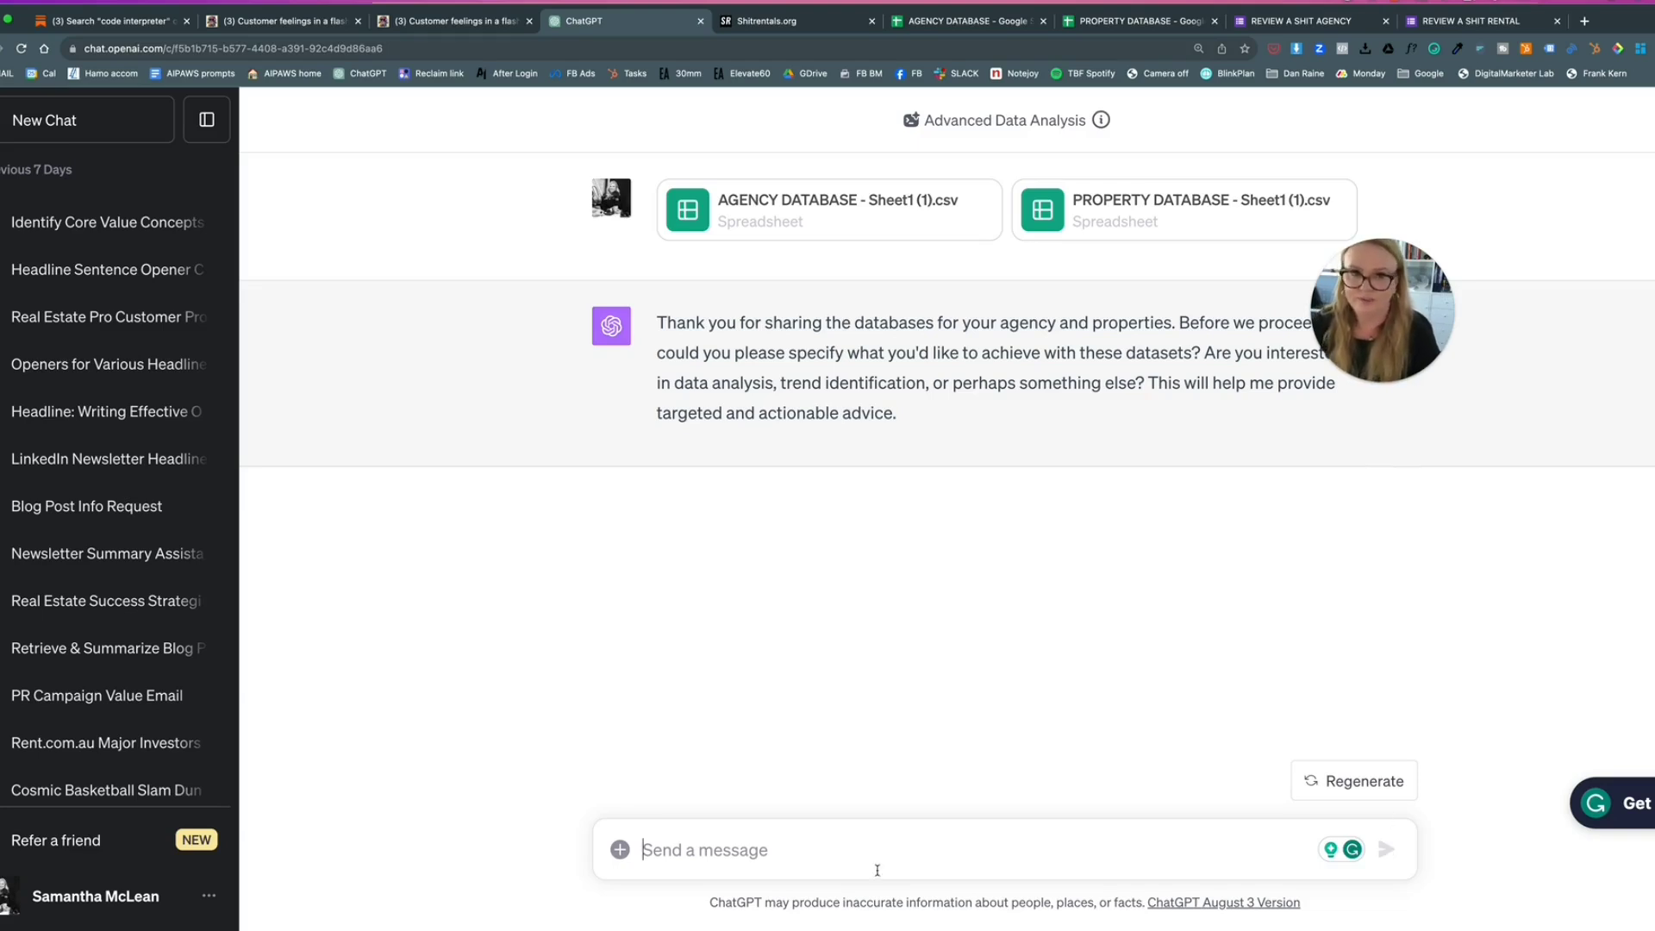
# - Begin the reply with "Its not my agency or properties - its some public feedback collected from tenants who have"
pyautogui.write('Its not my a')
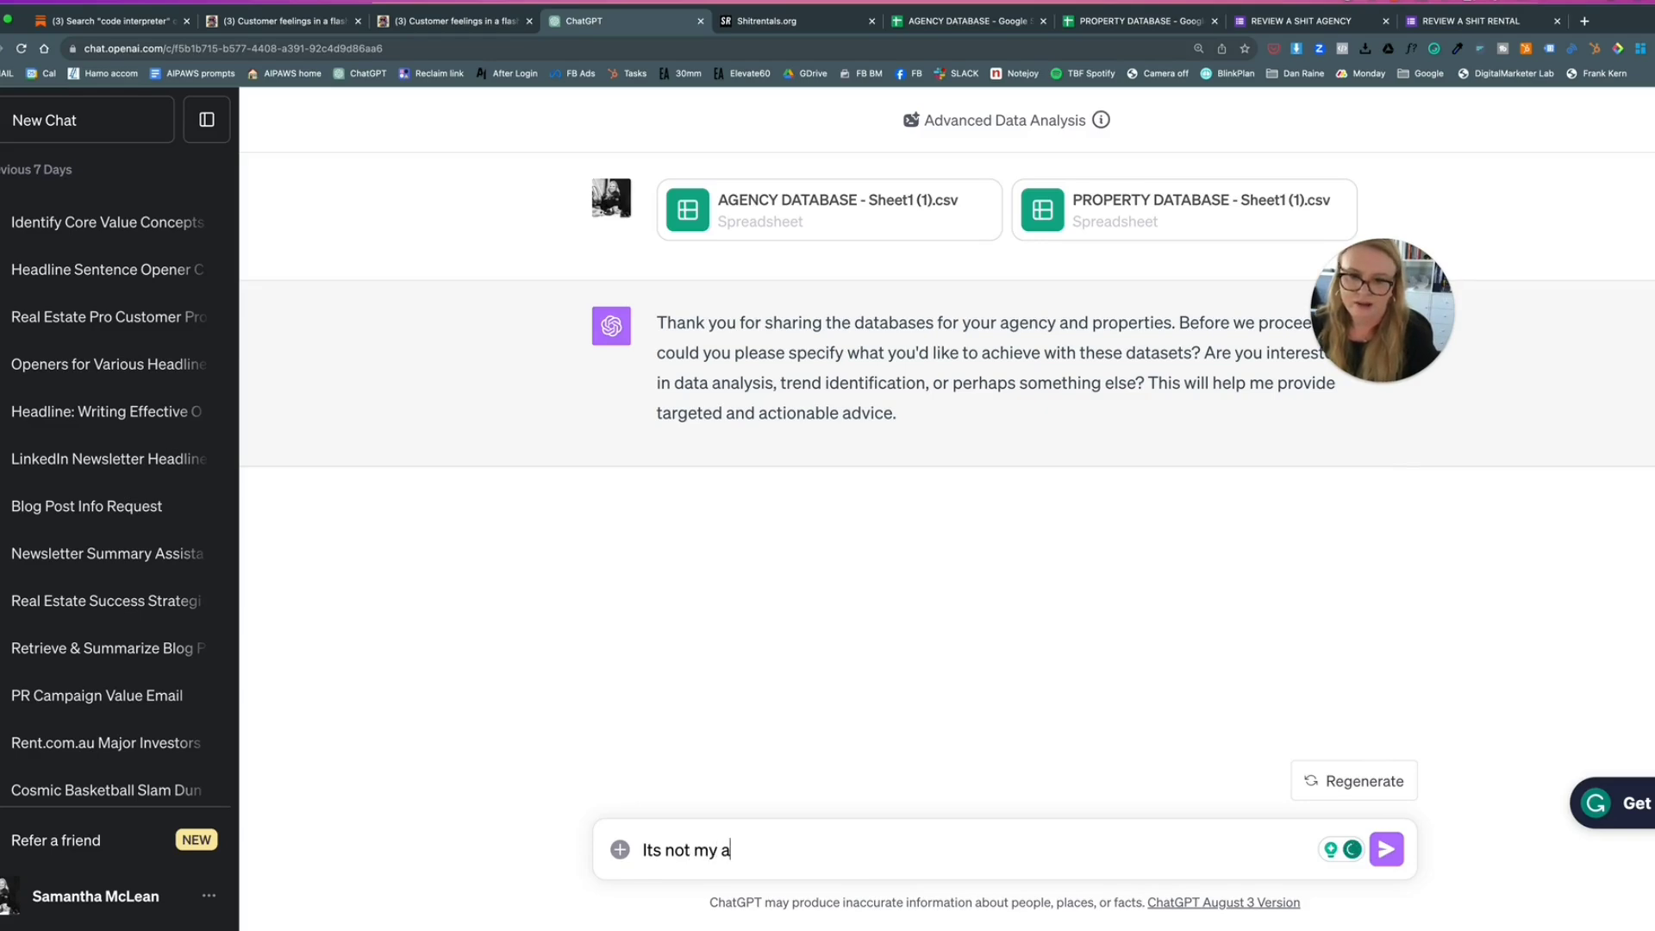
pyautogui.write('gency or prope')
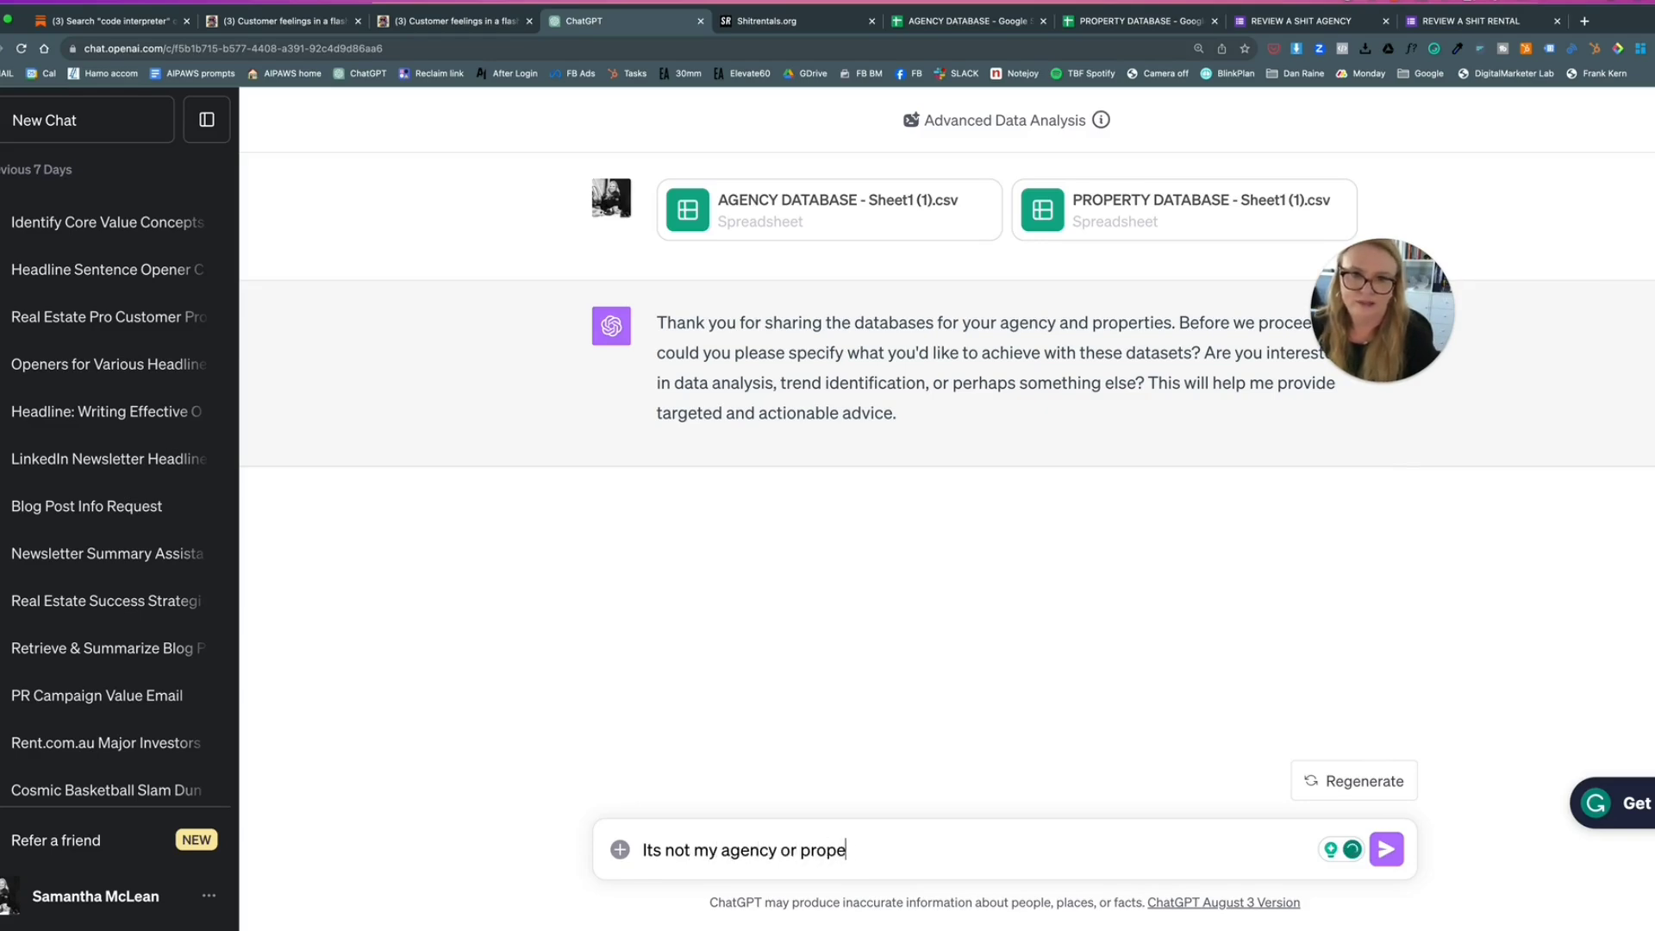
pyautogui.write('rties - its')
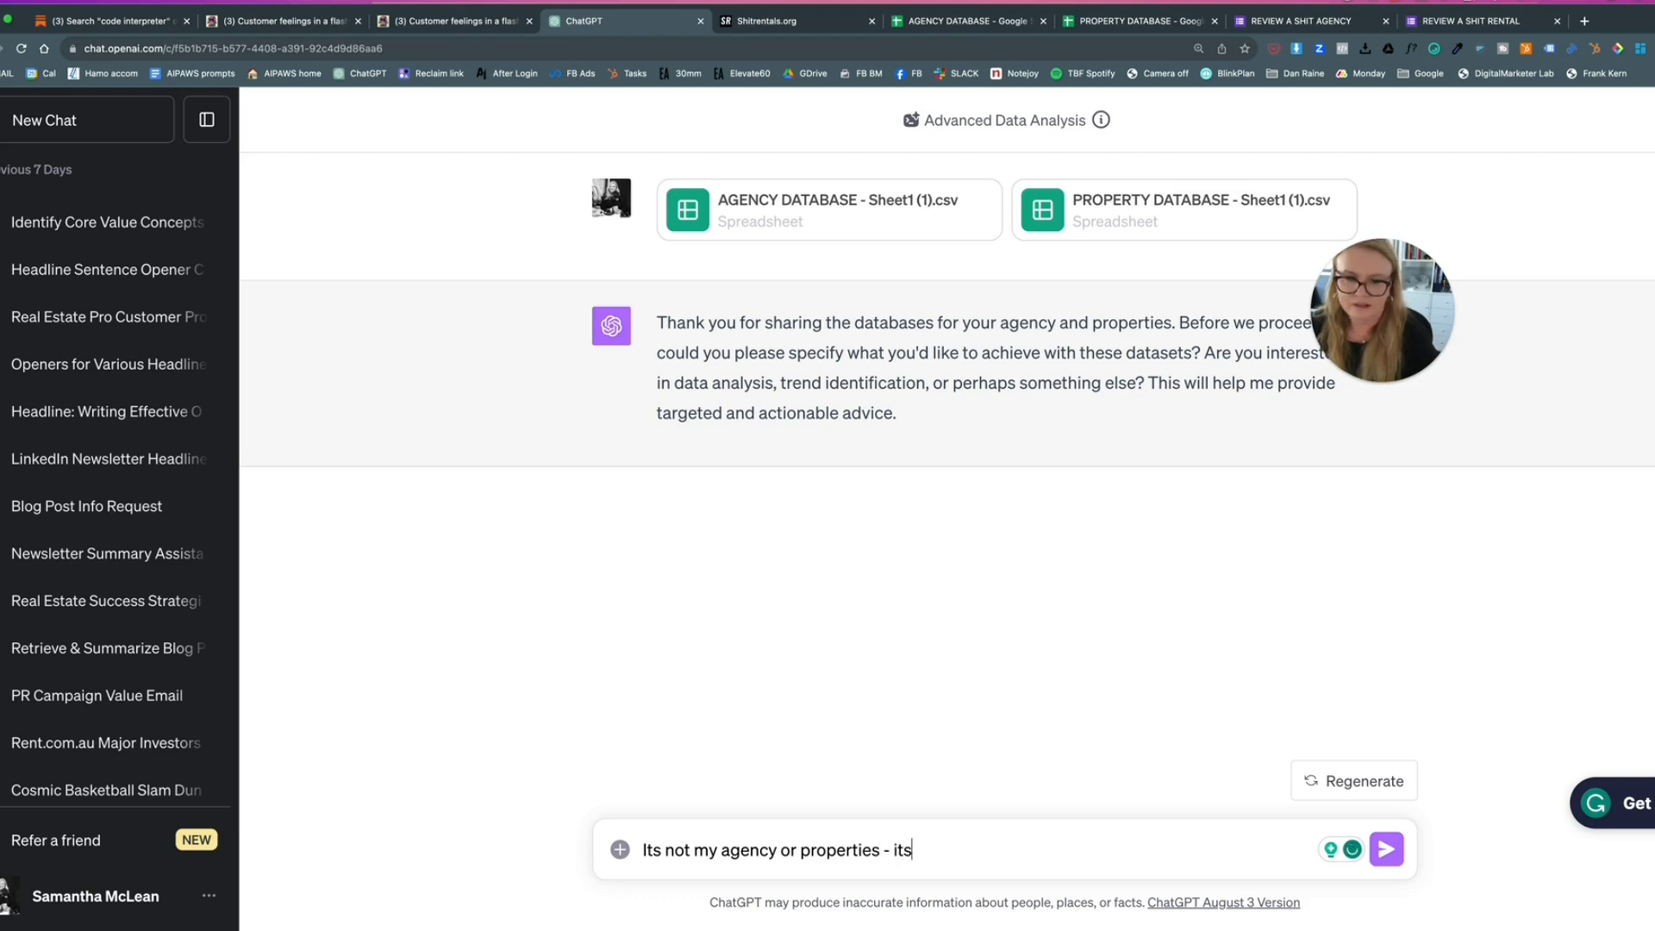
pyautogui.write(' some feedback ')
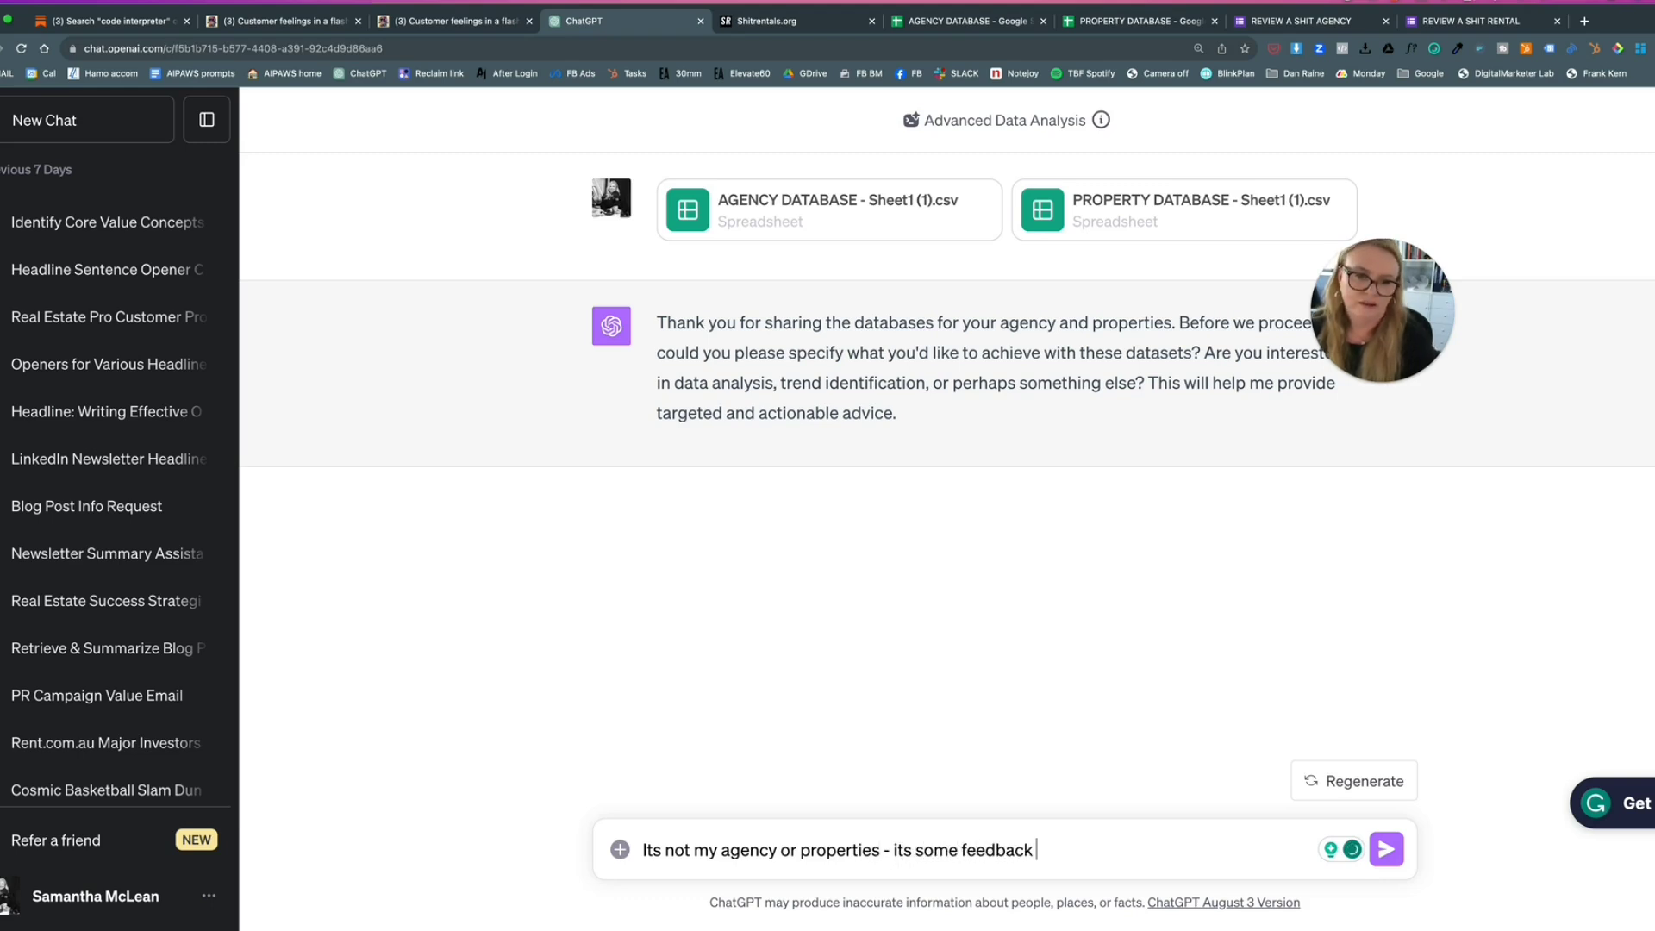
pyautogui.write('collected from ')
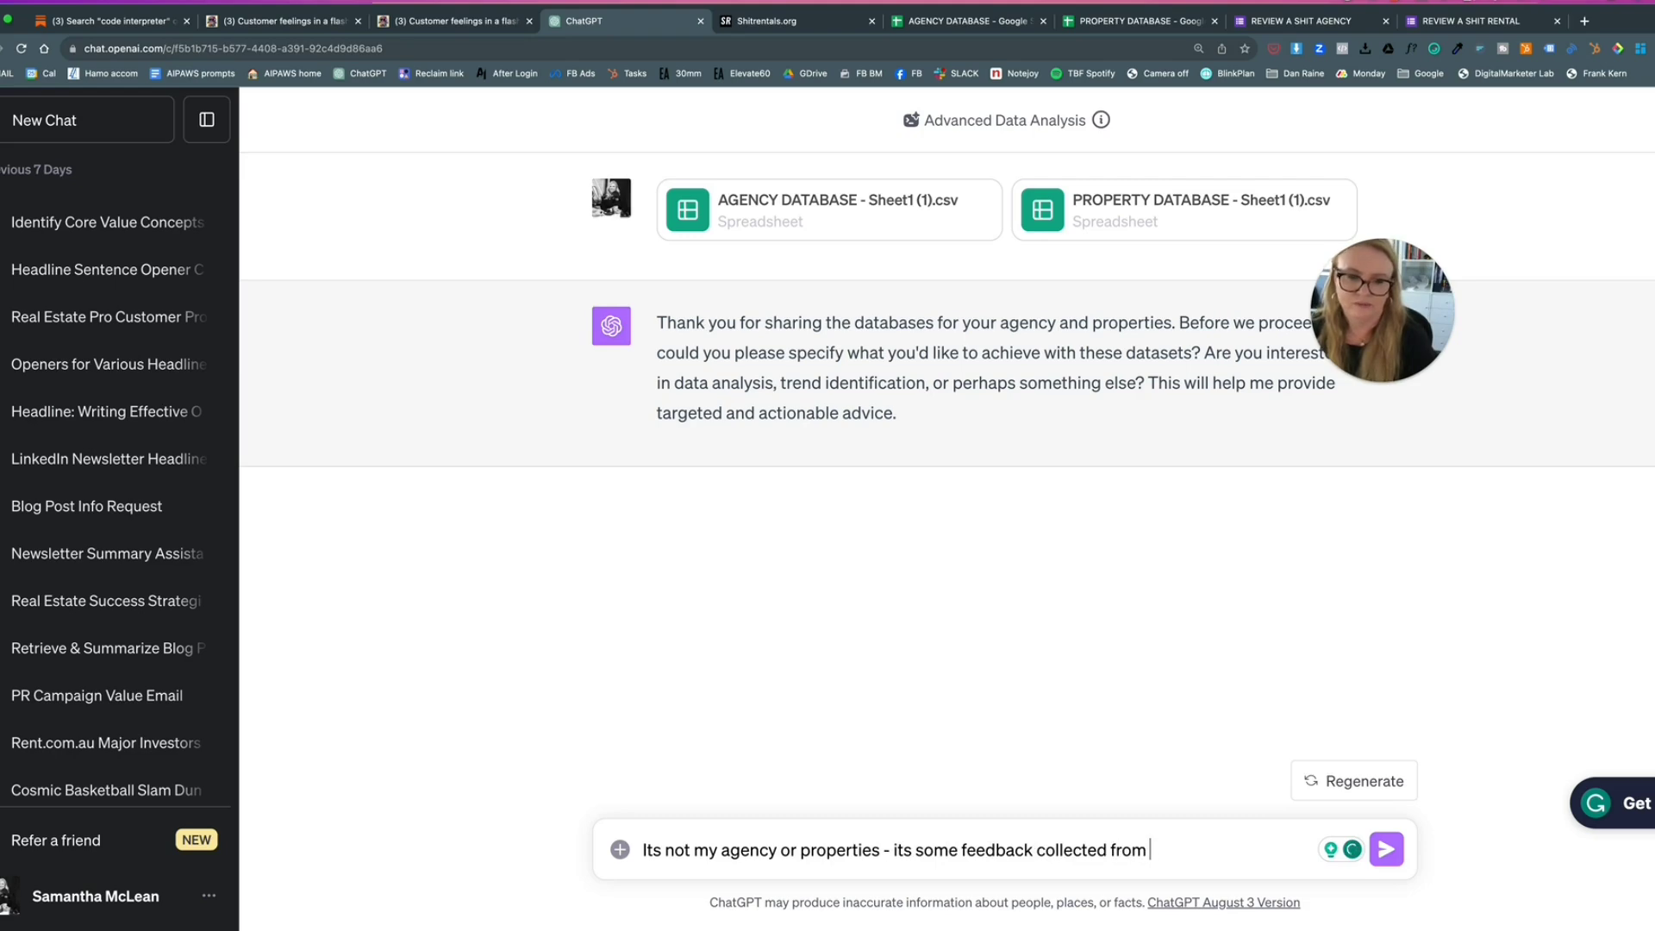
pyautogui.write('tenants who have')
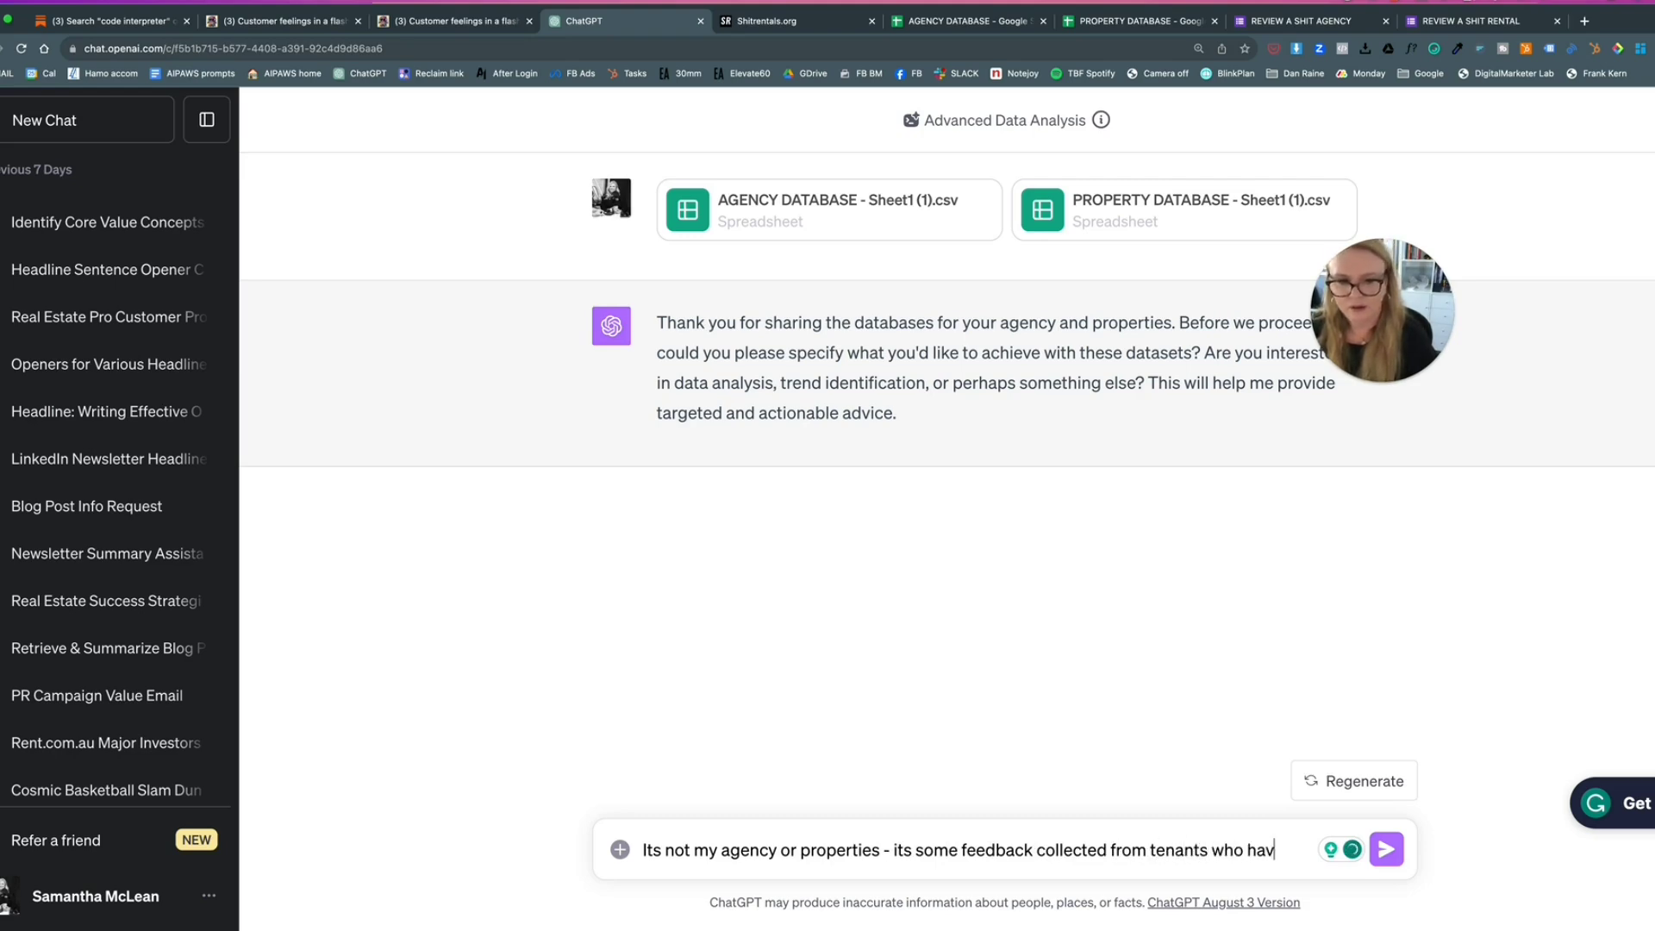
pyautogui.click(960, 847)
pyautogui.write('public ')
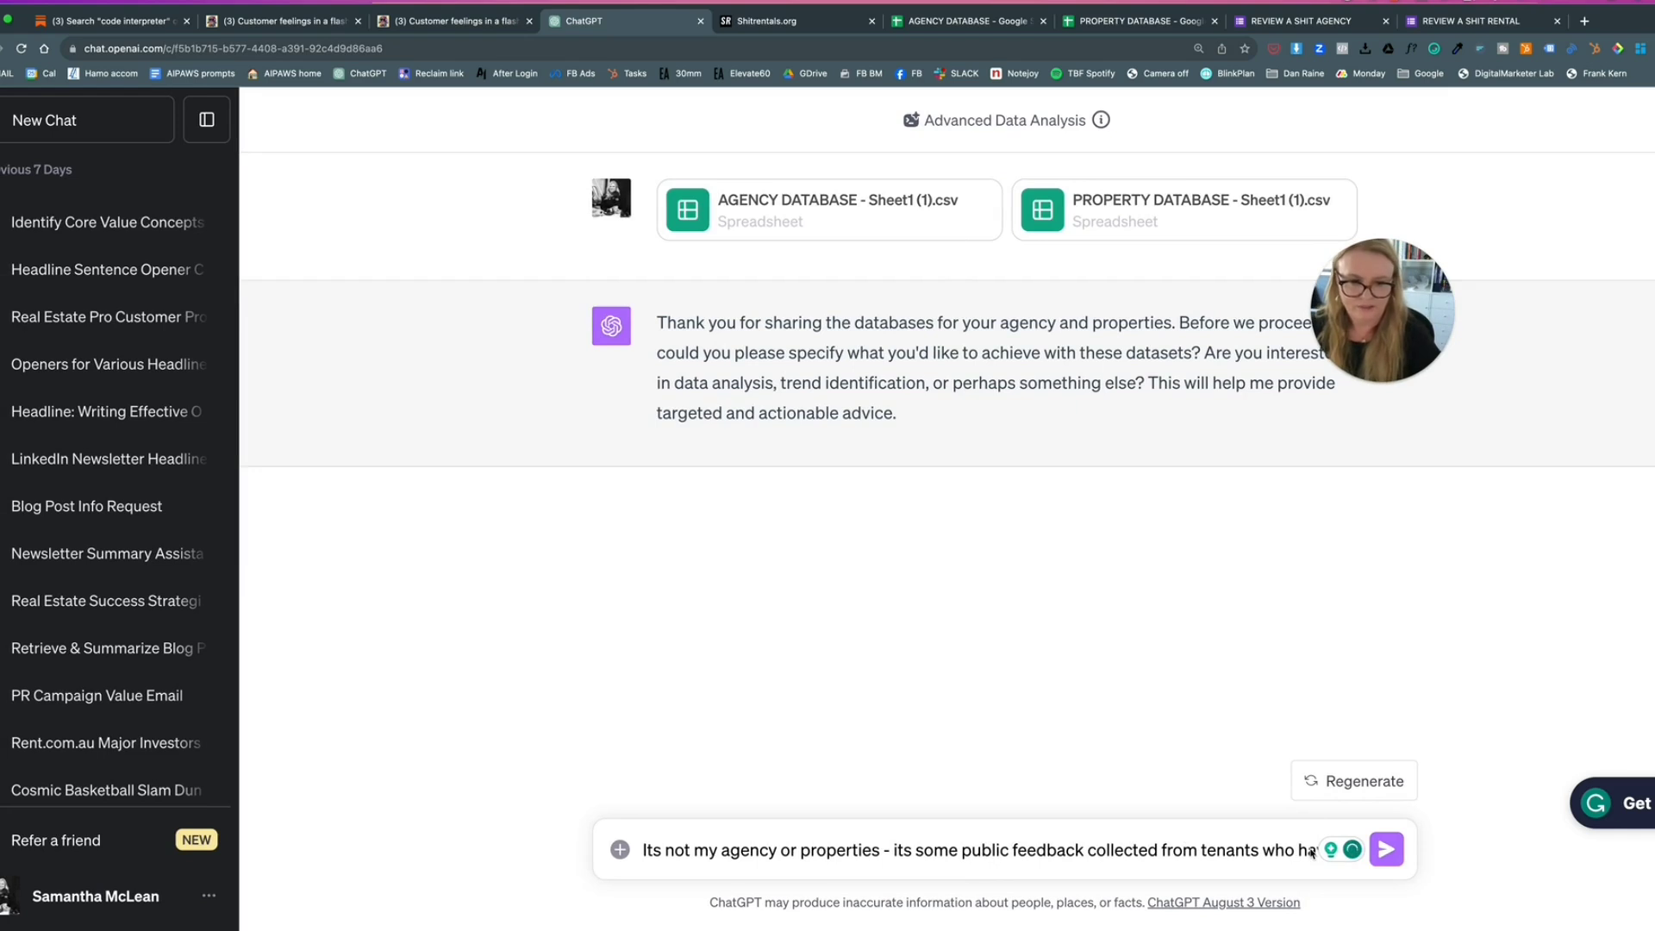
# - Continue the reply with "not had the happiest experiences with their agents or landlords (with some exceptions)"
pyautogui.write('ot had ')
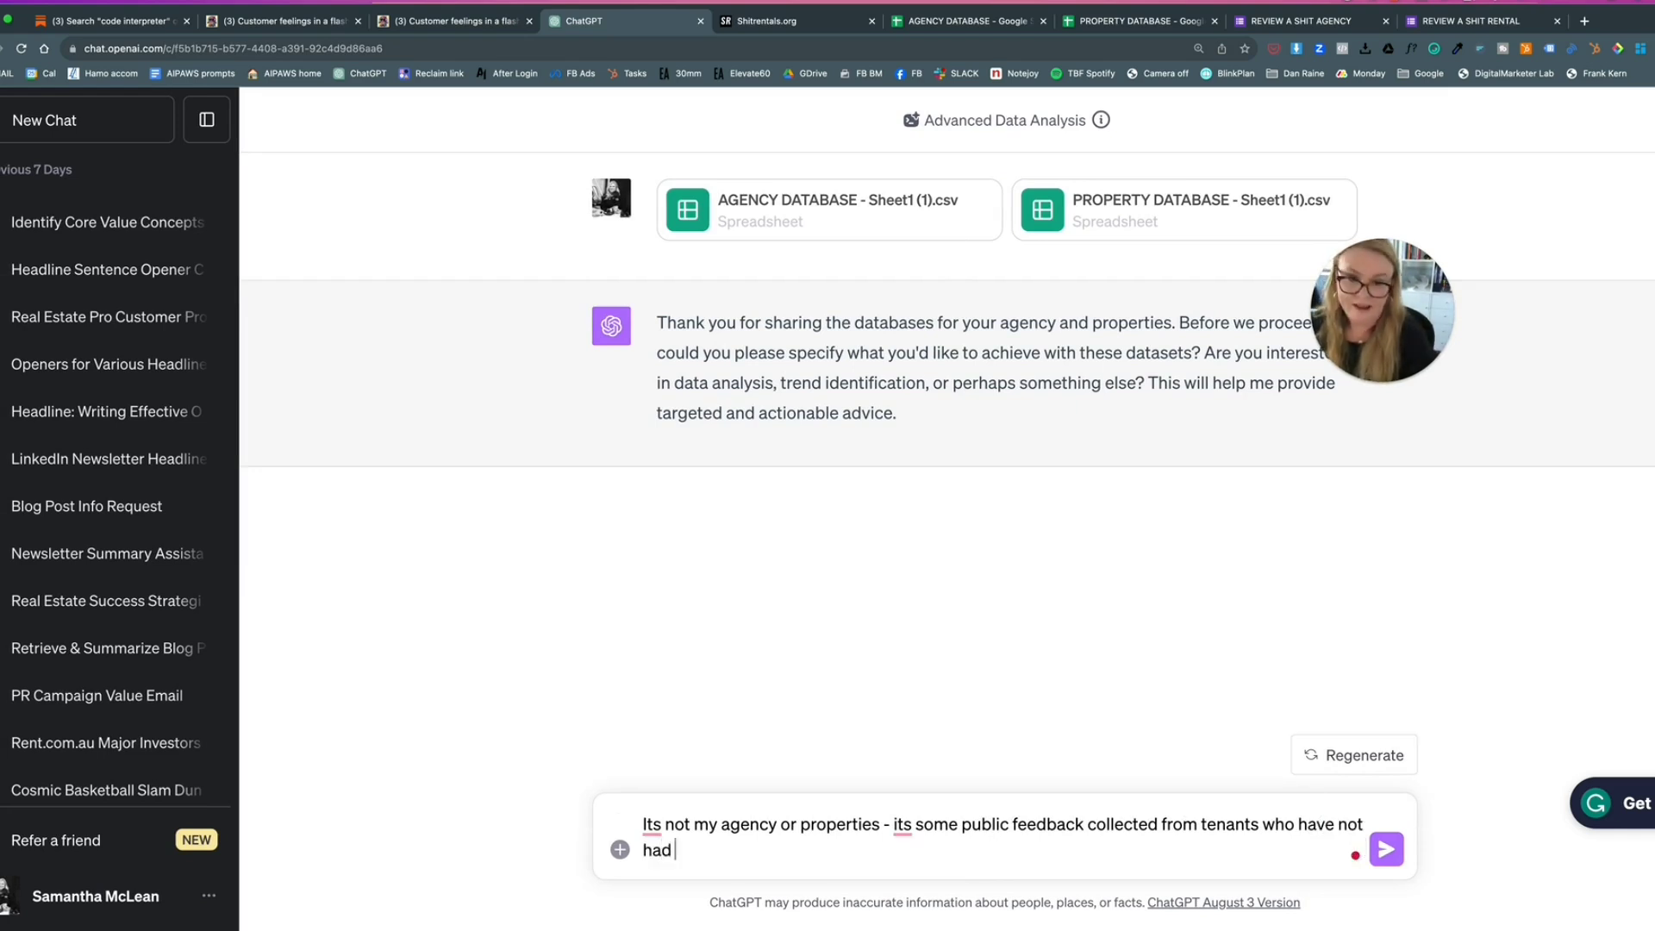
pyautogui.write('the happiest ex')
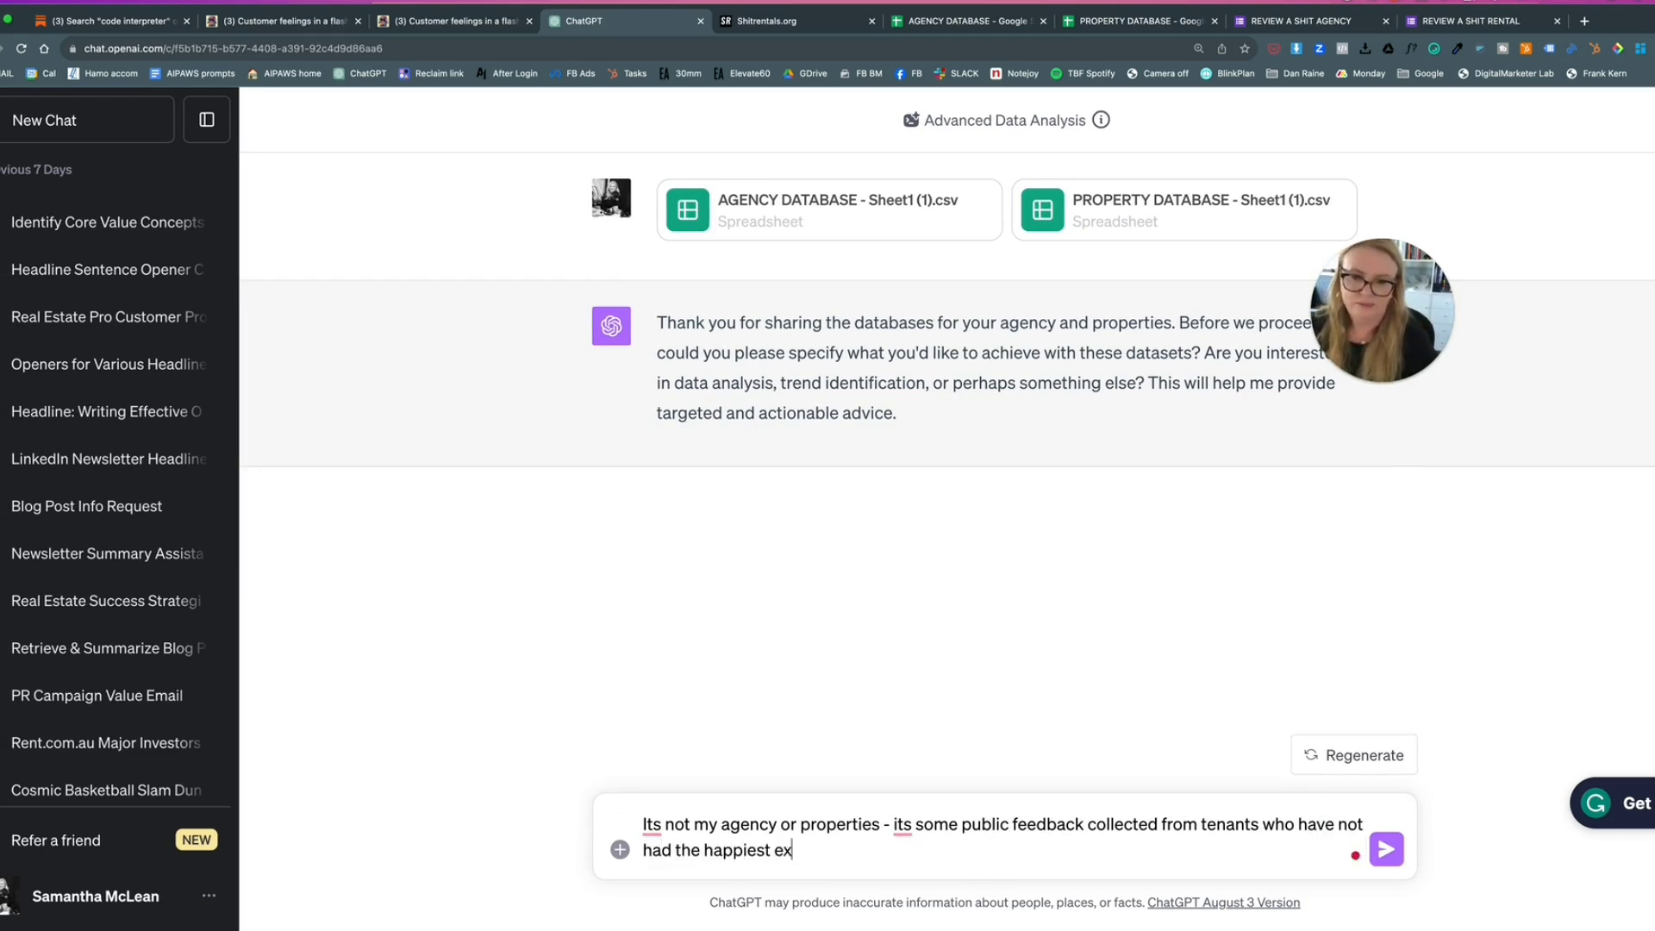
pyautogui.write('peirences wit')
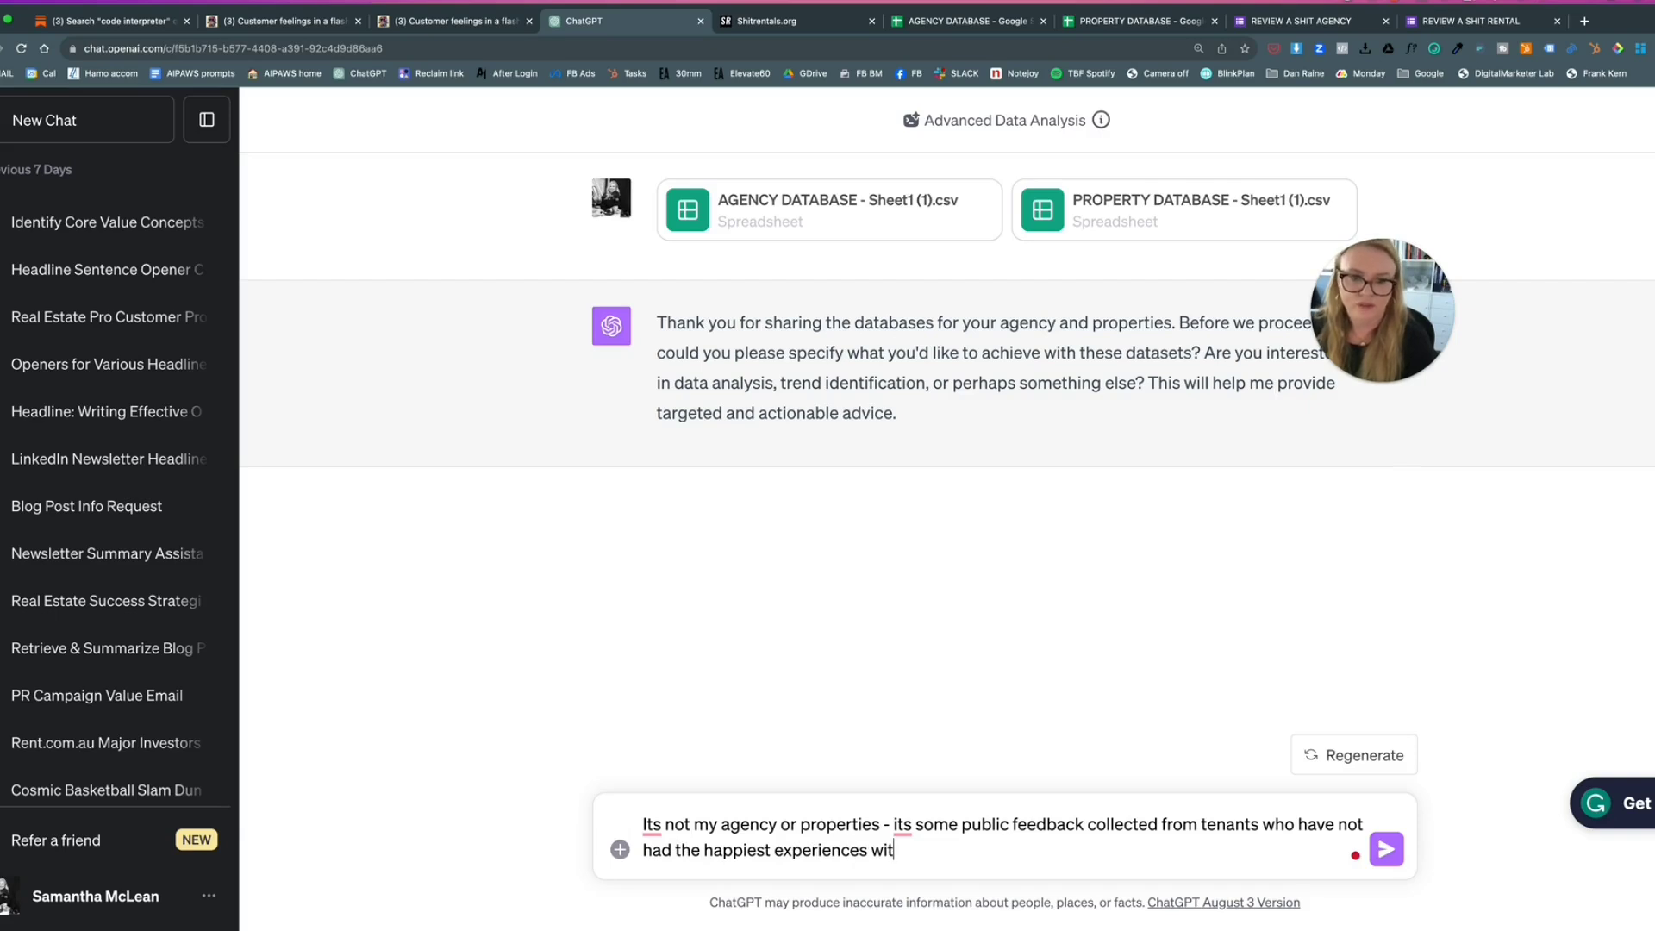
pyautogui.write('h their agents or')
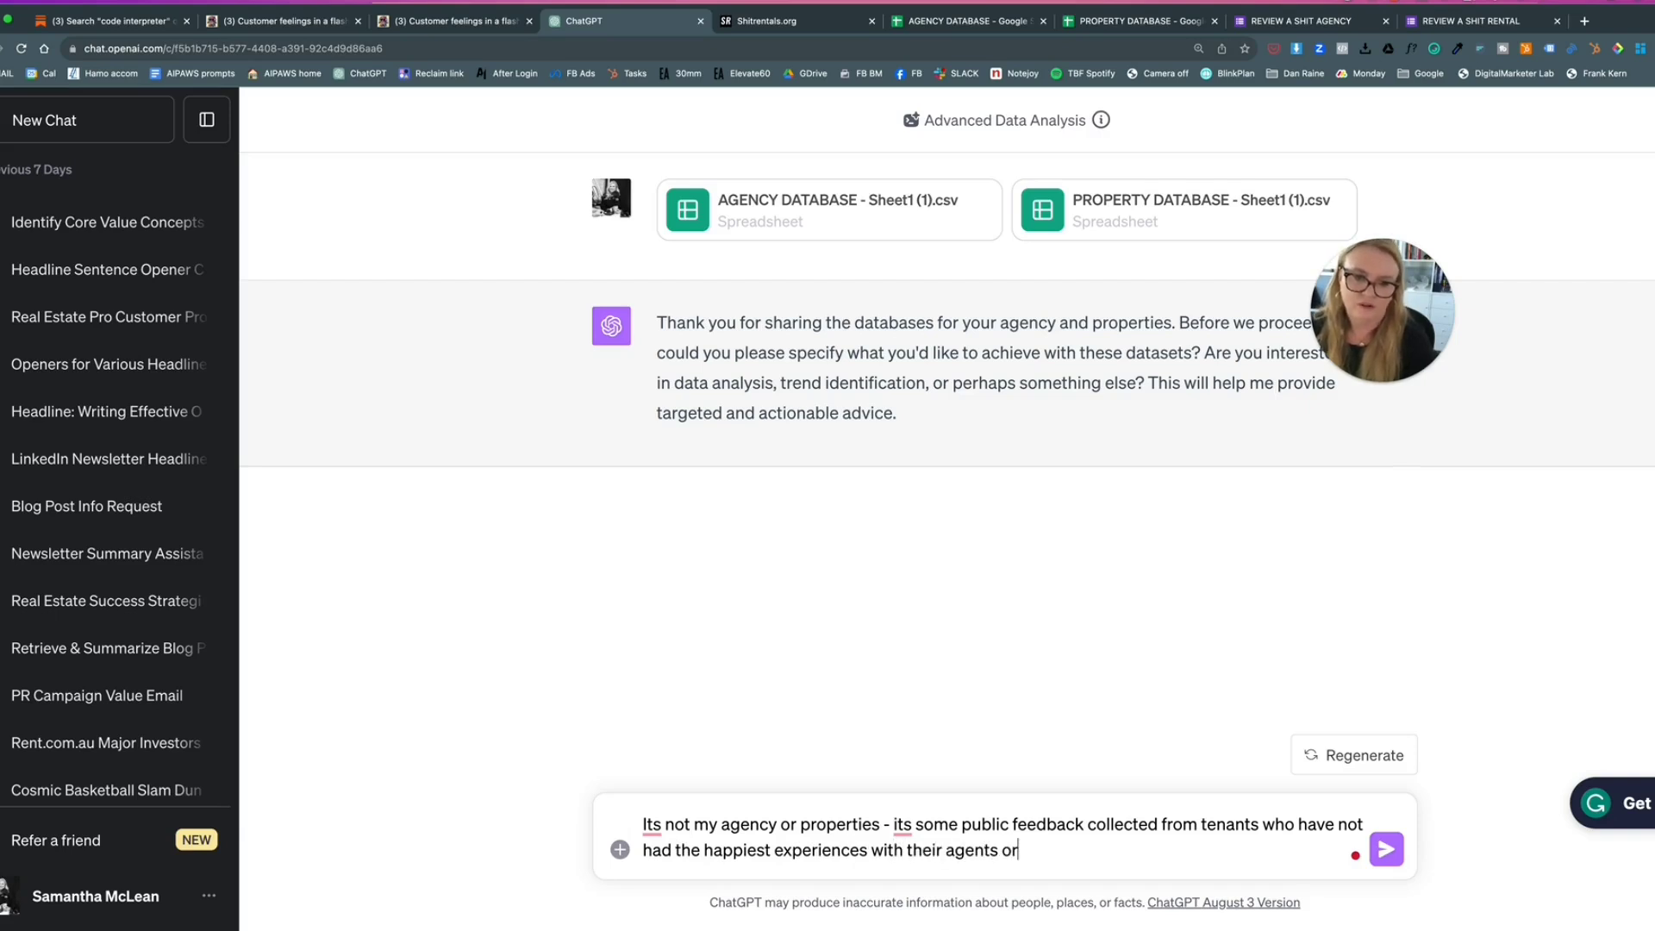
pyautogui.write(' landlords (')
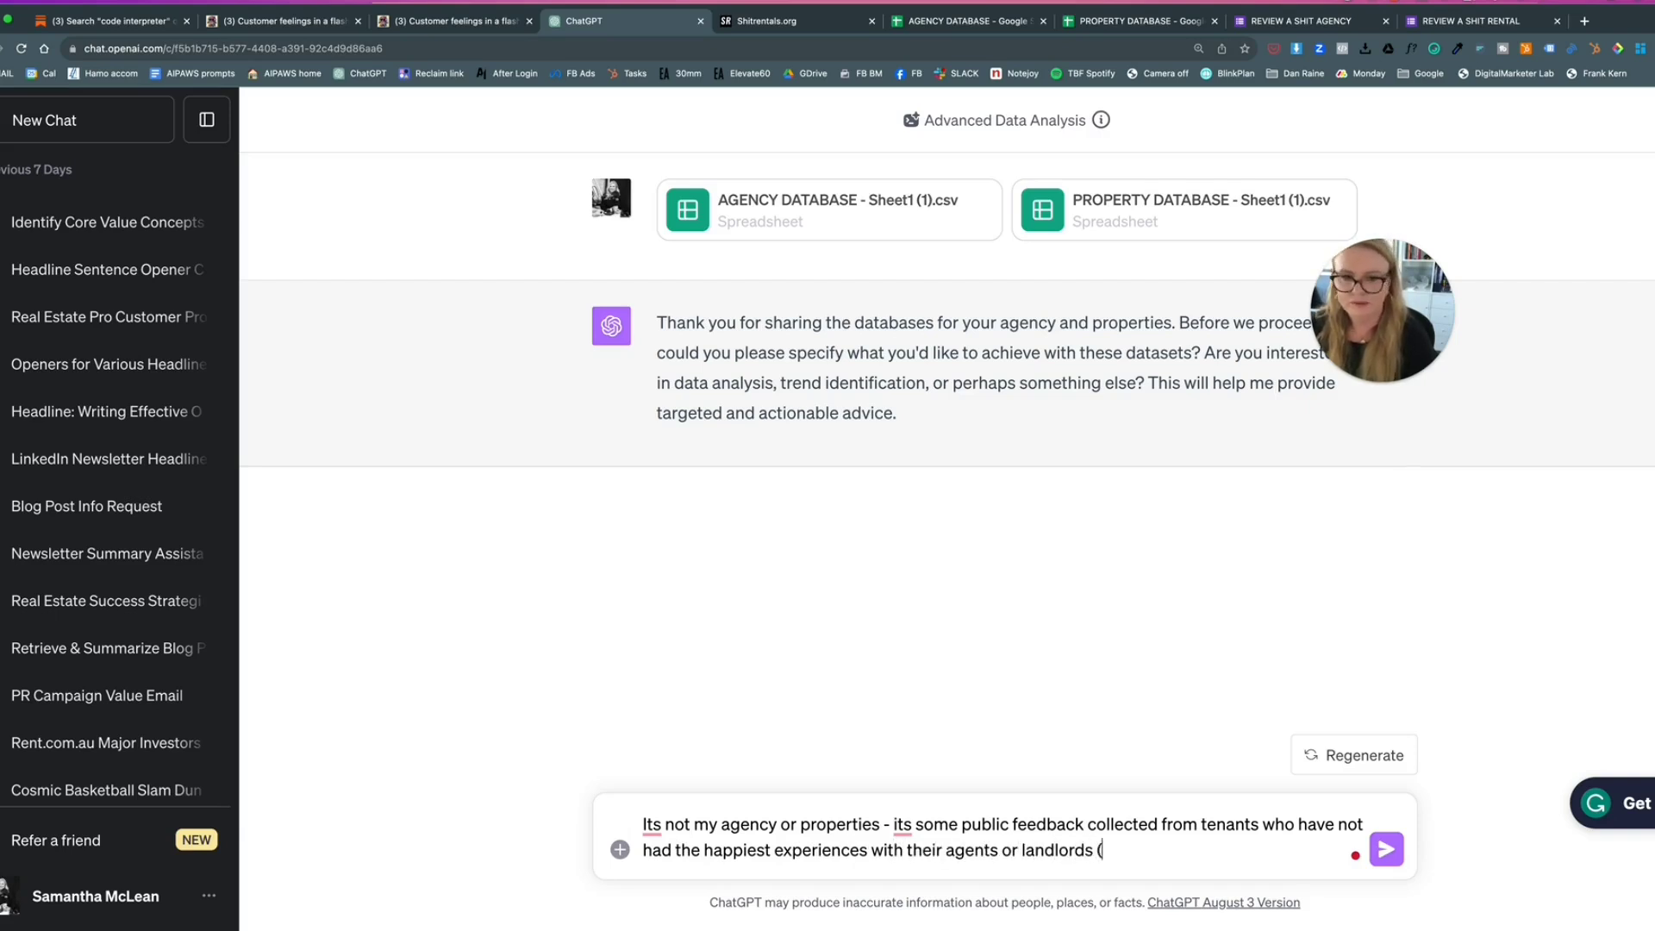
pyautogui.write('with some excpe')
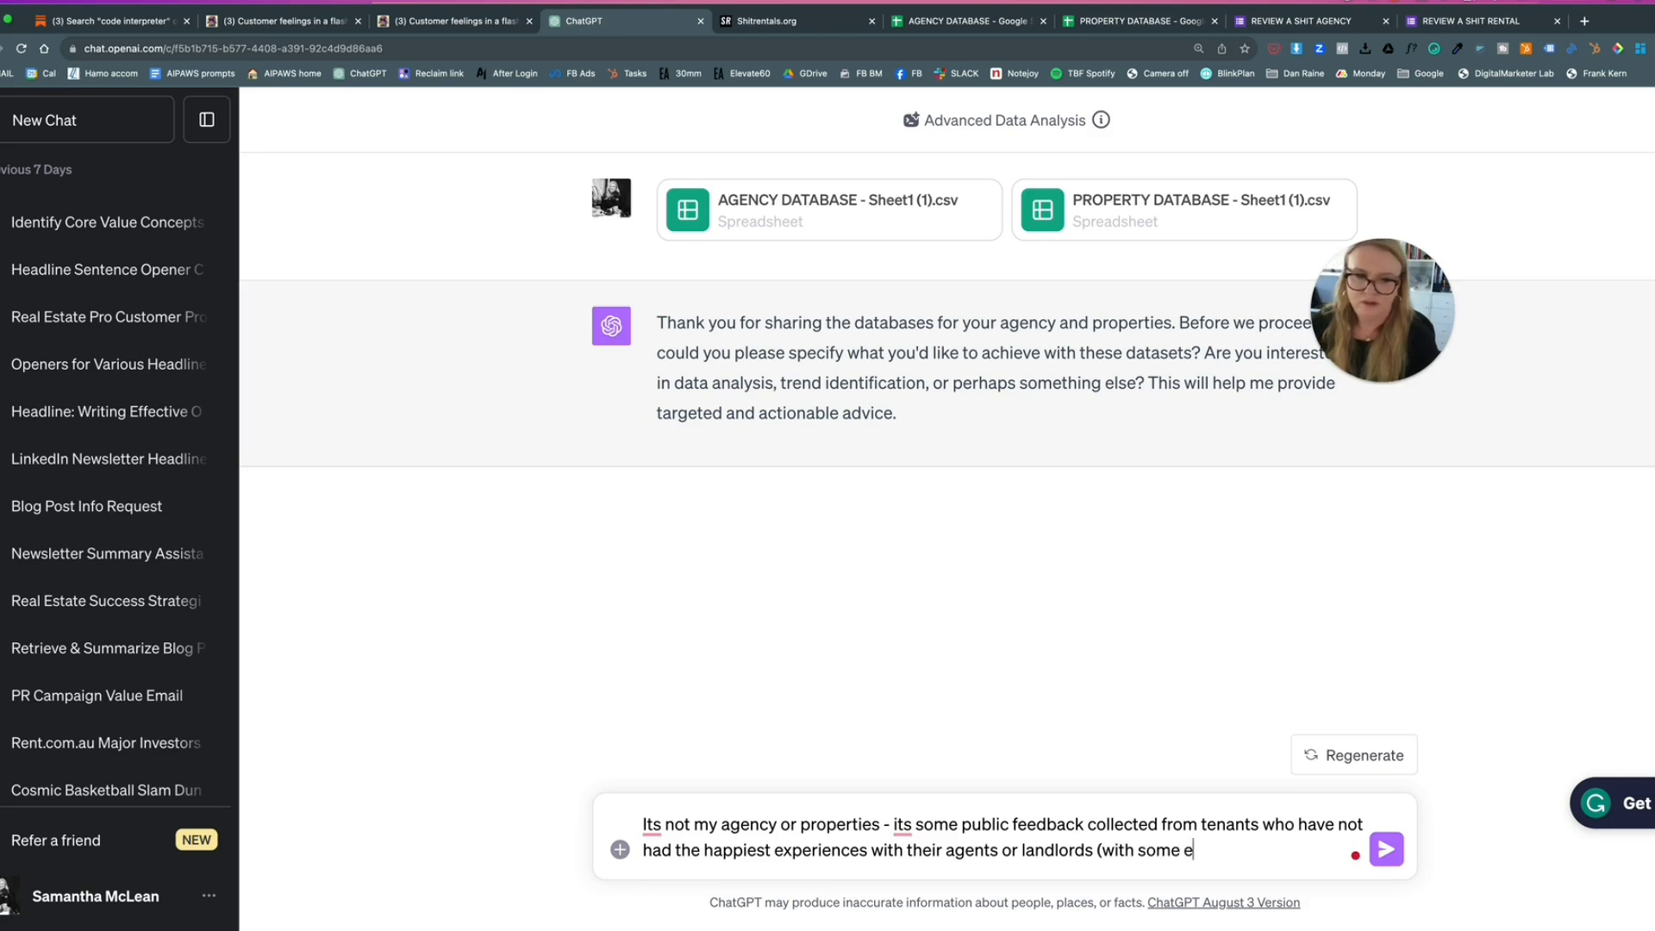
pyautogui.press('BackSpace')
pyautogui.press('BackSpace')
pyautogui.write('eptions)')
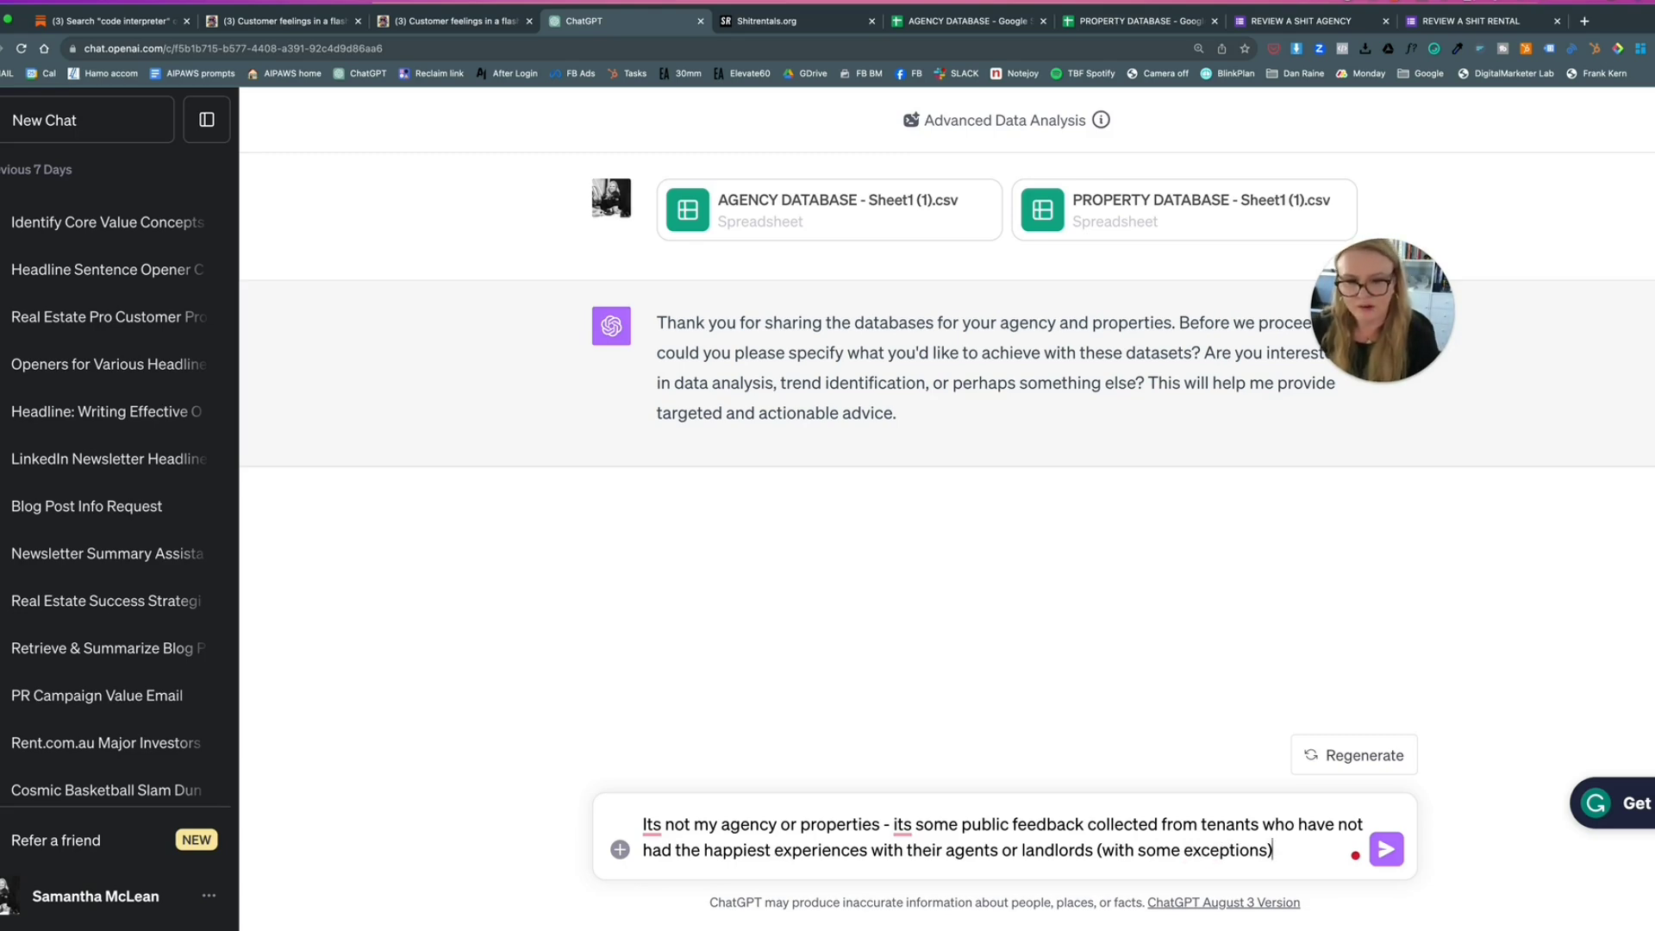
# - Finish the reply with "and I want to find out what the data says about what tenants really want" and send it
pyautogui.write(' and ')
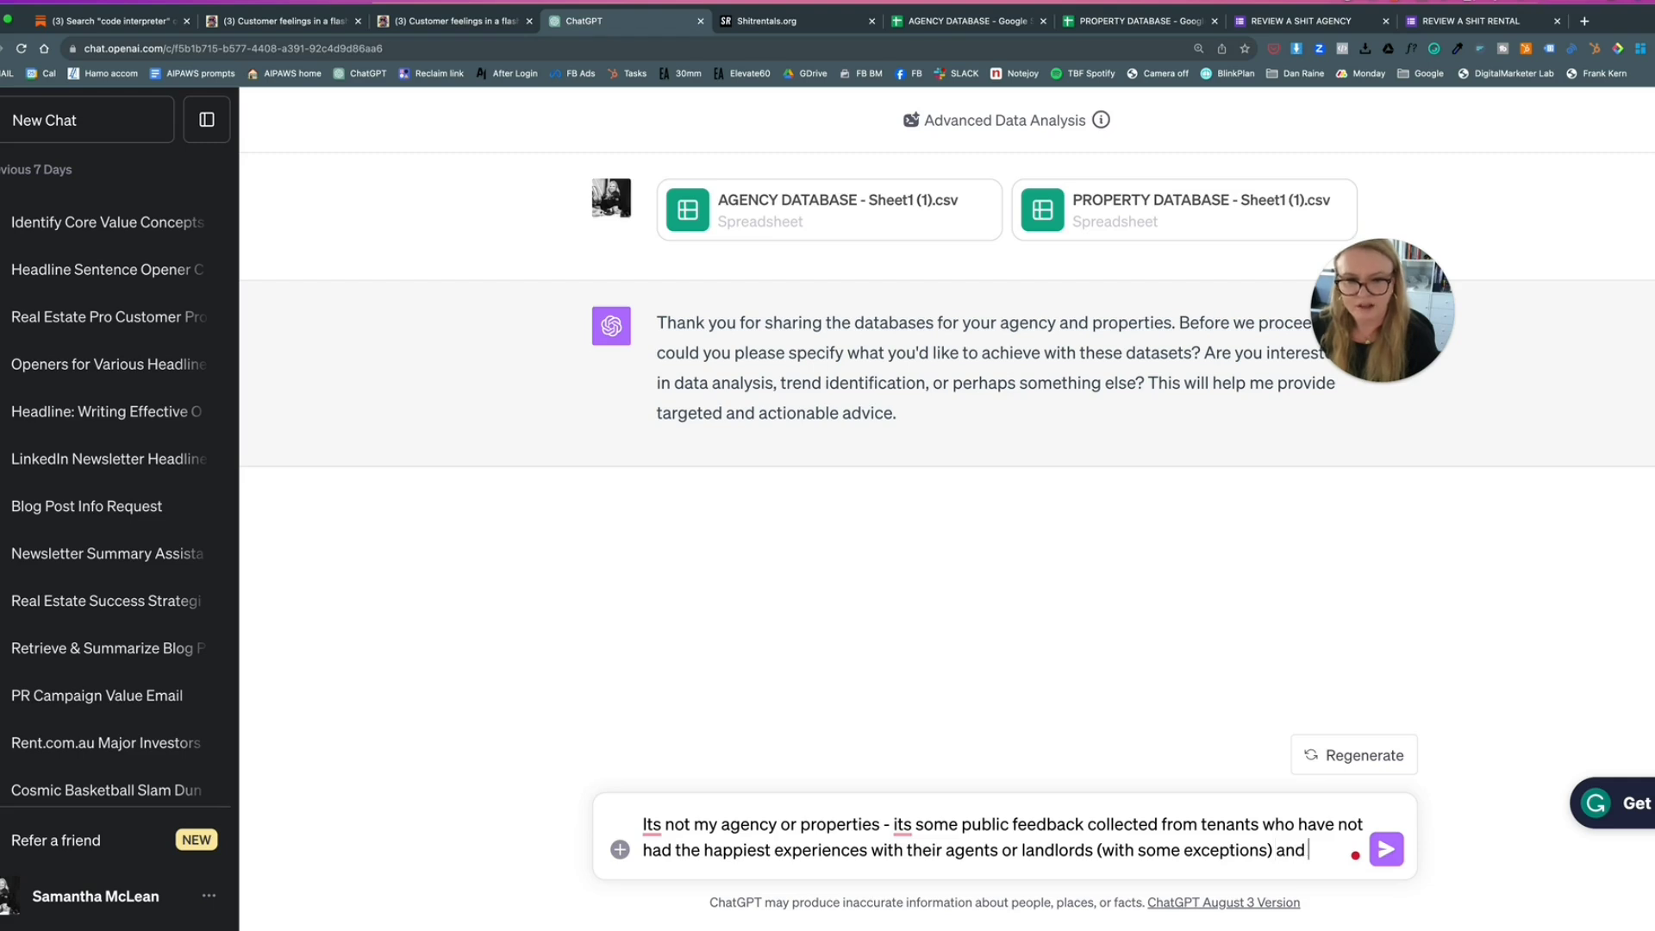
pyautogui.write('I want to f')
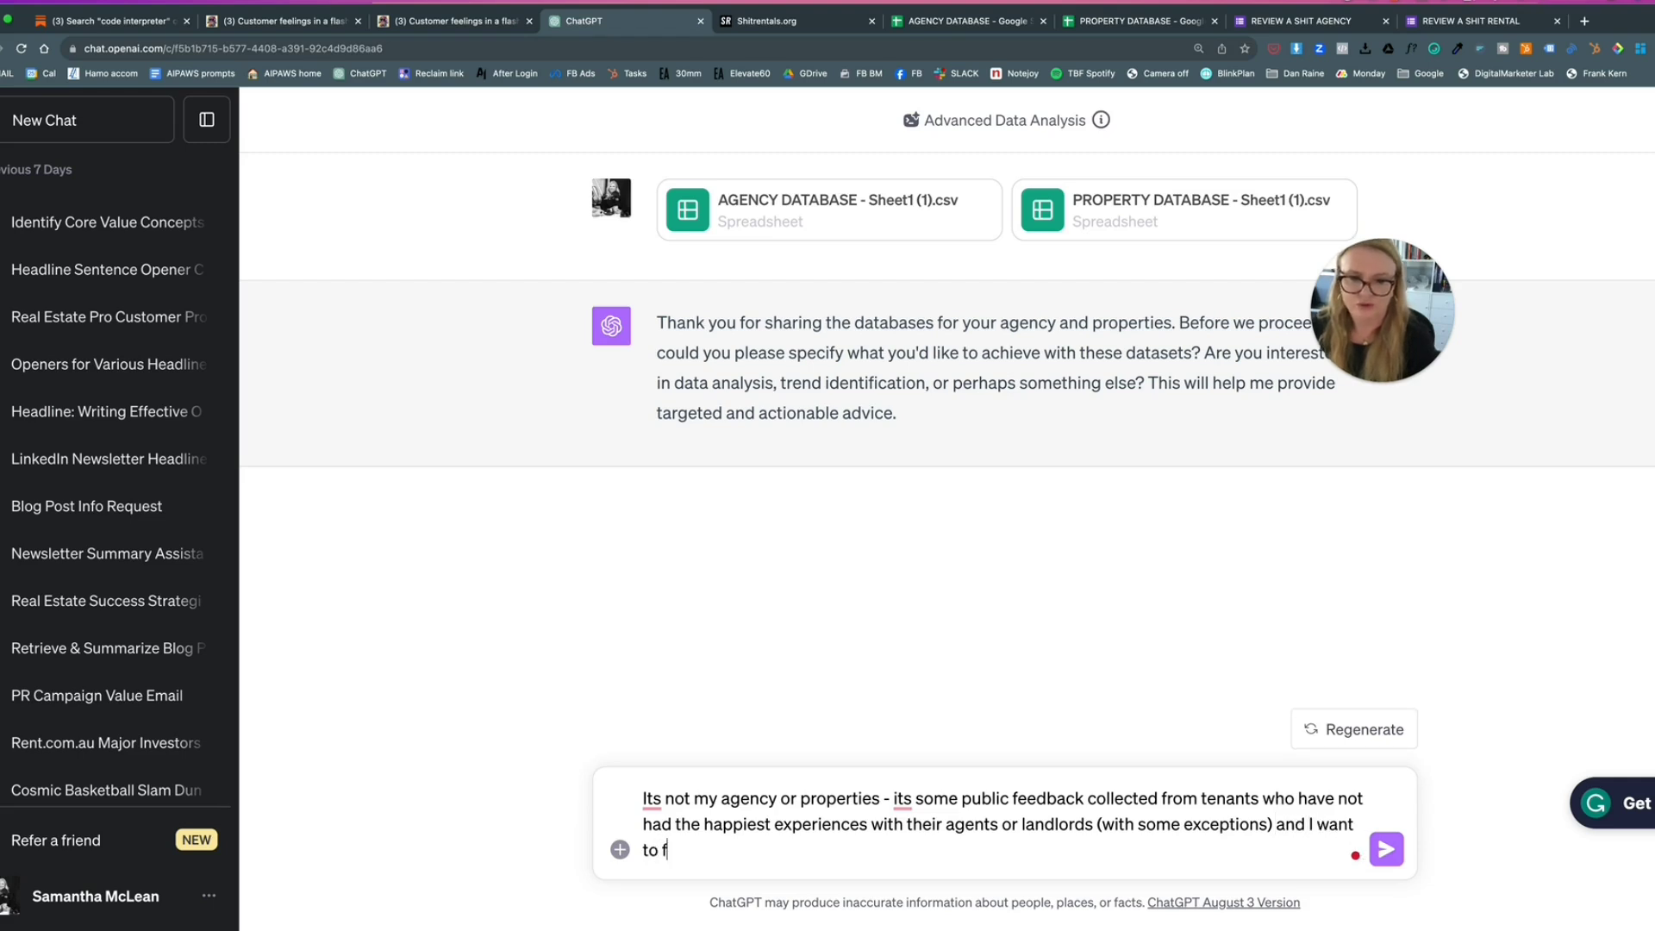
pyautogui.write('ind out what the data')
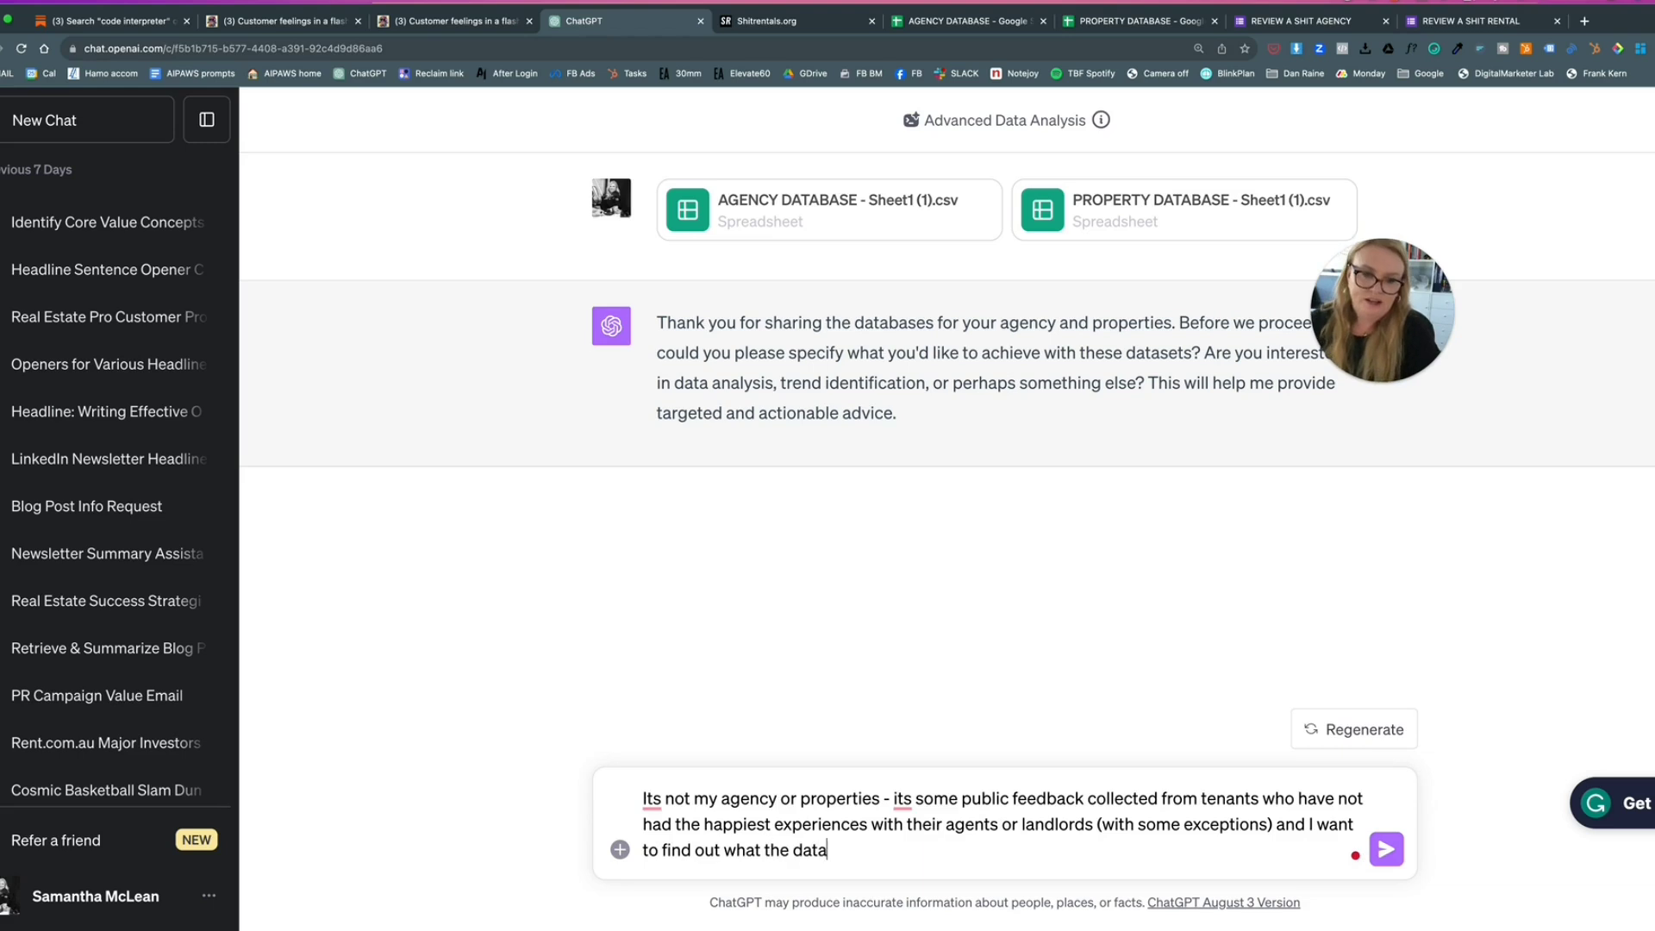
pyautogui.write(' says about ')
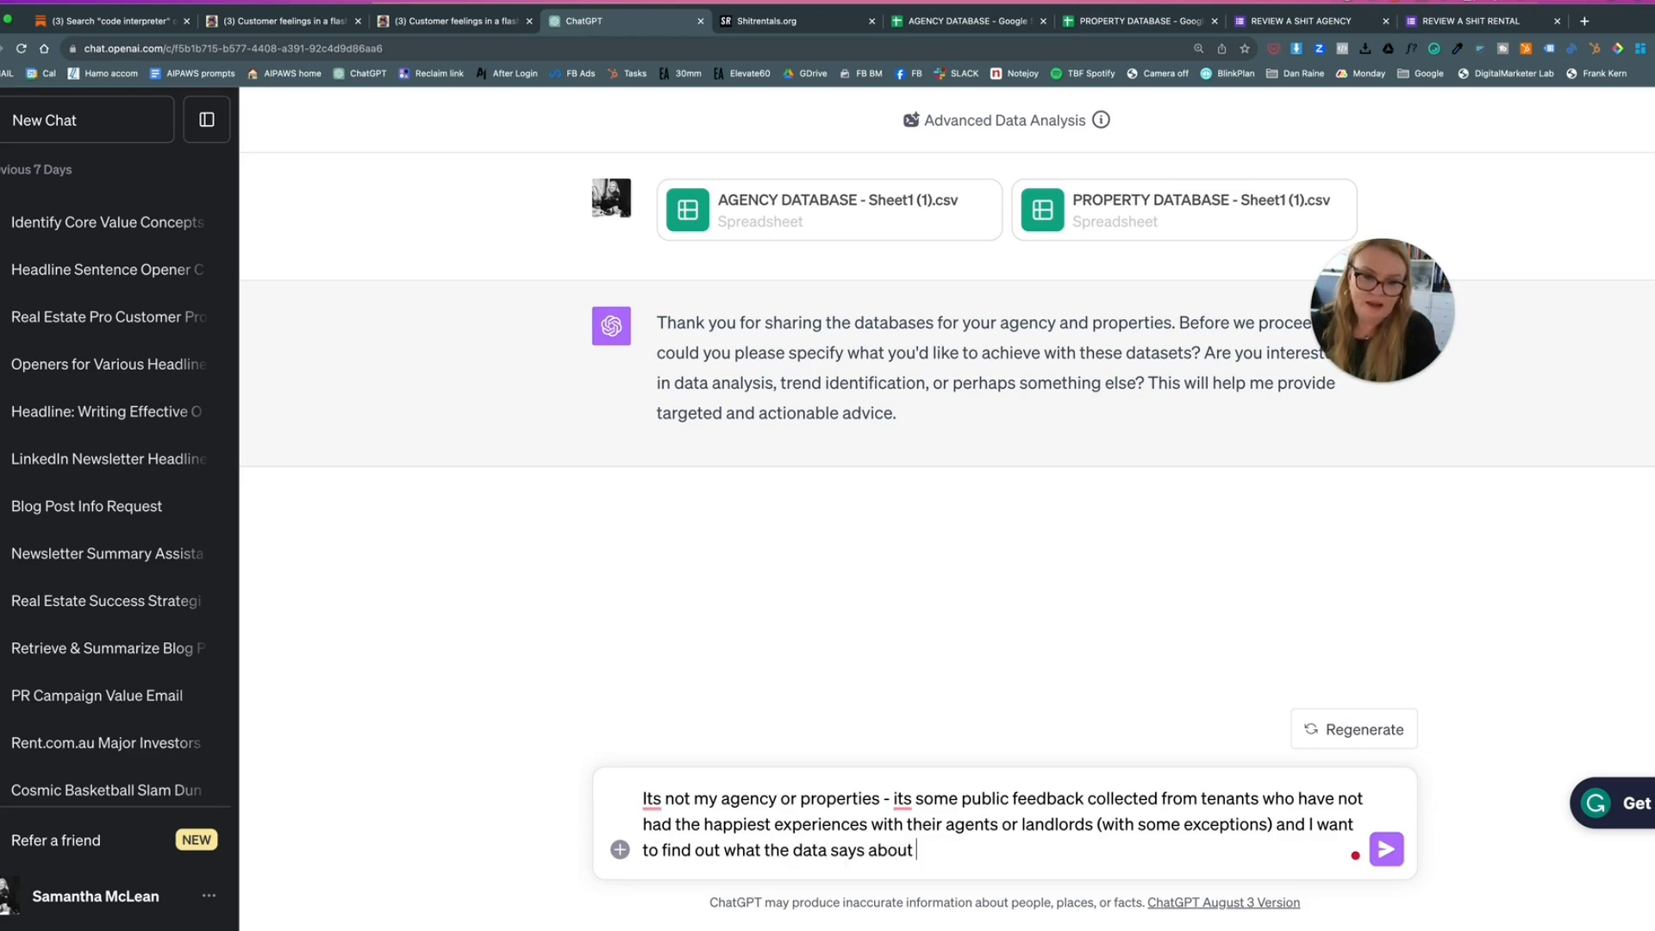
pyautogui.write('what ma')
pyautogui.press('BackSpace')
pyautogui.press('BackSpace')
pyautogui.write('te')
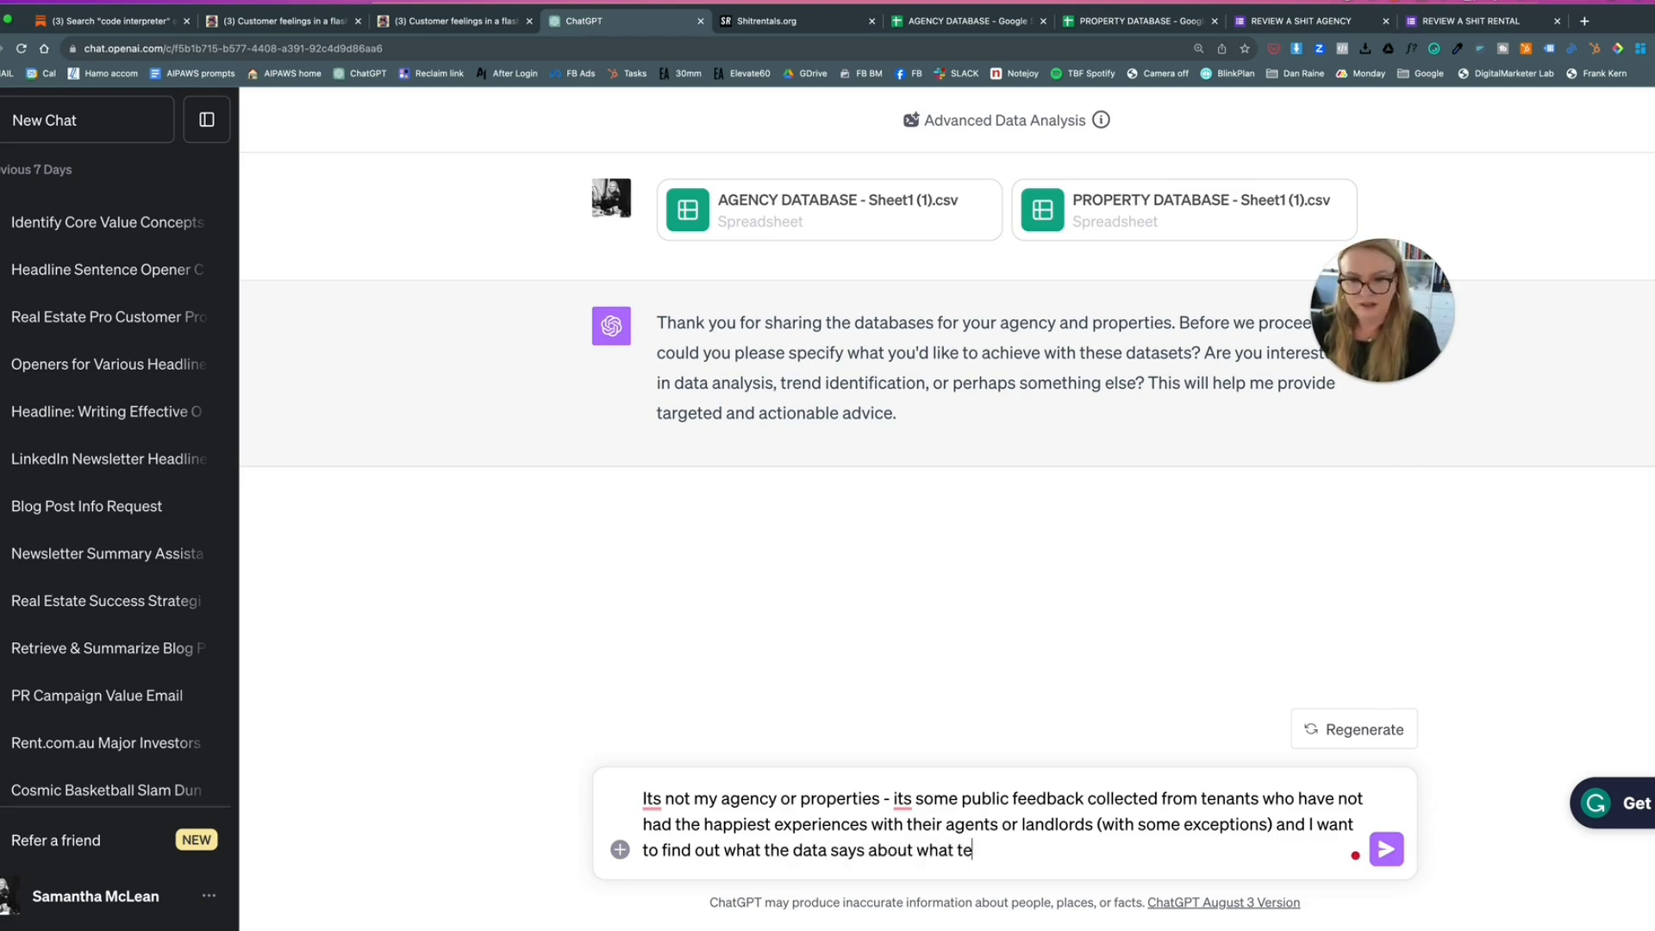
pyautogui.write('nants really want')
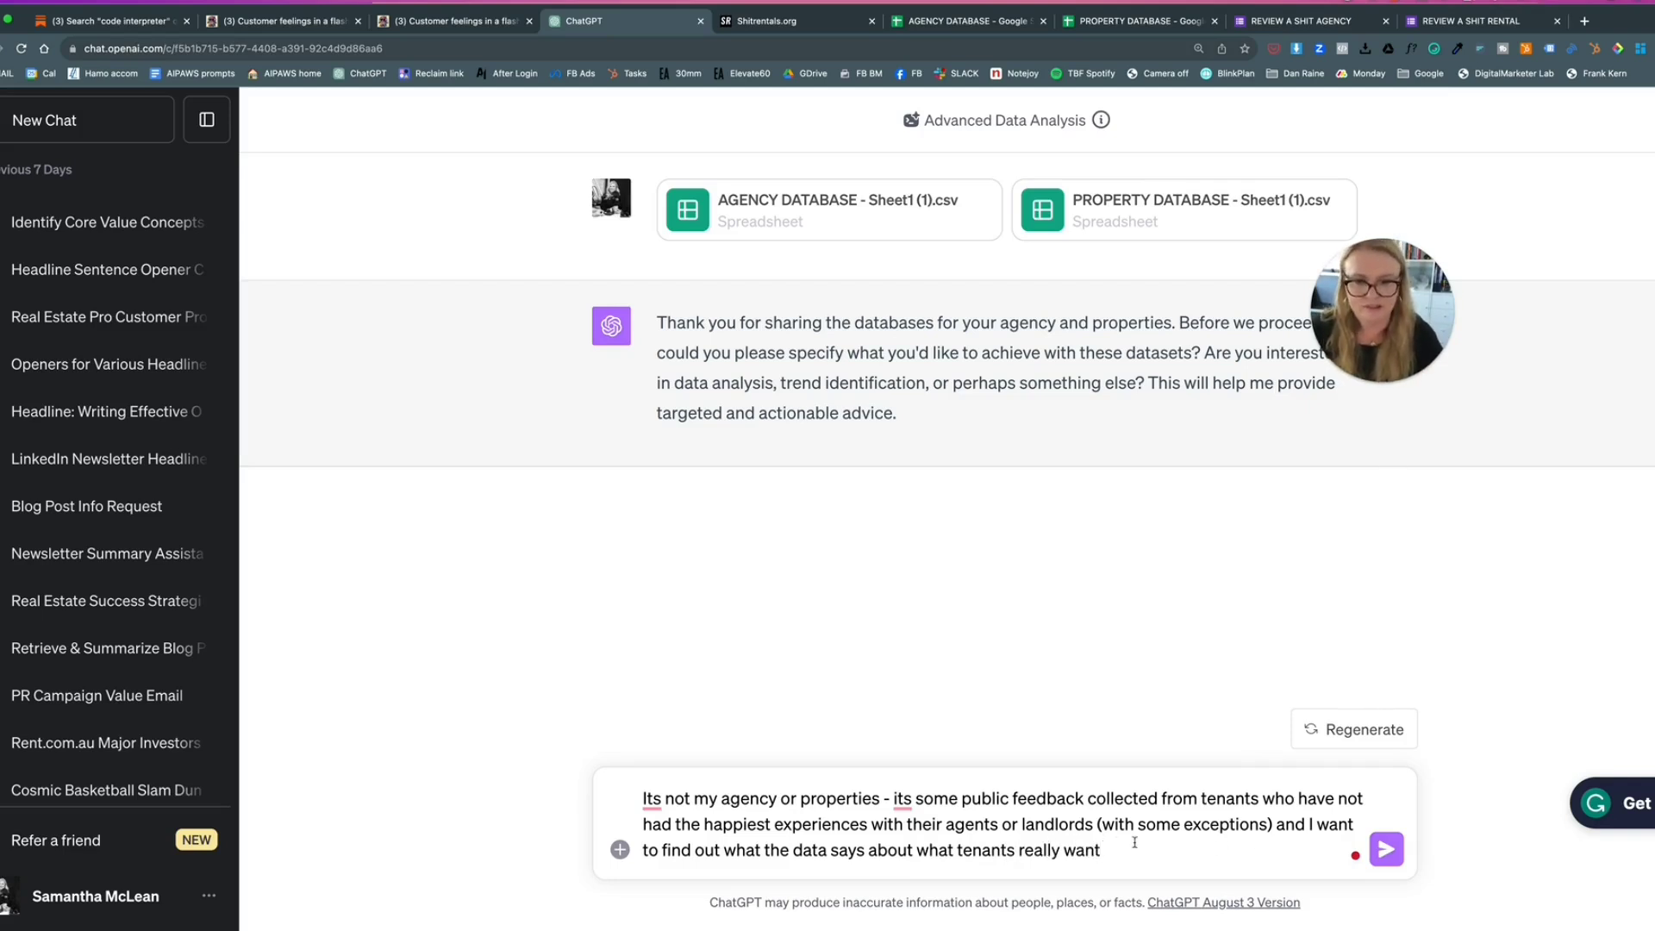
pyautogui.click(1397, 849)
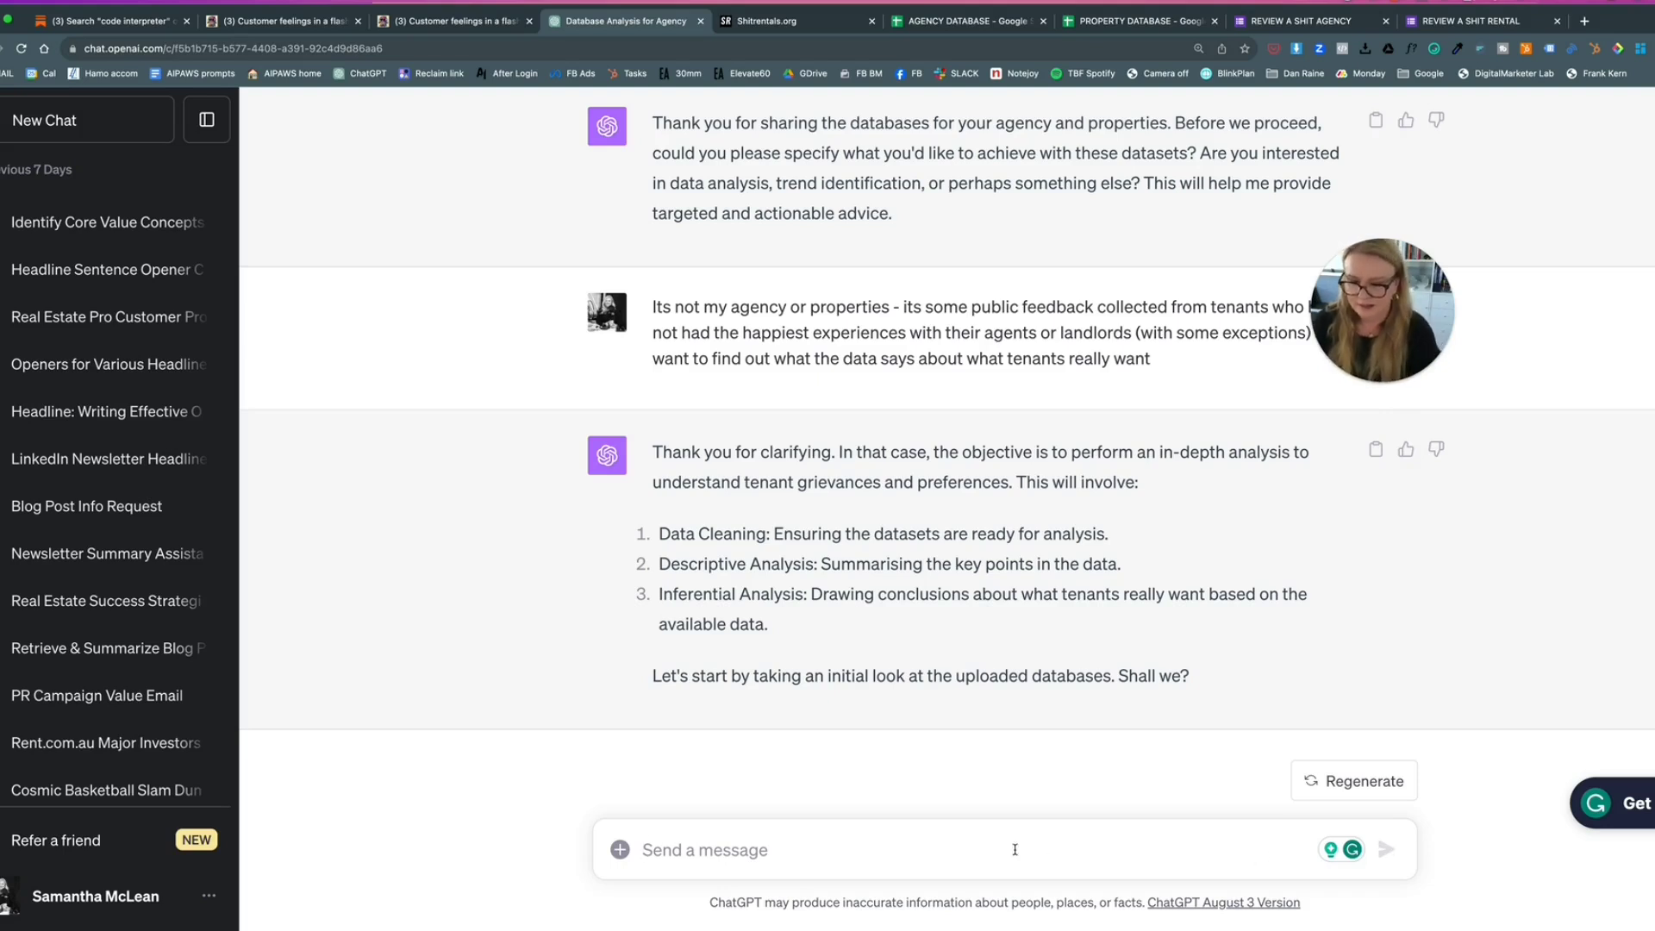
# - Send "yes thank you" to approve the initial look at the databases, and inspect the Python code and output behind the response
pyautogui.write('yes thank you')
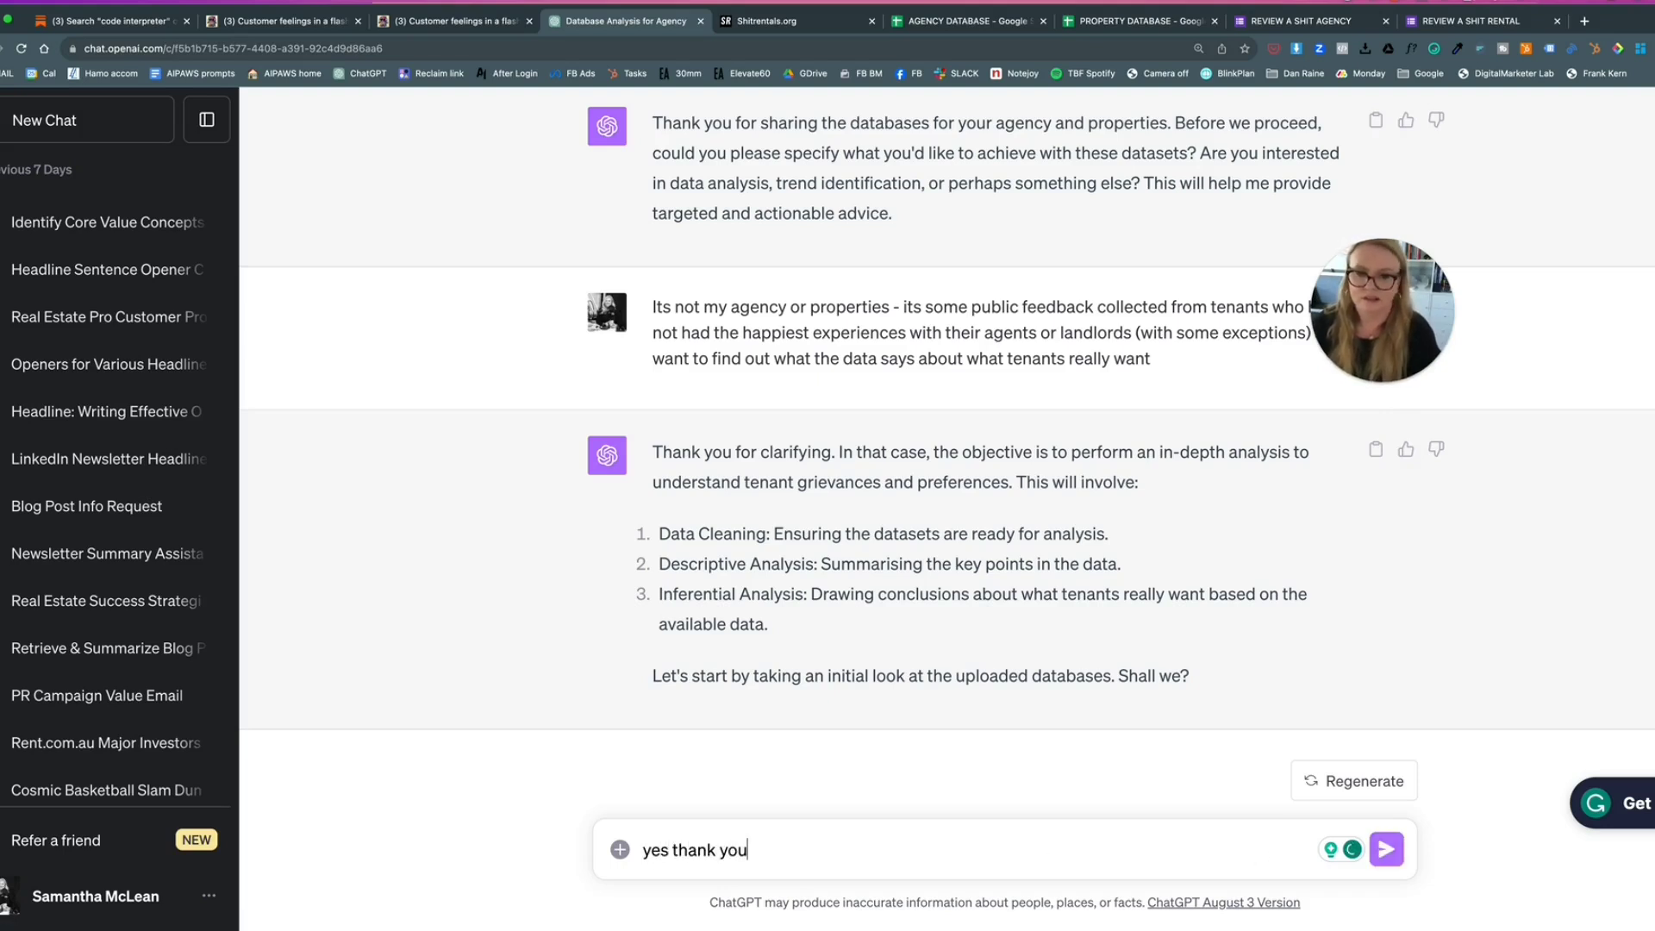
pyautogui.press('Return')
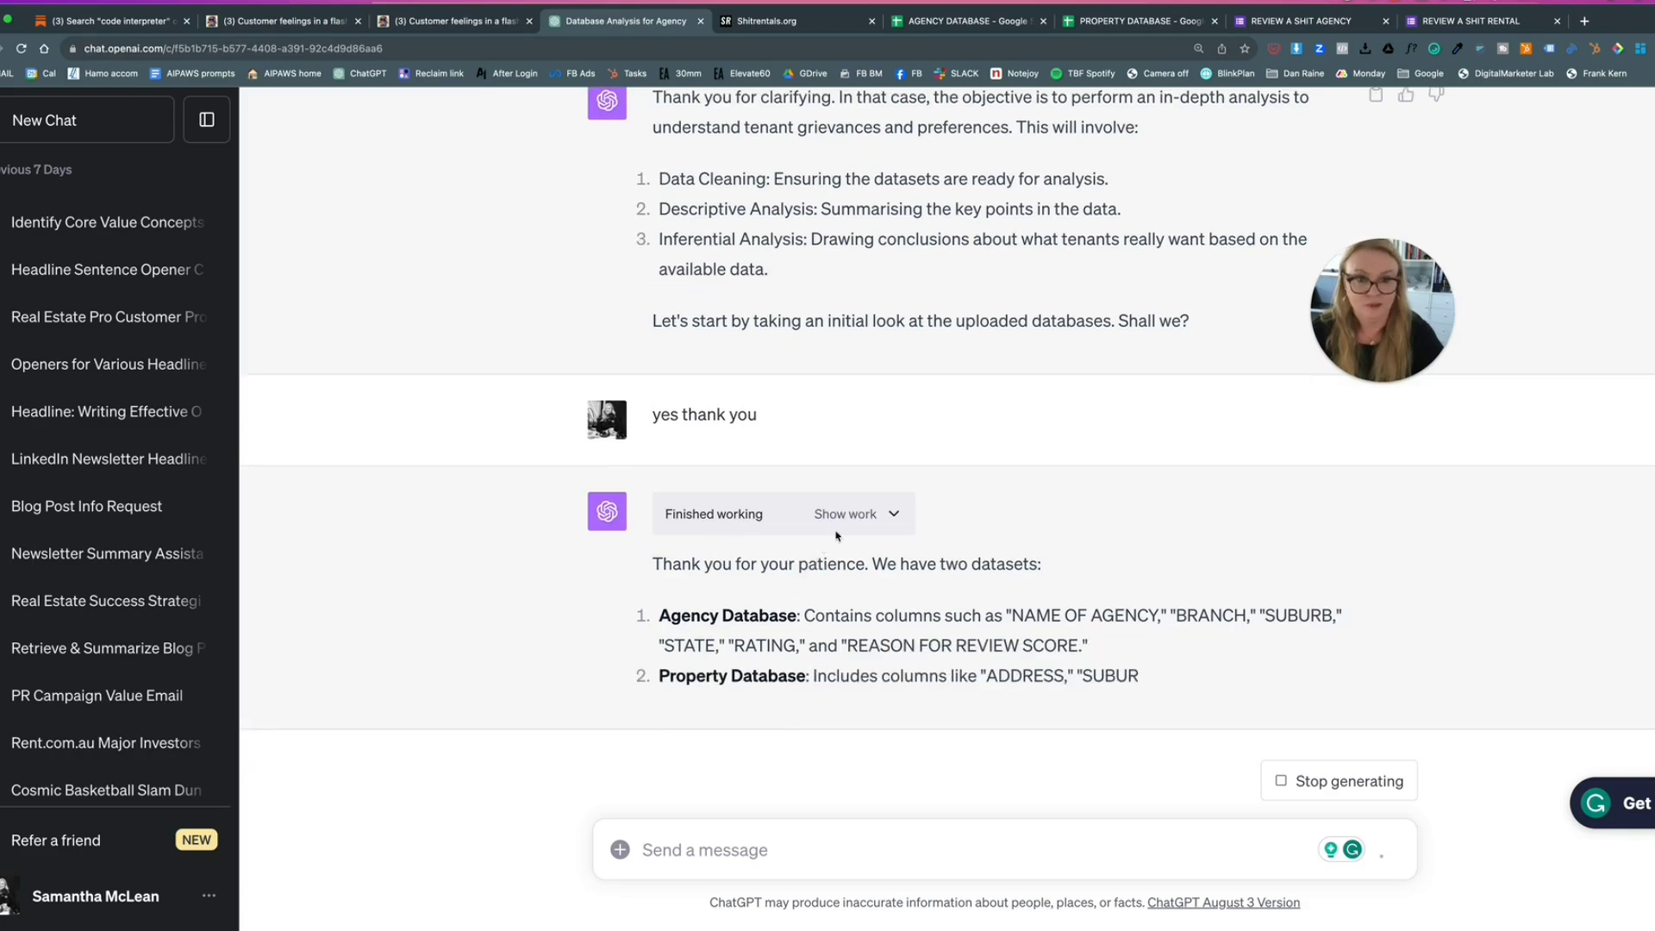
pyautogui.click(840, 517)
pyautogui.scroll(4, 879, 517)
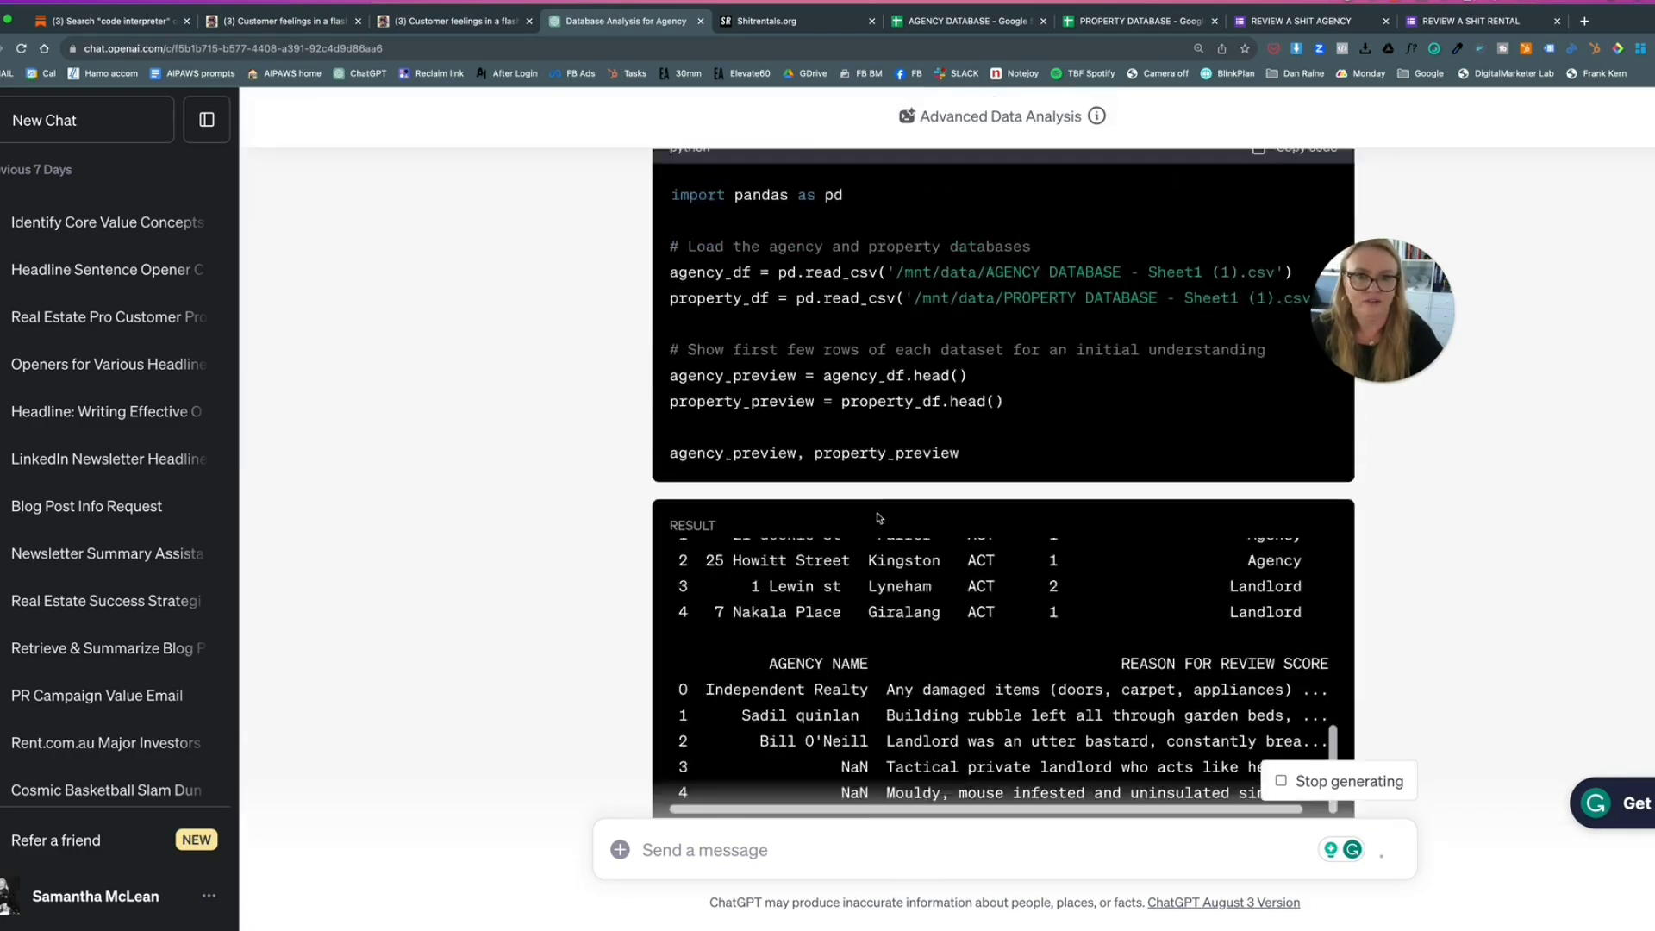
pyautogui.scroll(5, 878, 517)
pyautogui.click(879, 490)
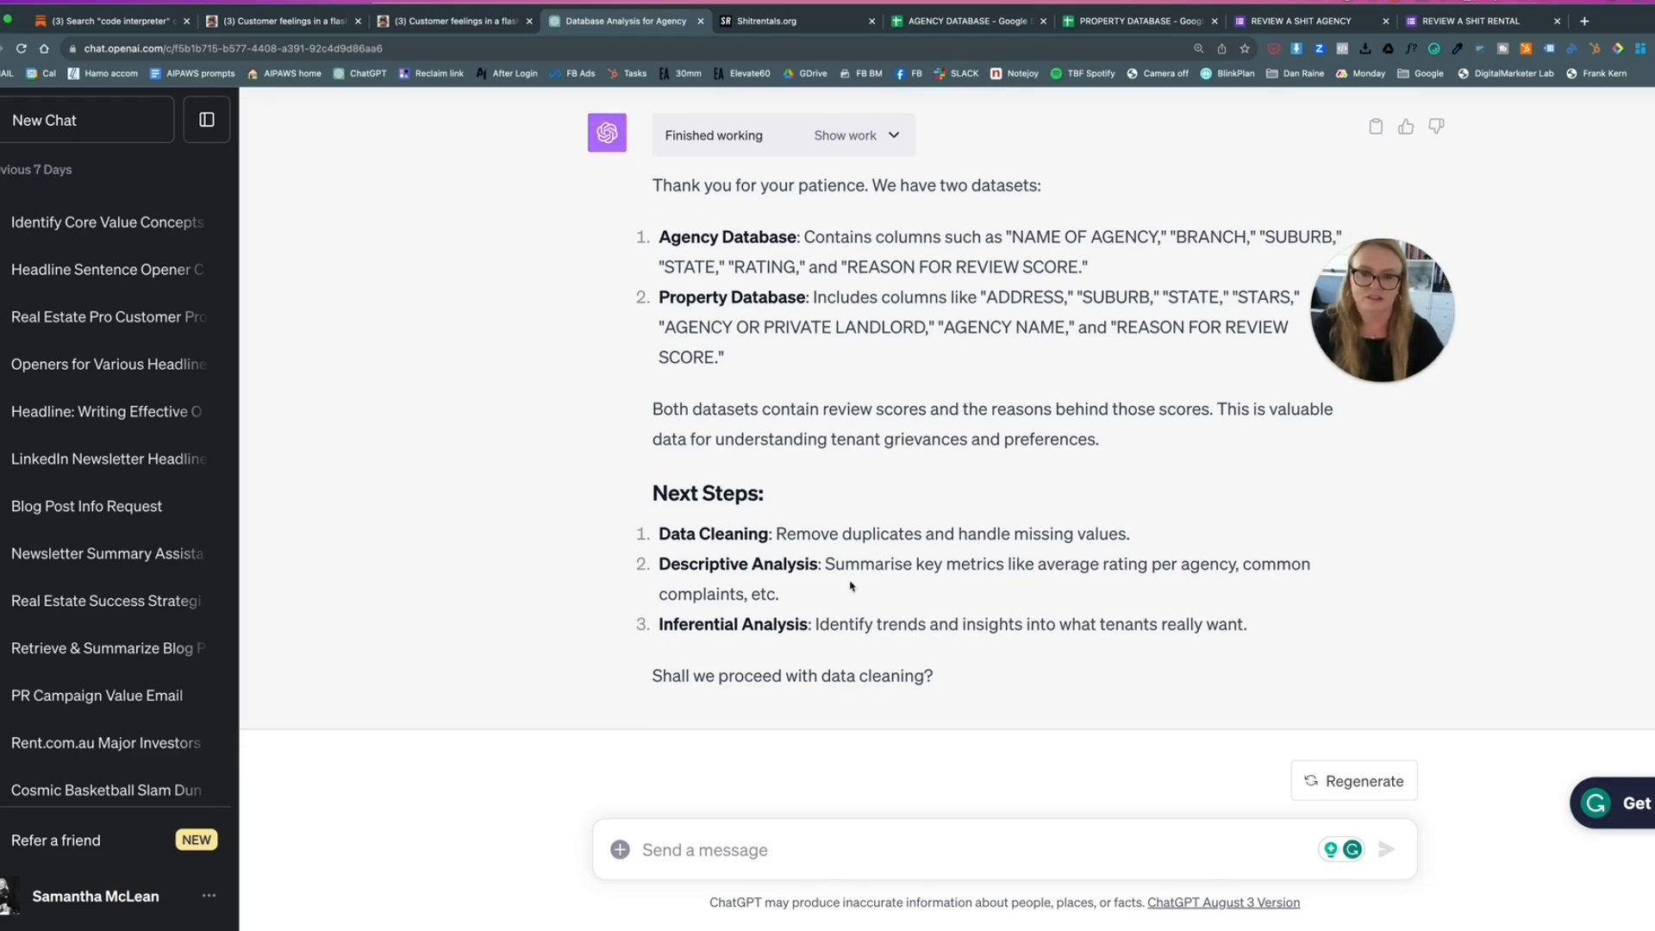
# - Skip the proposed data cleaning by sending the message "Lets just move to part 2"
pyautogui.click(705, 861)
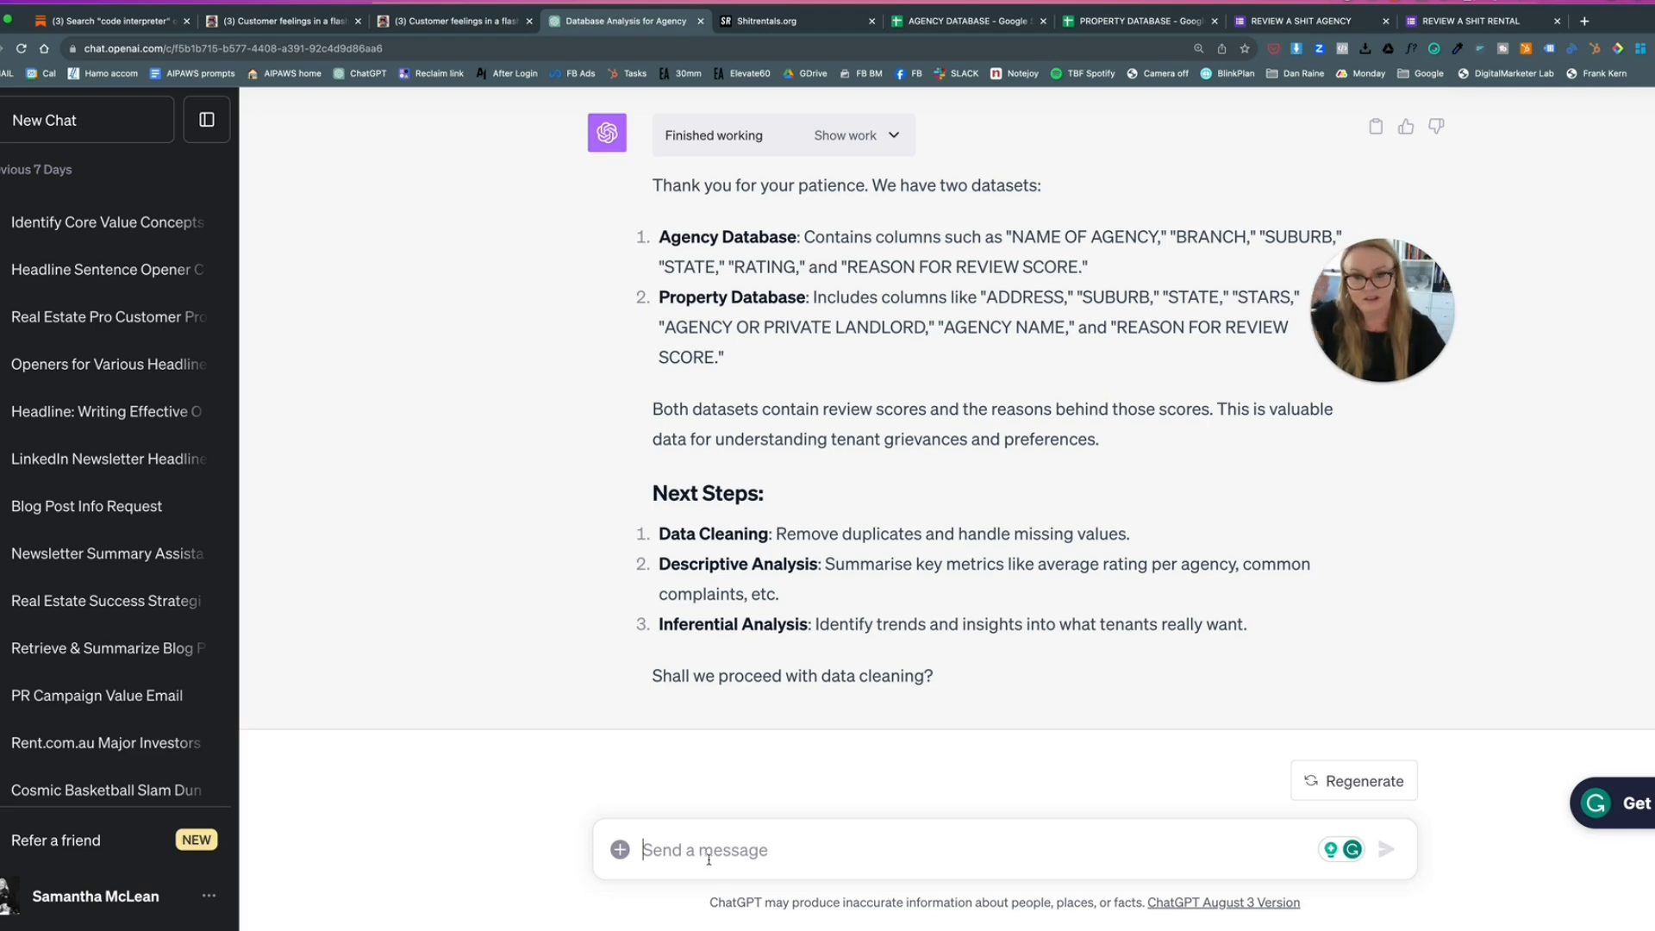
pyautogui.write('Lets j')
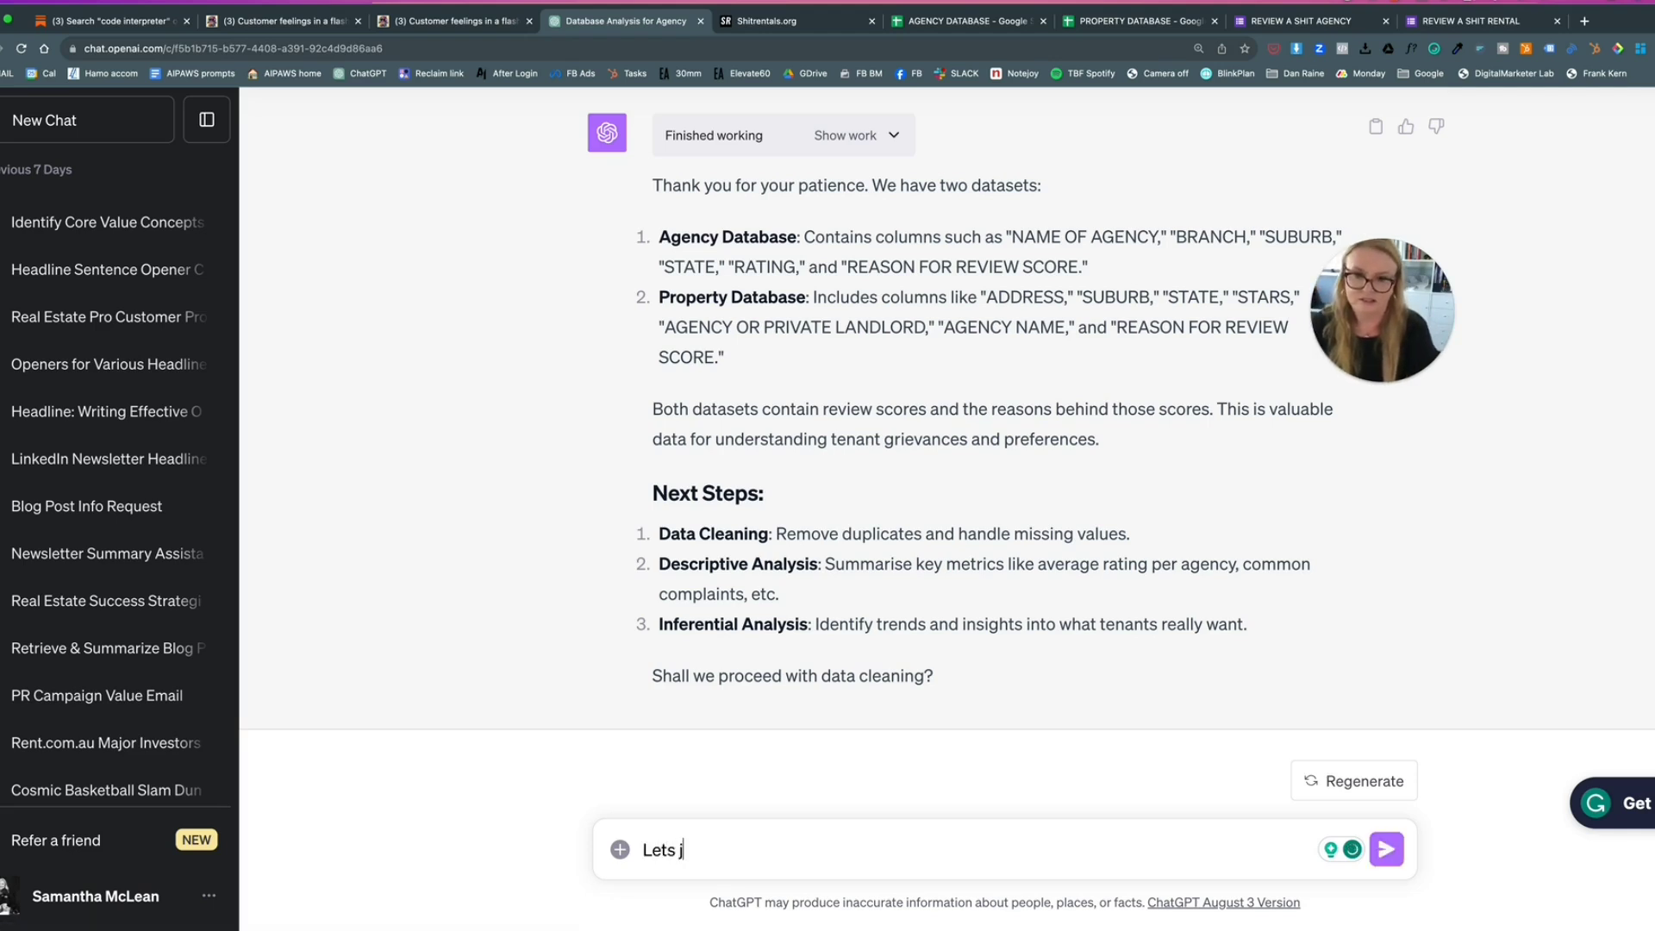
pyautogui.write('ust move to')
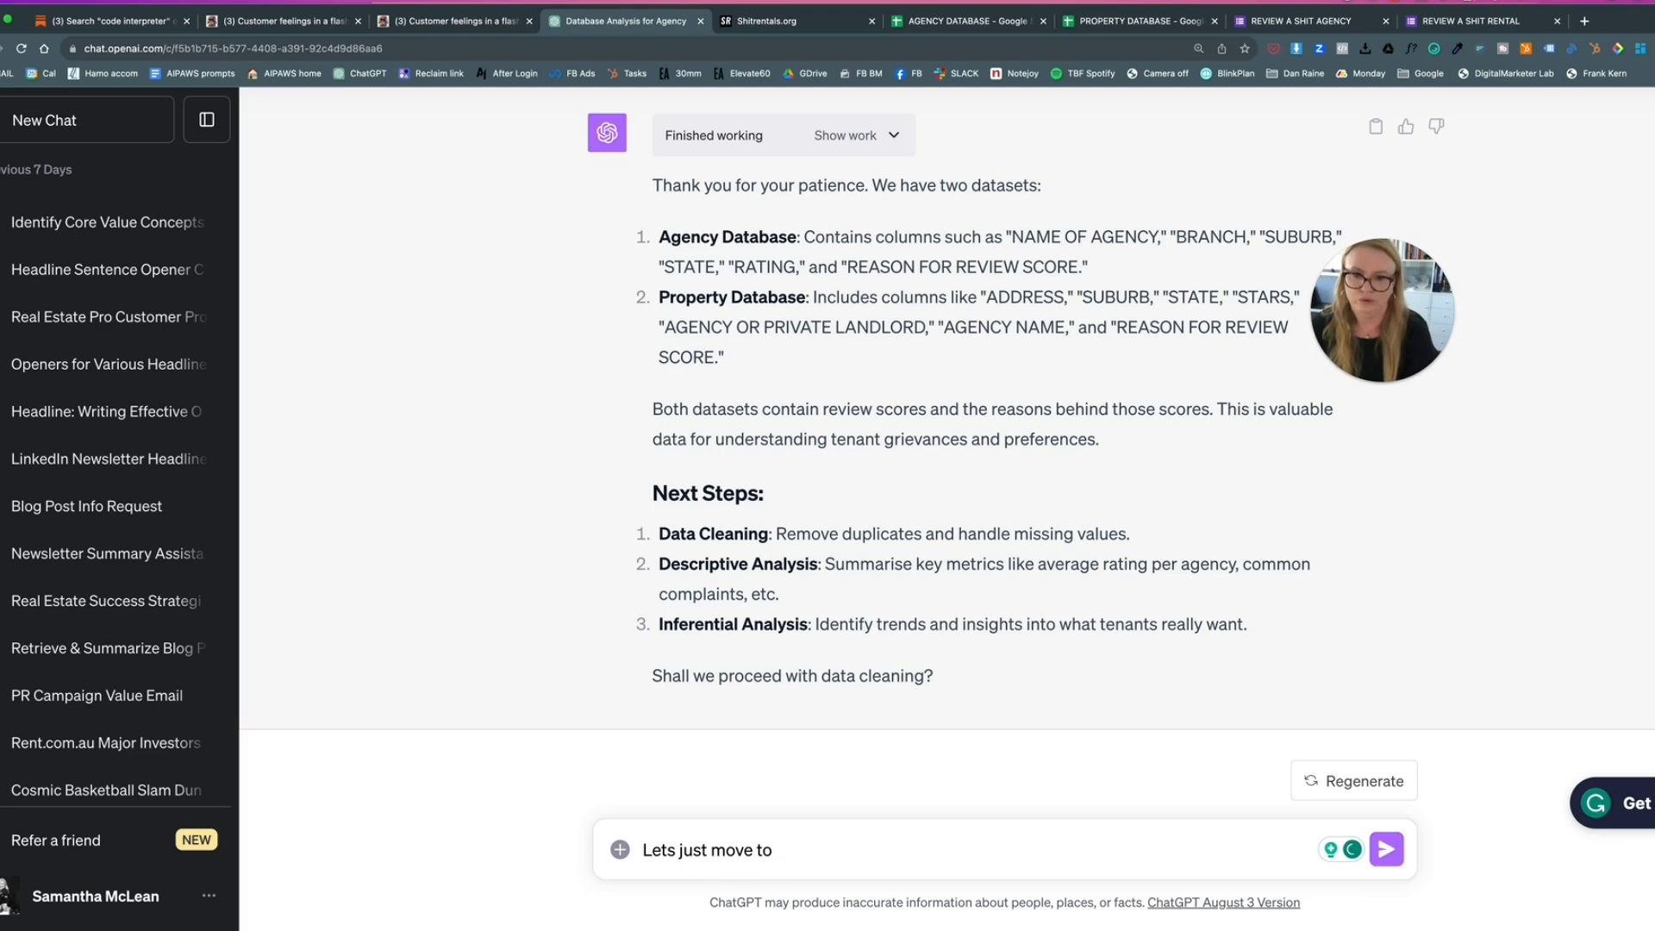
pyautogui.write(' part 2')
pyautogui.press('Return')
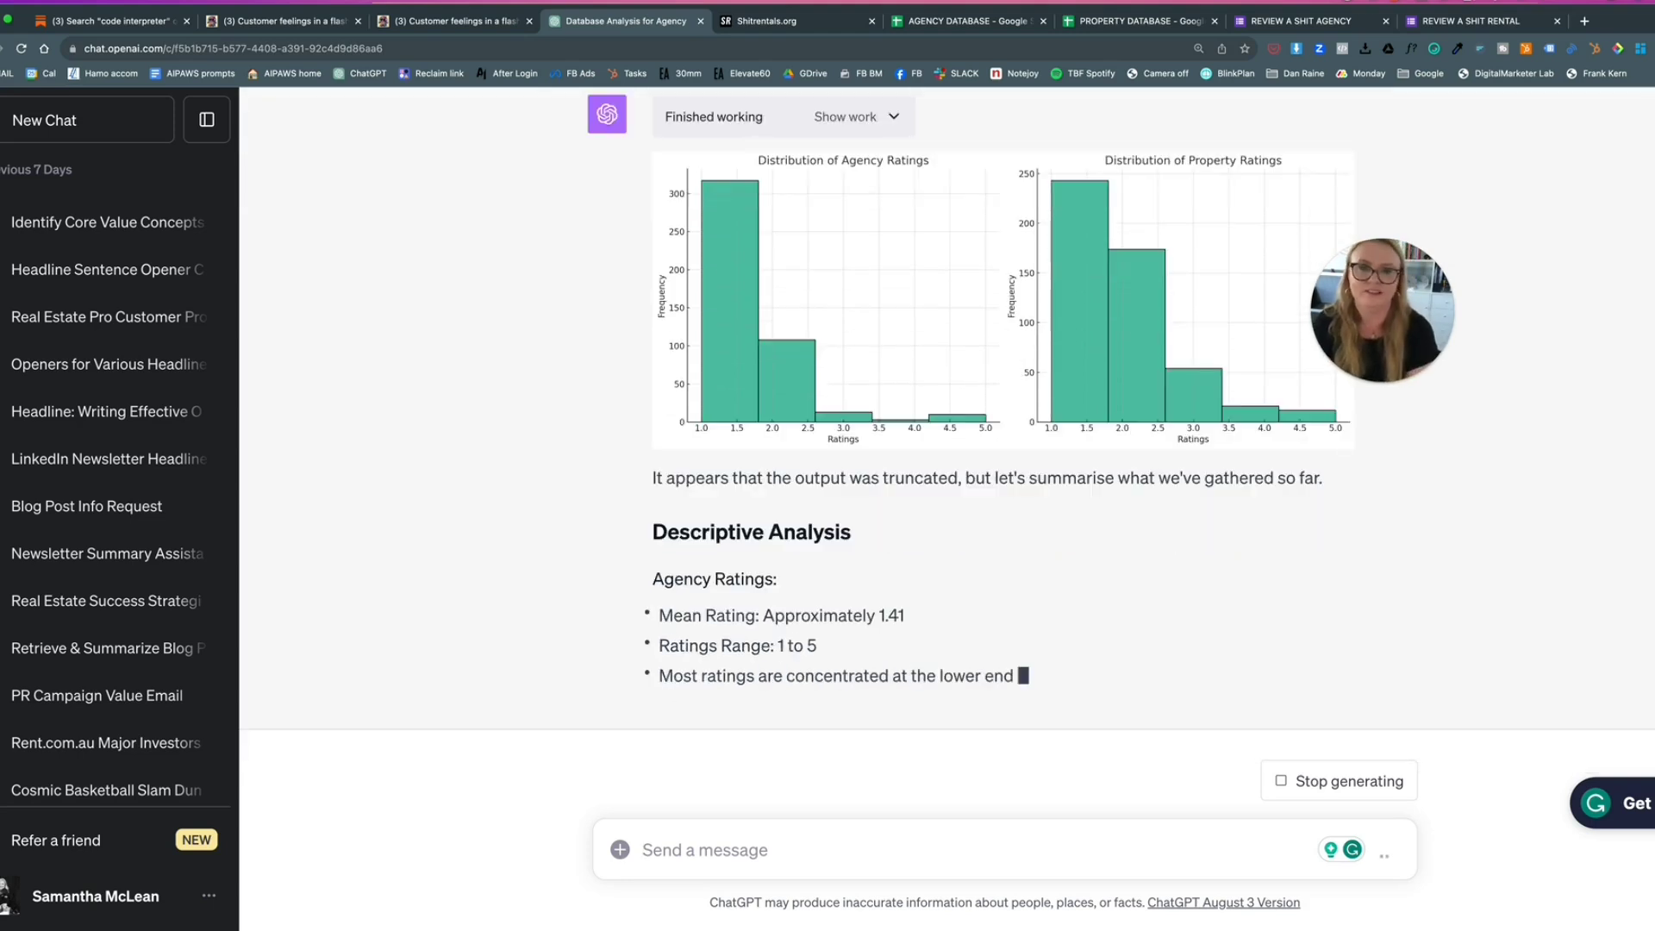
# - Examine the rating distribution charts and the agency and property ratings summary, with a brief look back at the Shitrentals.org homepage
pyautogui.scroll(3, 846, 585)
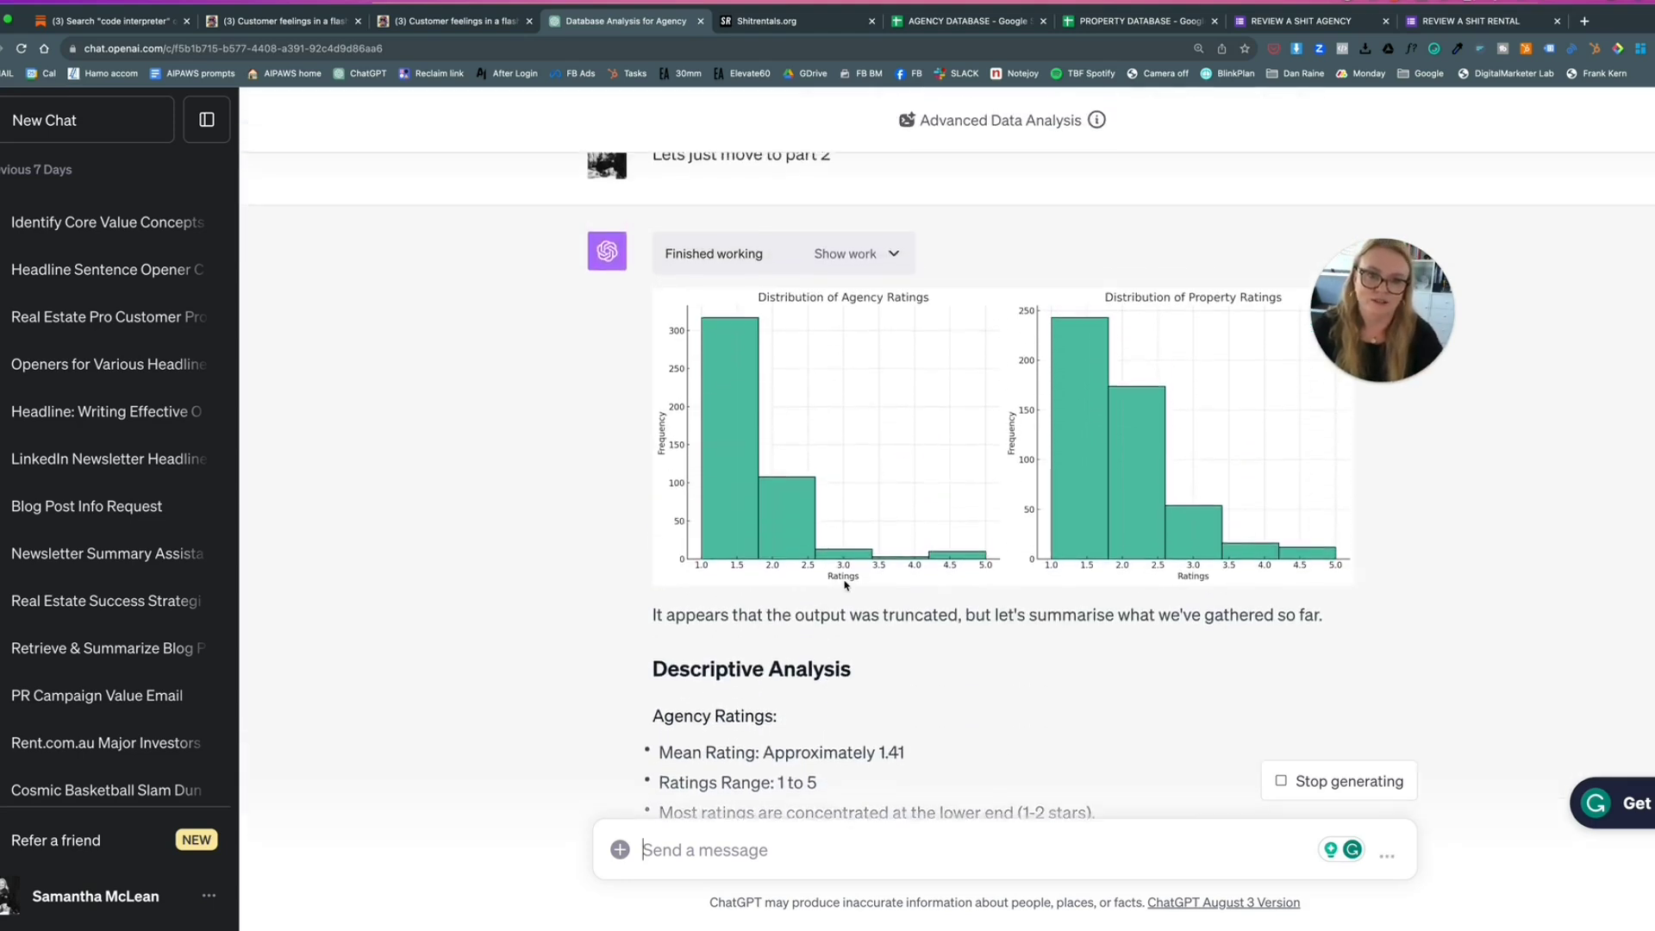
pyautogui.scroll(1, 846, 586)
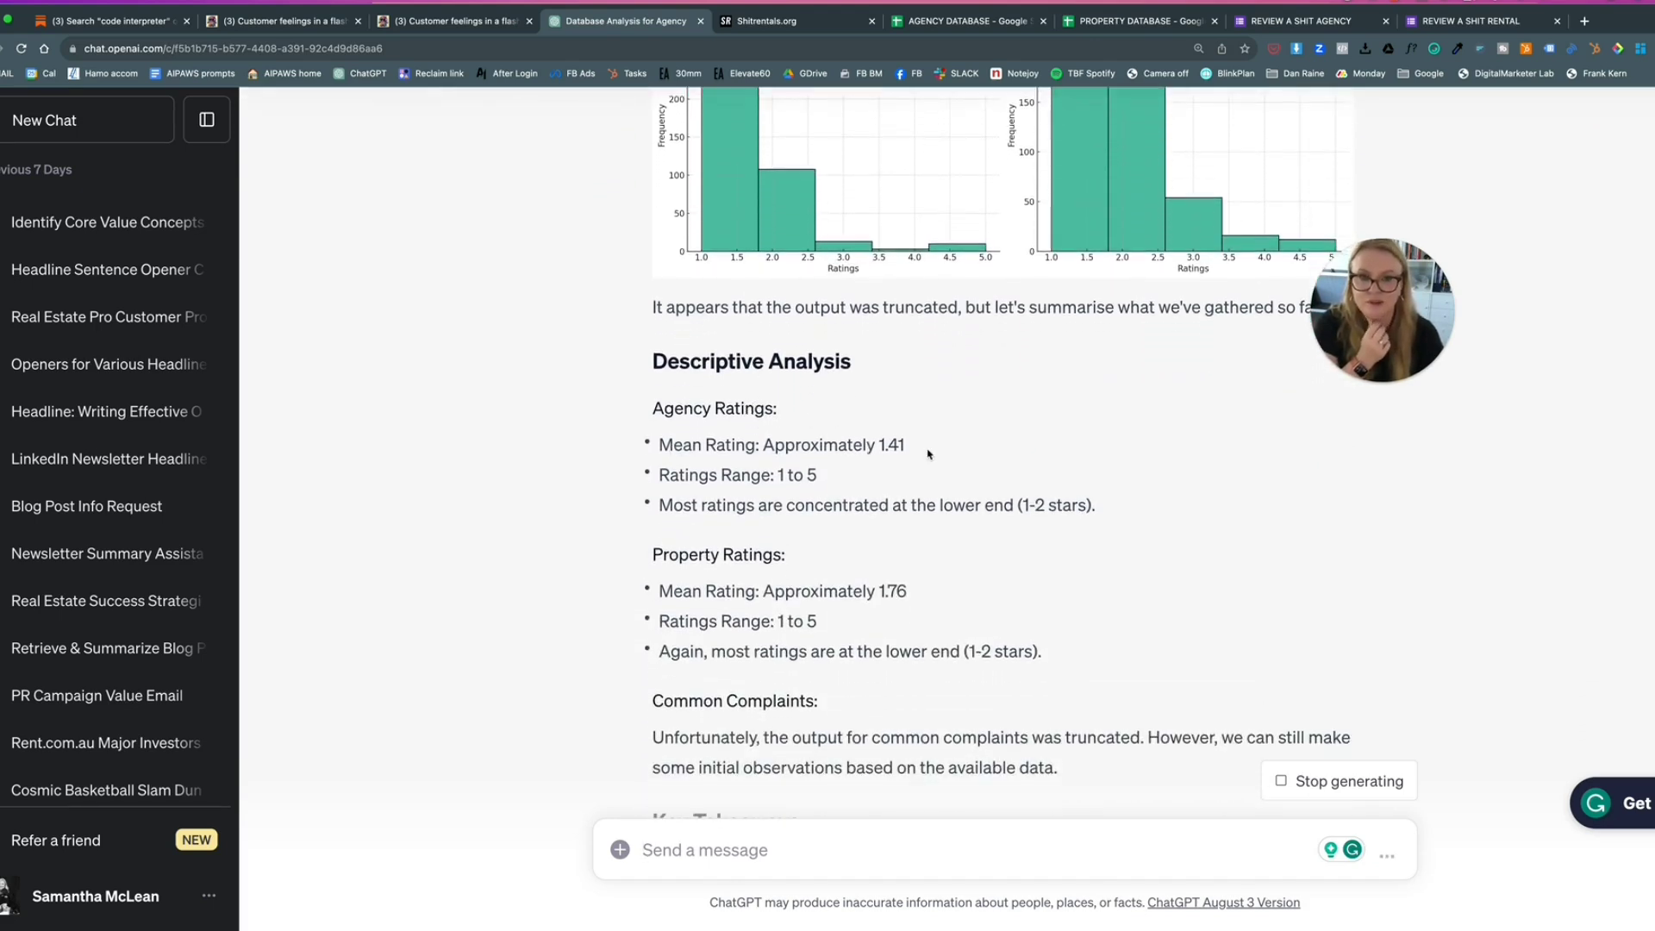
pyautogui.scroll(-1, 881, 465)
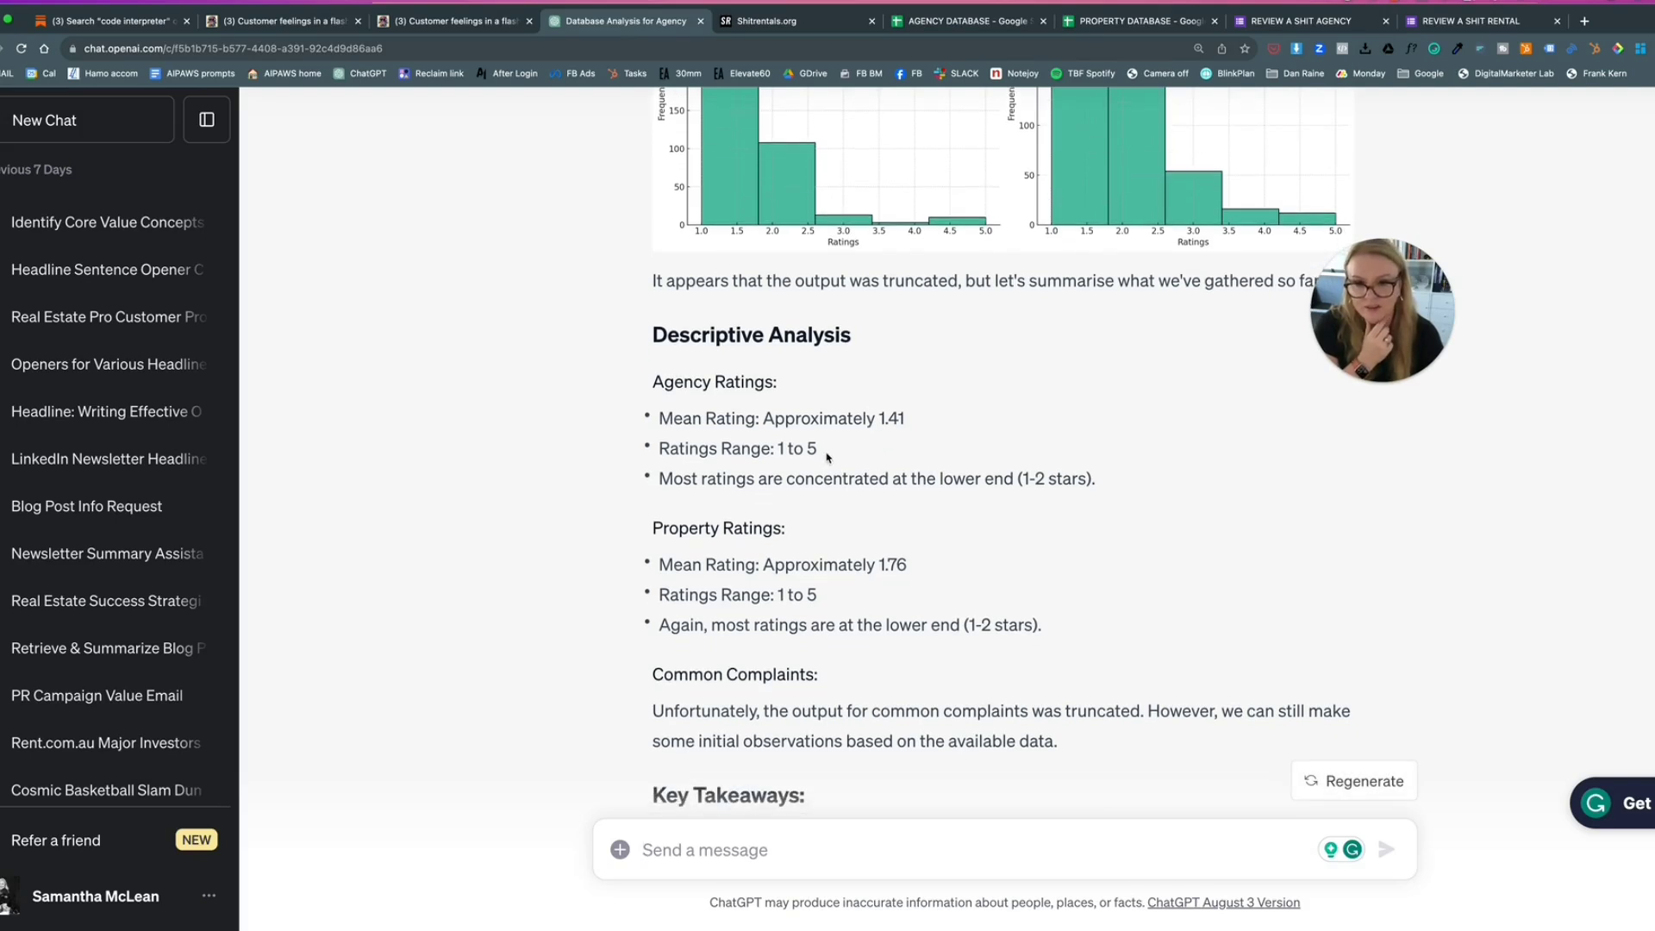
pyautogui.scroll(-4, 828, 457)
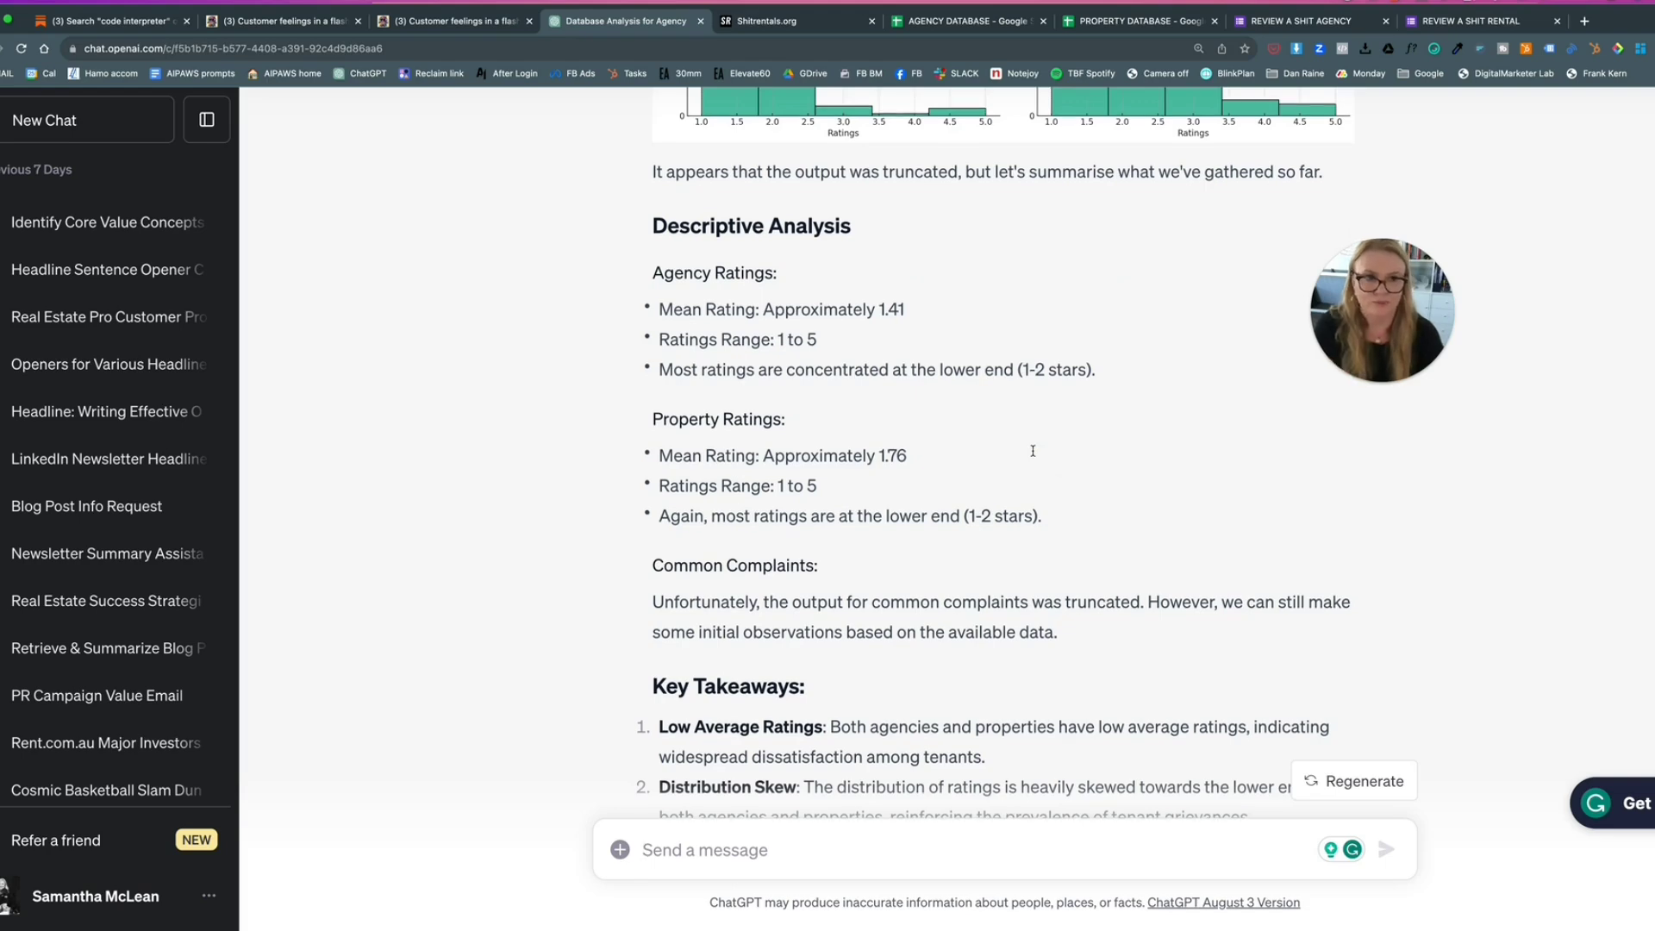
pyautogui.click(782, 22)
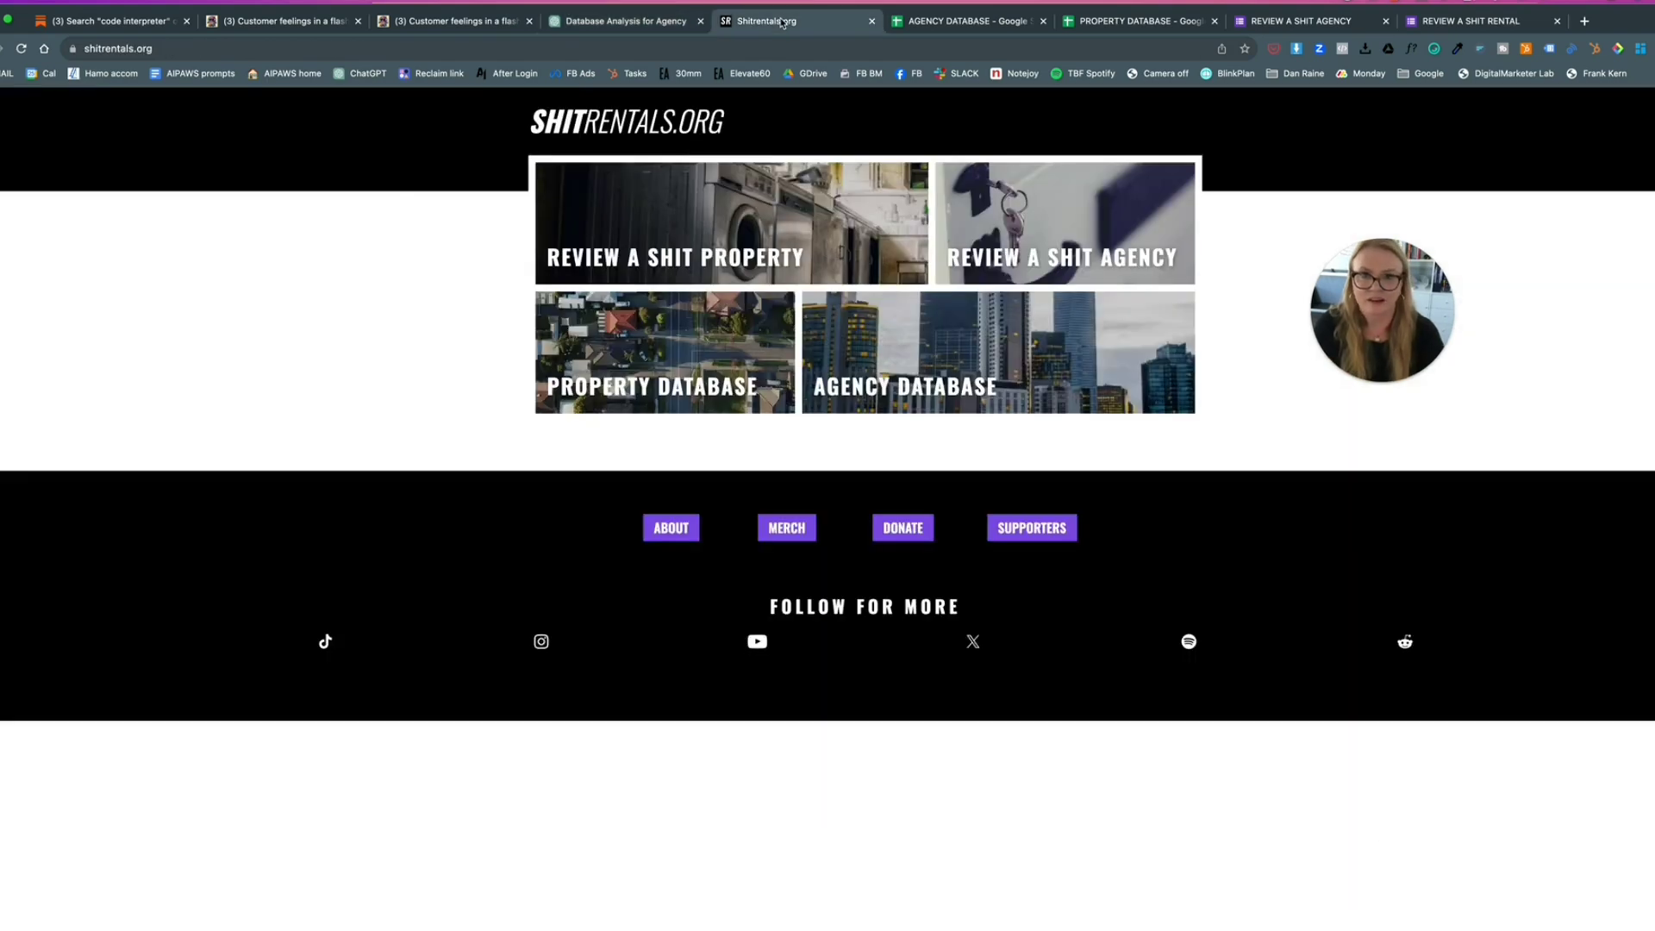
pyautogui.click(617, 22)
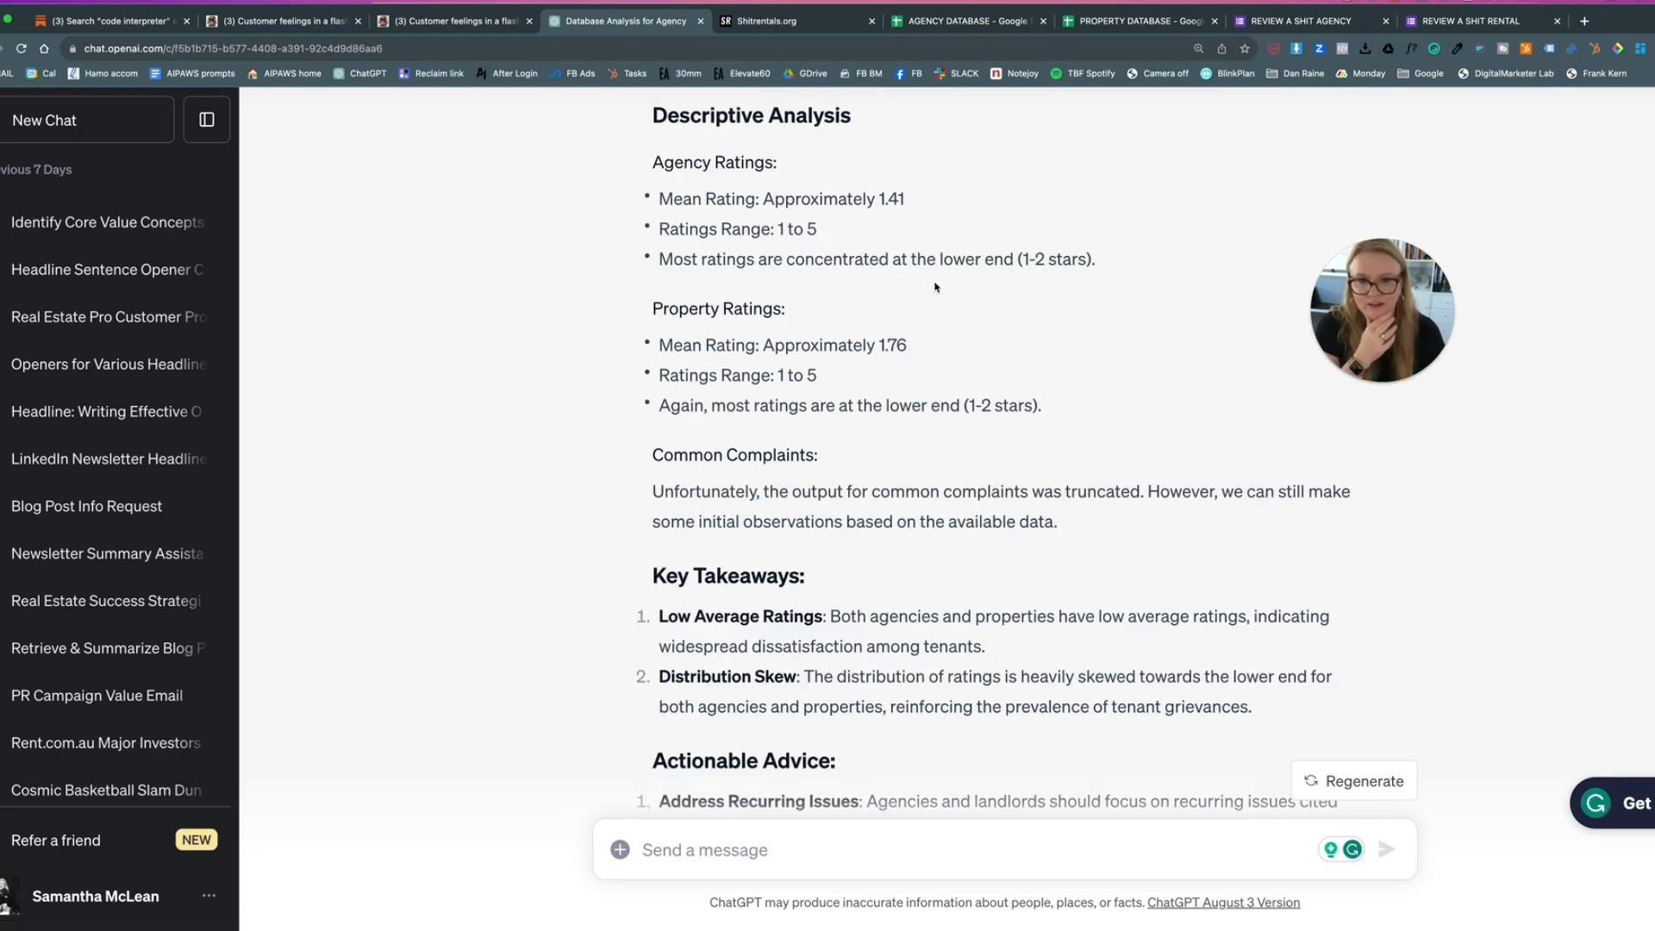
# - Read the Common Complaints, Key Takeaways and Actionable Advice sections through to the closing question about inferential analysis
pyautogui.scroll(-2, 935, 287)
pyautogui.scroll(-2, 935, 287)
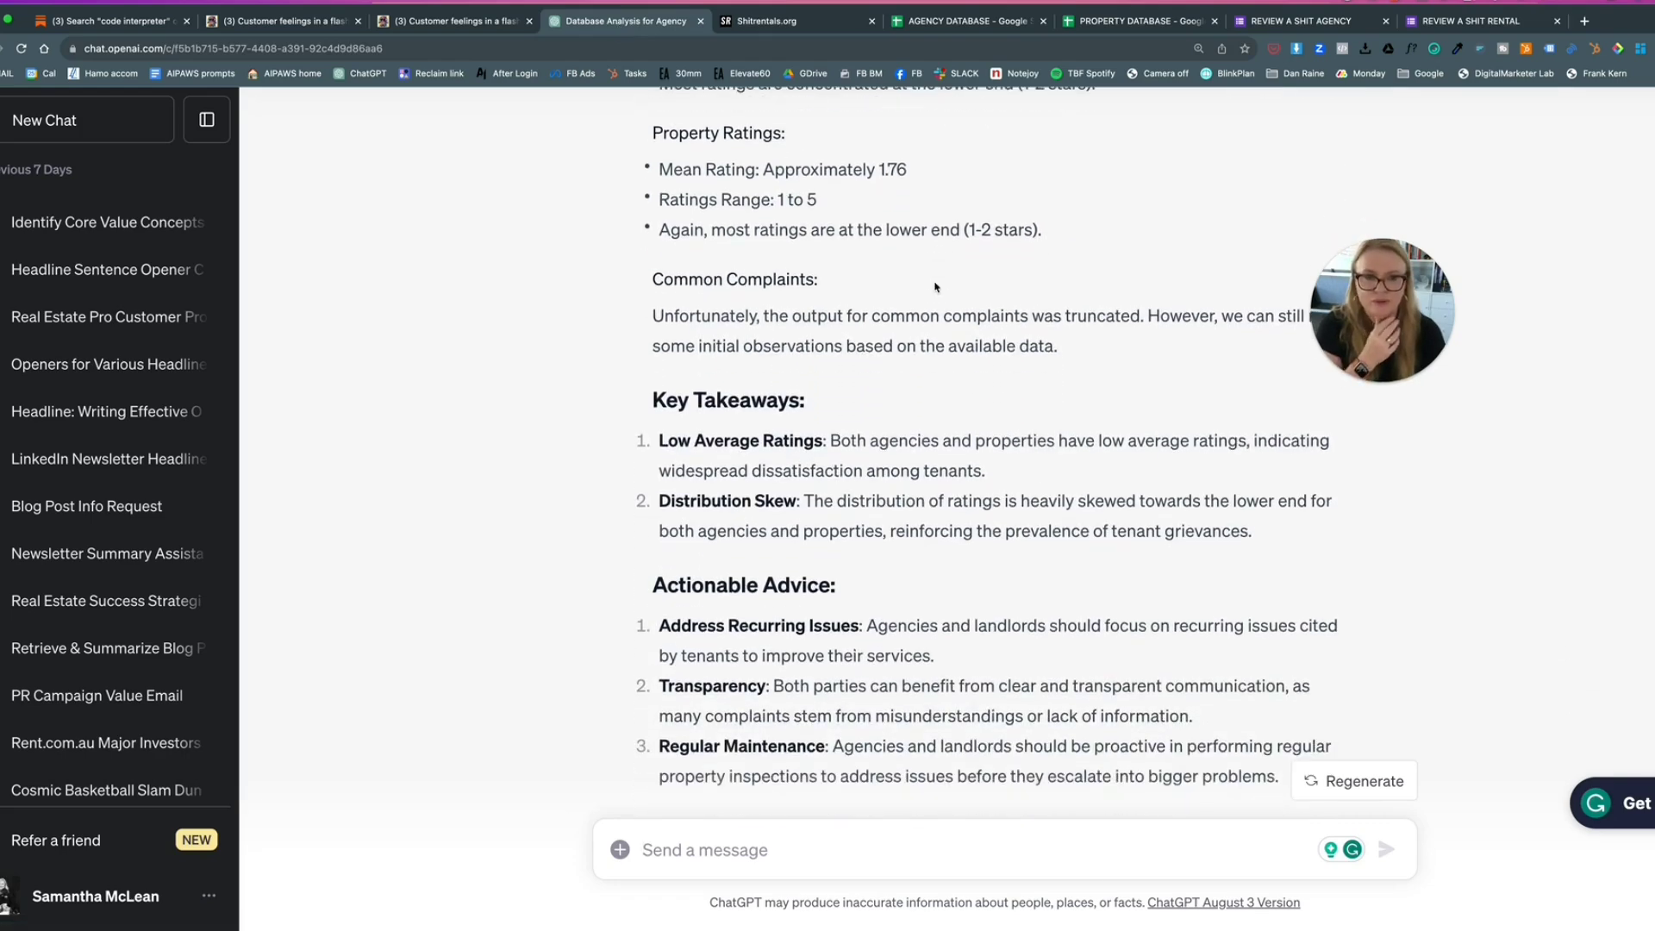
pyautogui.scroll(1, 936, 286)
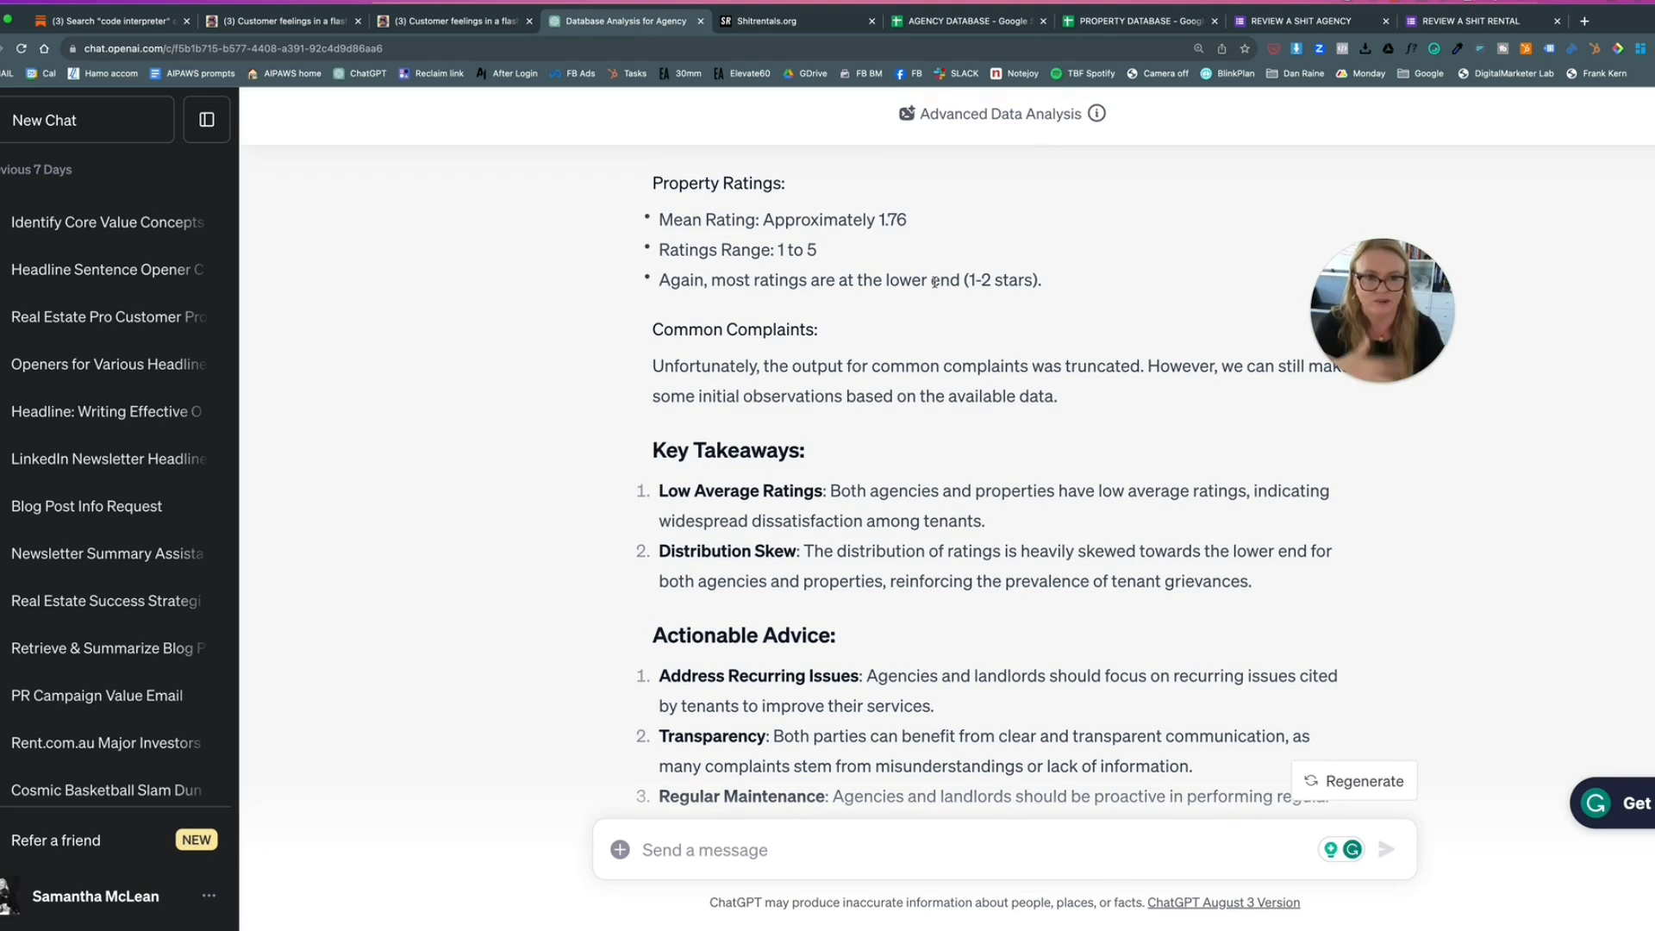
pyautogui.scroll(1, 983, 317)
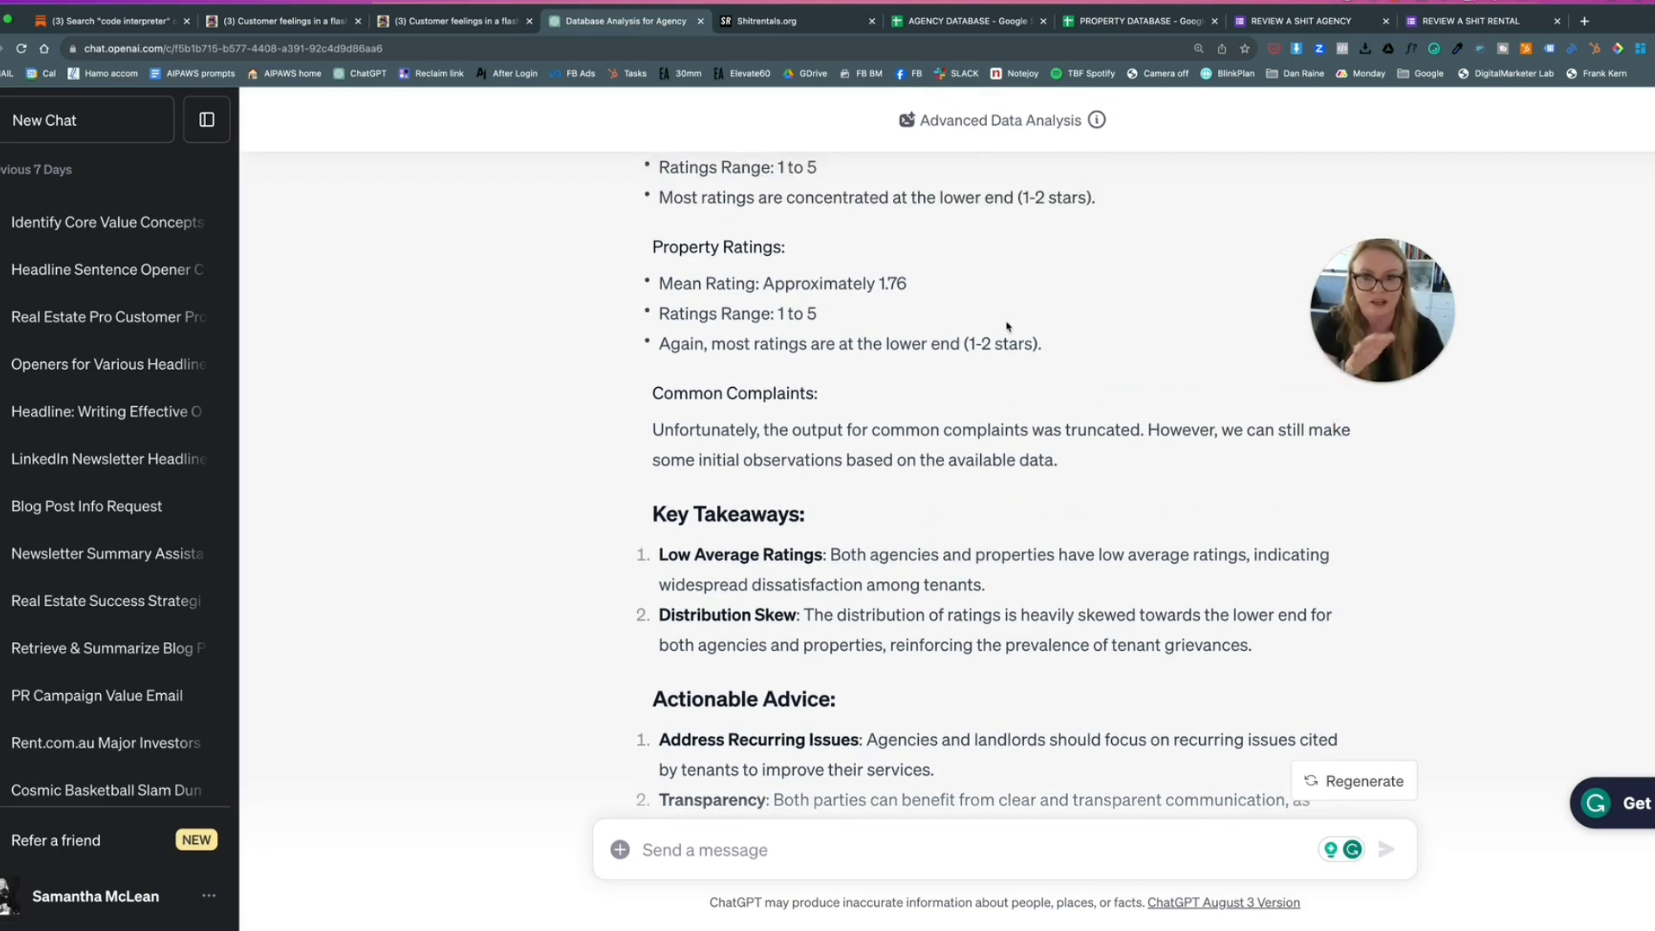
pyautogui.scroll(-2, 1007, 326)
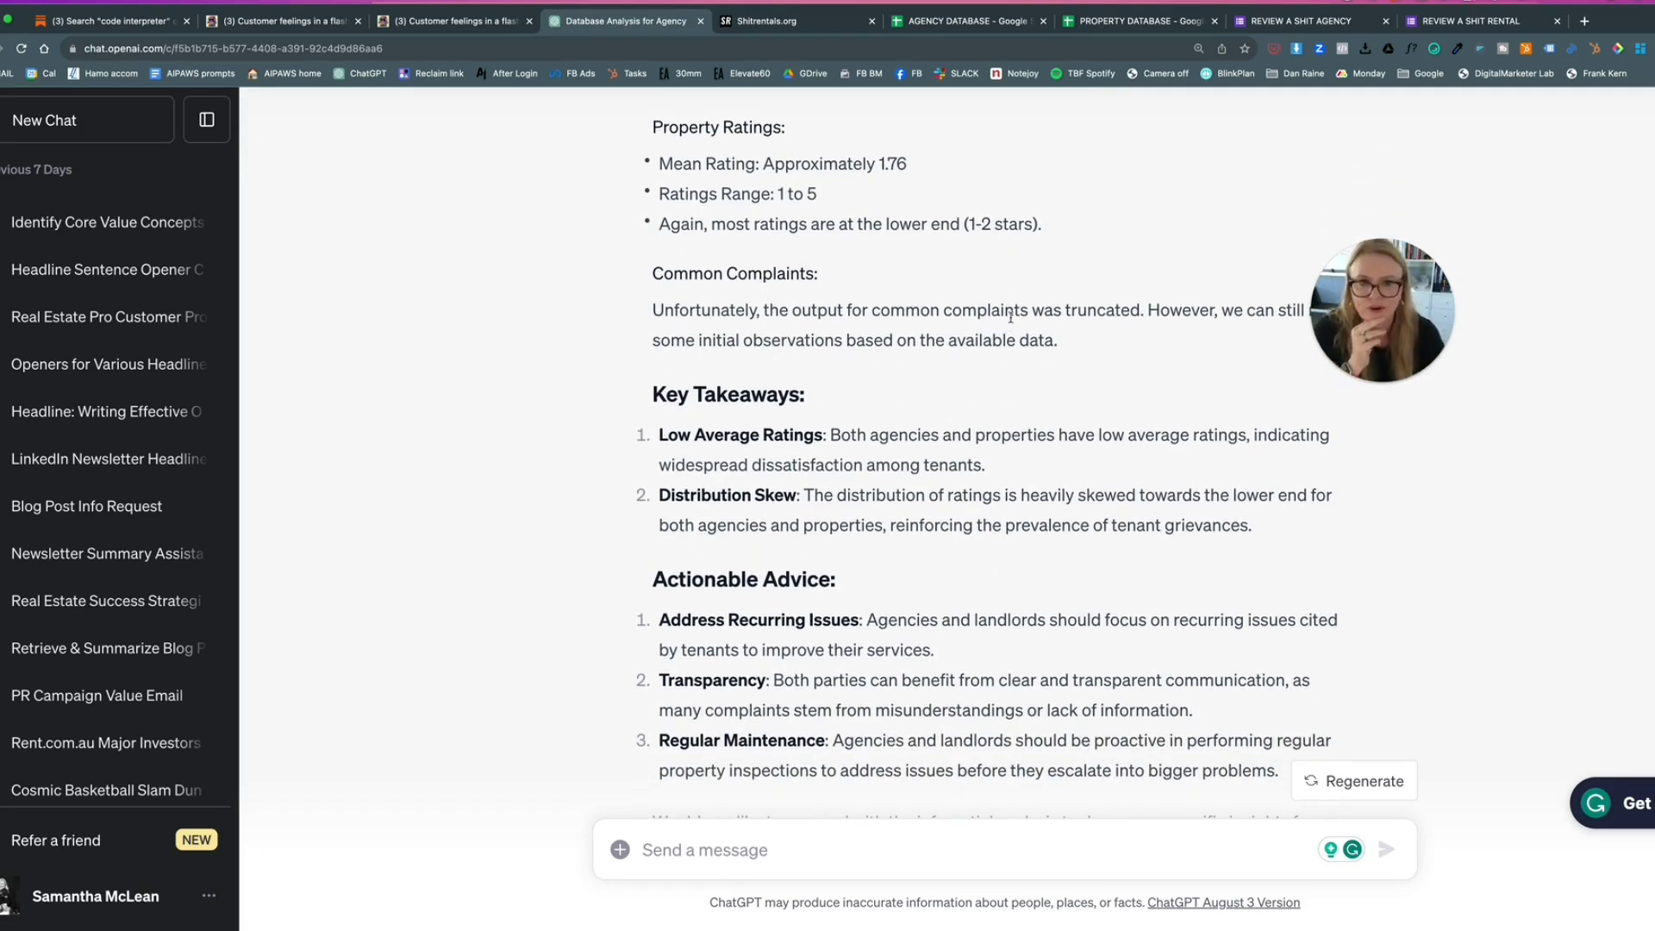
pyautogui.scroll(-1, 884, 437)
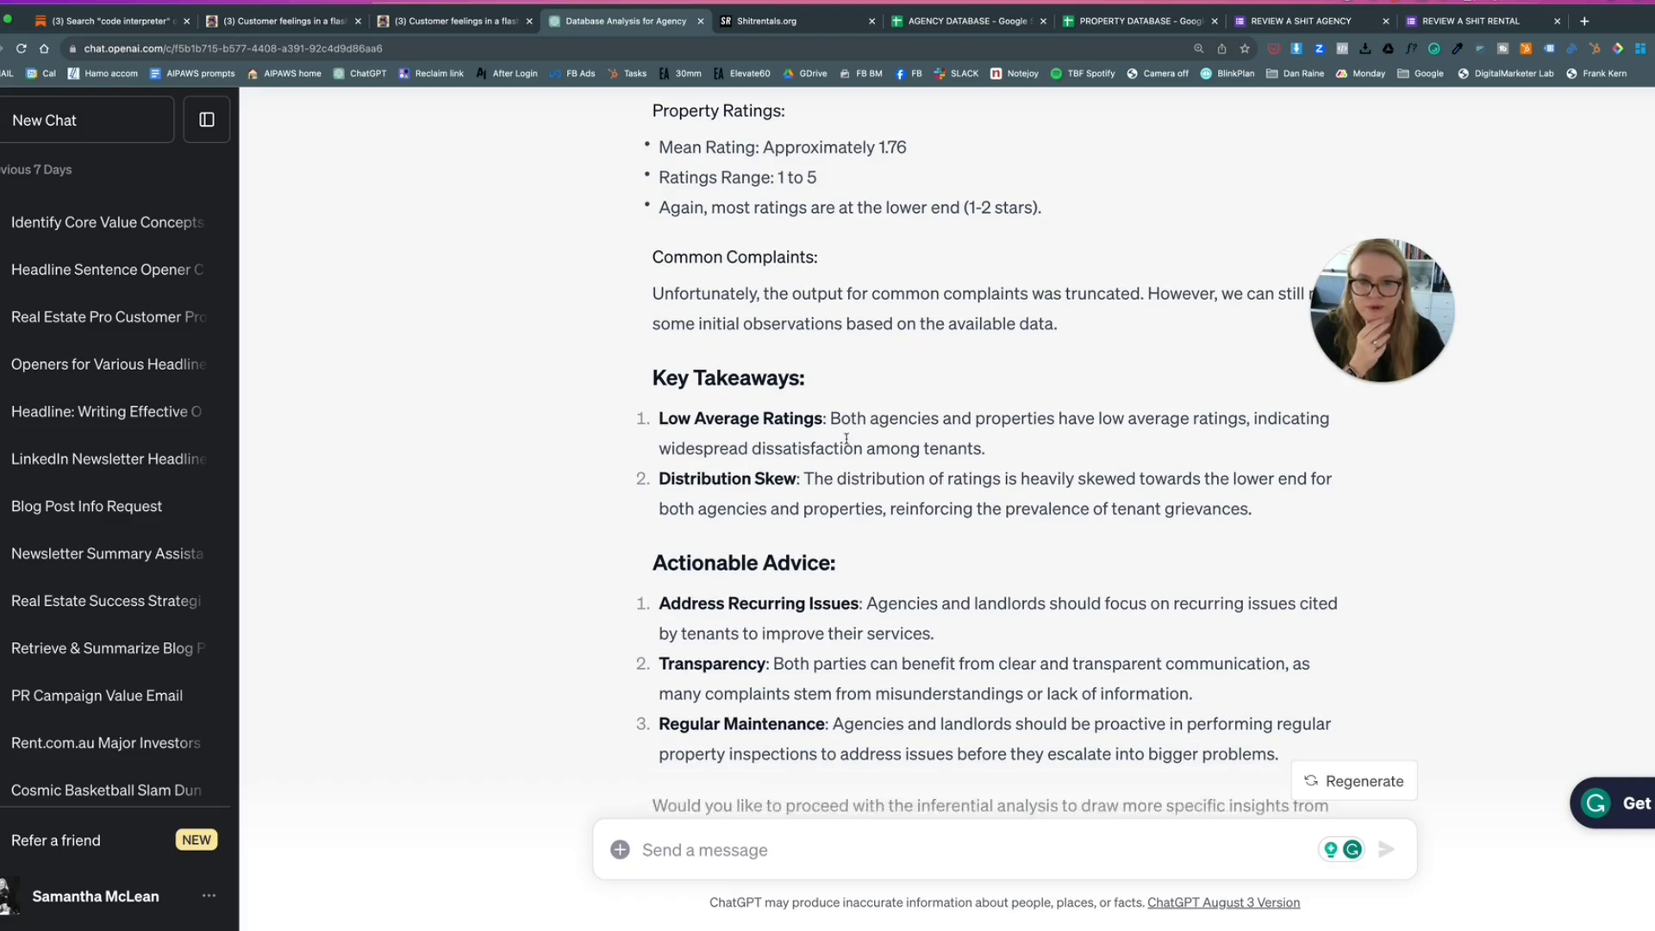
pyautogui.scroll(-1, 846, 440)
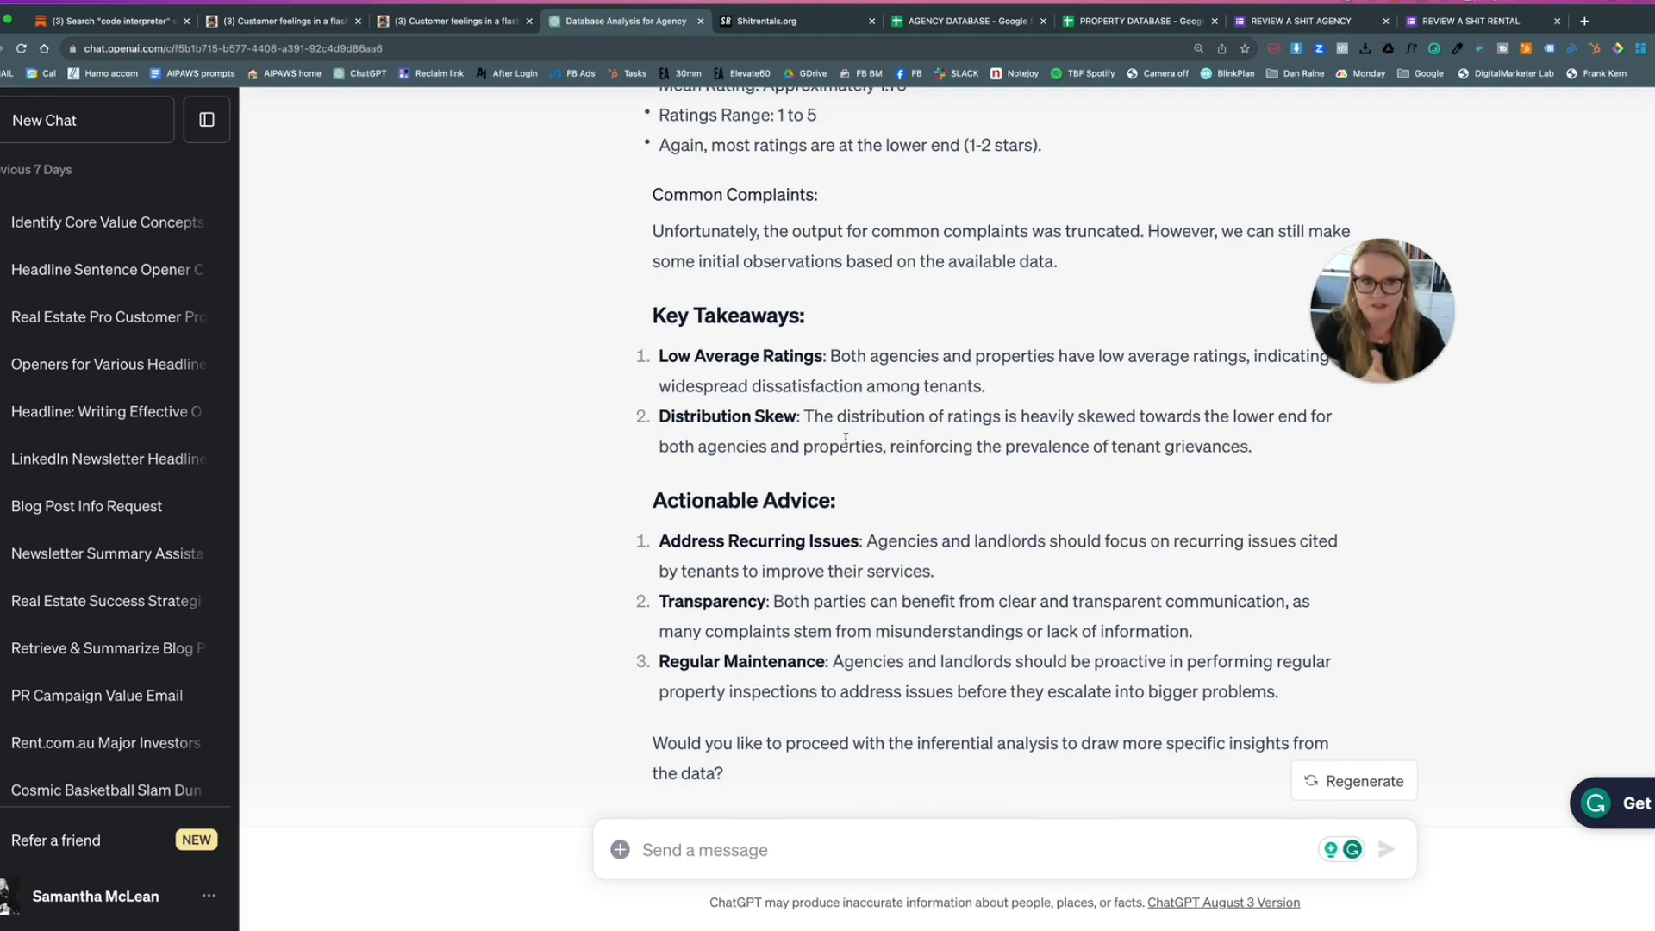
pyautogui.scroll(-2, 846, 439)
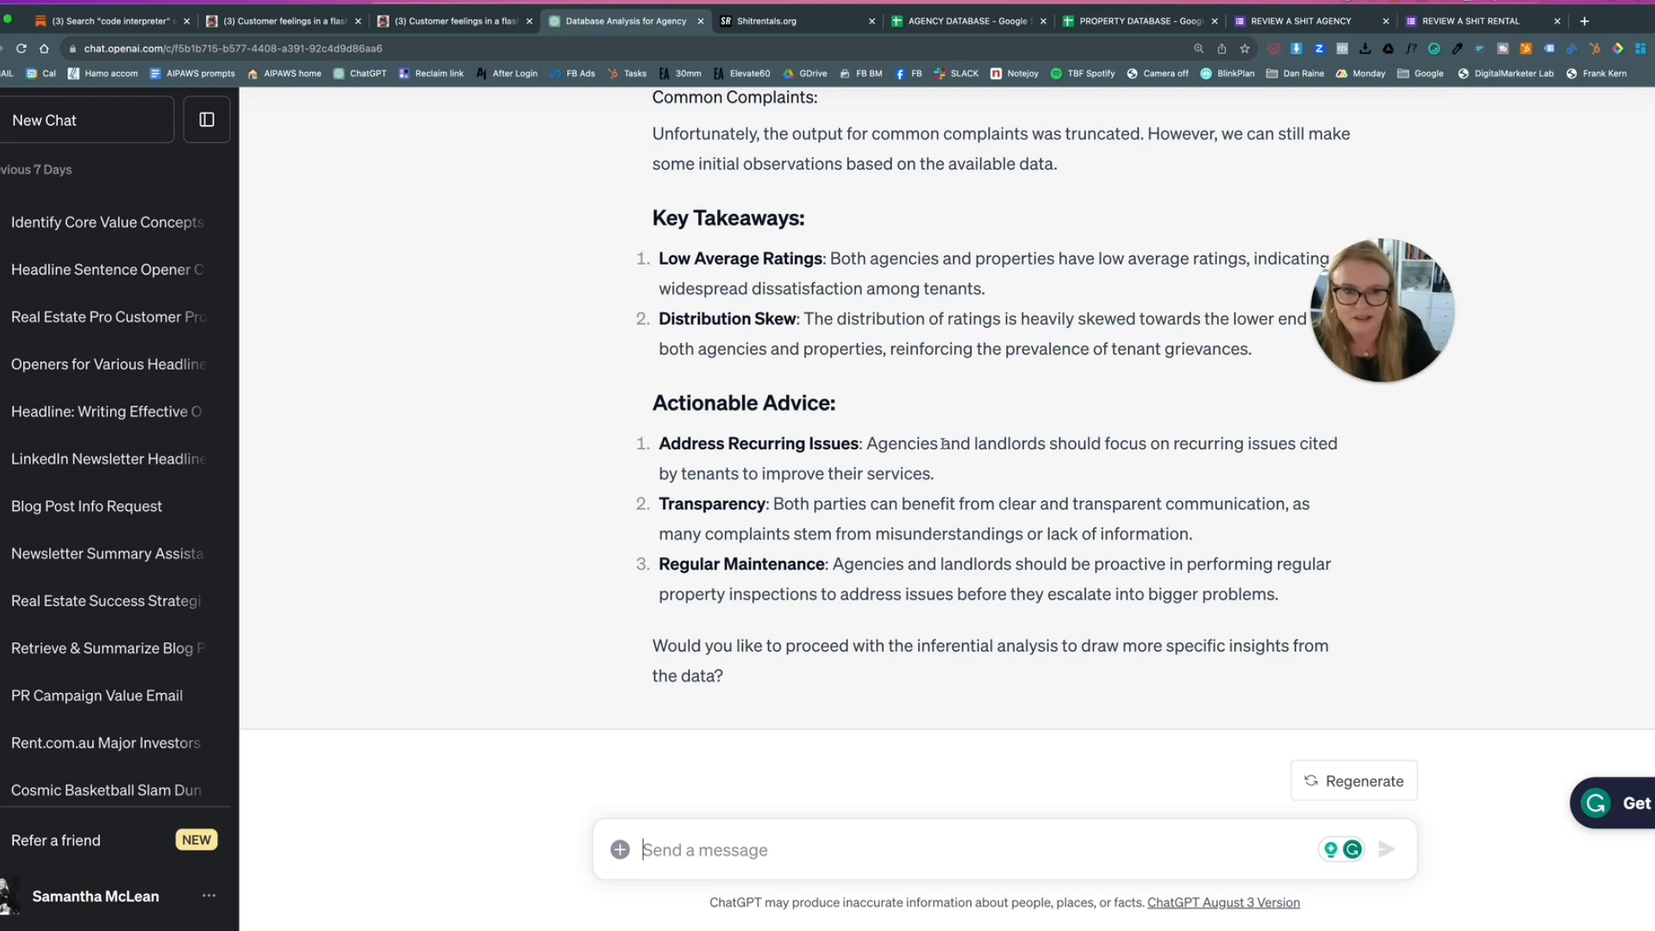
# - Approve the inferential analysis by sending the message "yes please"
pyautogui.moveTo(726, 437); pyautogui.dragTo(1292, 612)
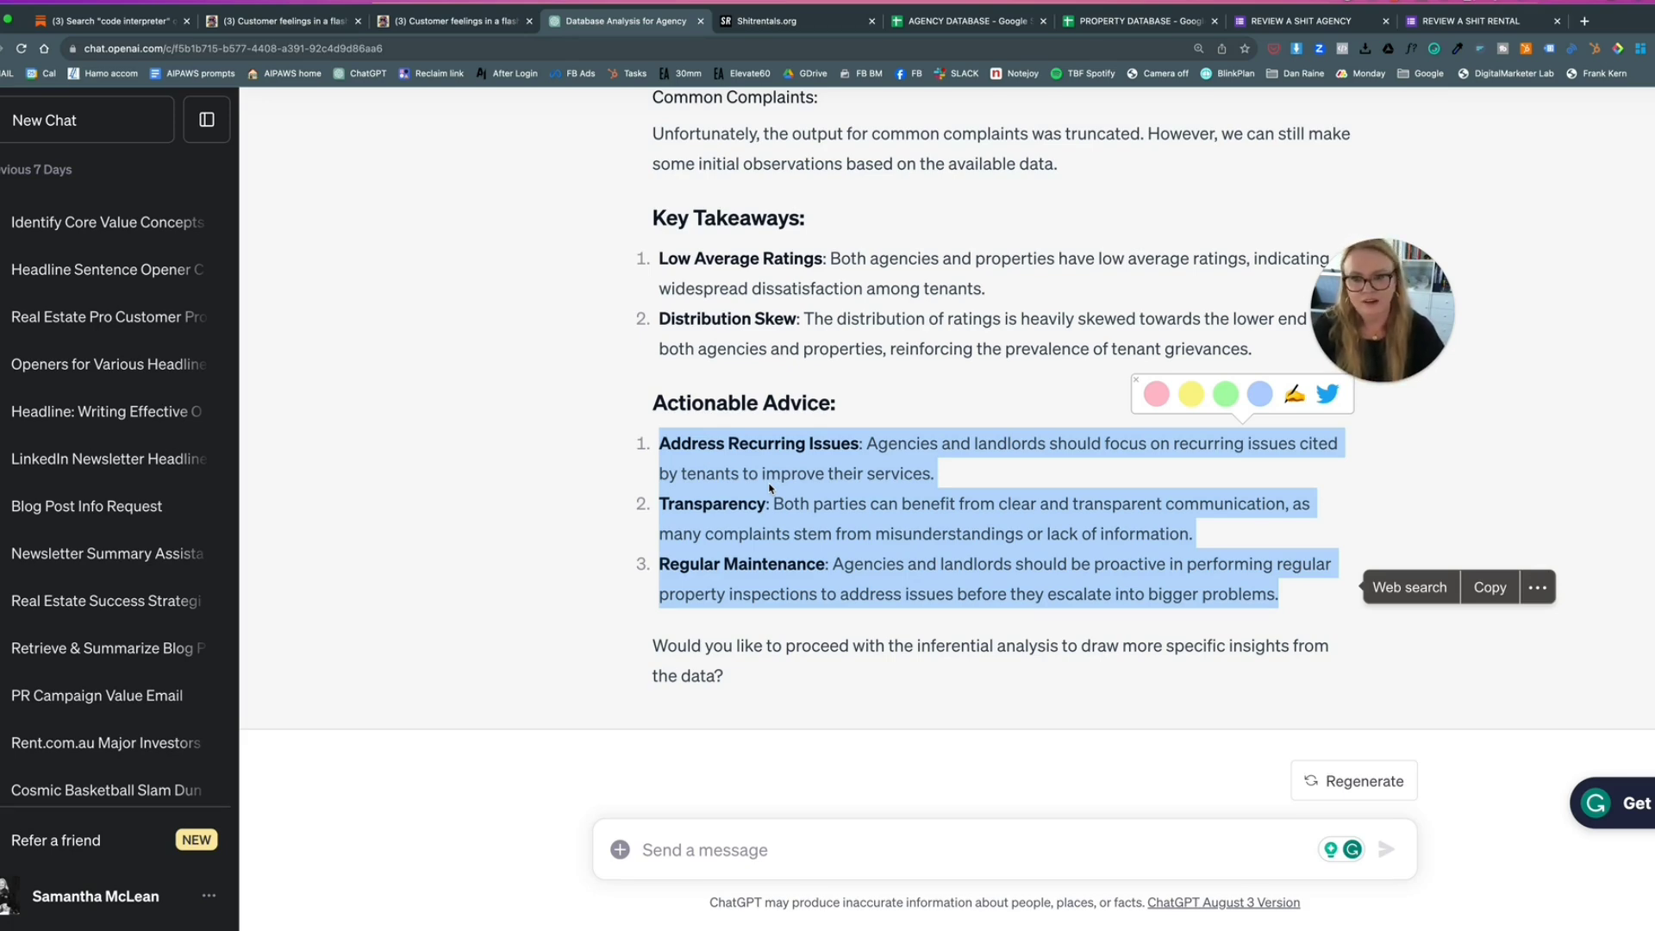
pyautogui.click(710, 849)
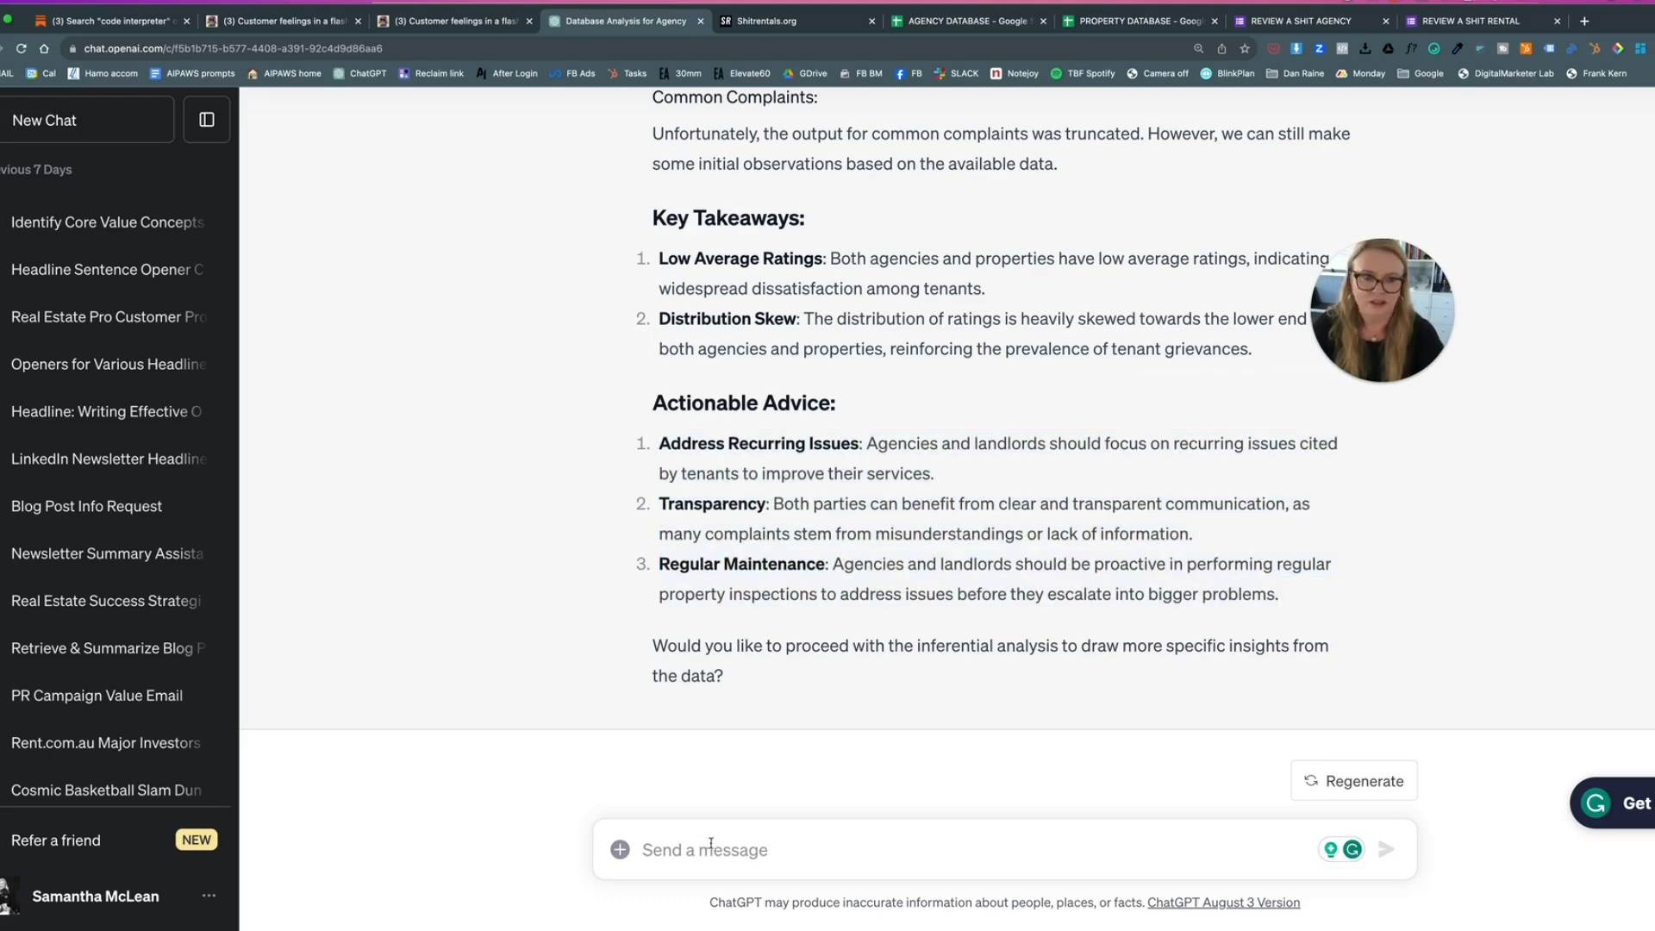
pyautogui.write('yes please')
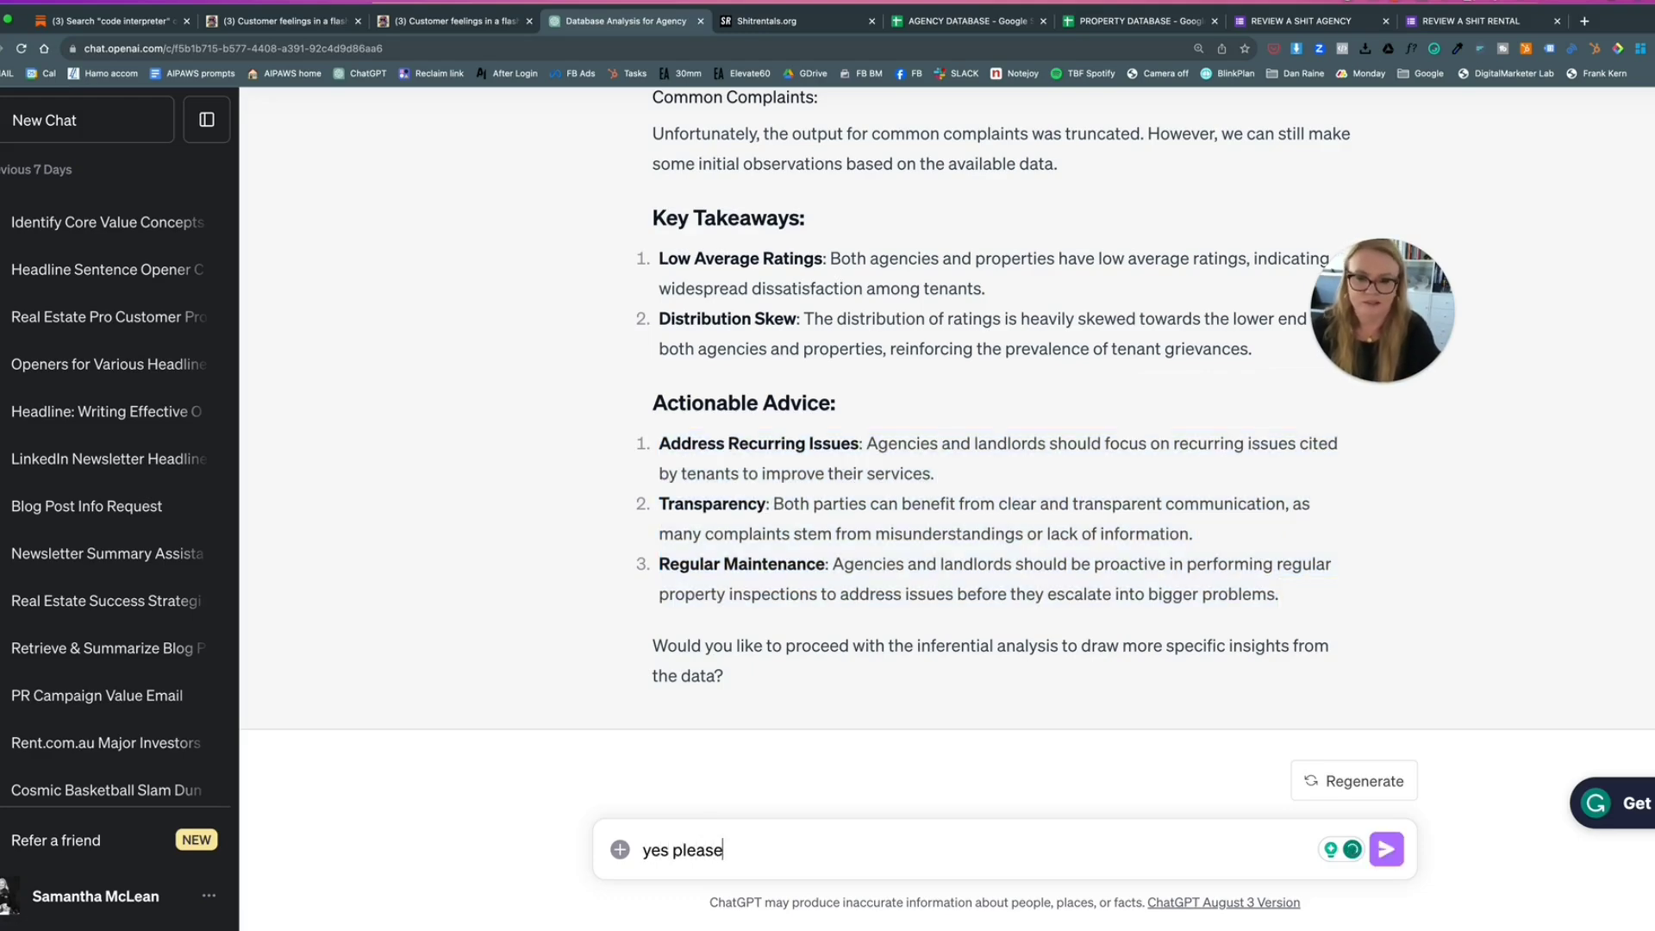
pyautogui.press('Return')
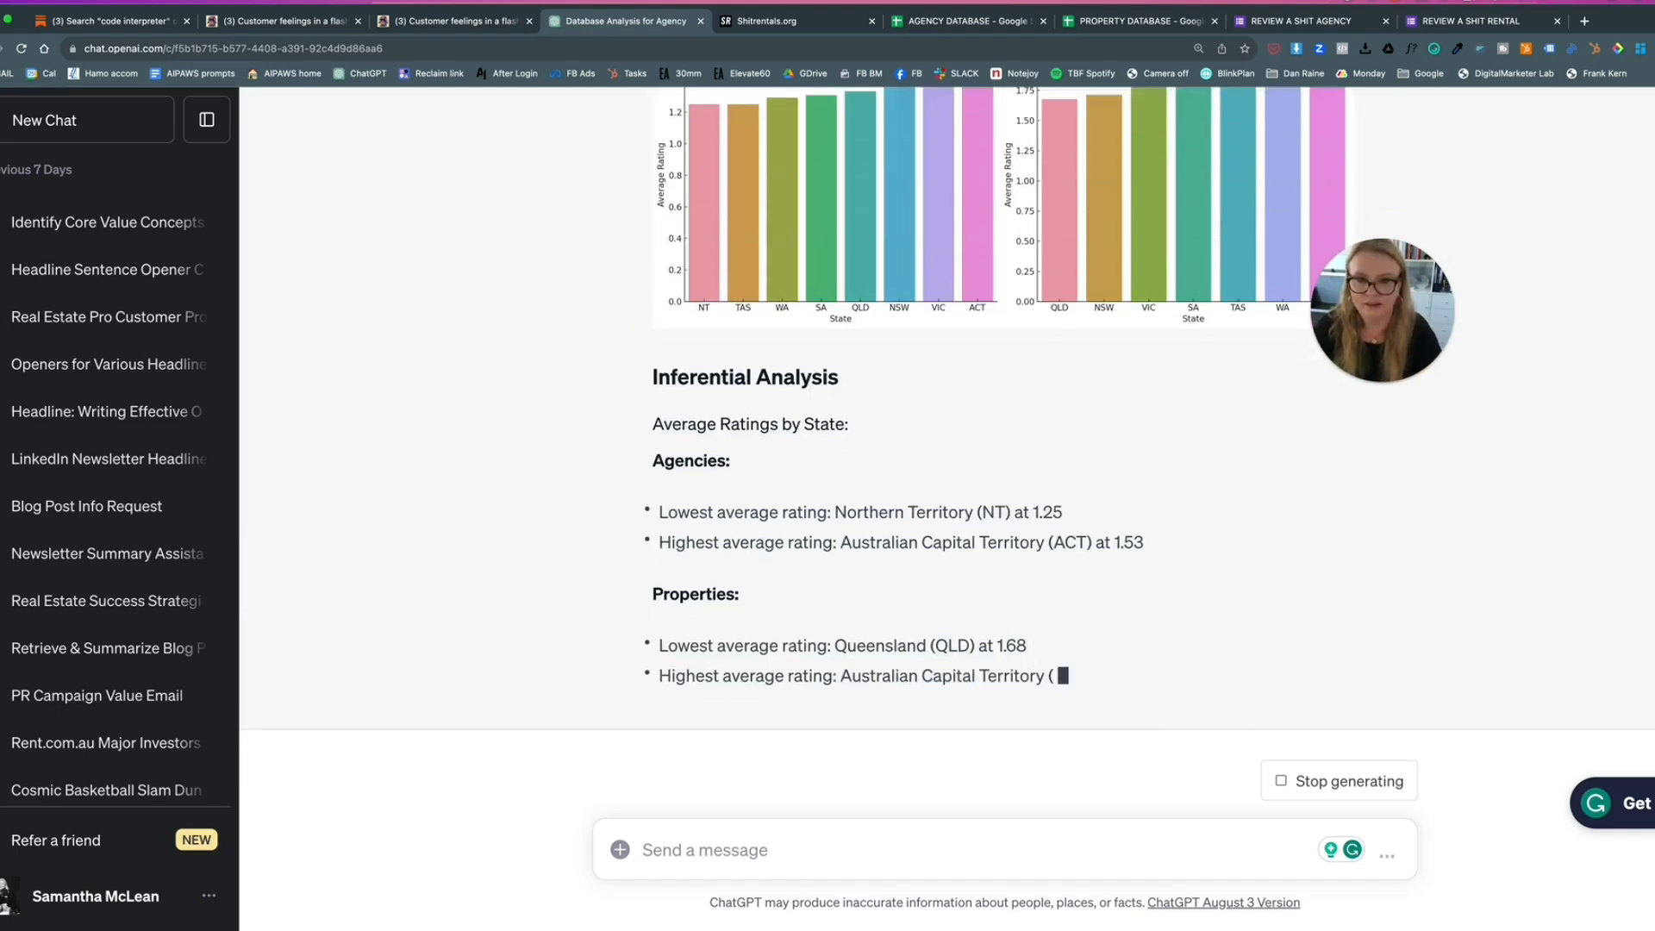
# - Examine the state-by-state rating charts and the Inferential Analysis response, from the average ratings through Key Takeaways and Actionable Advice
pyautogui.scroll(5, 712, 598)
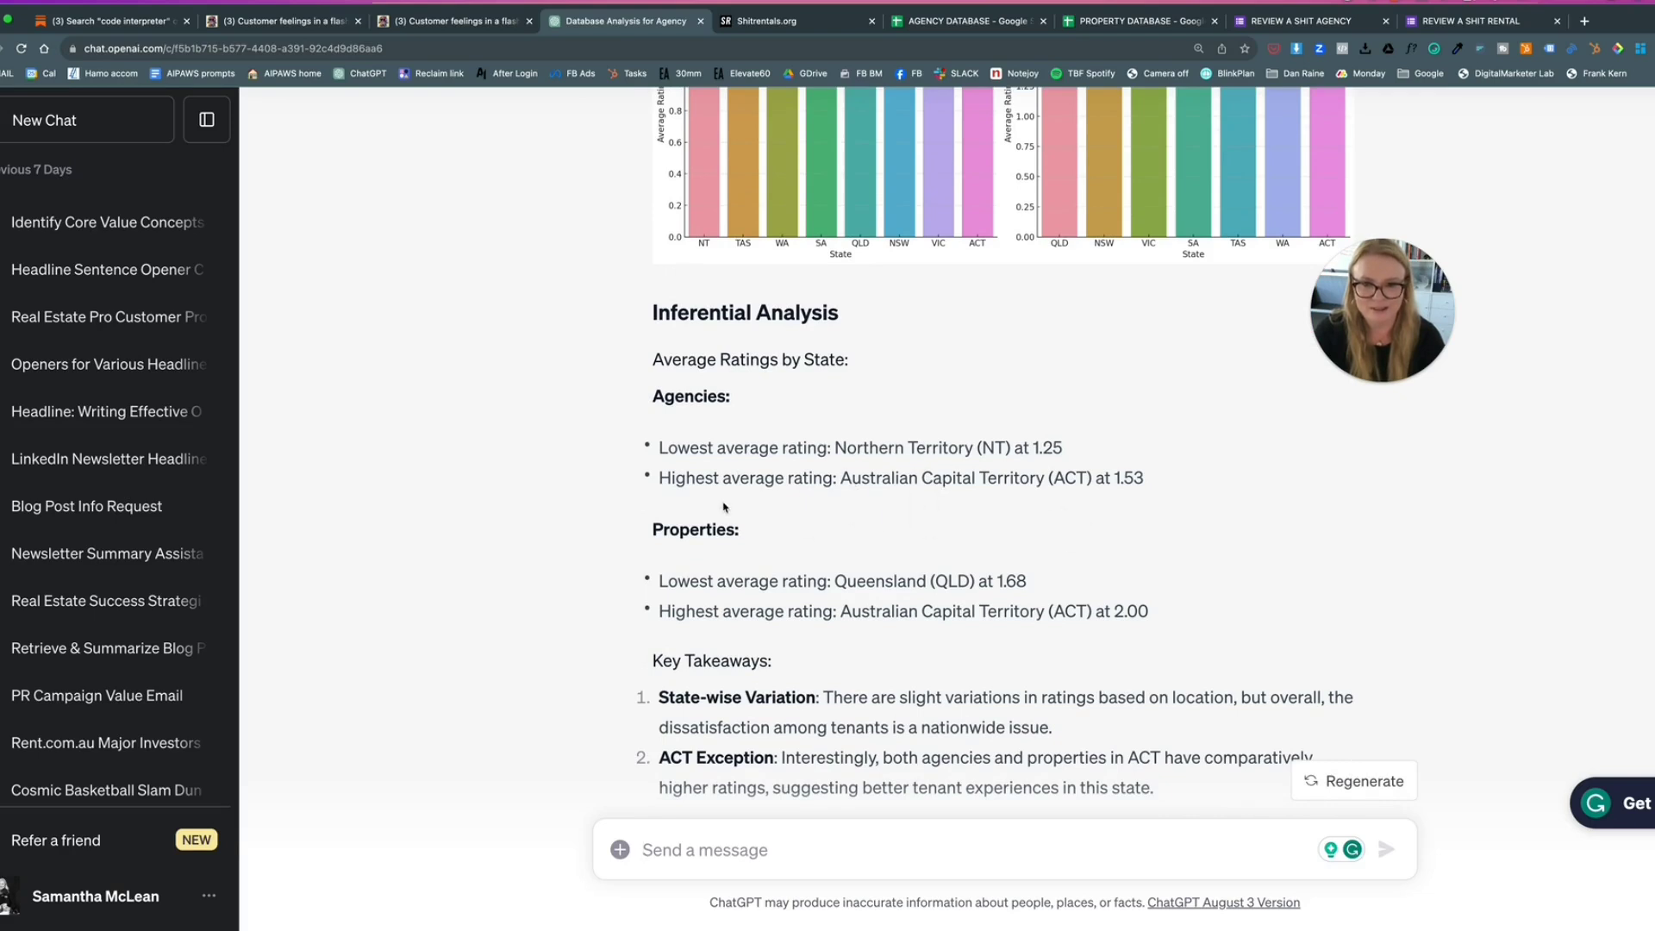
pyautogui.scroll(-2, 833, 548)
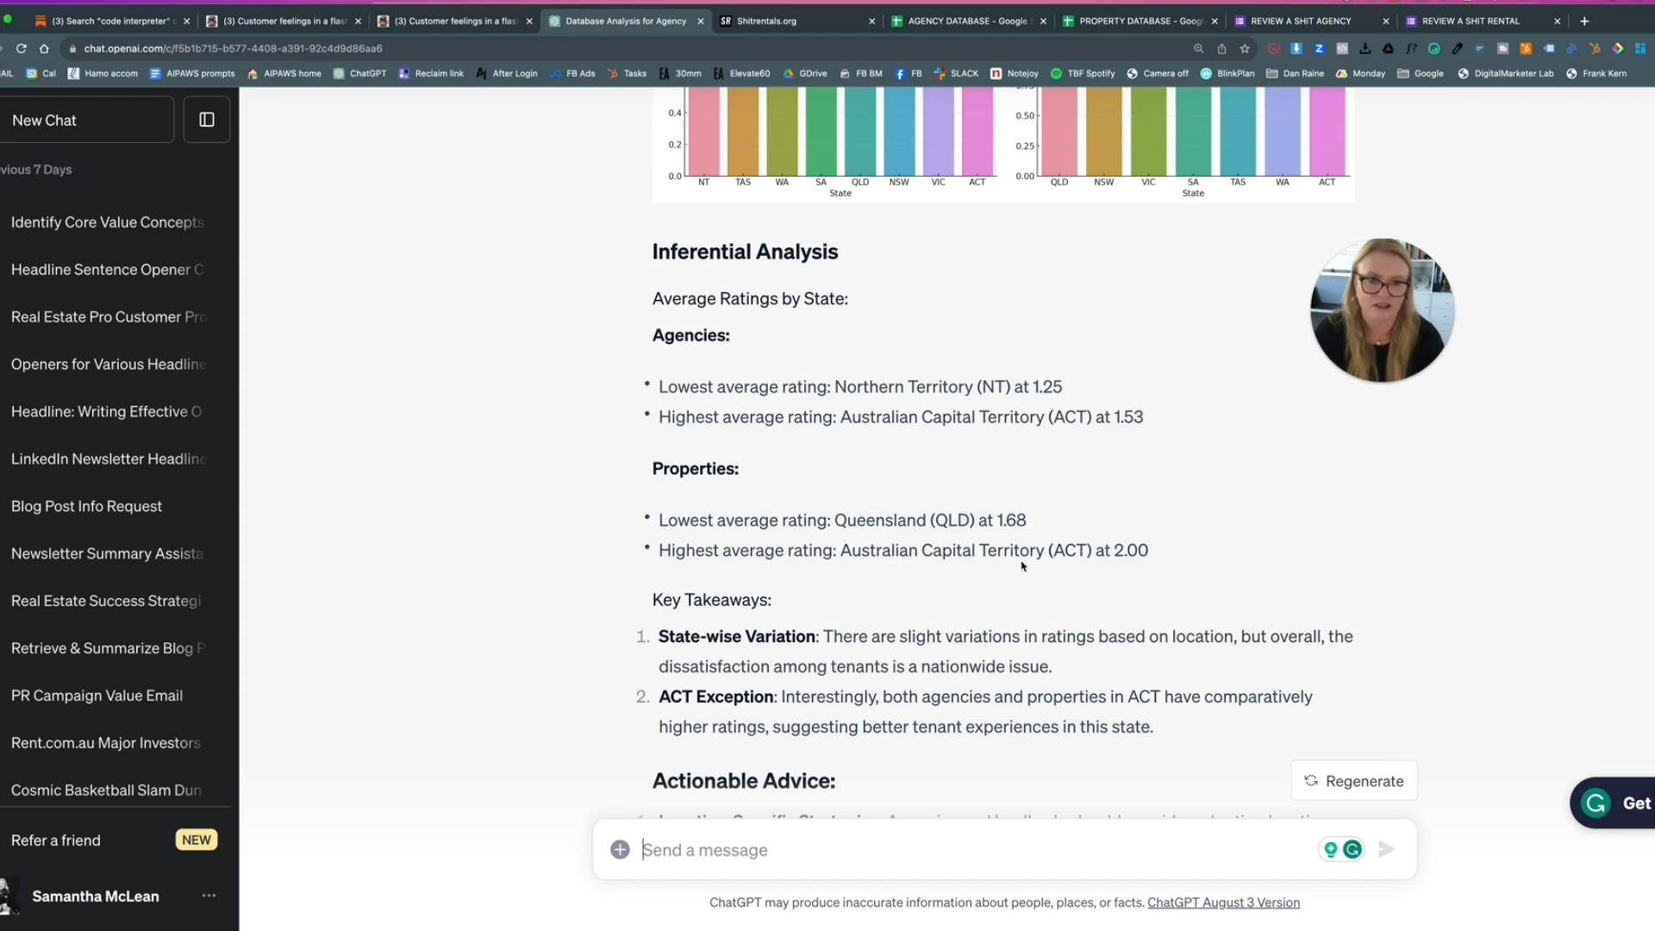
pyautogui.scroll(-3, 1151, 573)
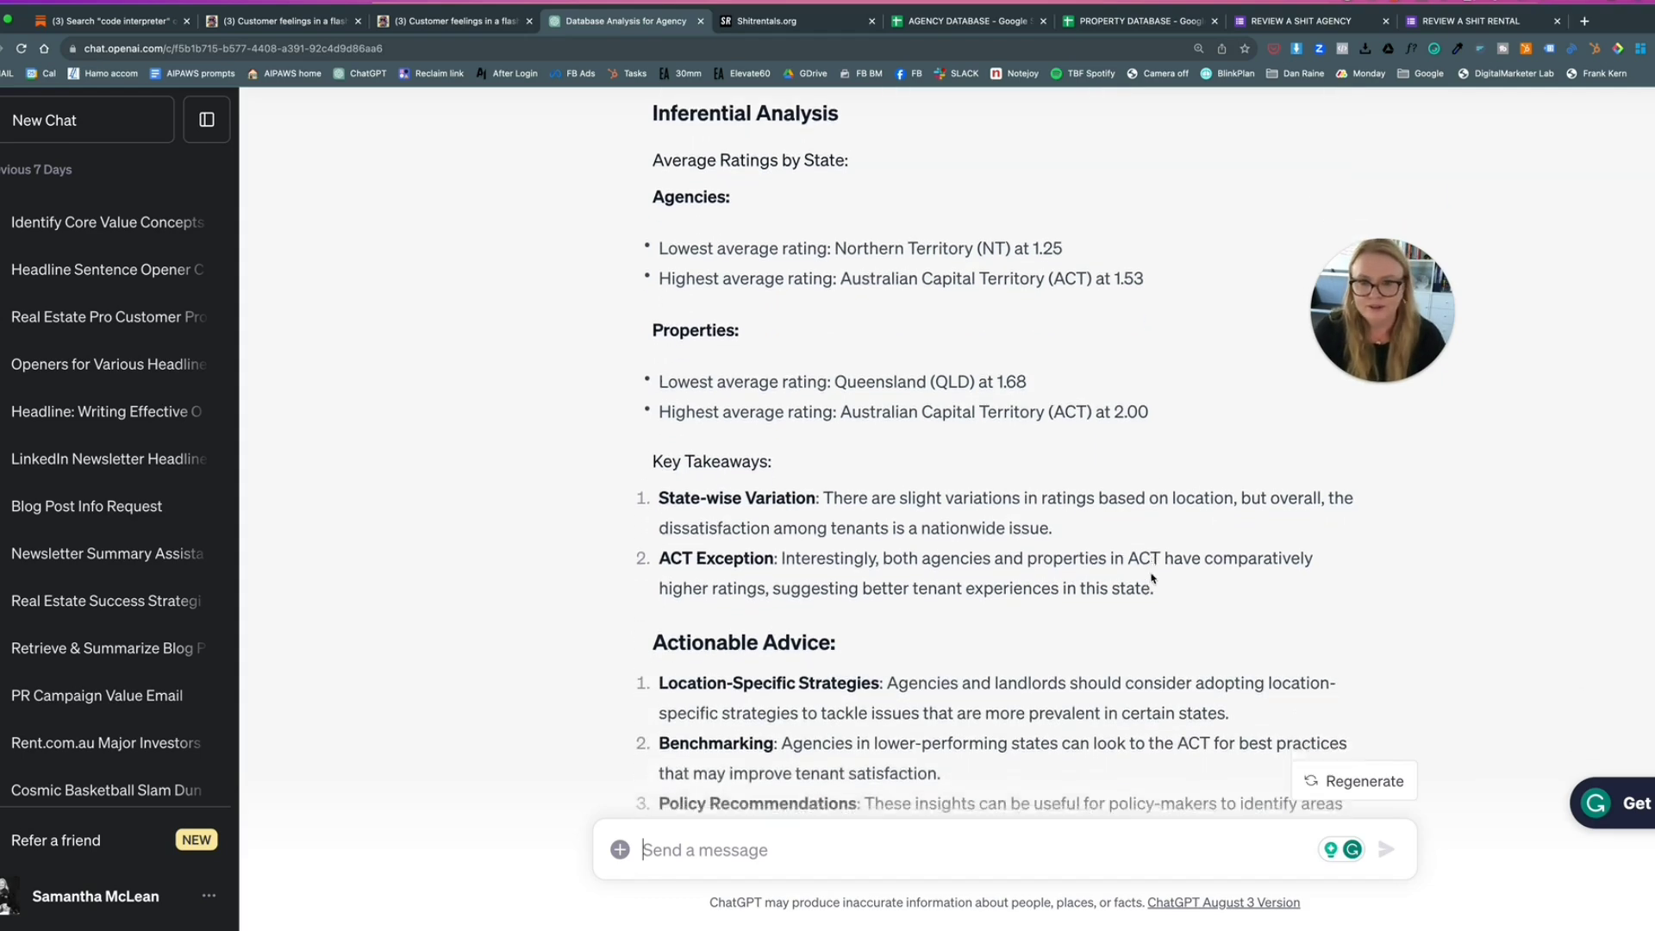
pyautogui.scroll(-2, 1153, 578)
pyautogui.scroll(6, 913, 661)
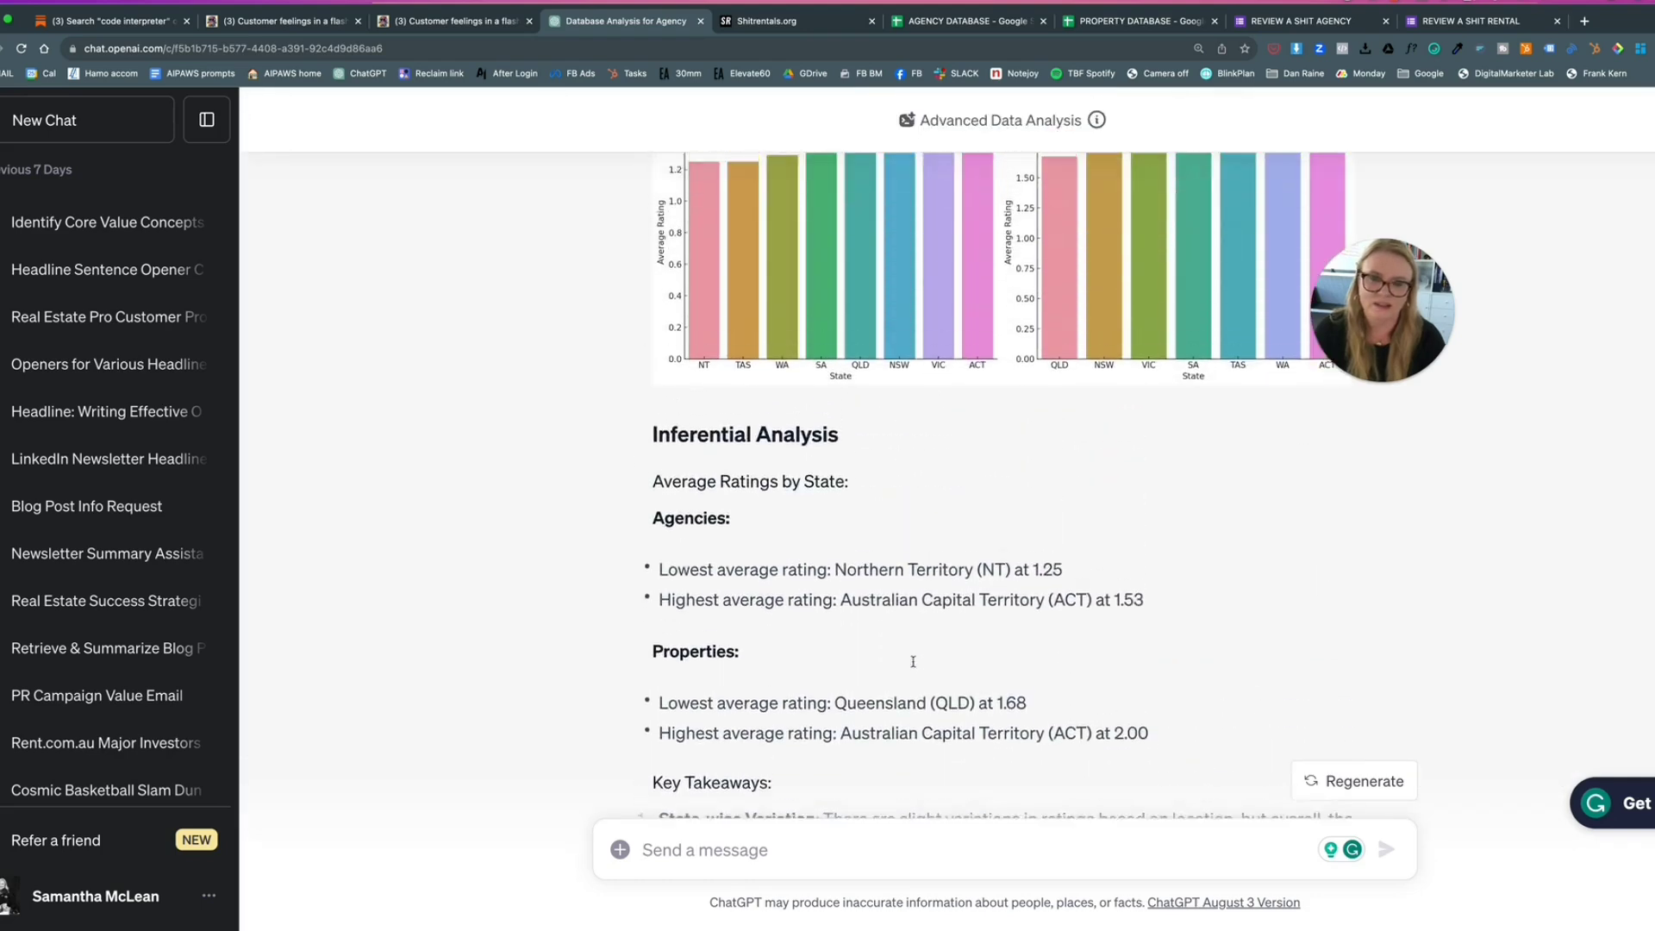
pyautogui.scroll(2, 913, 661)
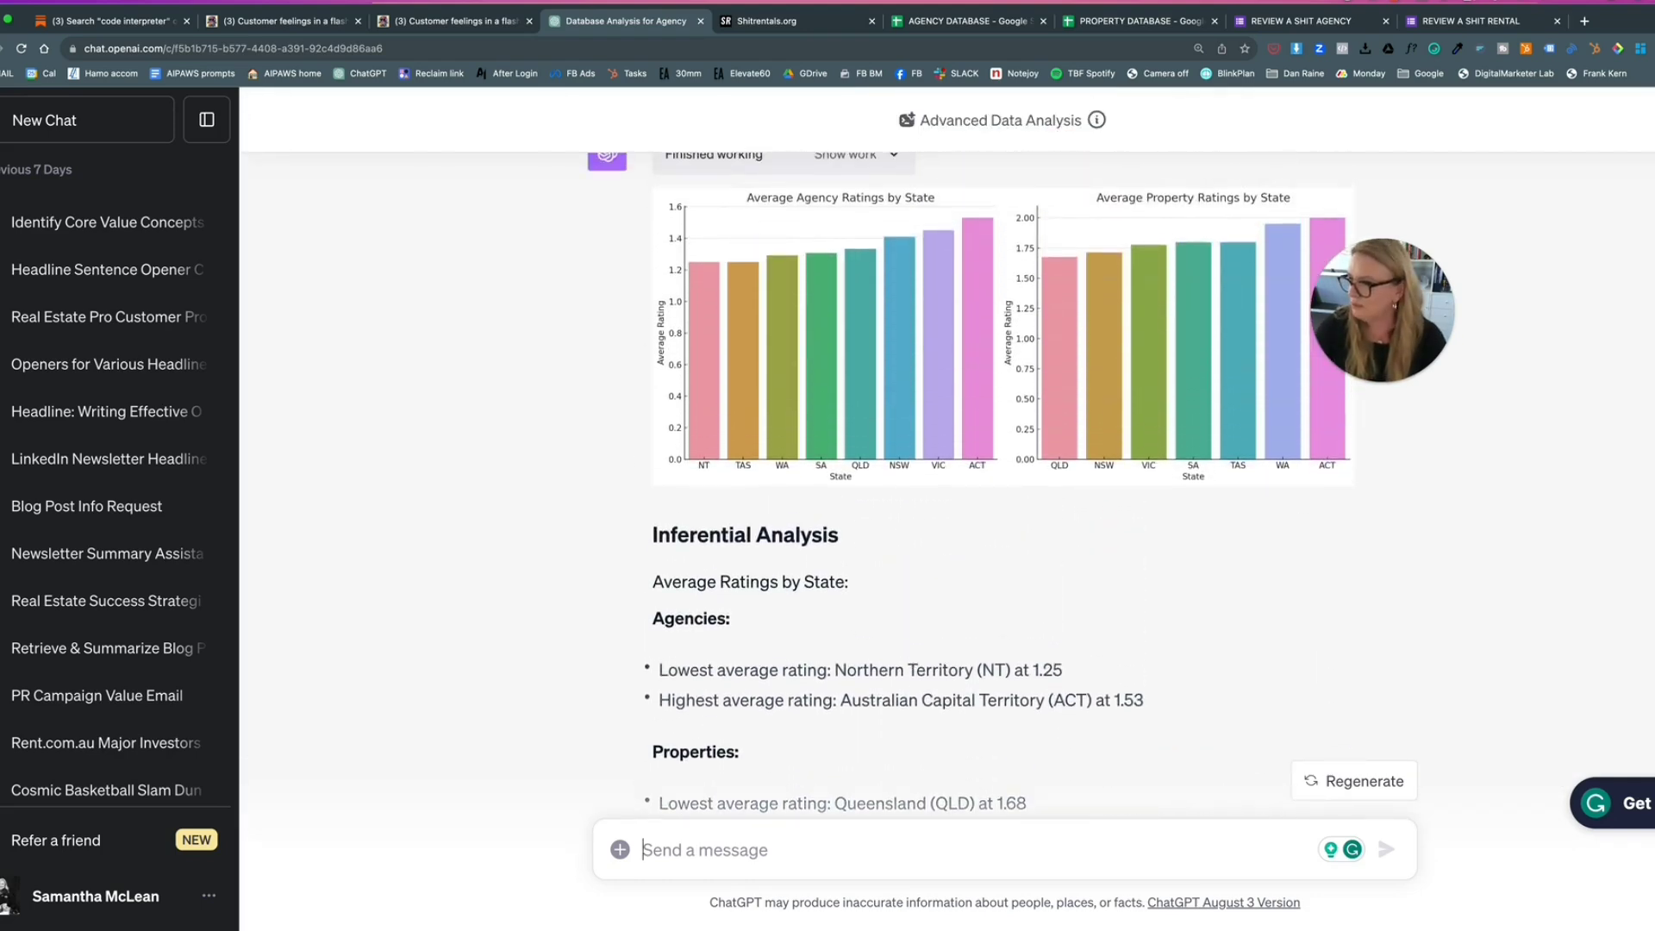
pyautogui.scroll(4, 536, 572)
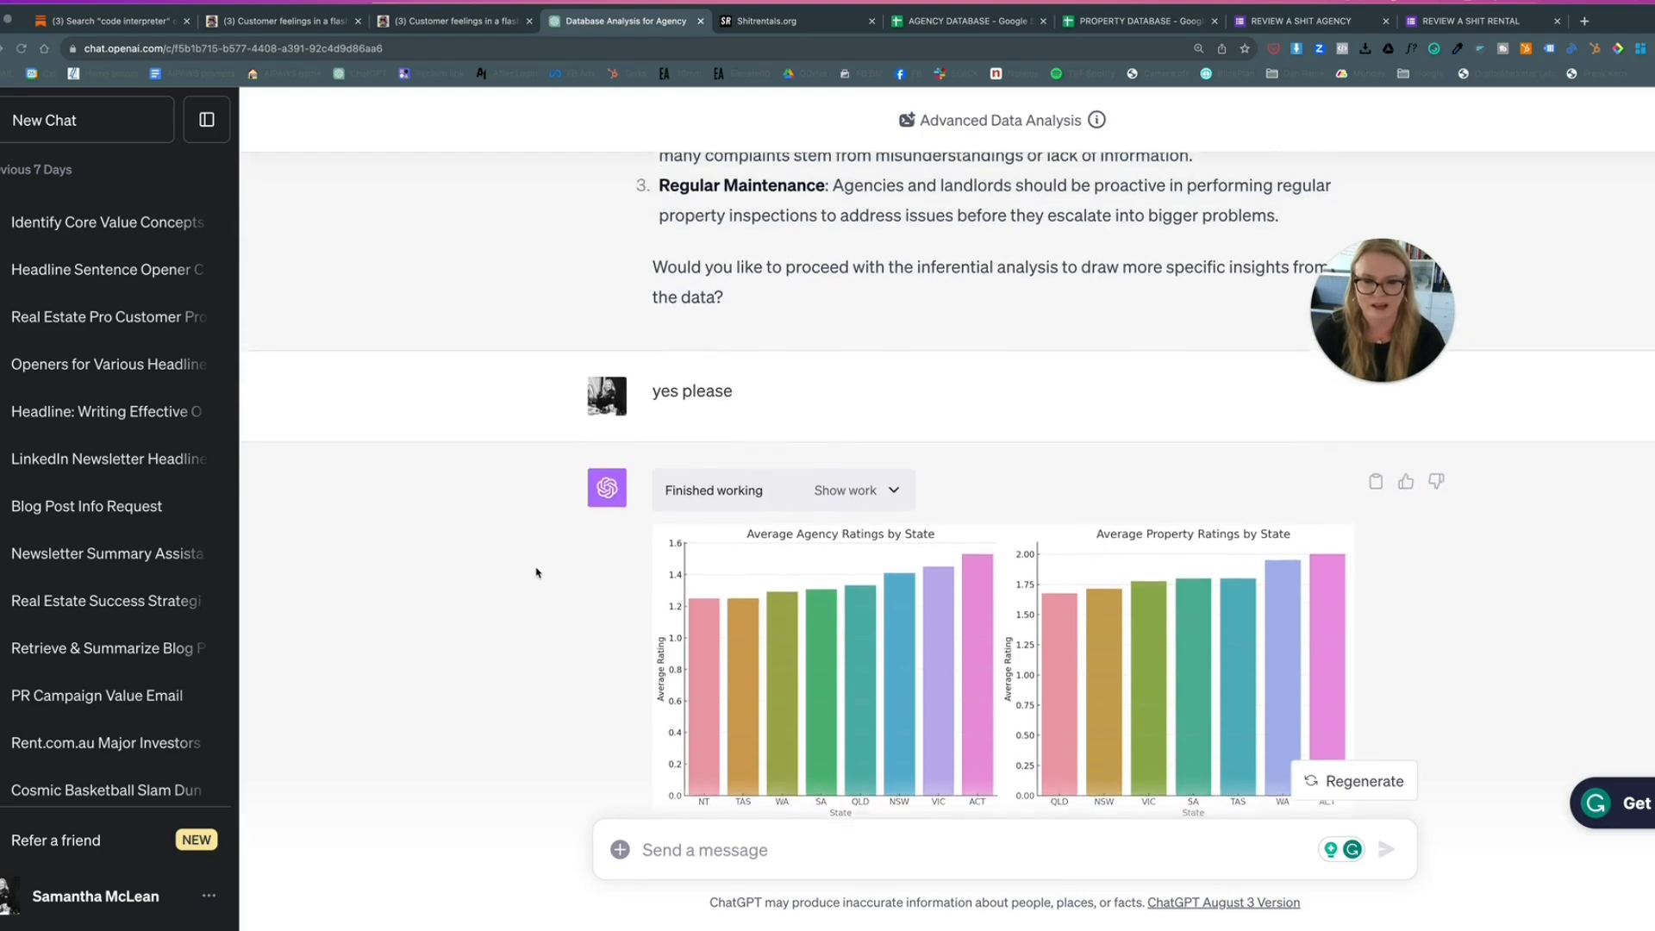
pyautogui.scroll(-3, 536, 572)
pyautogui.scroll(-3, 537, 572)
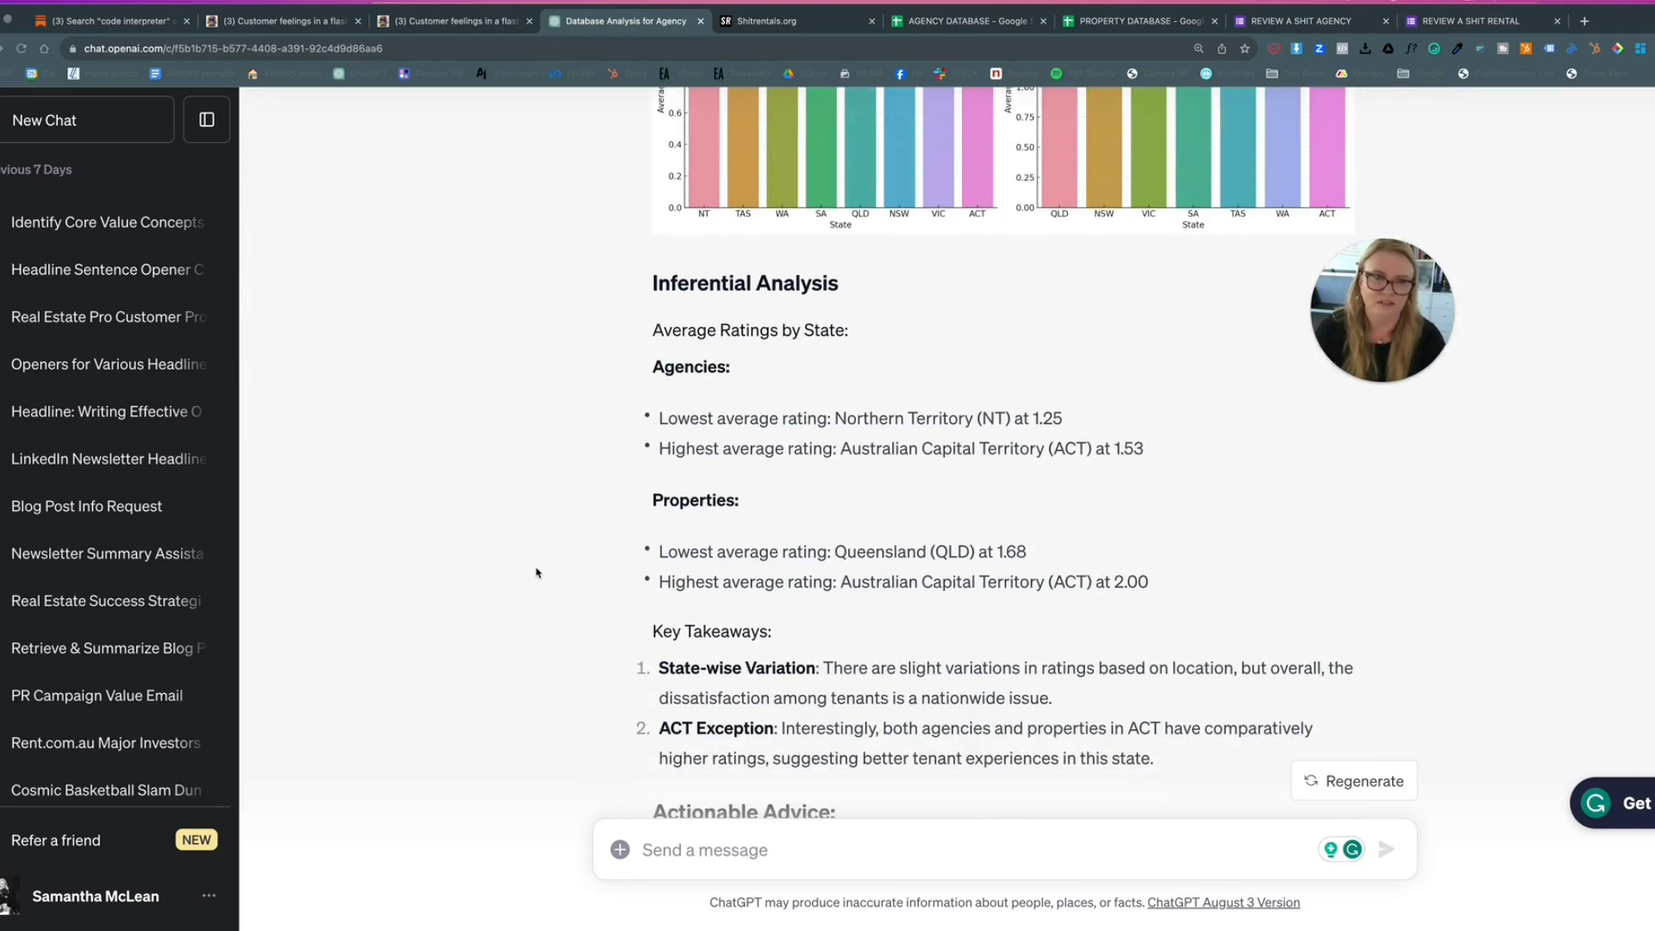
pyautogui.scroll(2, 536, 573)
pyautogui.scroll(-7, 536, 573)
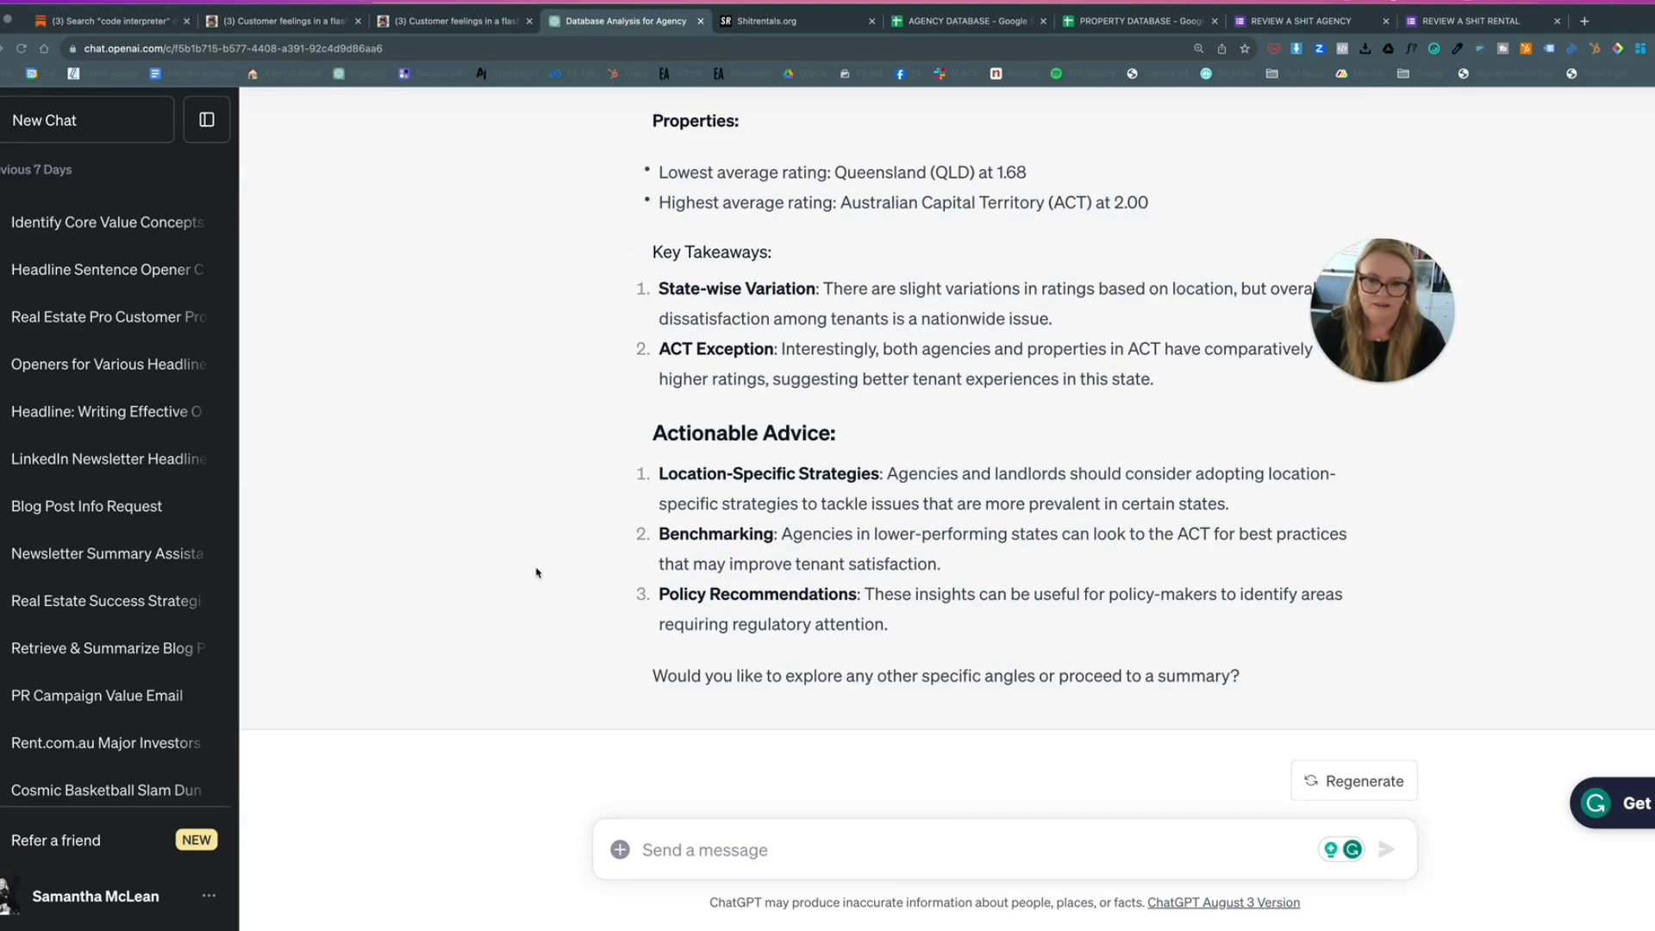
pyautogui.scroll(2, 938, 505)
pyautogui.scroll(-2, 937, 506)
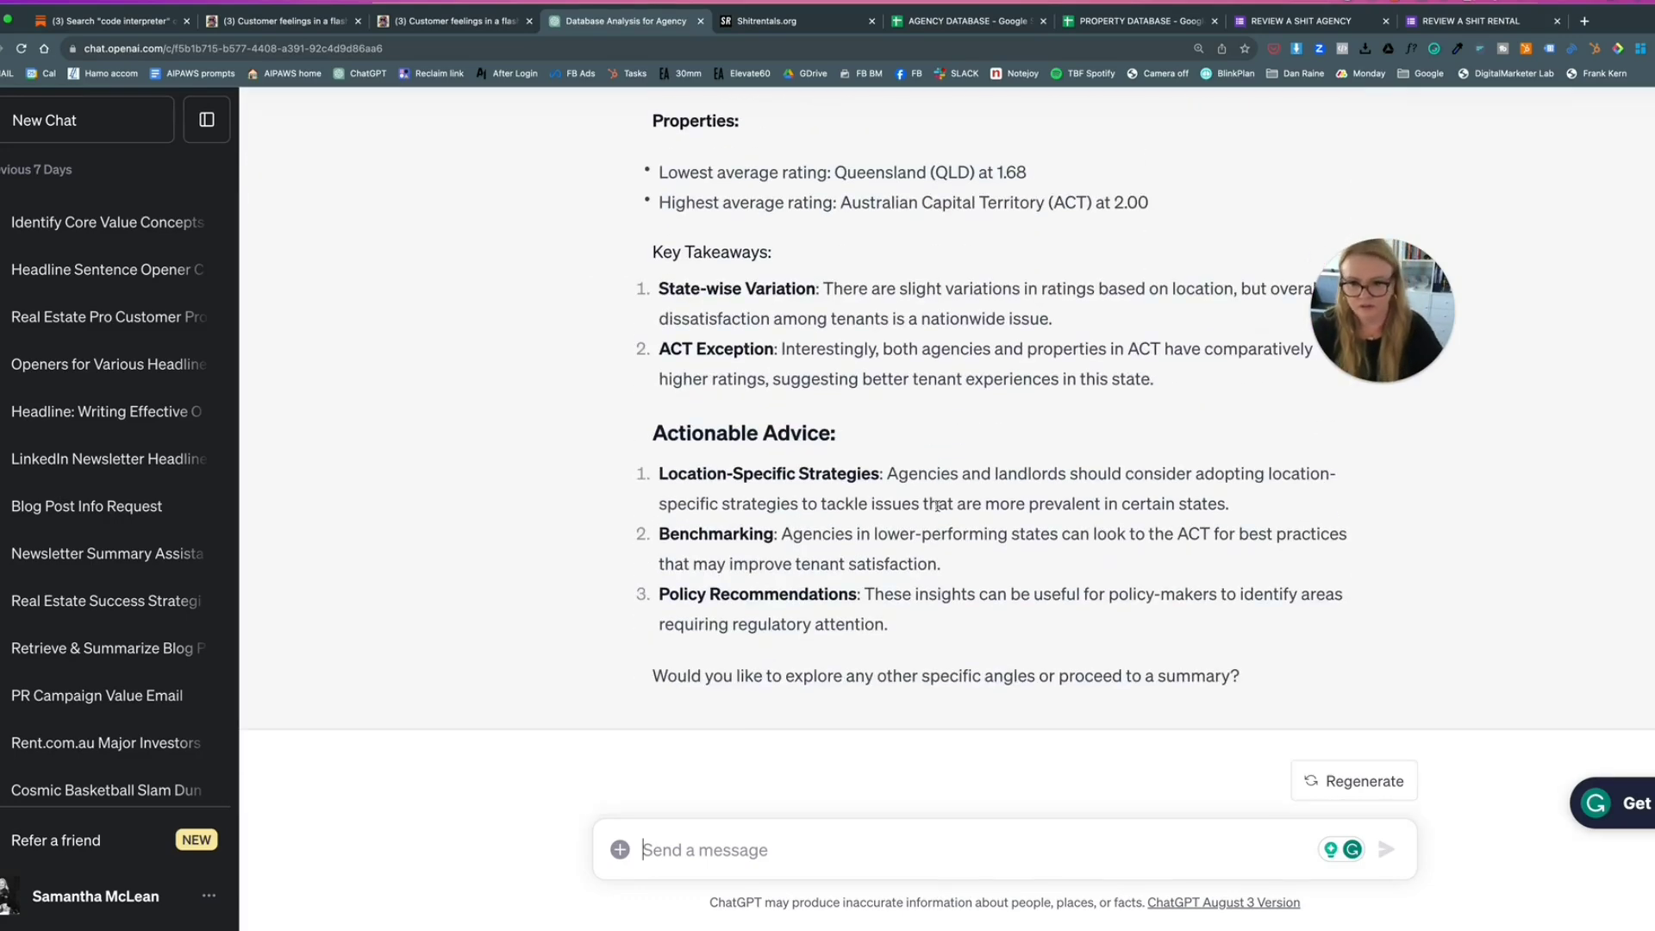
# - Ask for the lowest ratings per state by sending "Can you give me by state the 1 star ratings"
pyautogui.write('Can y')
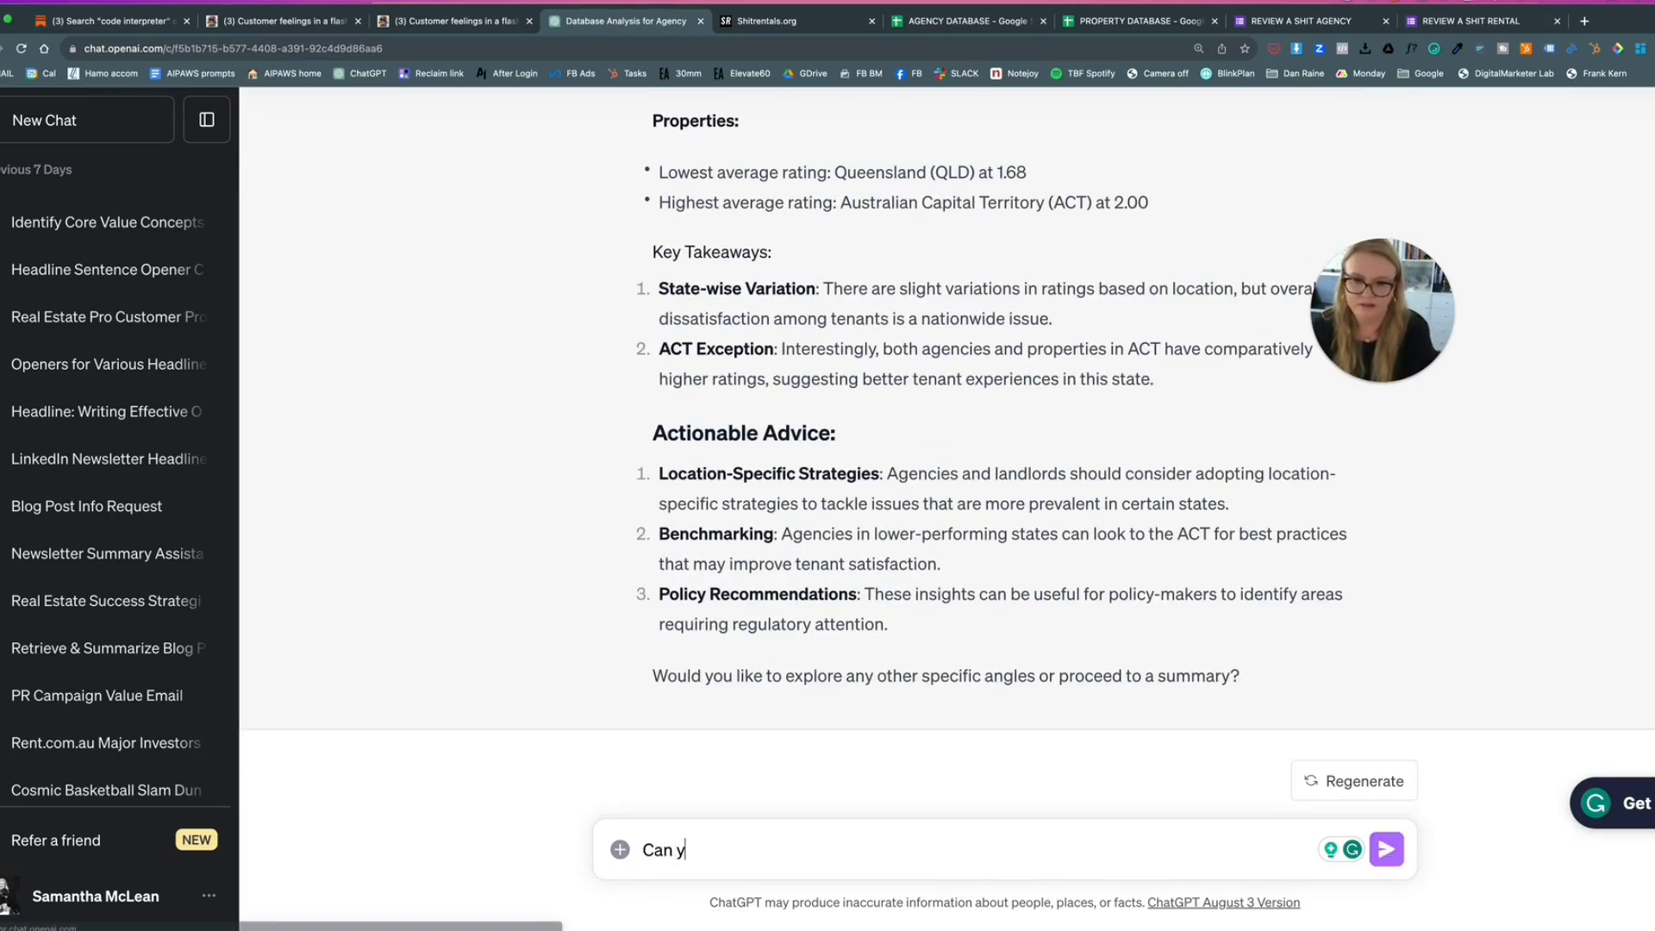
pyautogui.write('ou give me by state the 1')
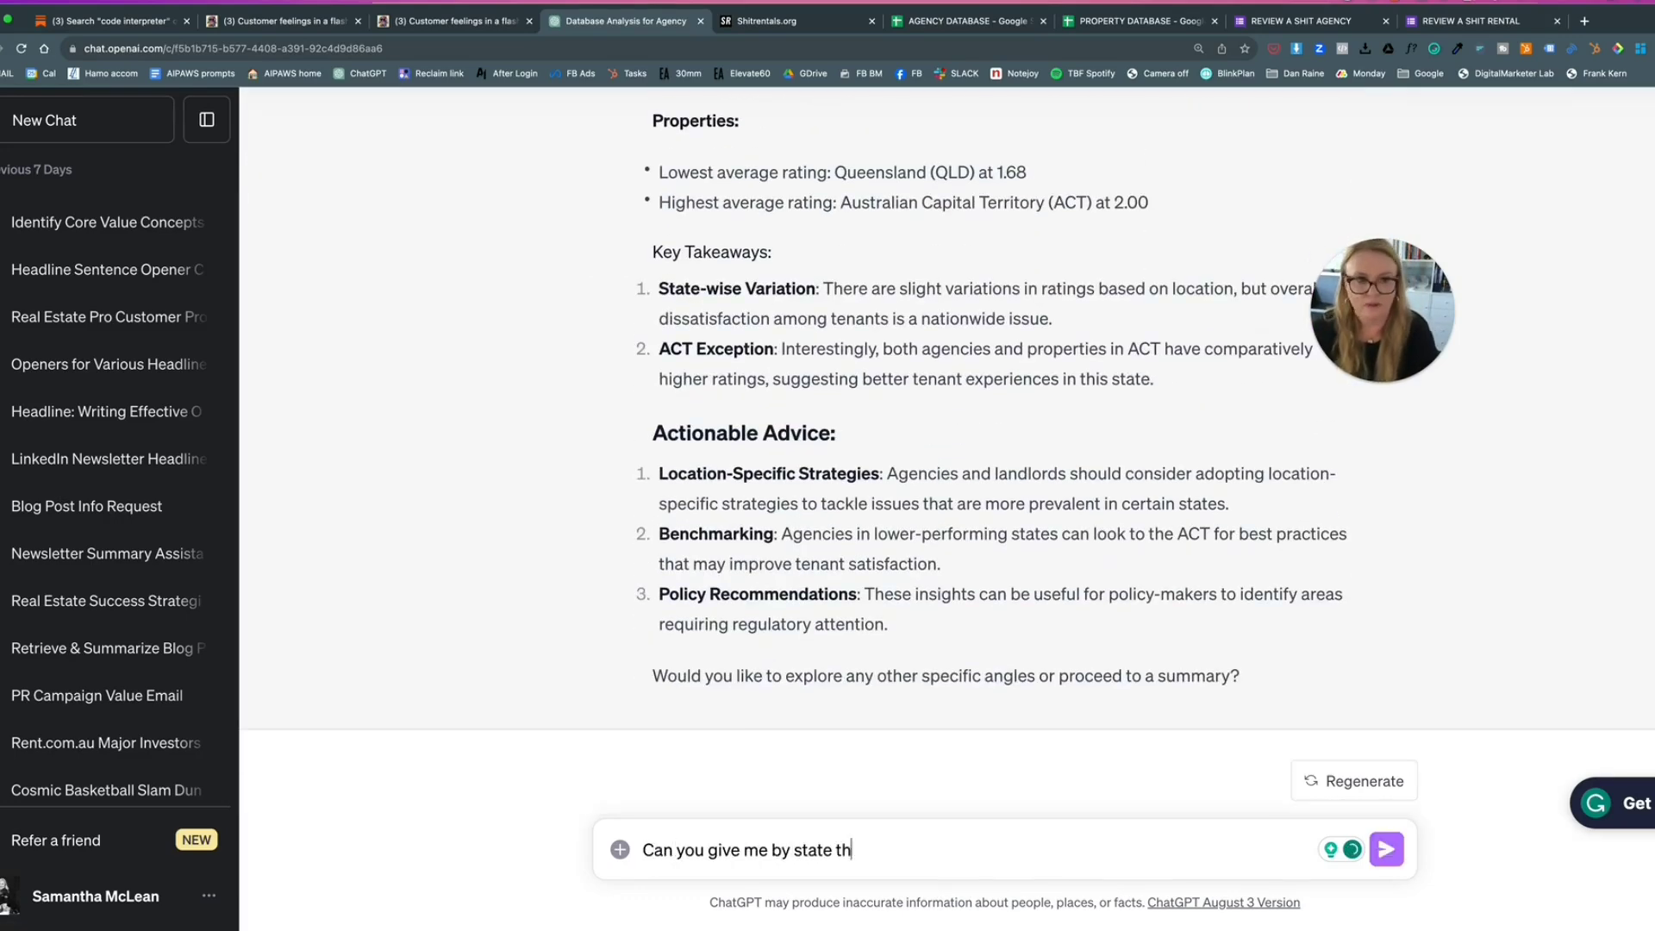
pyautogui.write(' star rat')
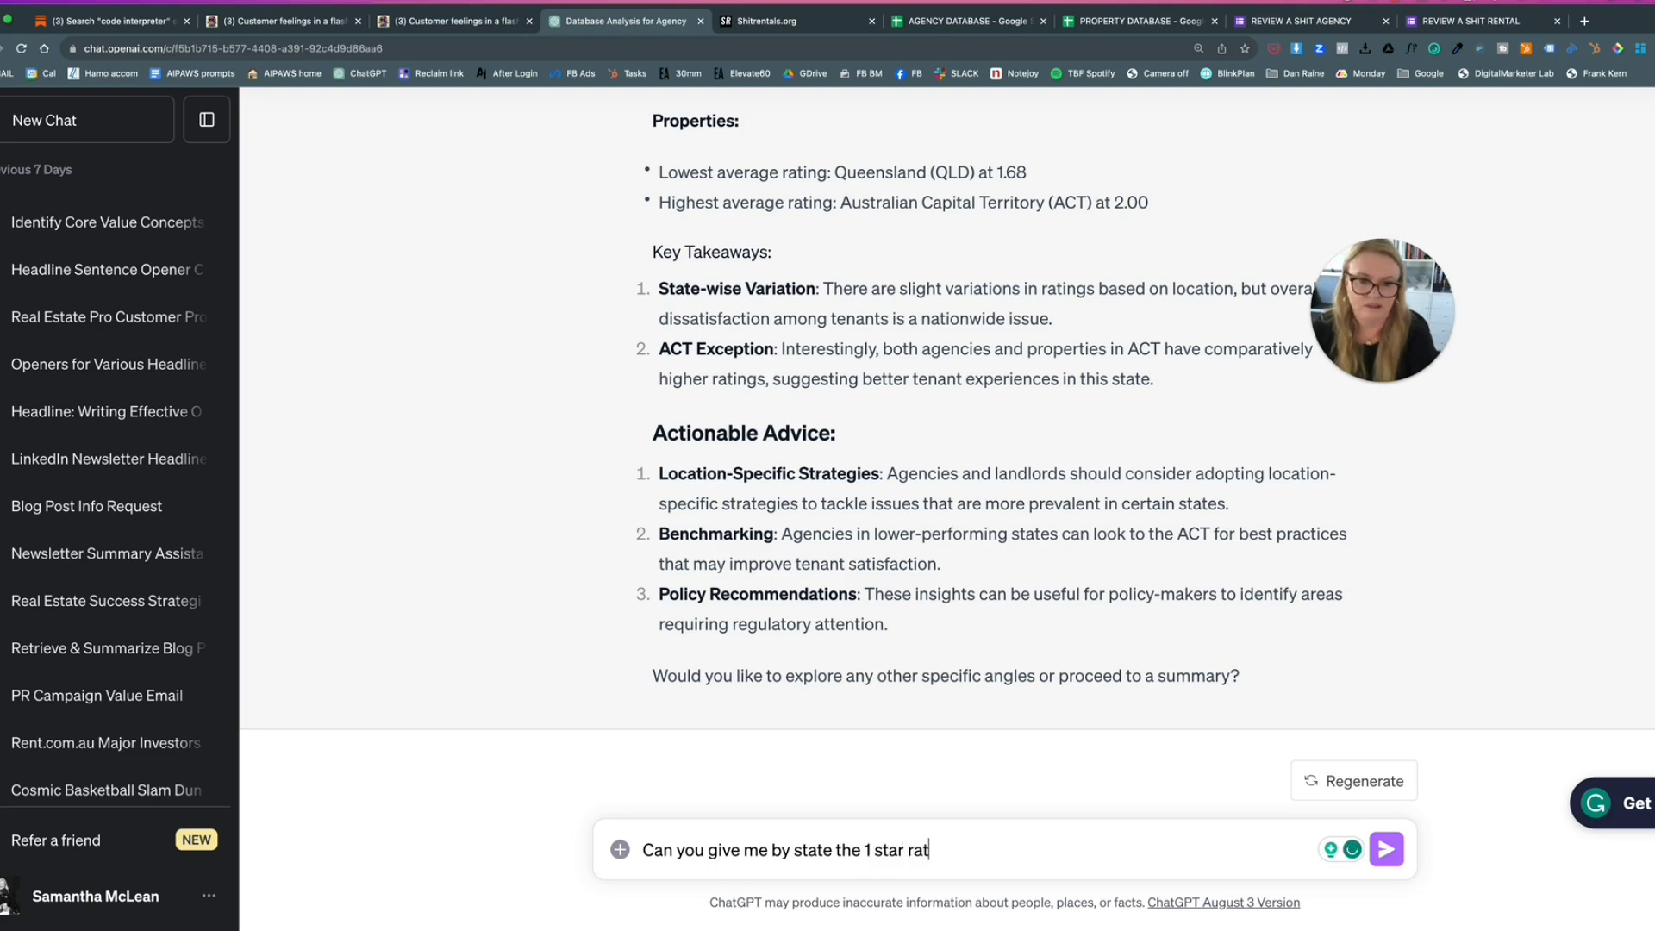
pyautogui.write('ings')
pyautogui.press('Return')
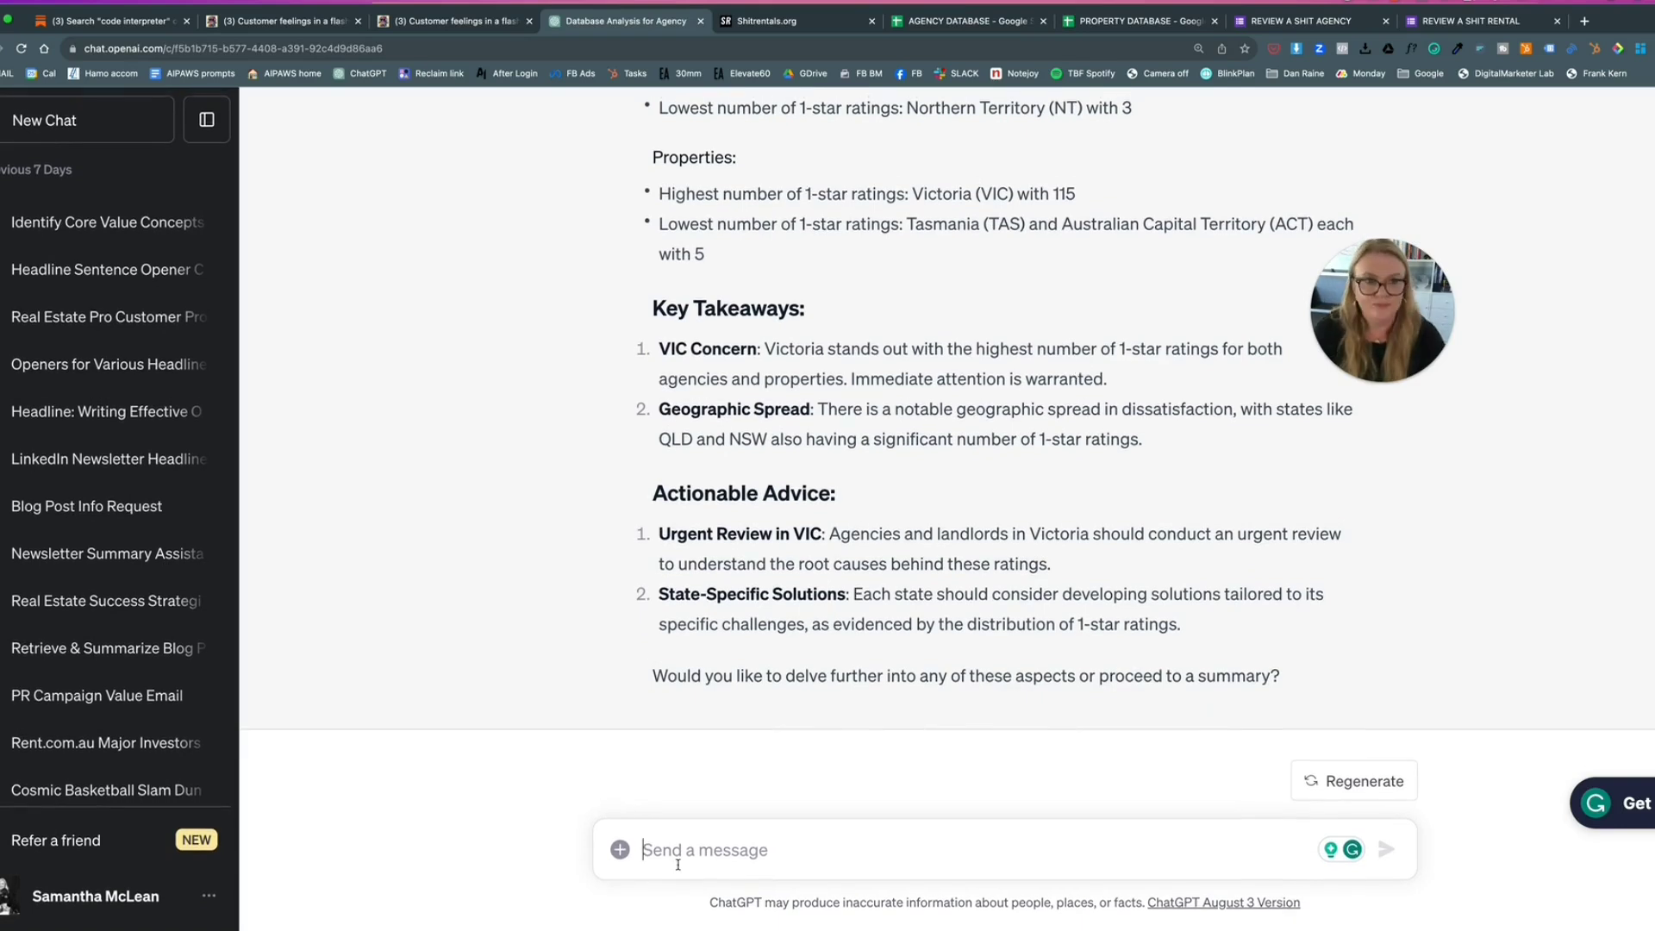
# - Send the question "What are the most common complaints about properties?"
pyautogui.click(678, 865)
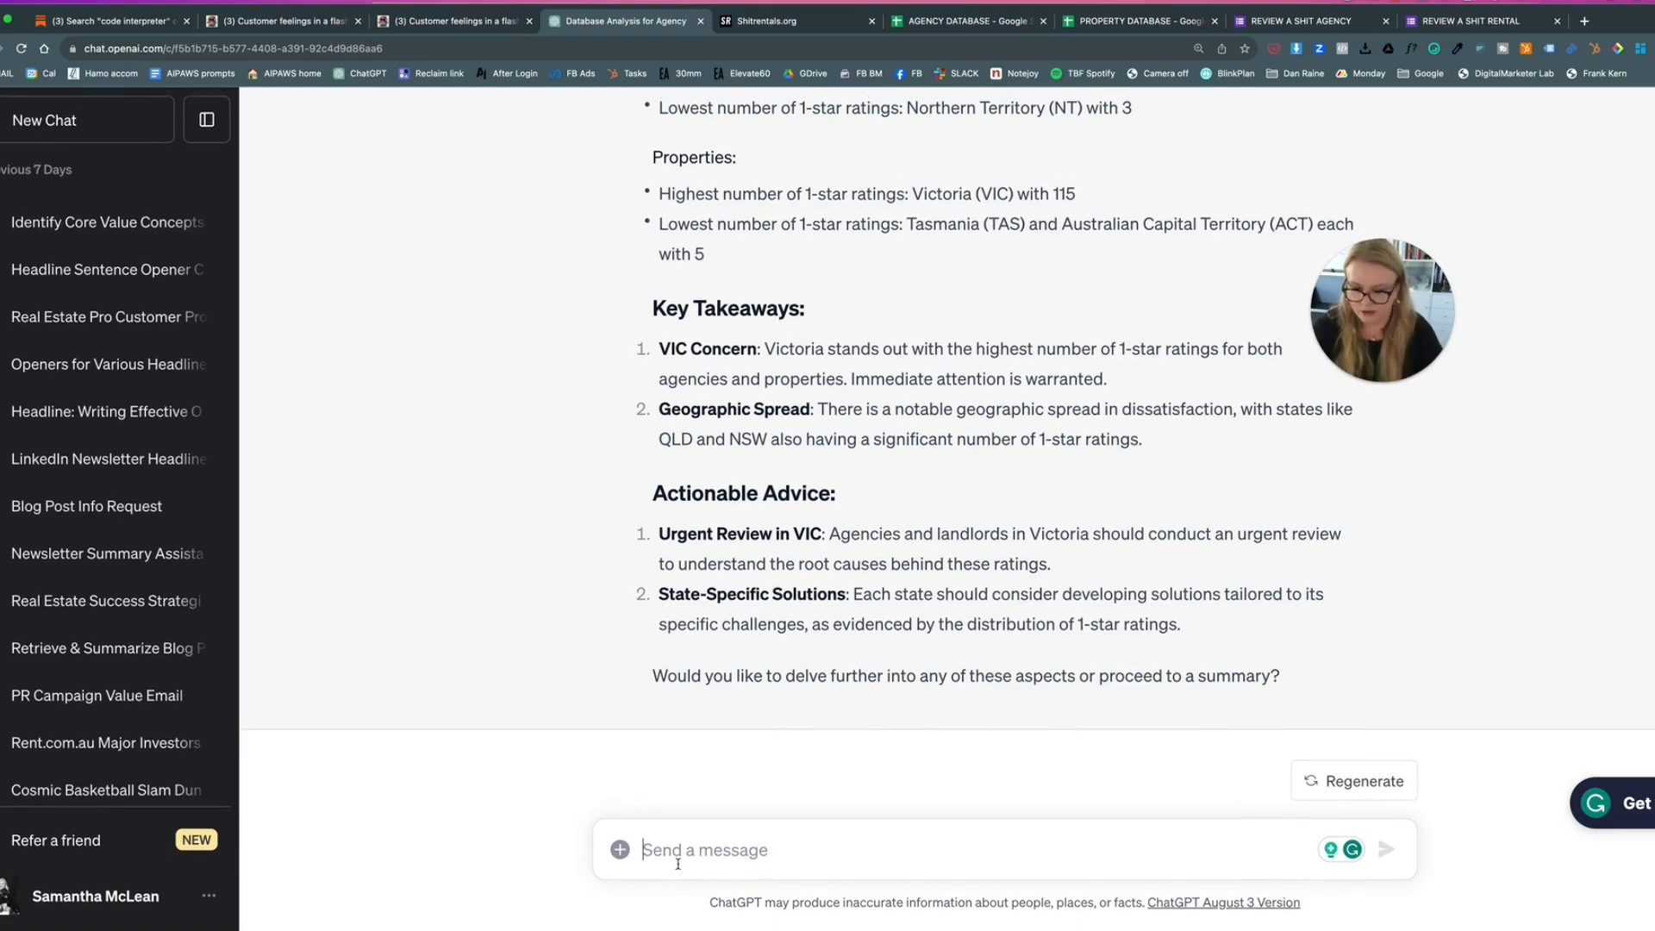
pyautogui.write('What')
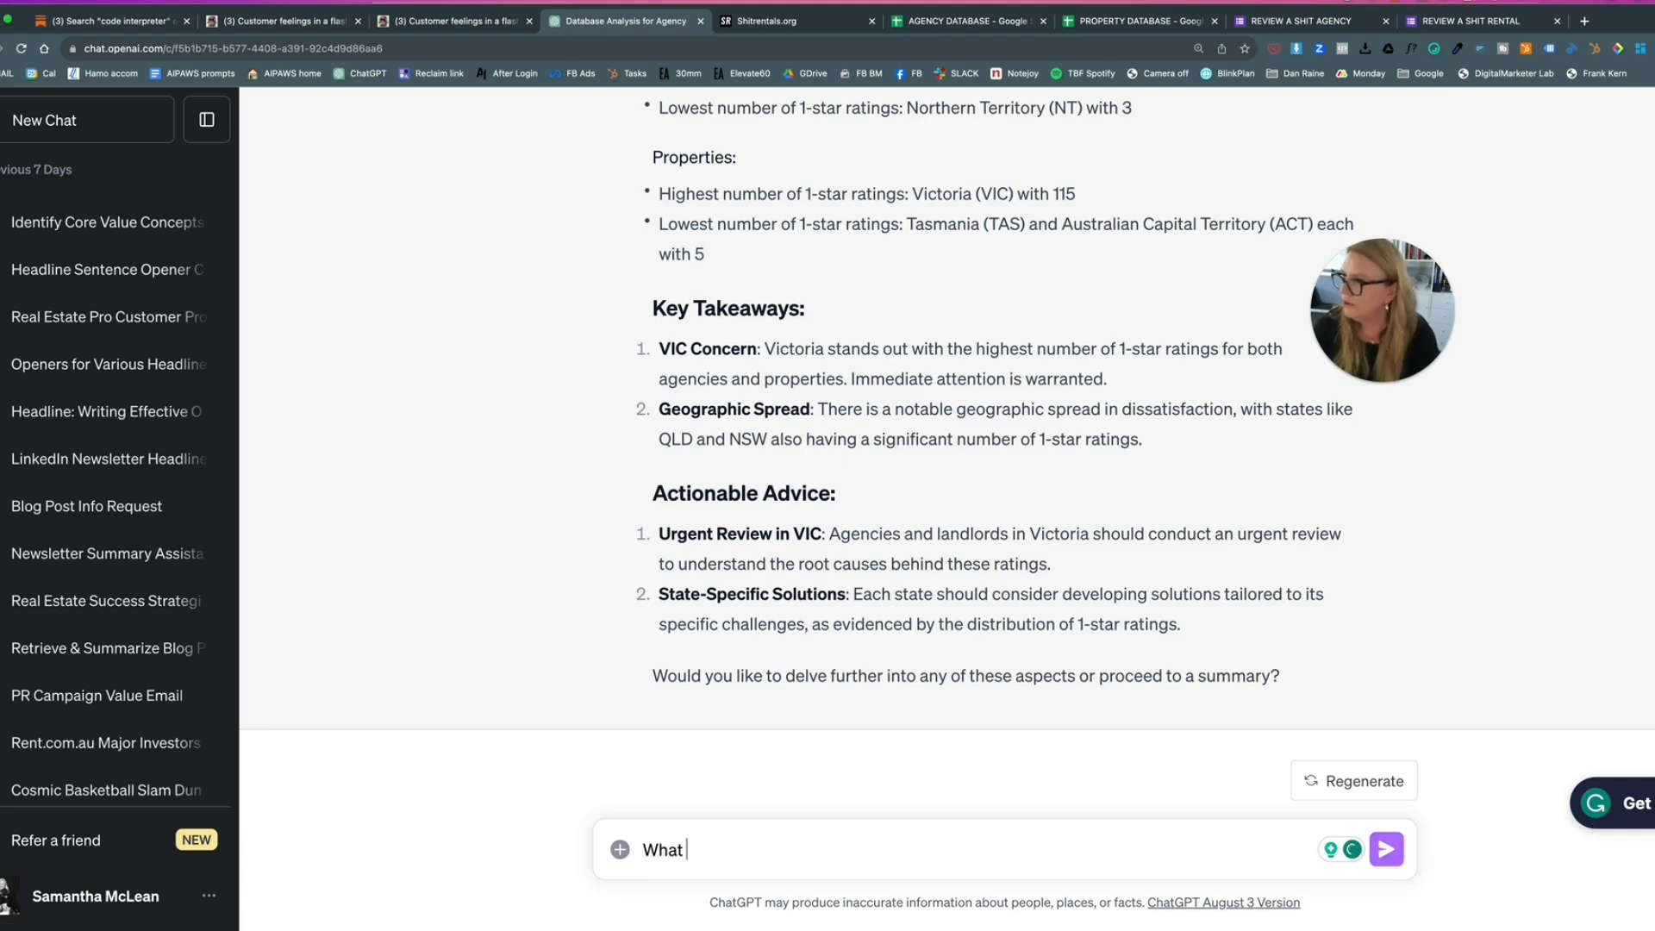
pyautogui.write(' are the mos')
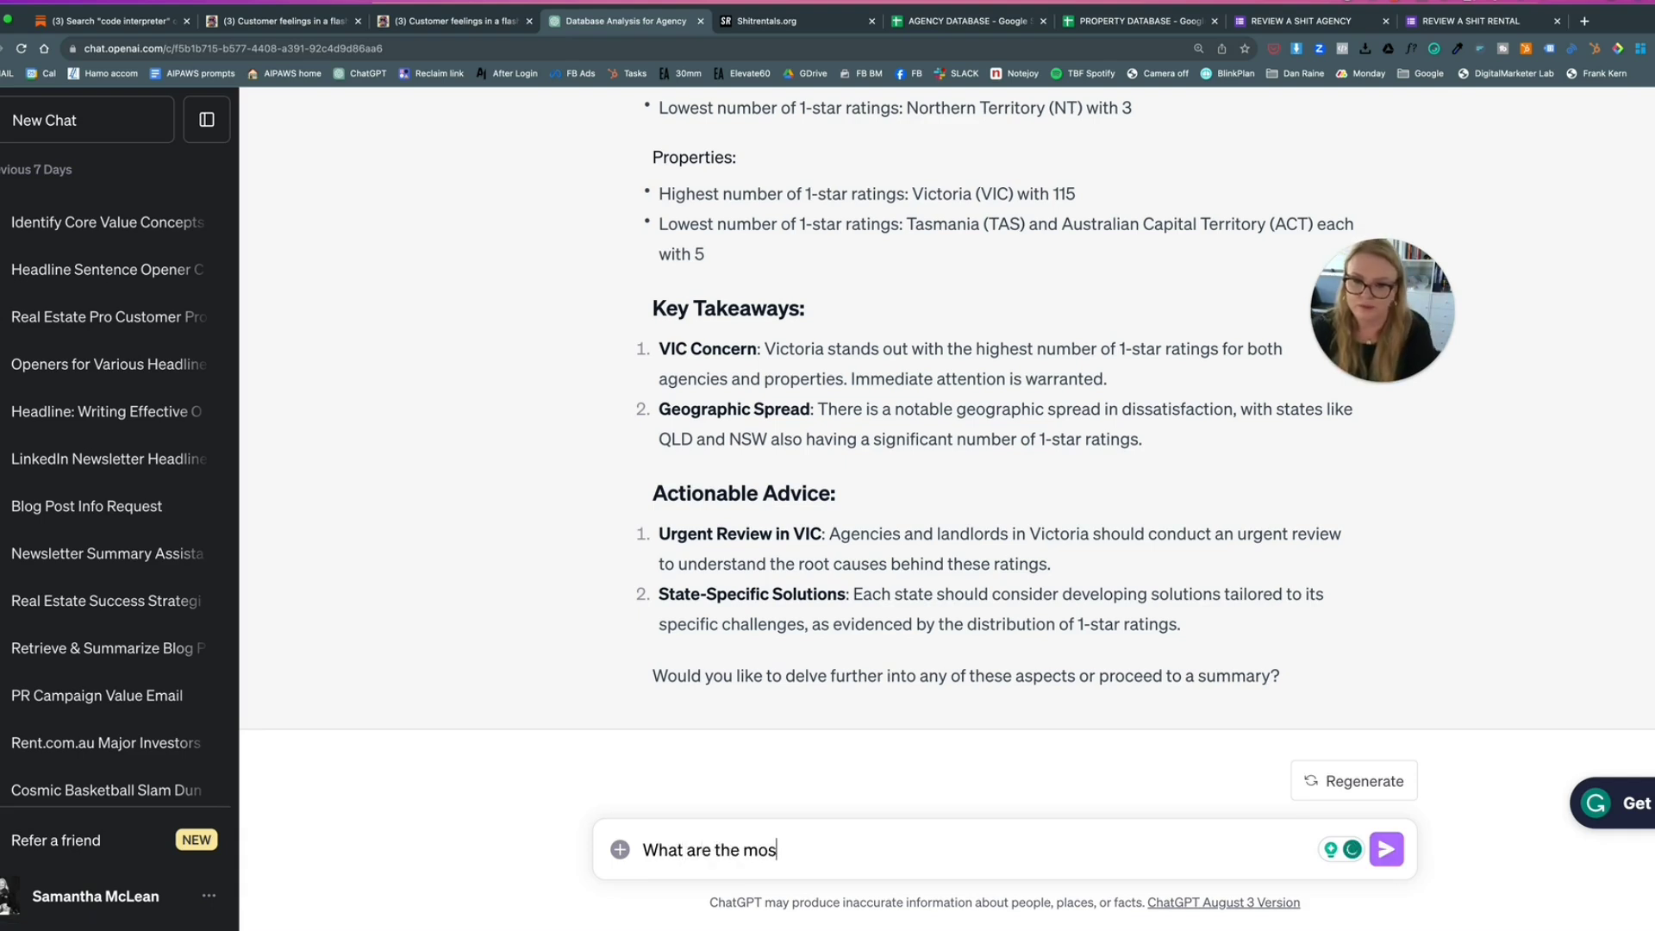
pyautogui.write('t common compla')
pyautogui.write('ints about properties?')
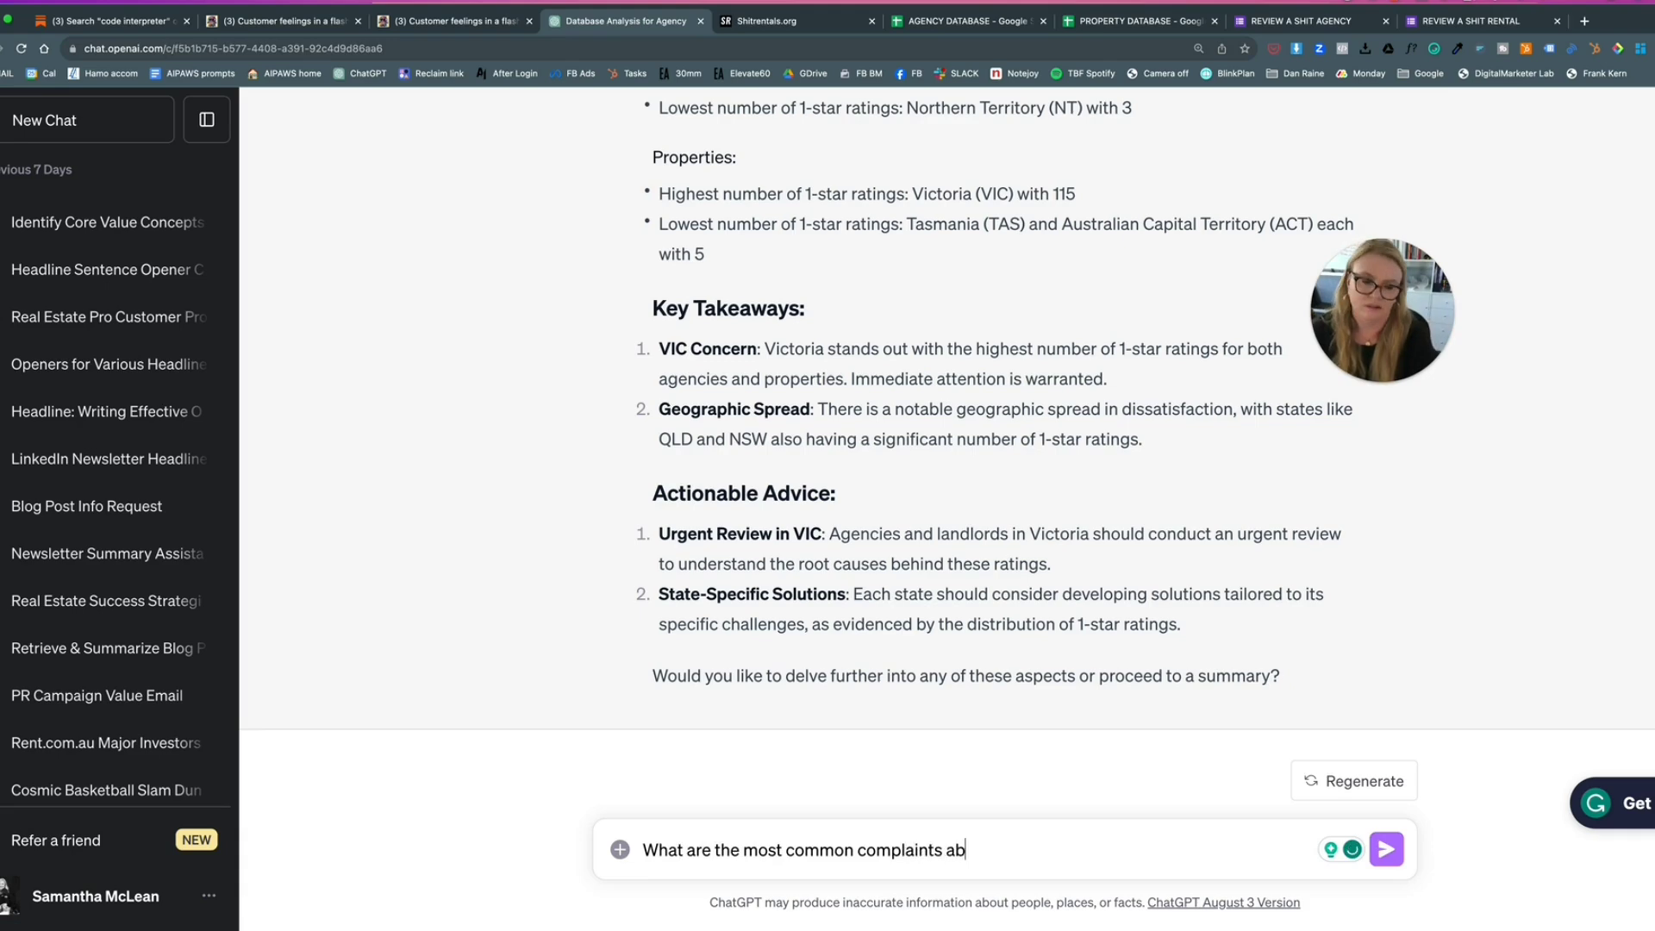
pyautogui.press('Return')
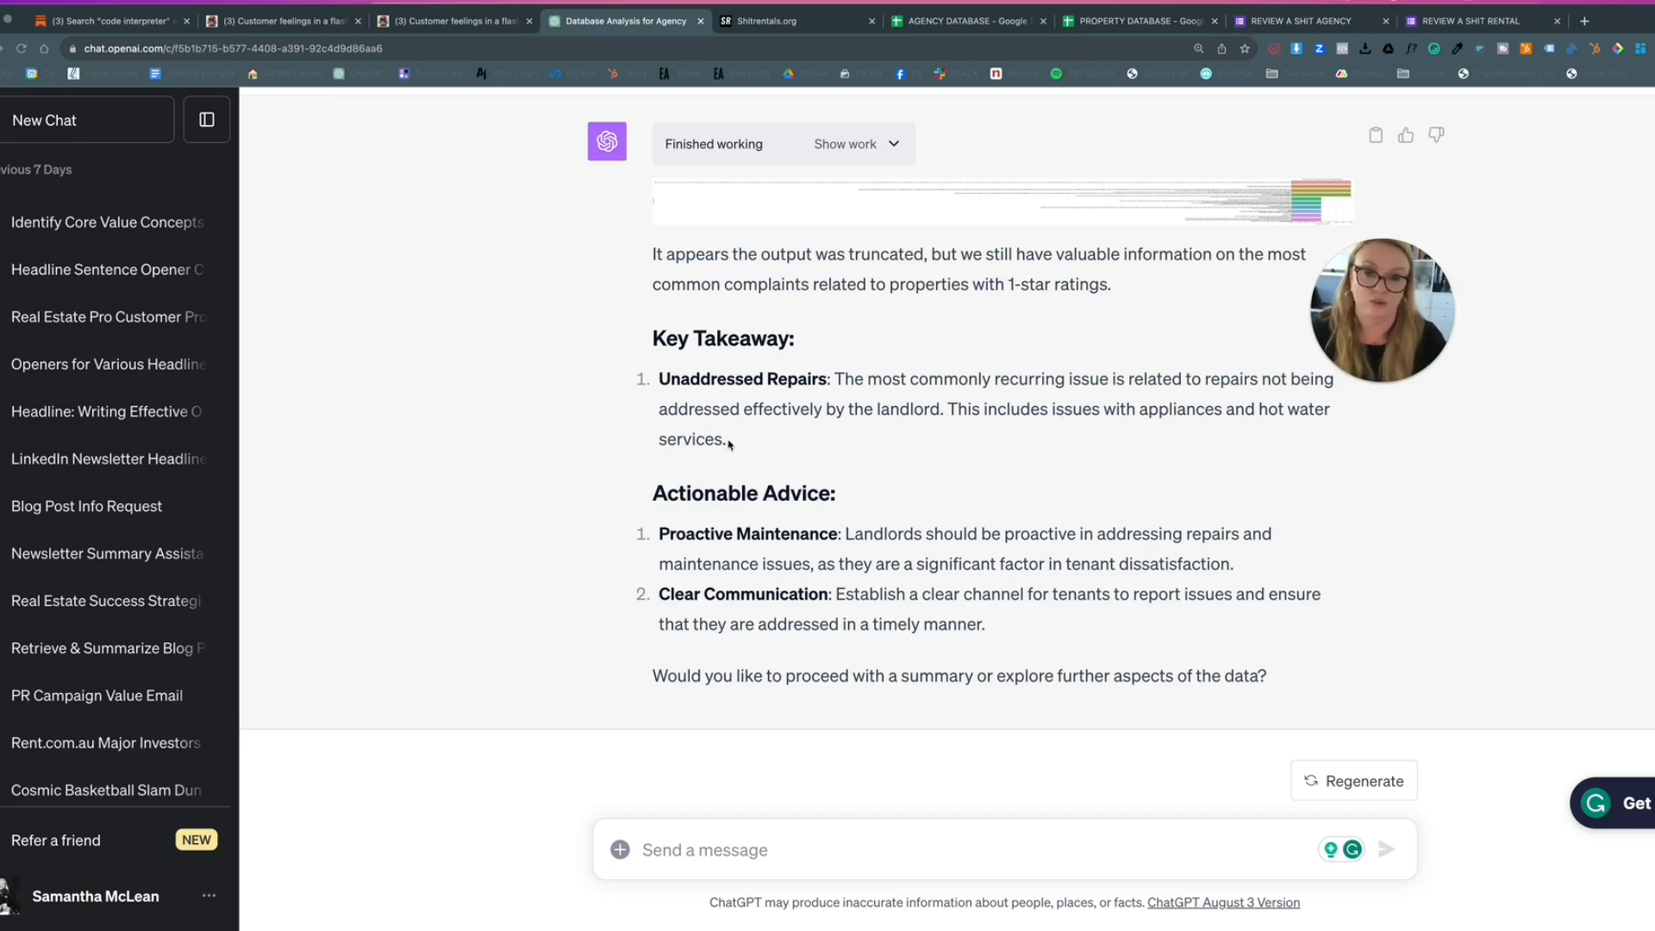
# - Review the response about common property complaints, including its chart, Key Takeaway and Actionable Advice
pyautogui.scroll(1, 730, 436)
pyautogui.scroll(2, 731, 437)
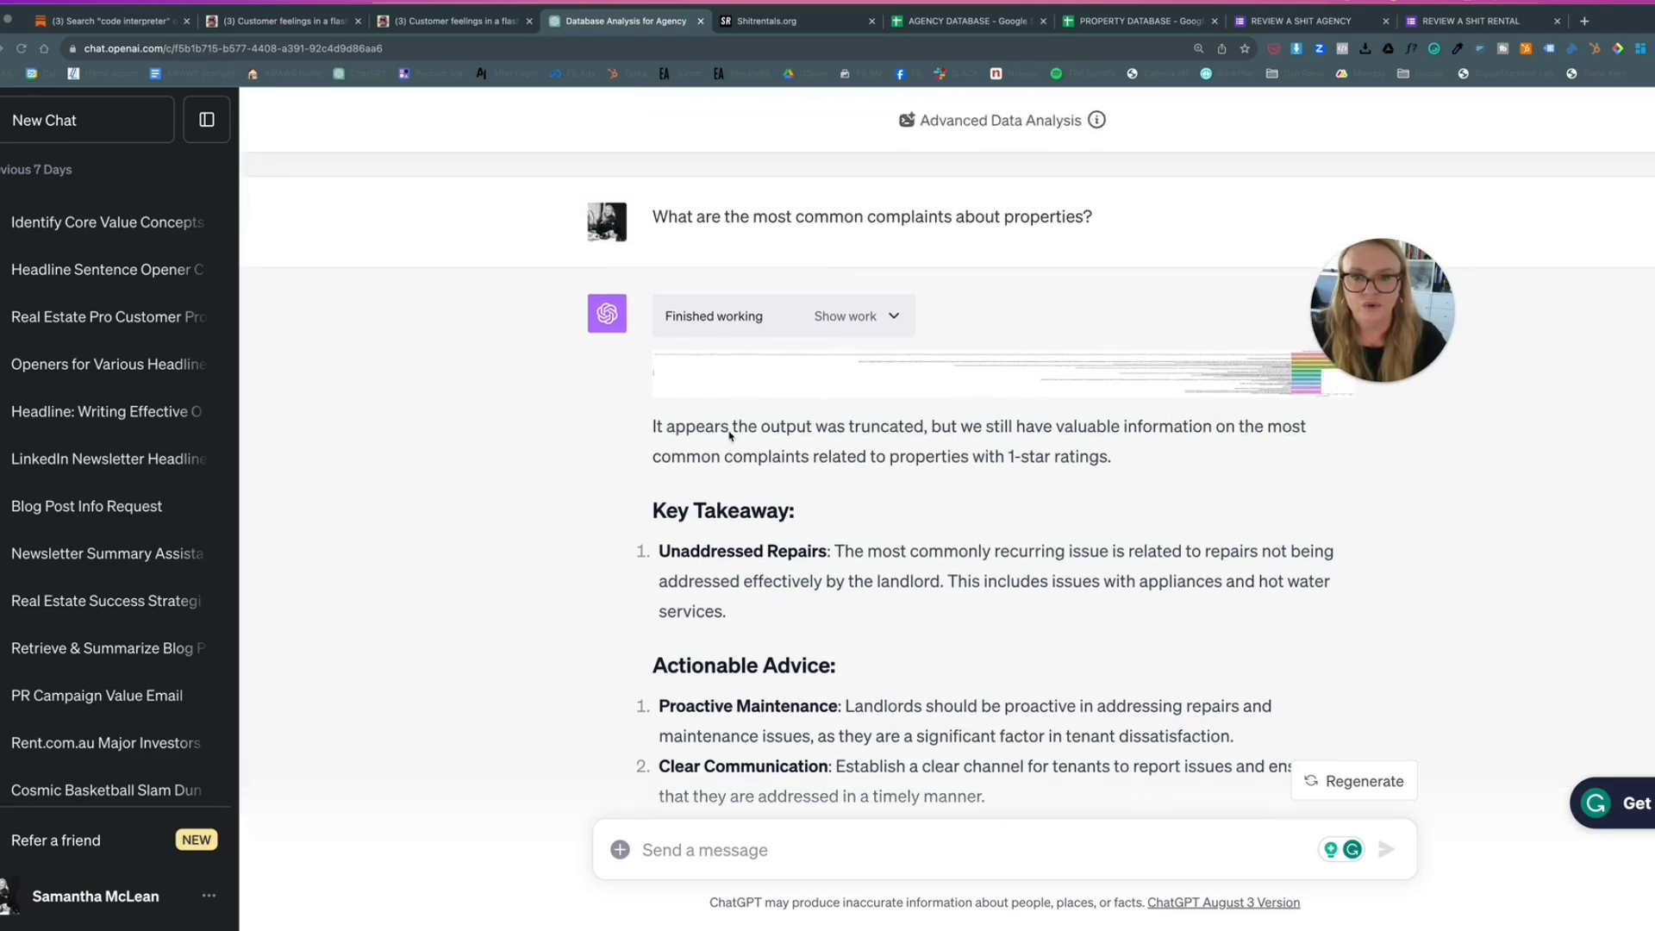
pyautogui.scroll(-2, 731, 436)
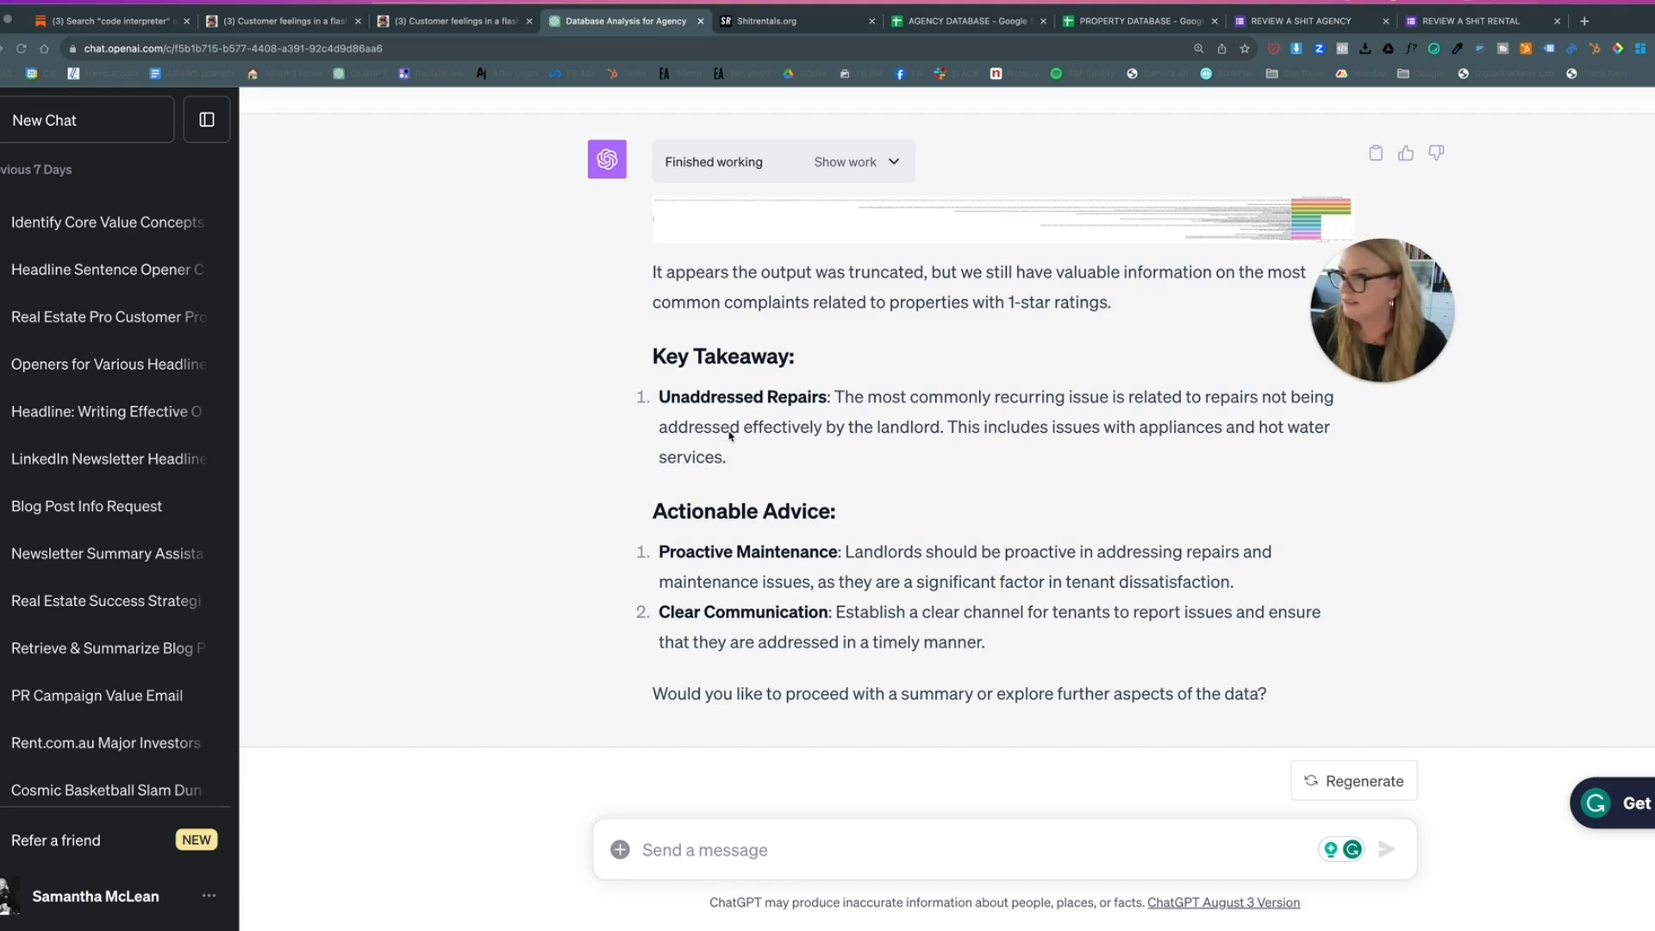
pyautogui.scroll(-2, 730, 436)
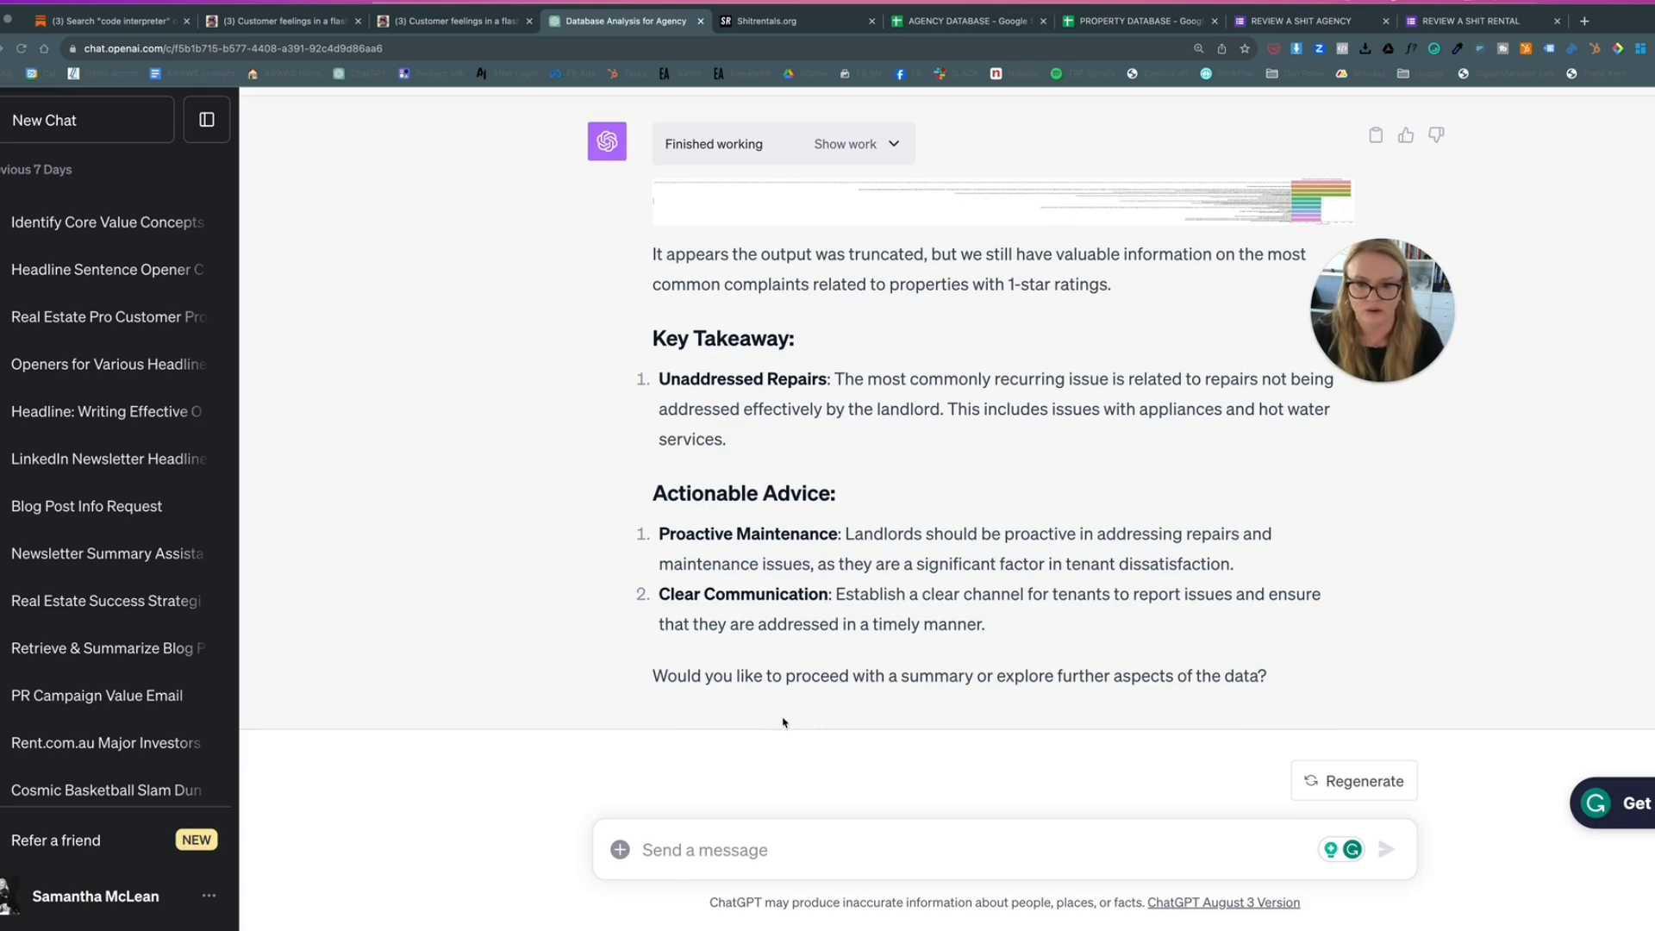
# - Send the follow-up question "what type of repairs are we talking about here?"
pyautogui.click(648, 850)
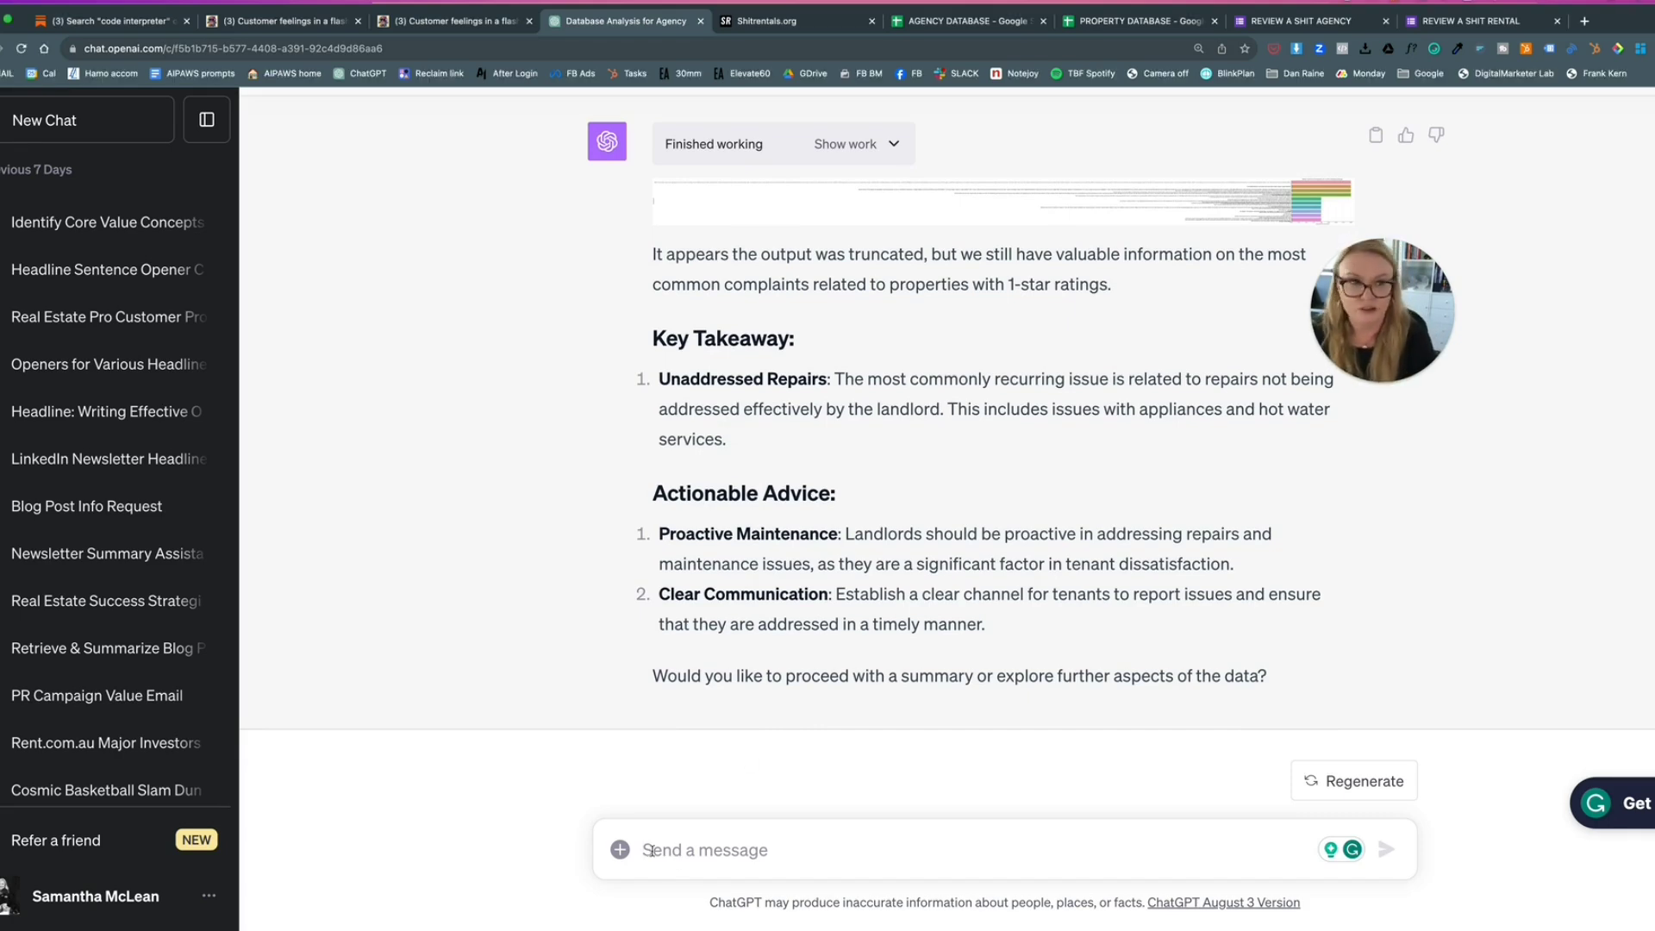
pyautogui.write('w')
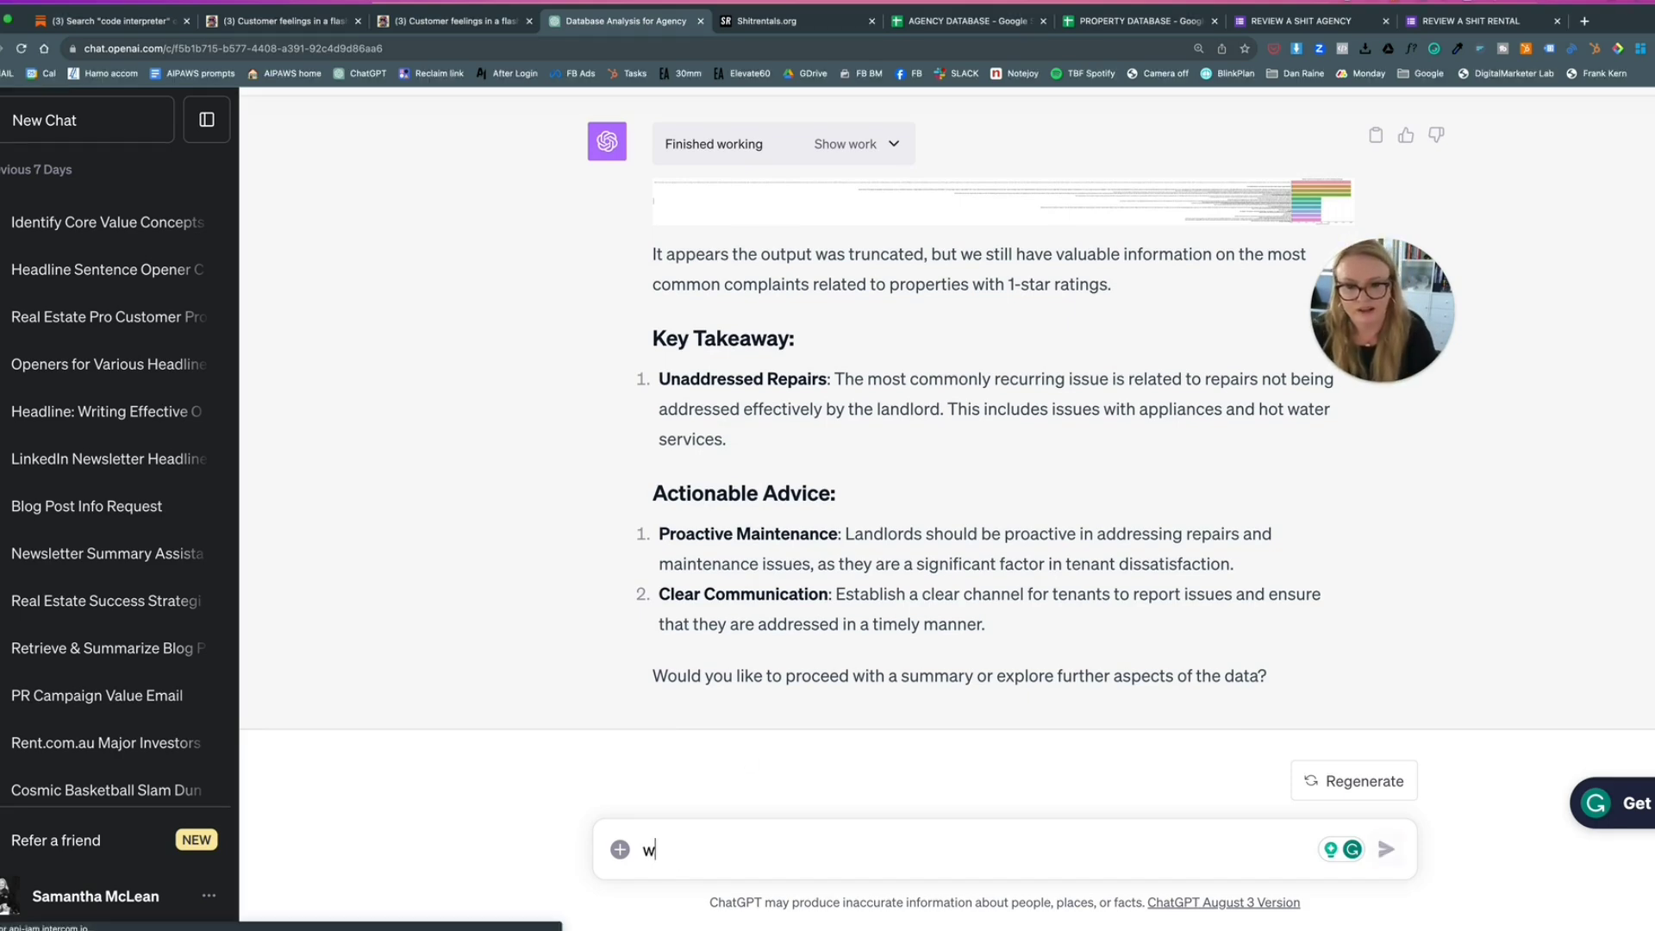
pyautogui.write('hat type of re')
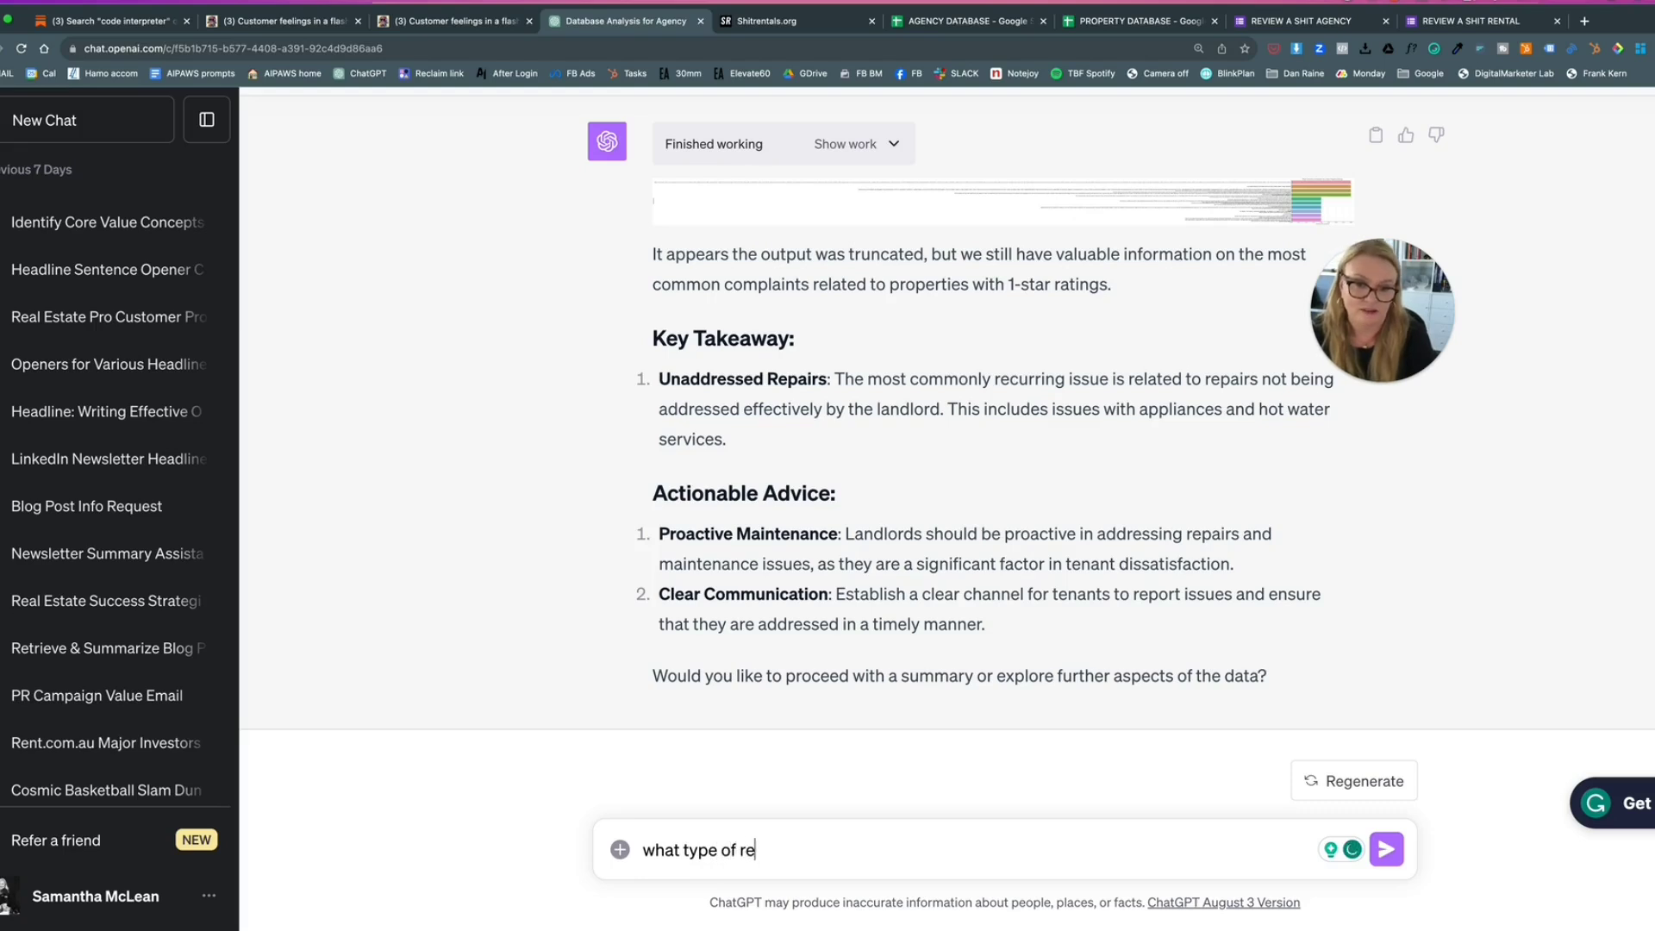
pyautogui.write('pairs')
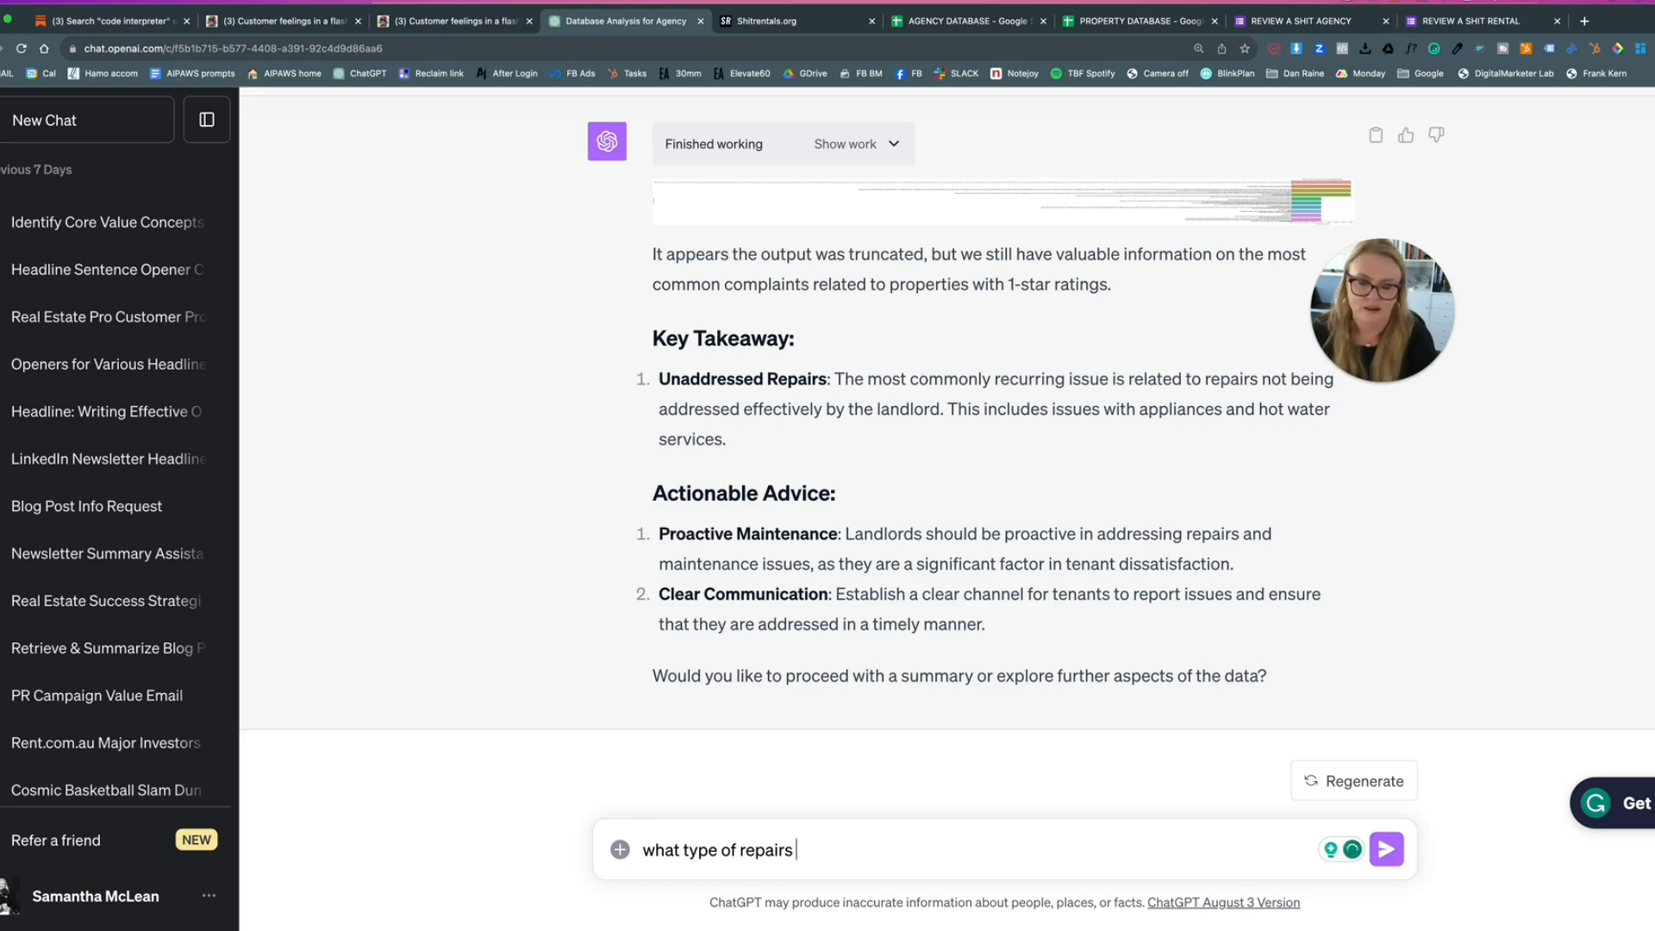
pyautogui.write('are we talking abou')
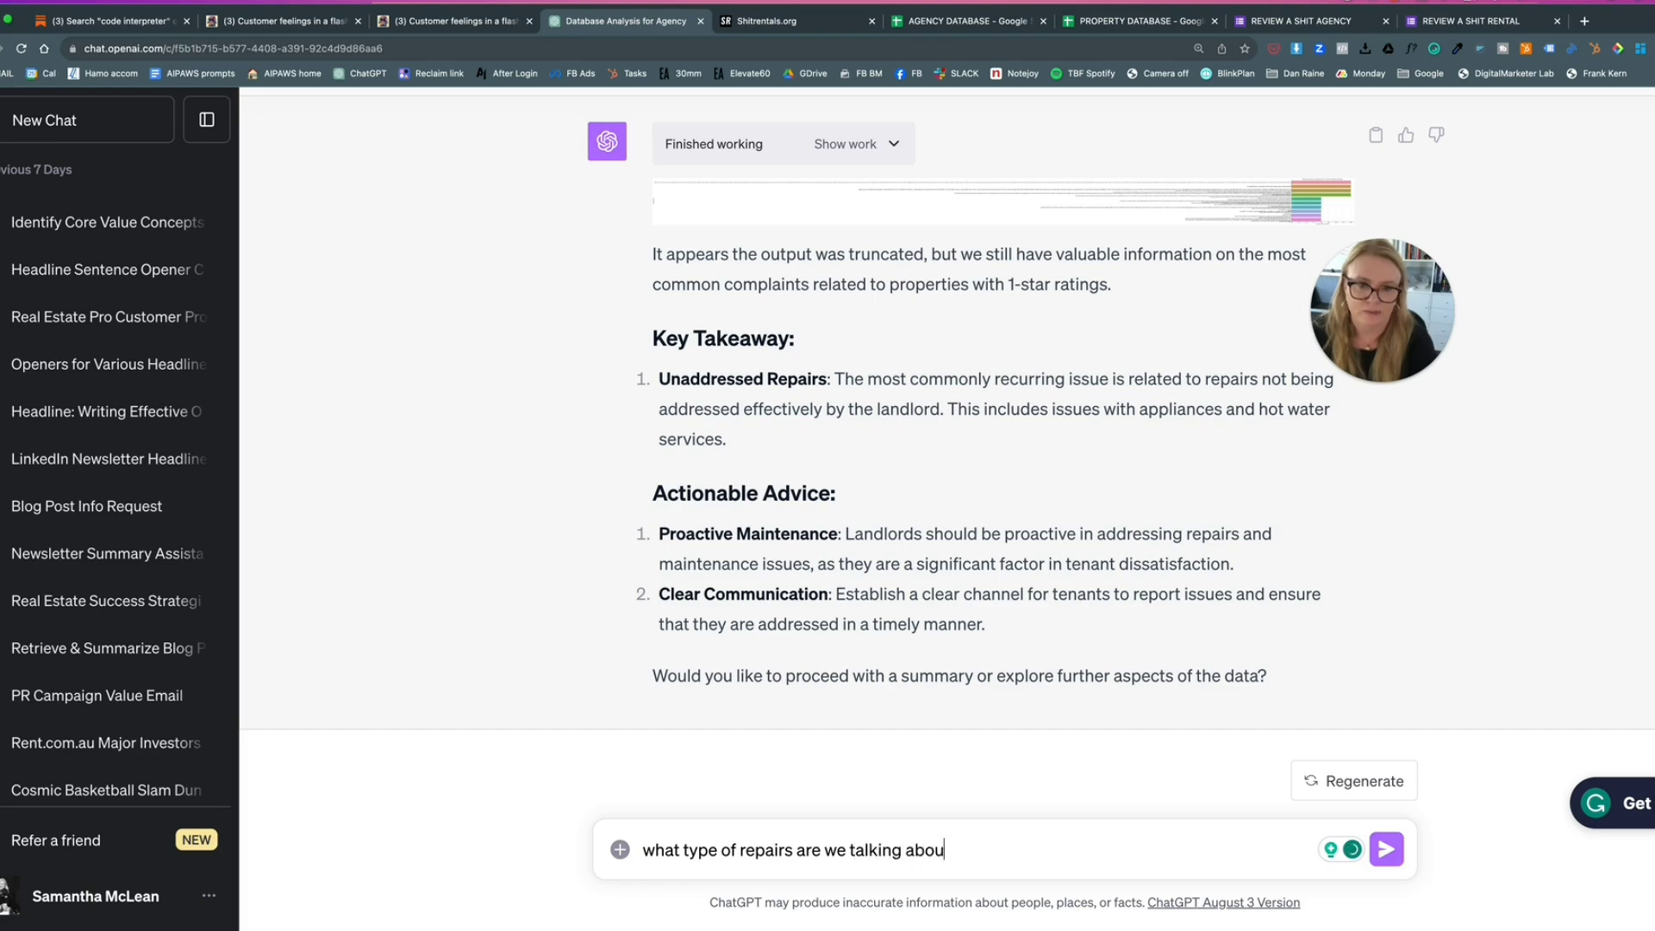
pyautogui.write('t here?')
pyautogui.press('Return')
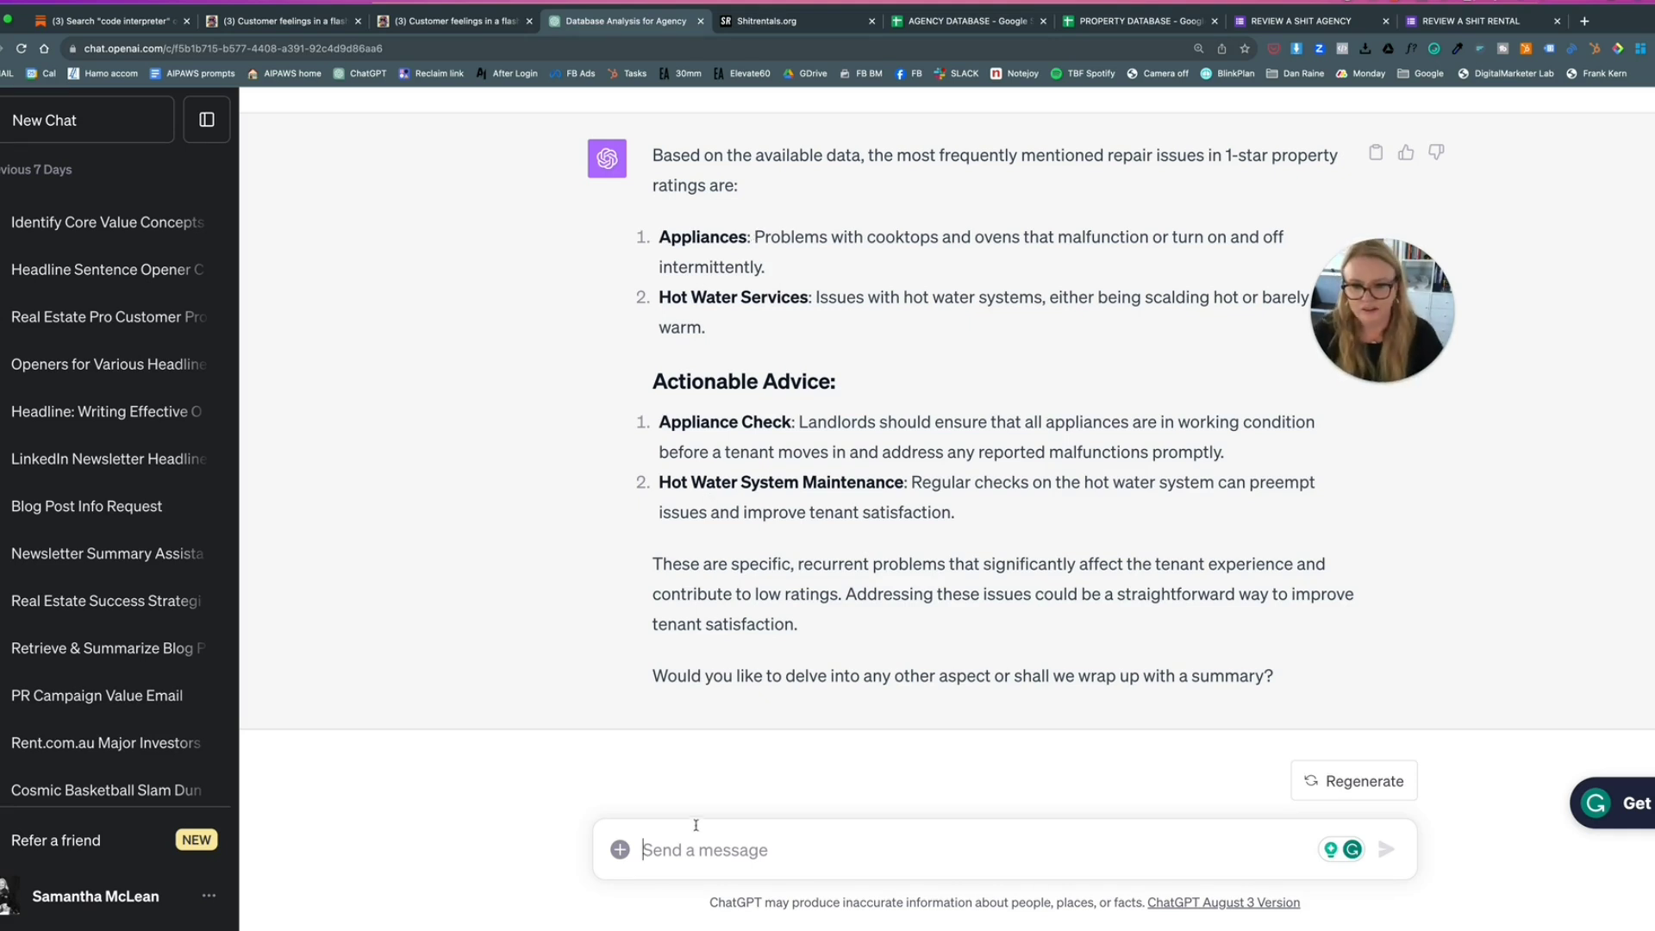
# - Send the question "Are private landlords receiving better or worse reviews than agencies?"
pyautogui.write('Are ')
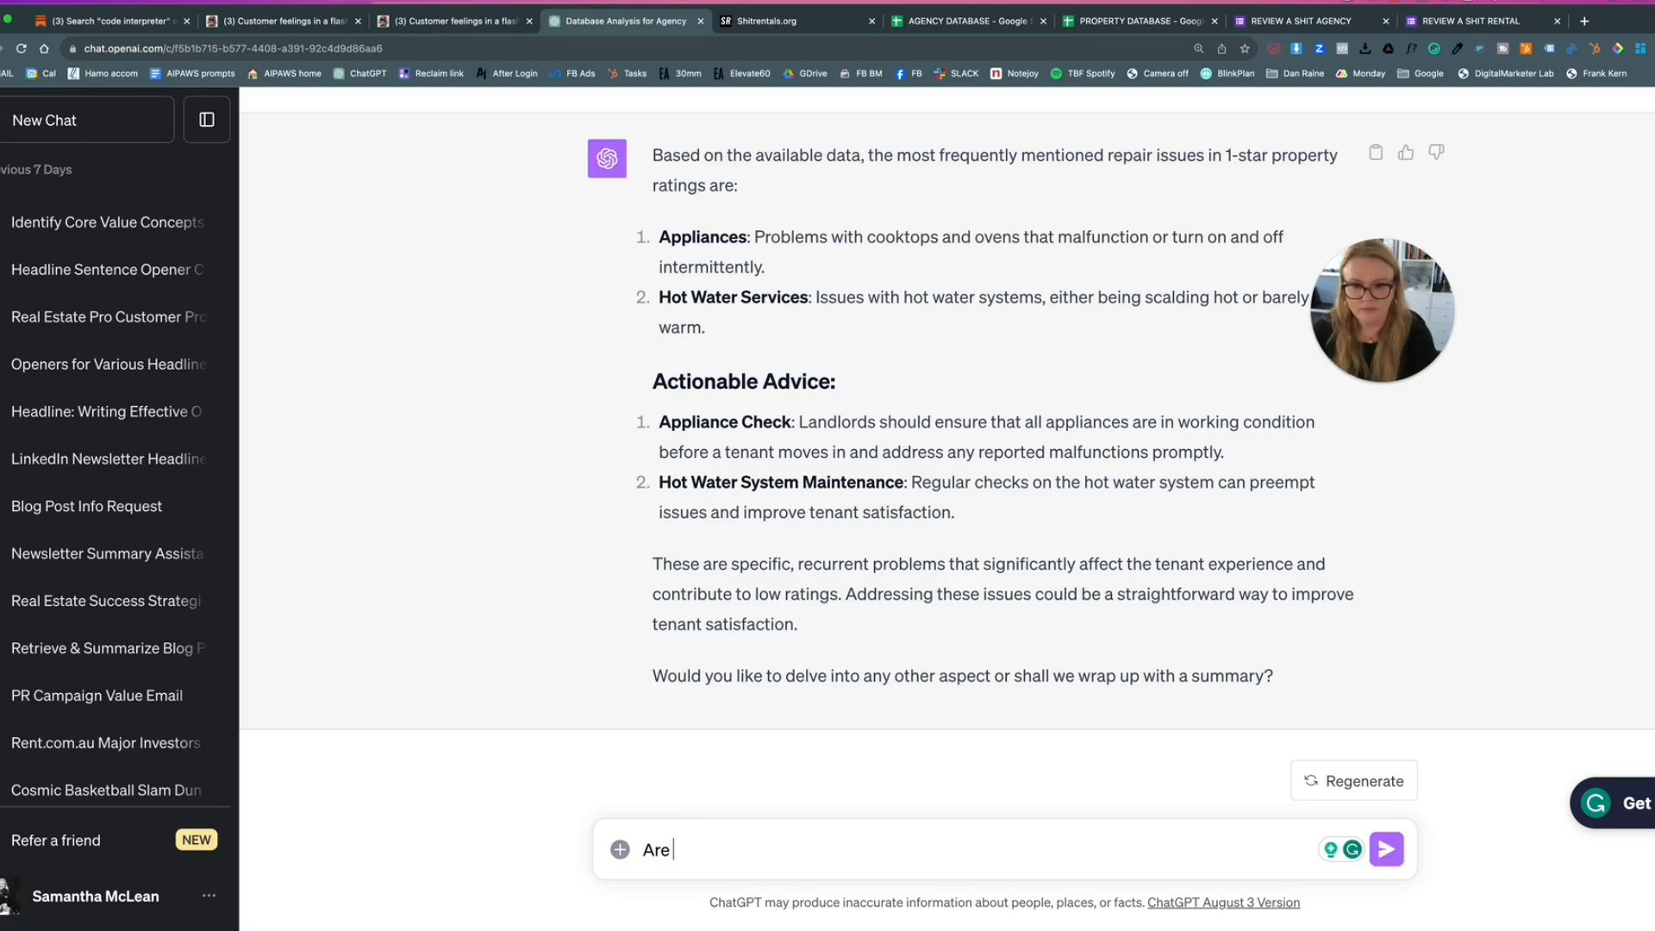
pyautogui.write('private landlords ')
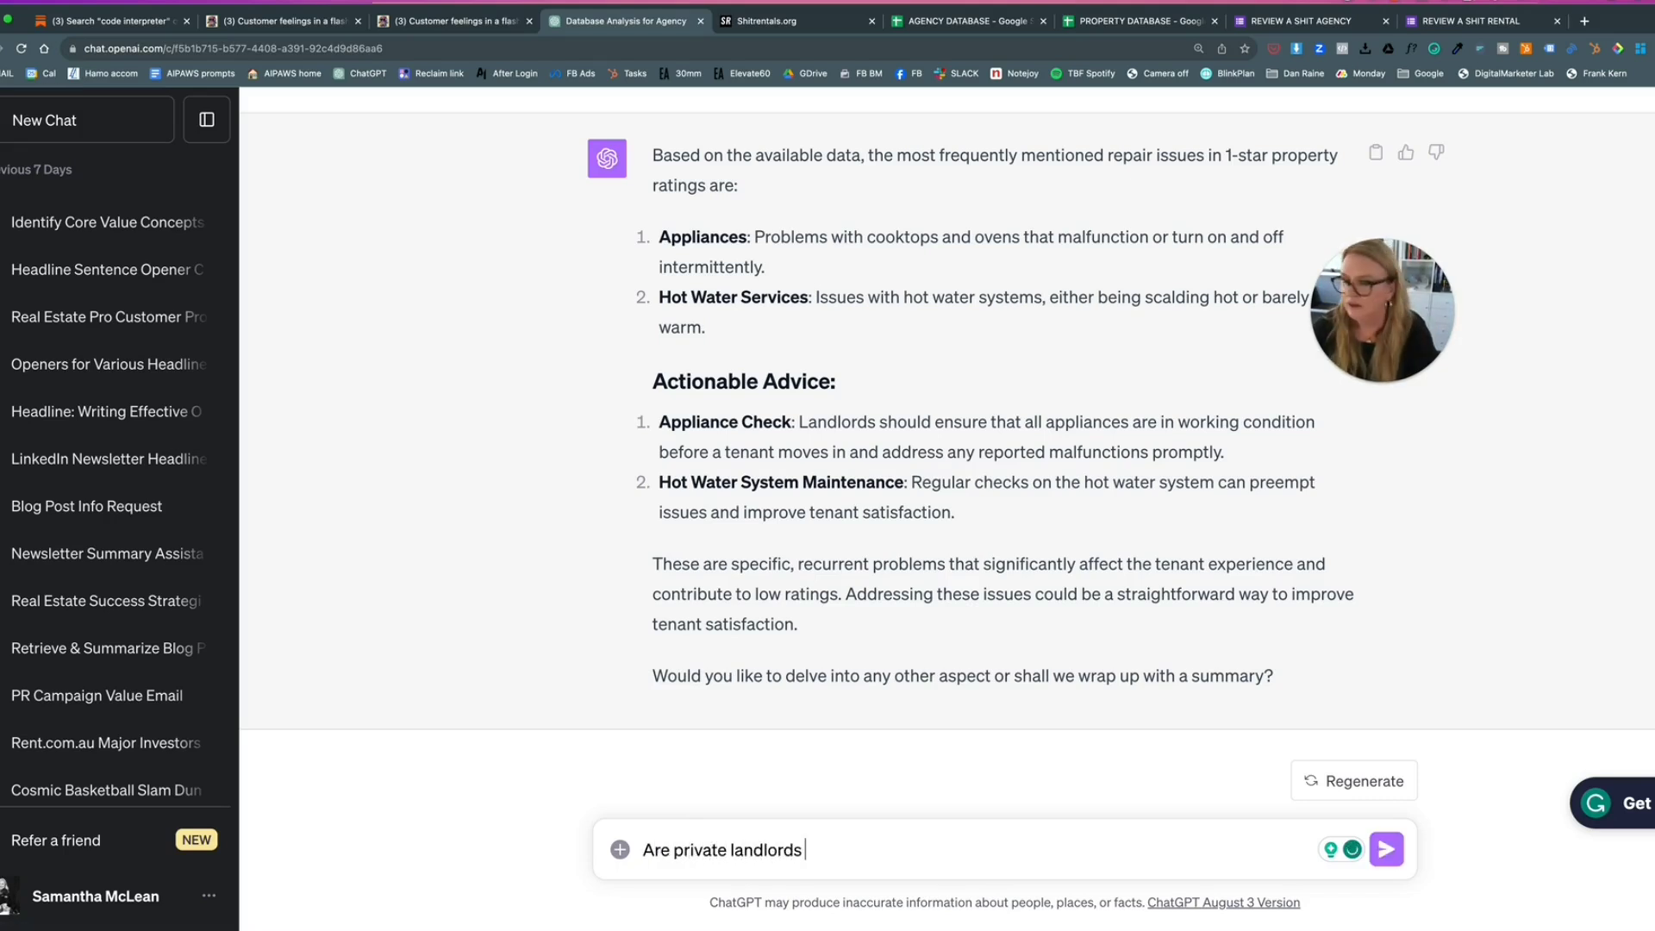
pyautogui.write('receiving bett')
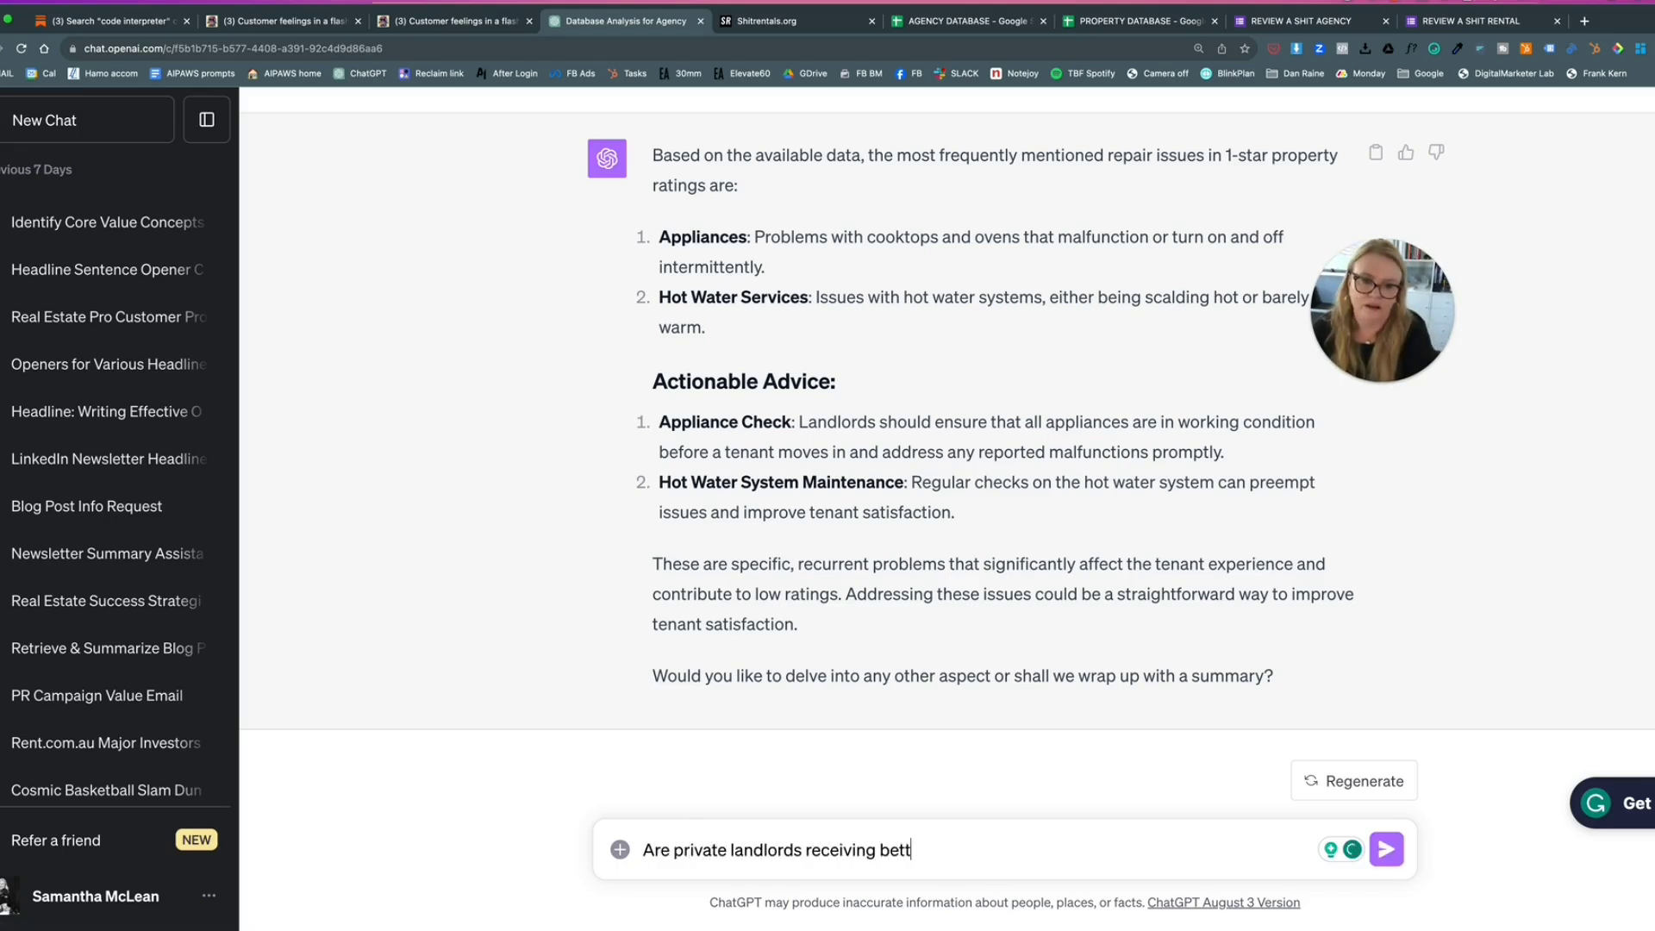
pyautogui.write('er or worse re')
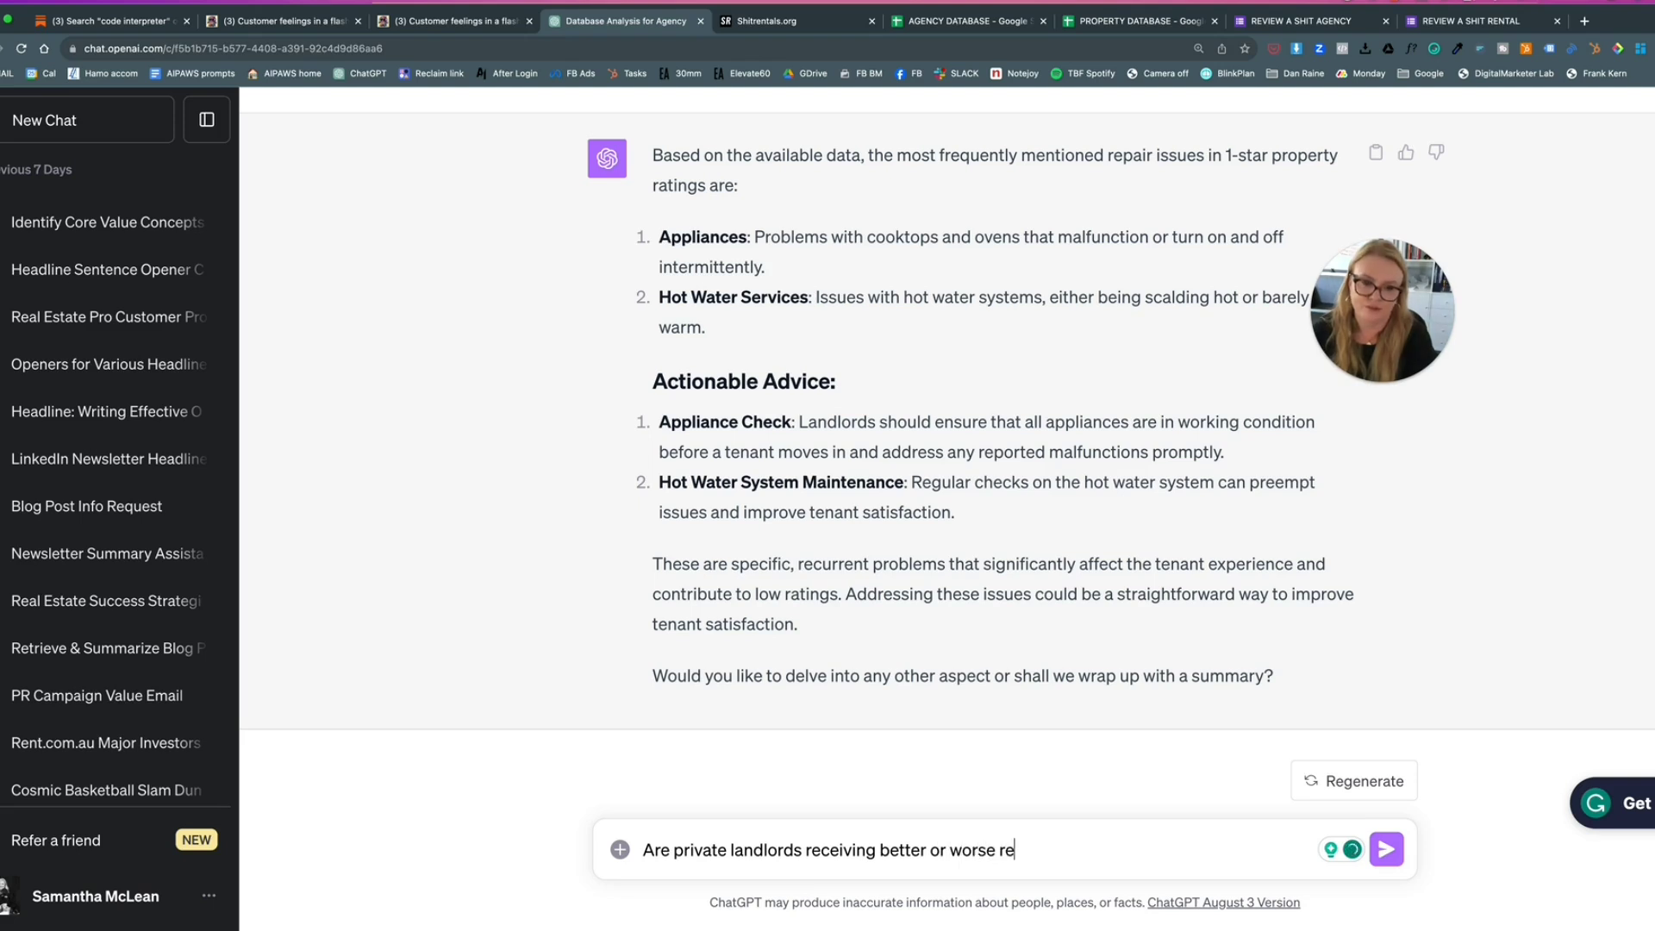
pyautogui.write('views than agenc')
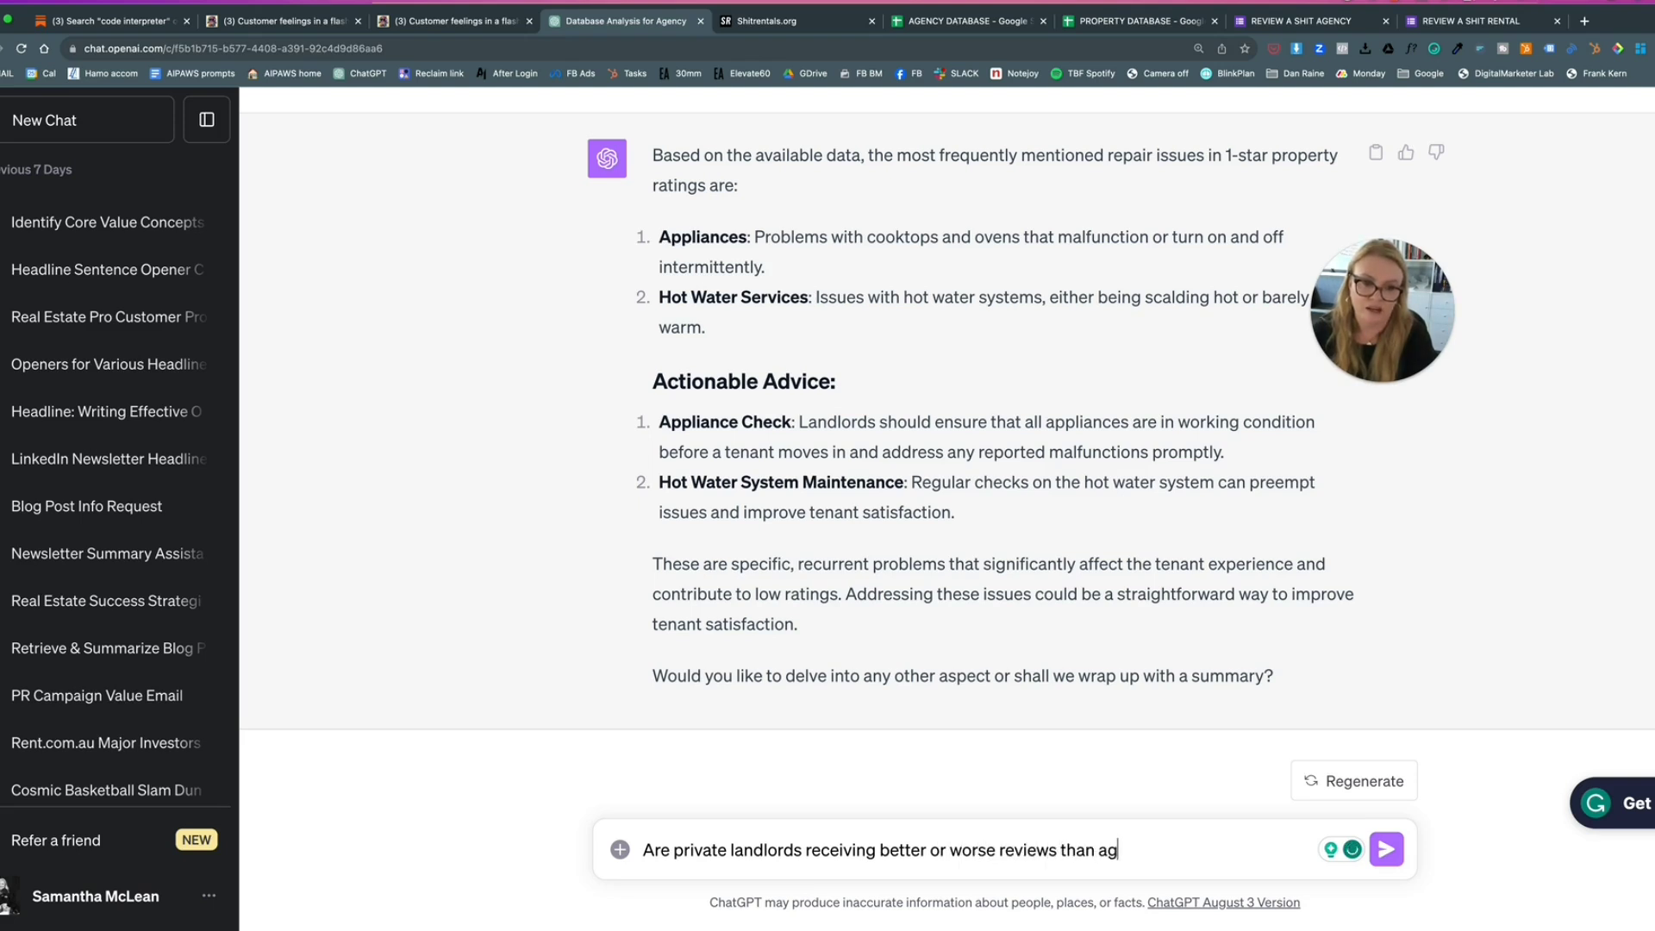
pyautogui.write('ies?')
pyautogui.press('Return')
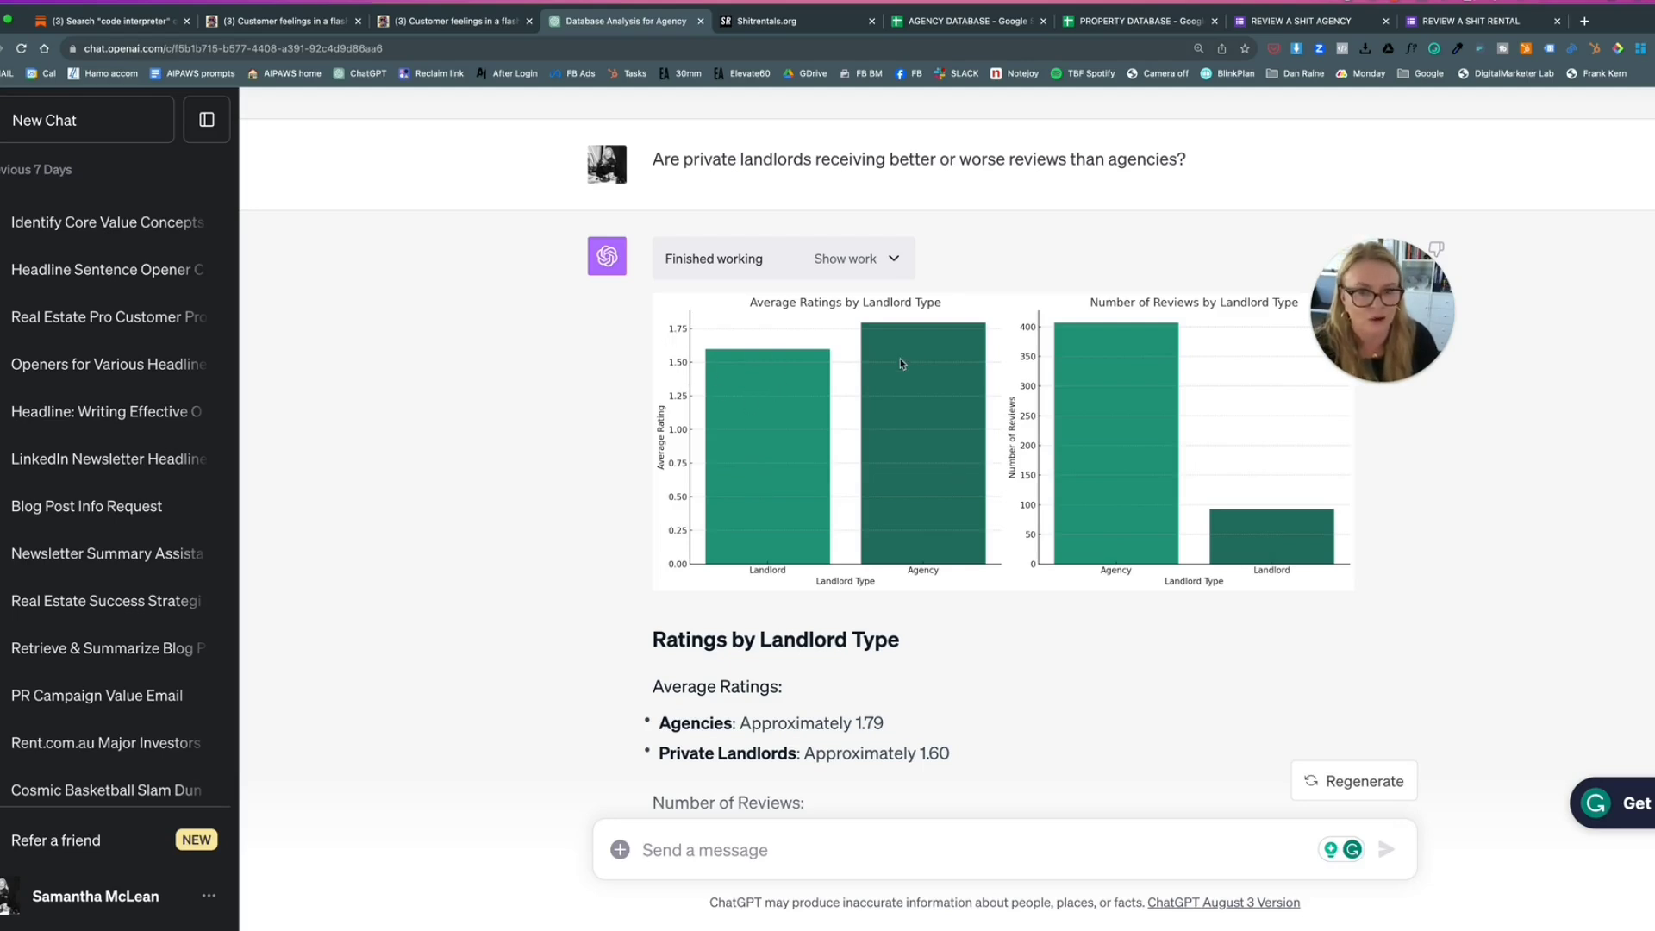
# - Review the response comparing landlord and agency ratings, including its charts, Key Takeaways and Actionable Advice
pyautogui.scroll(-3, 903, 365)
pyautogui.scroll(-2, 869, 500)
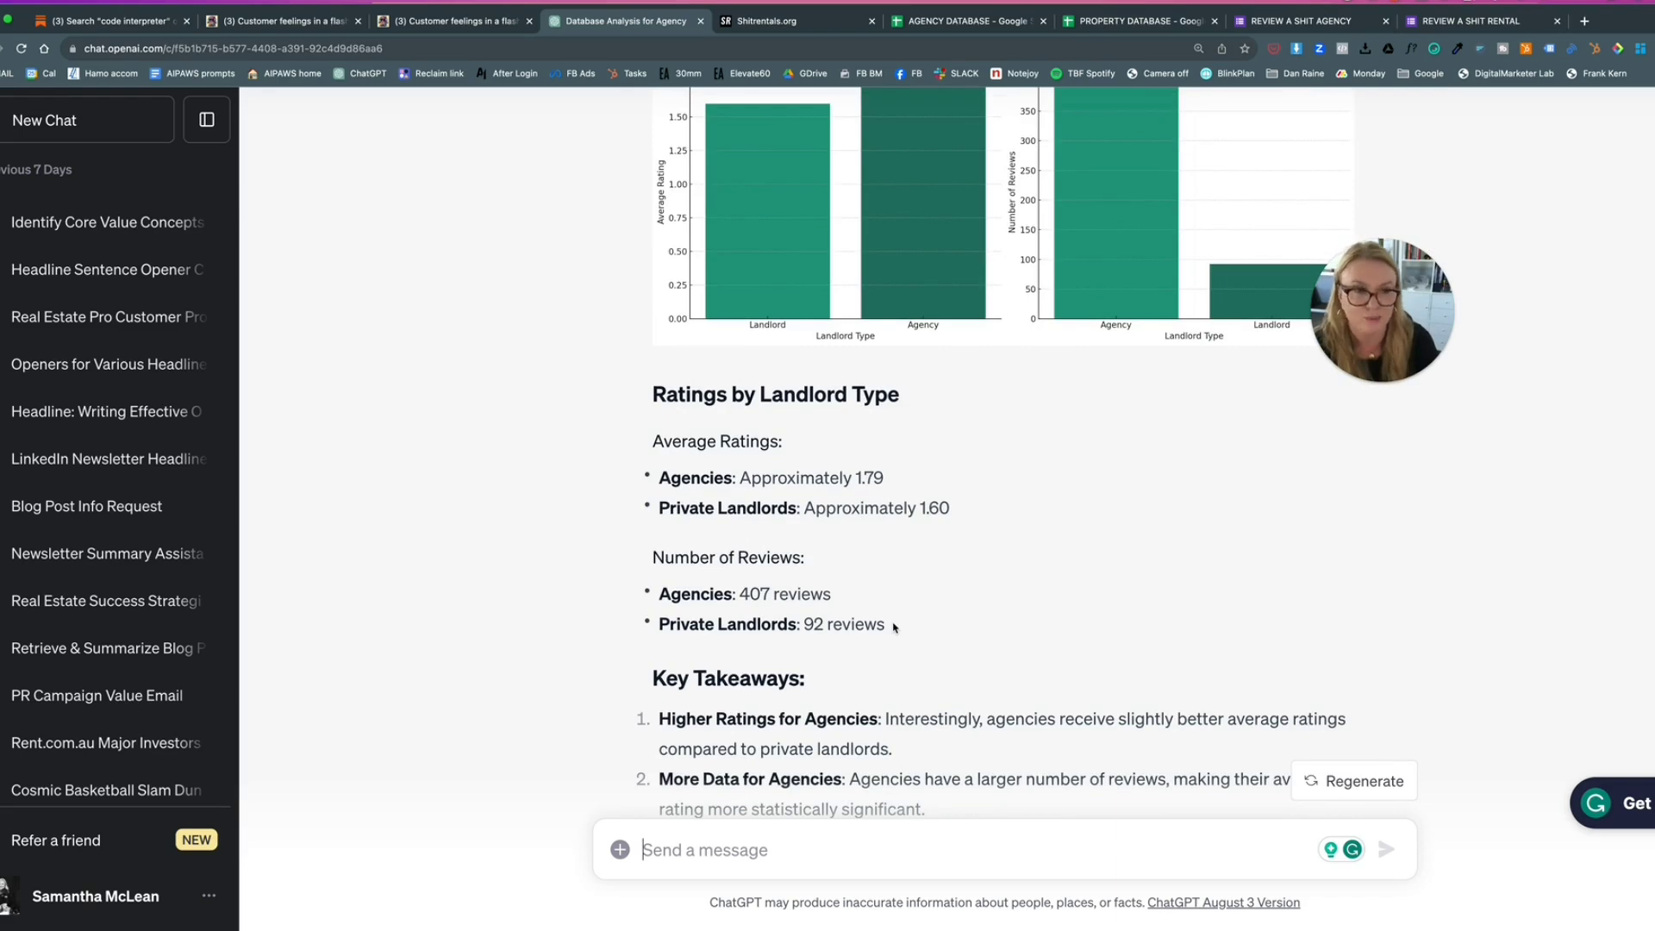
pyautogui.scroll(-1, 889, 622)
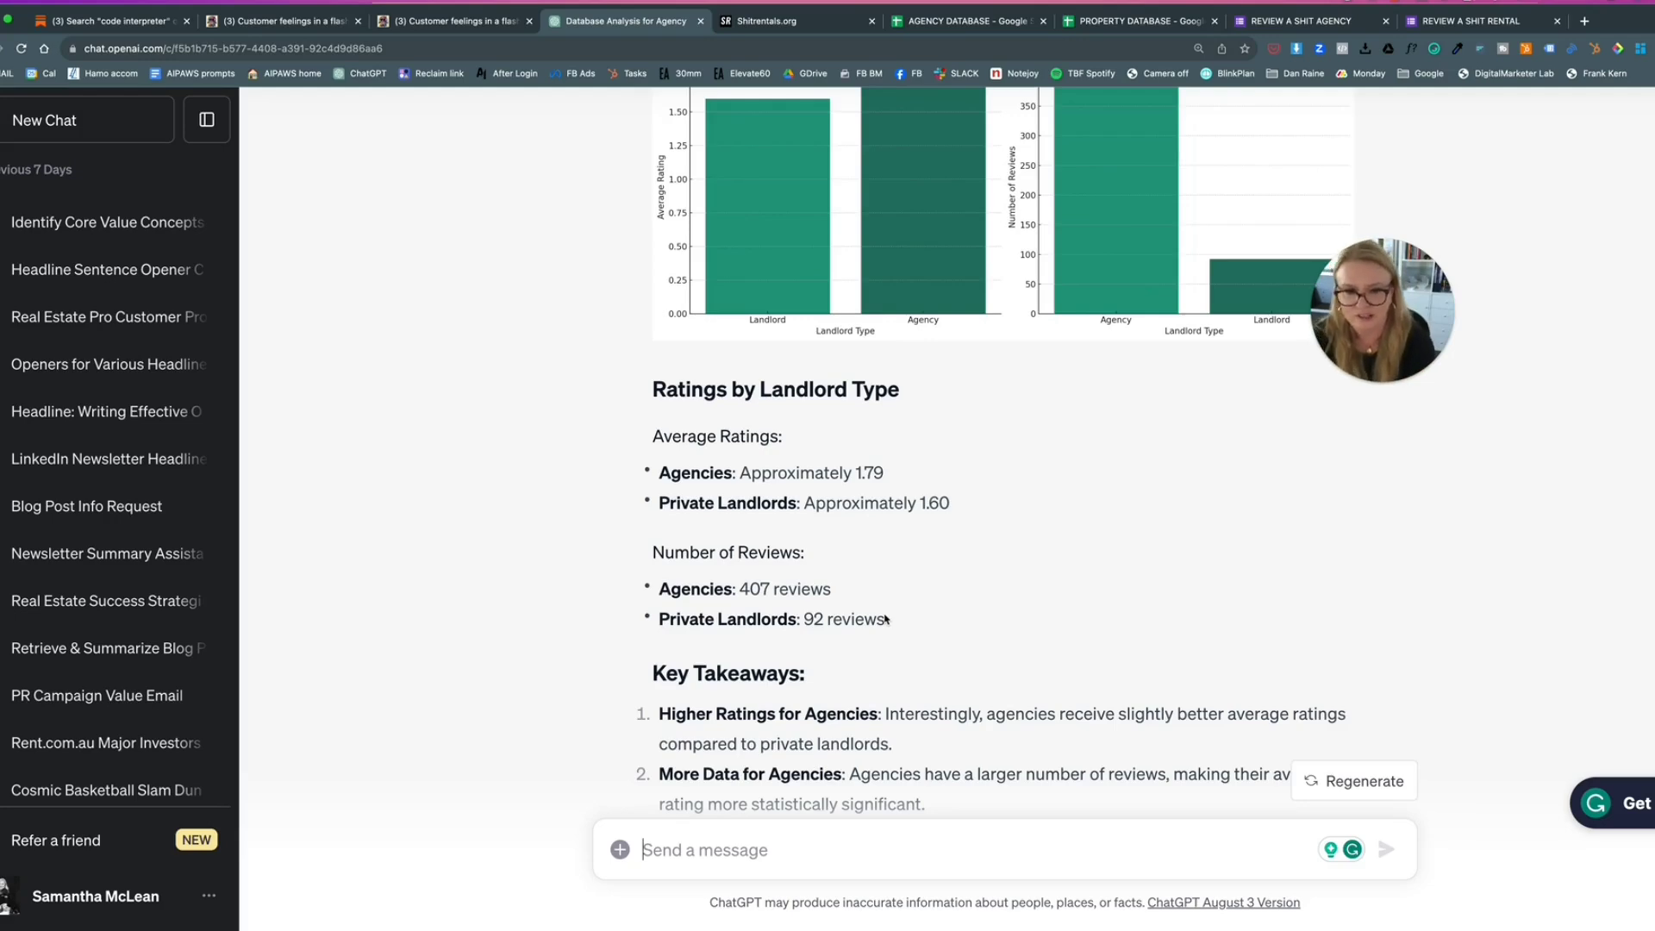
pyautogui.scroll(-5, 886, 620)
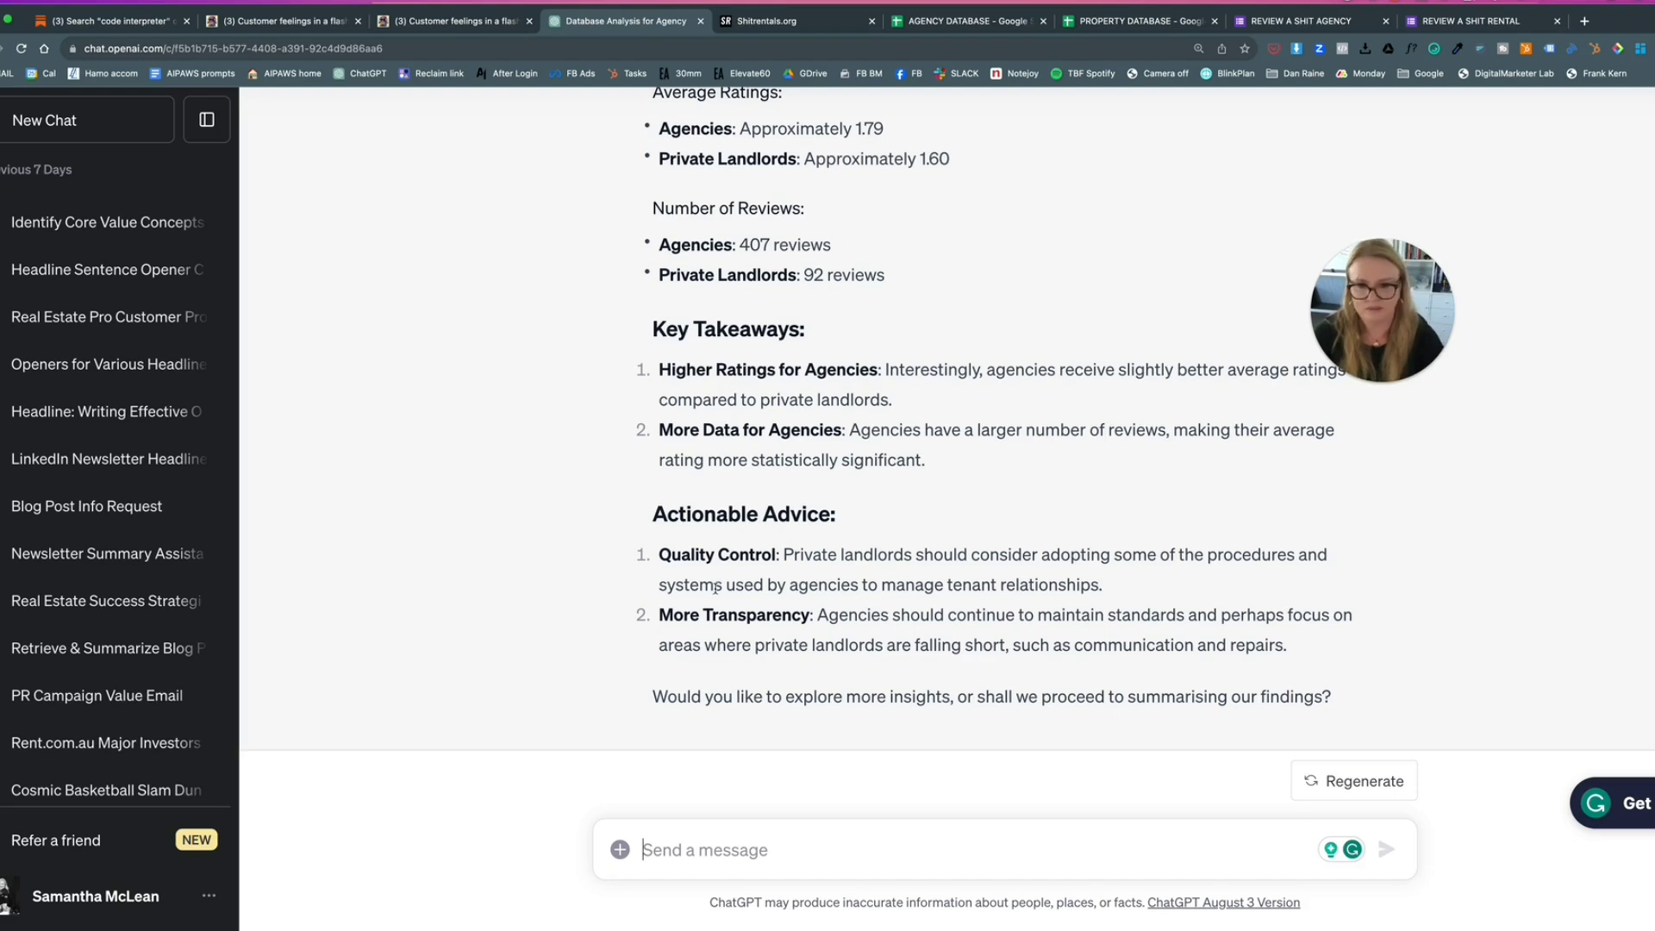
pyautogui.scroll(-1, 715, 589)
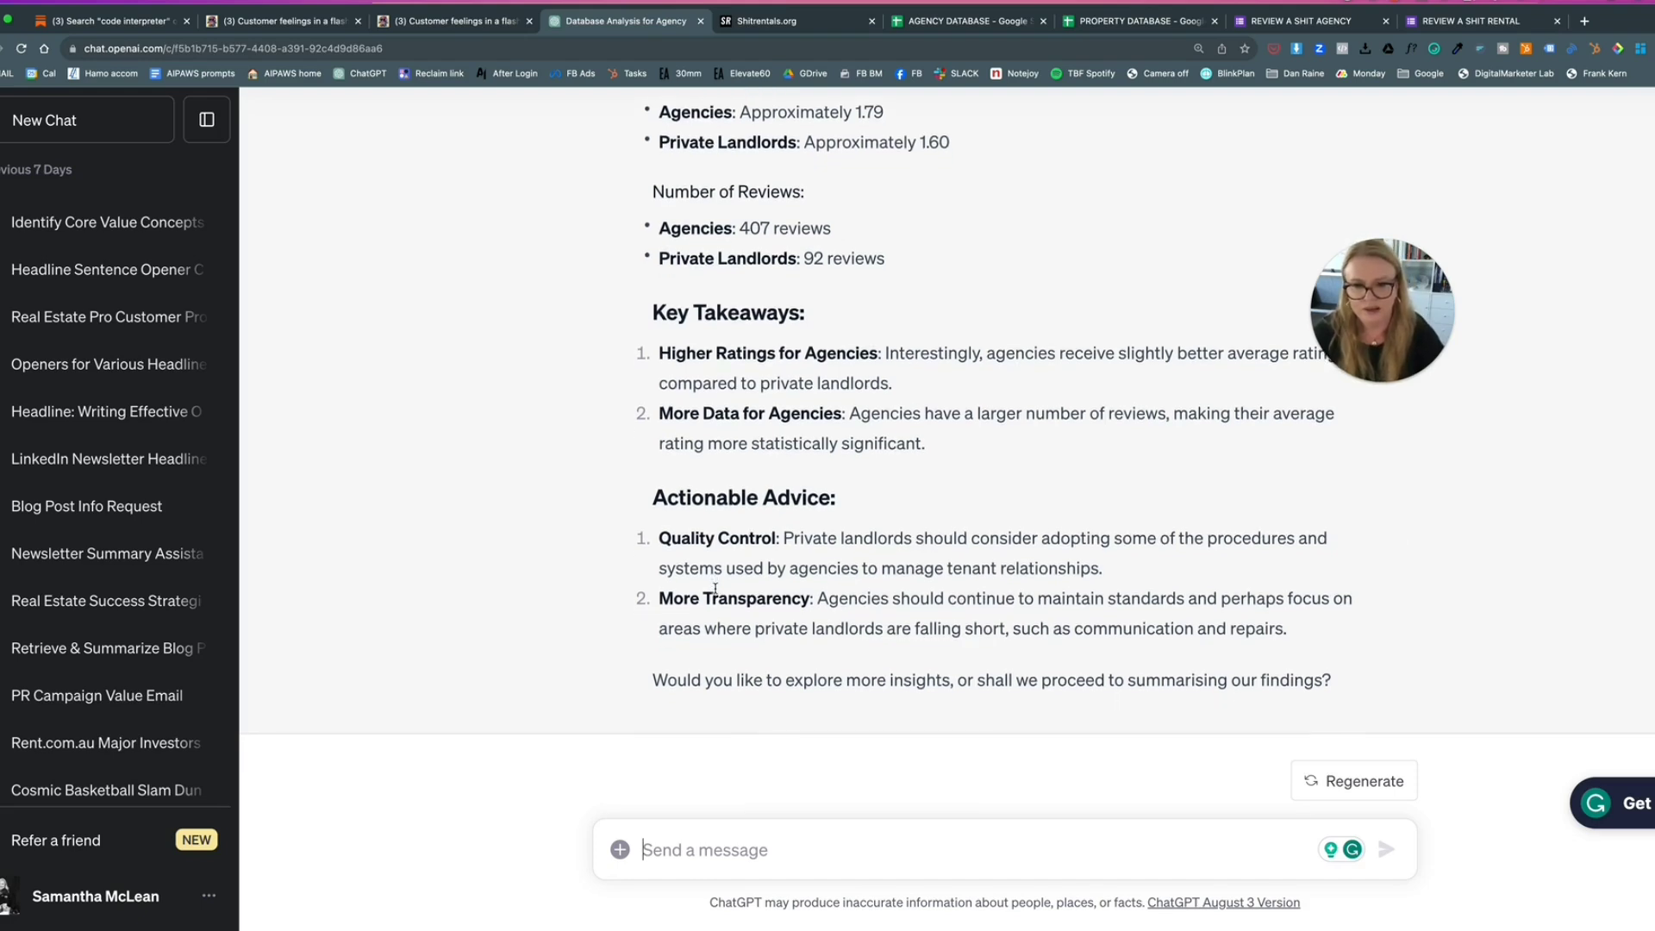
pyautogui.scroll(-1, 1014, 610)
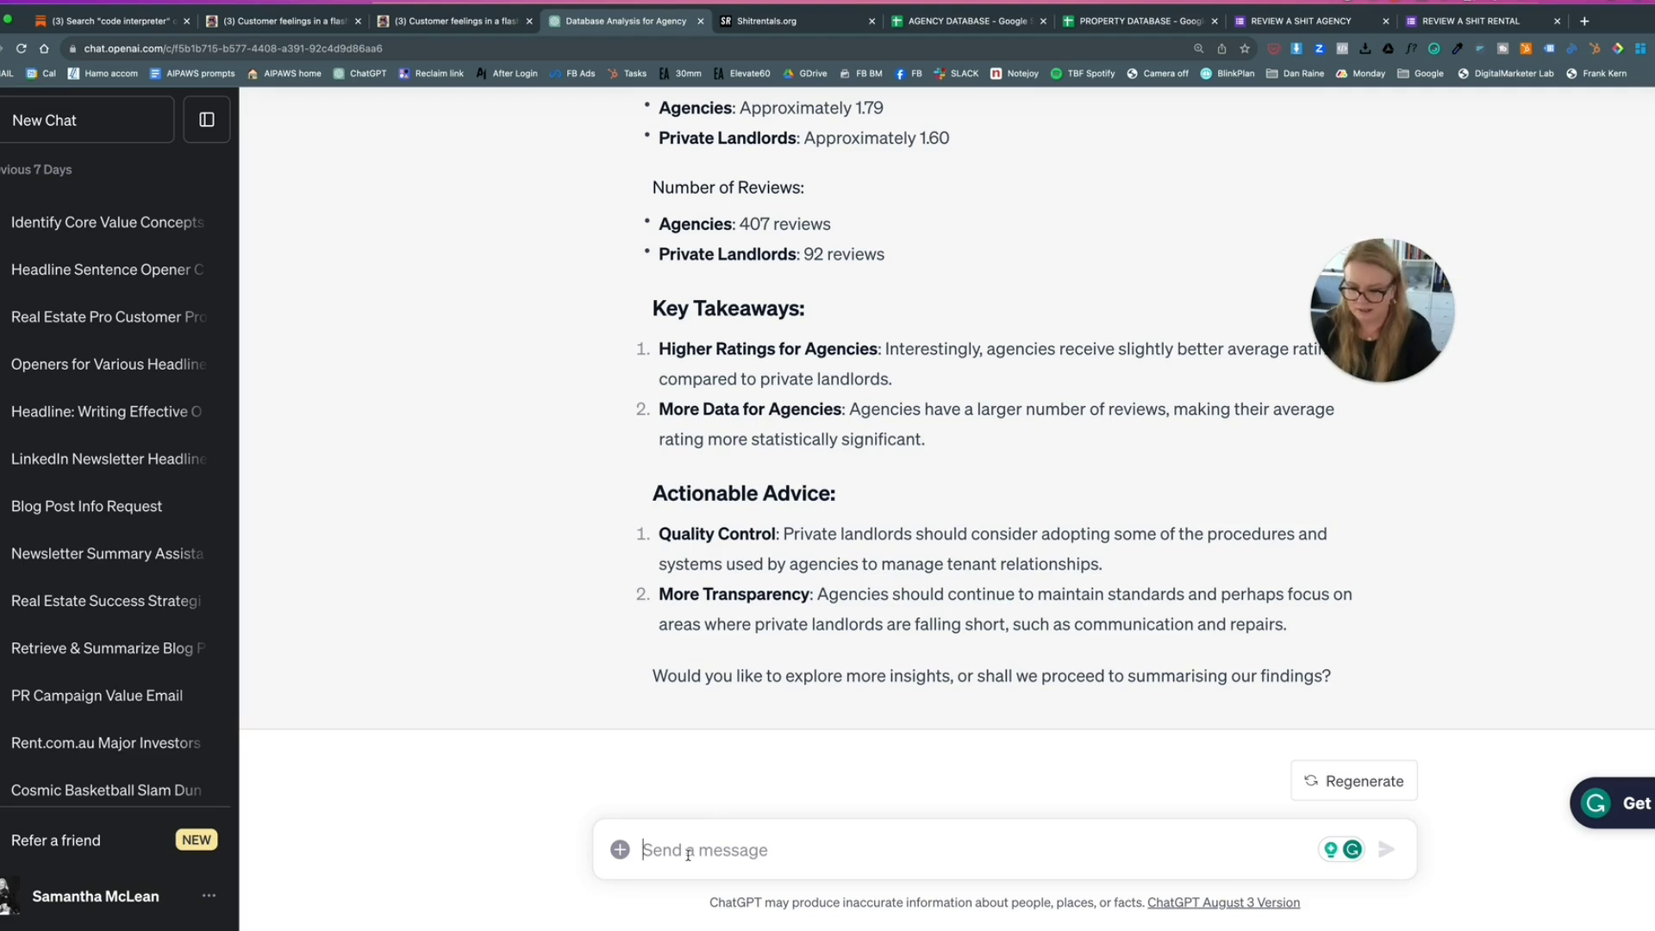
# - Send "More insights please - is the dissatisfaction mostly financial (rent, bond) or operational (maintenance, communication)?" and accept the offered manual inspection with "yes please"
pyautogui.write('More is')
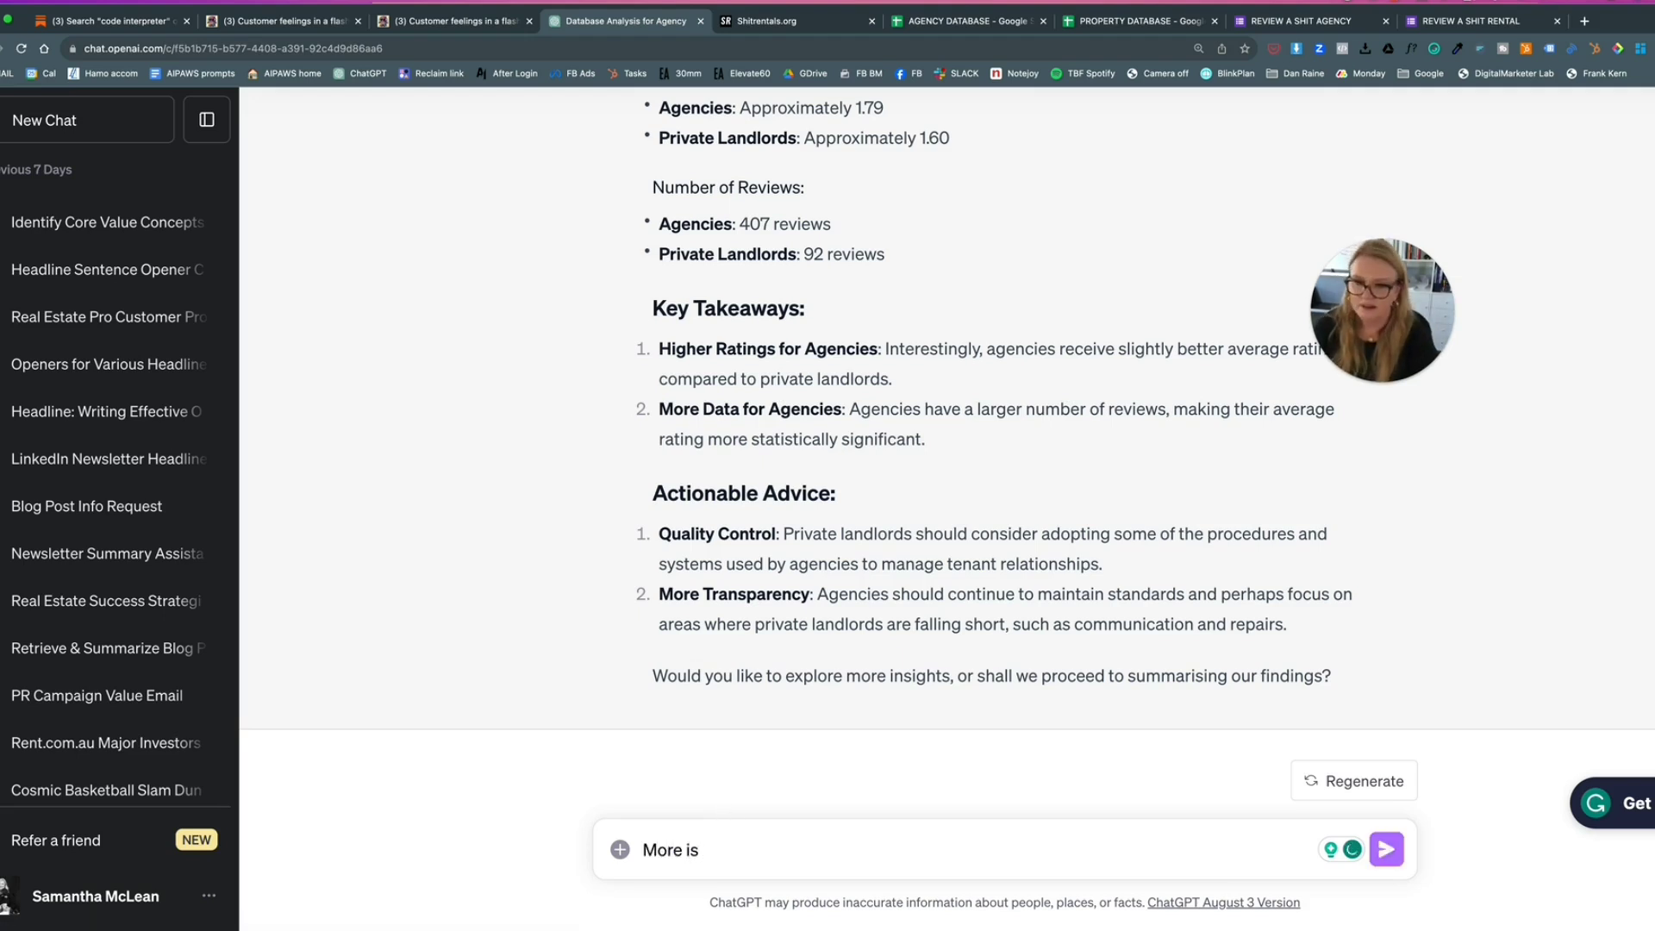
pyautogui.press('BackSpace')
pyautogui.write('nsights please')
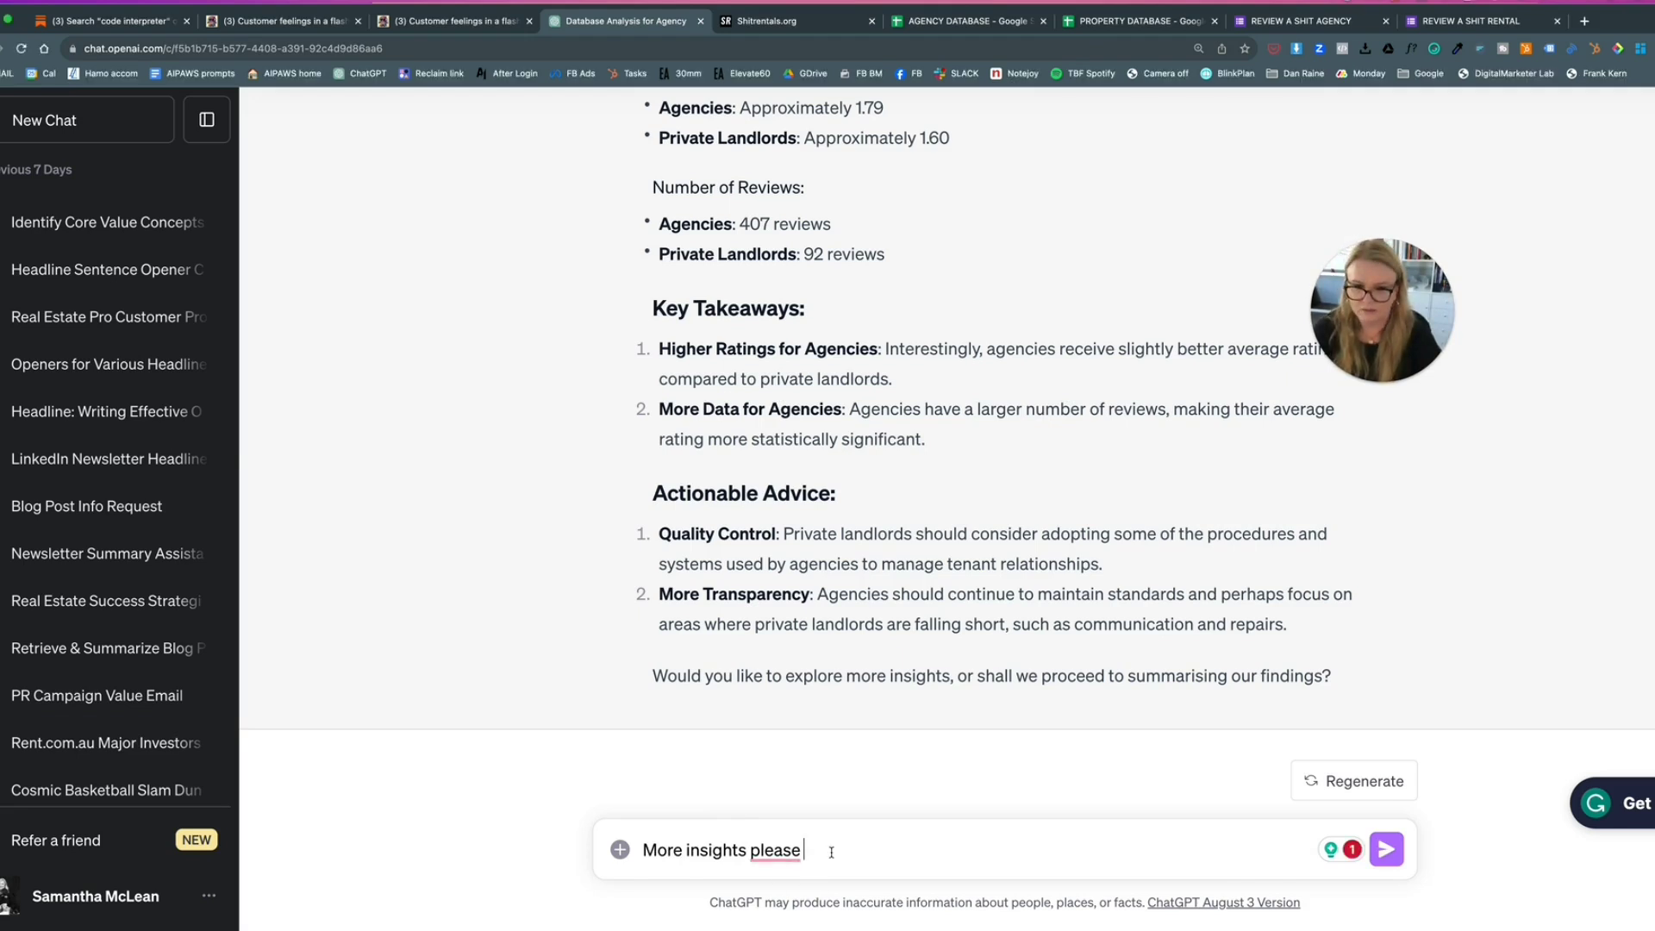
pyautogui.write('-')
pyautogui.write('s the dissatisfaction mostly financial (rent, bond) or operational (maintenance, communication)?')
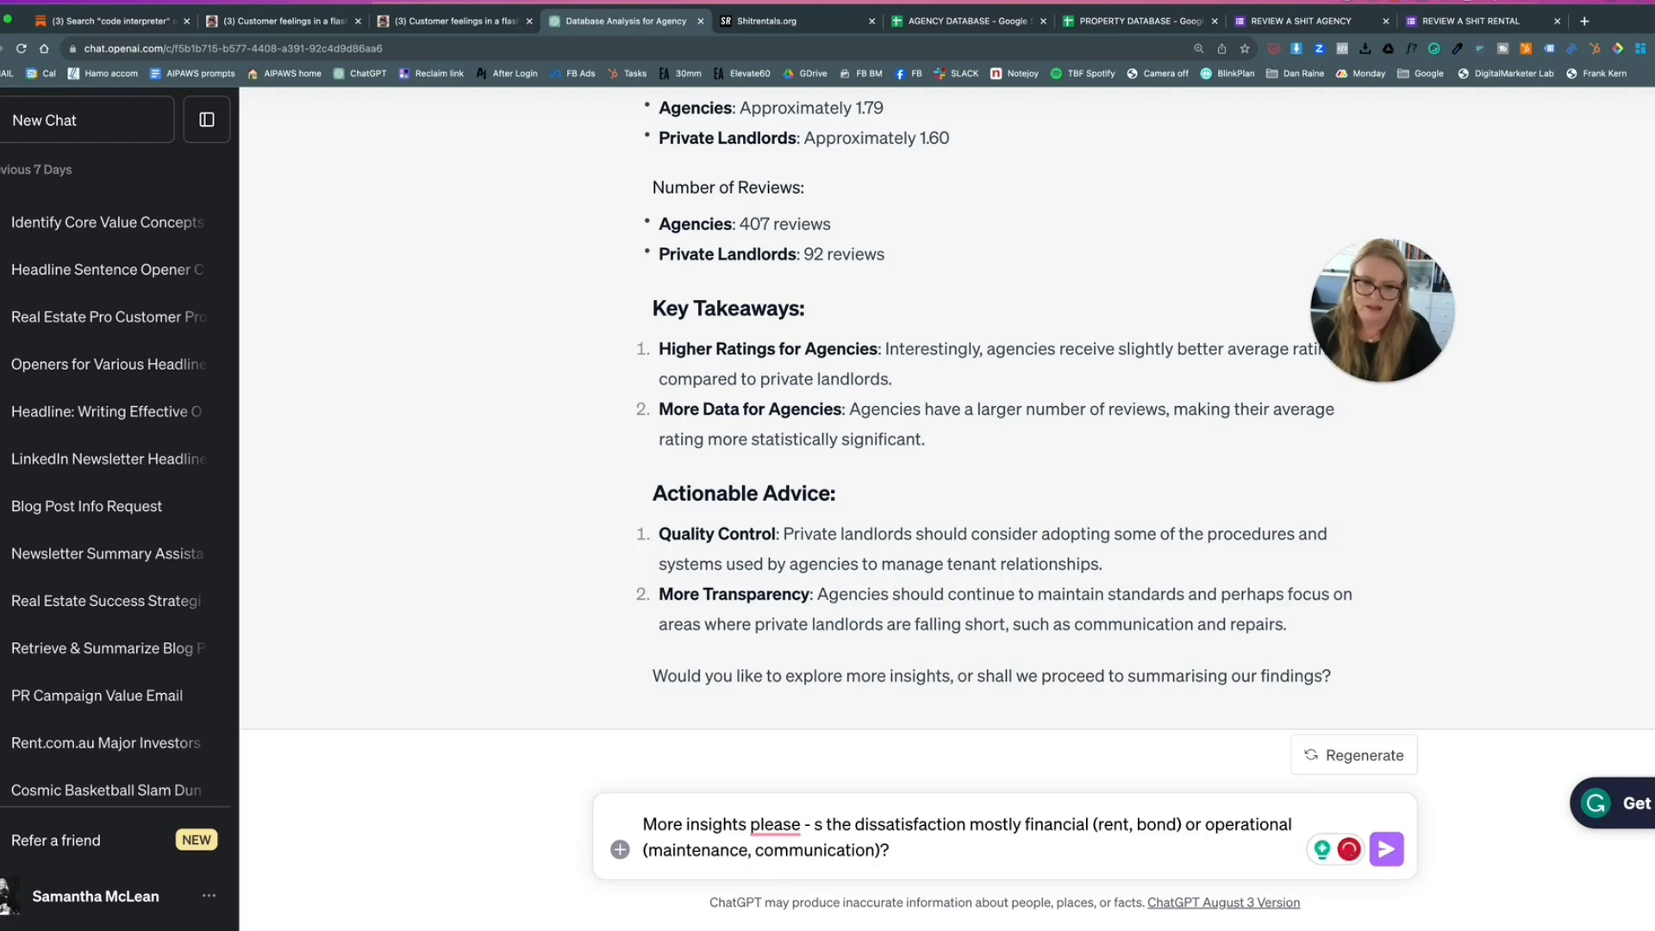
pyautogui.write('i')
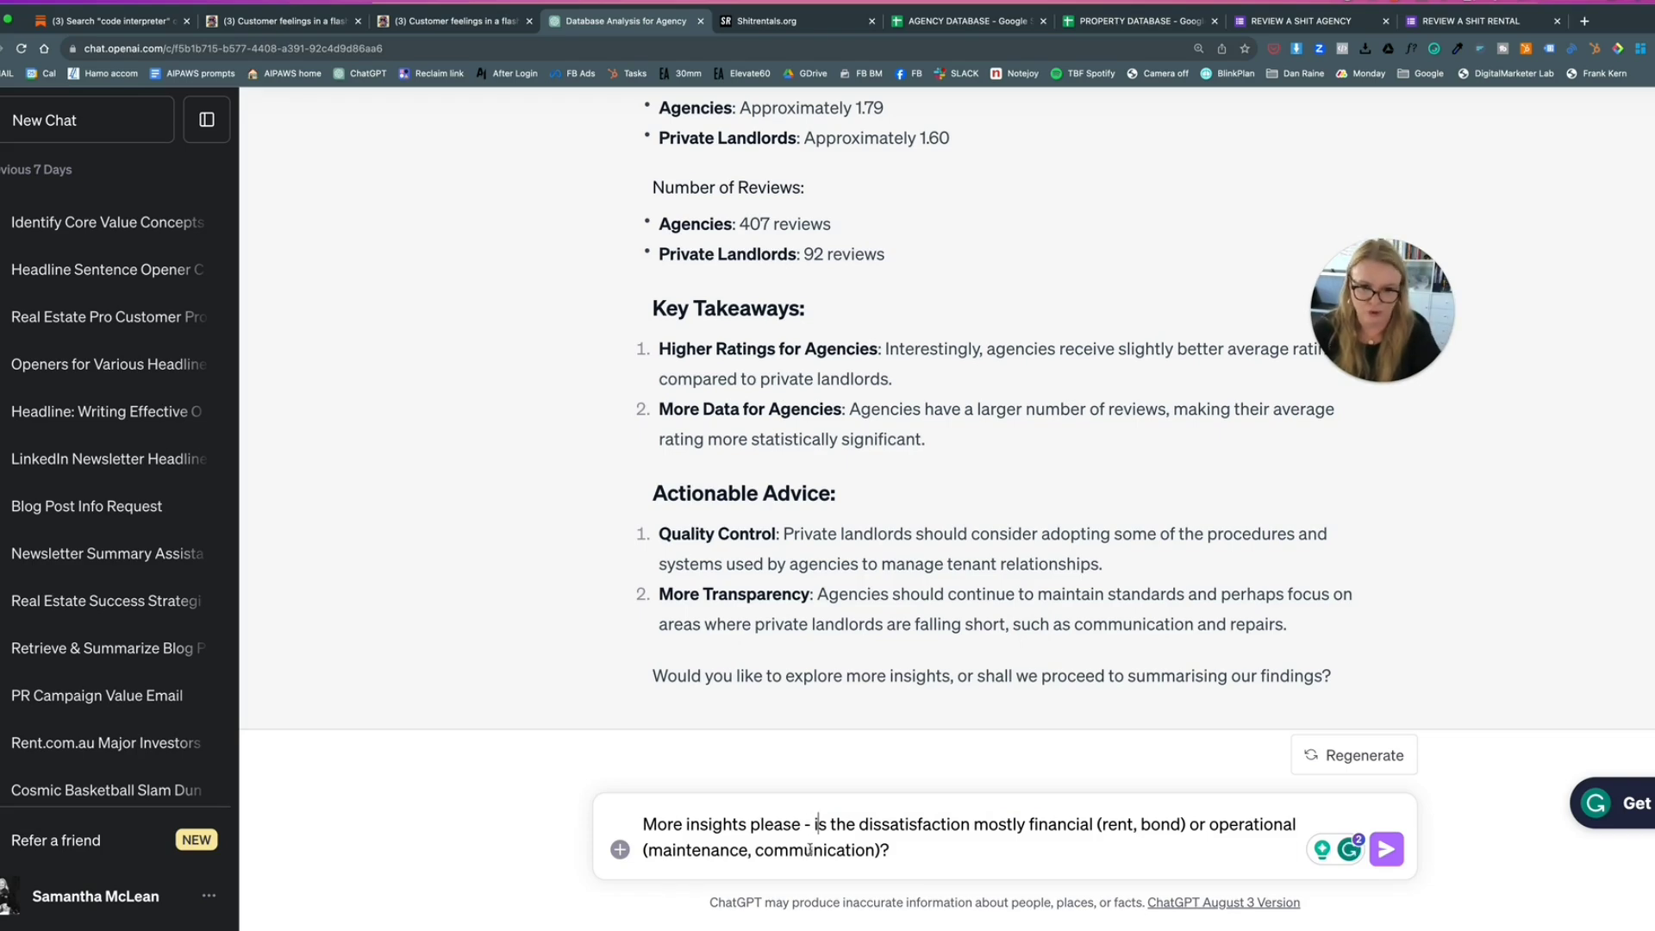
pyautogui.click(902, 856)
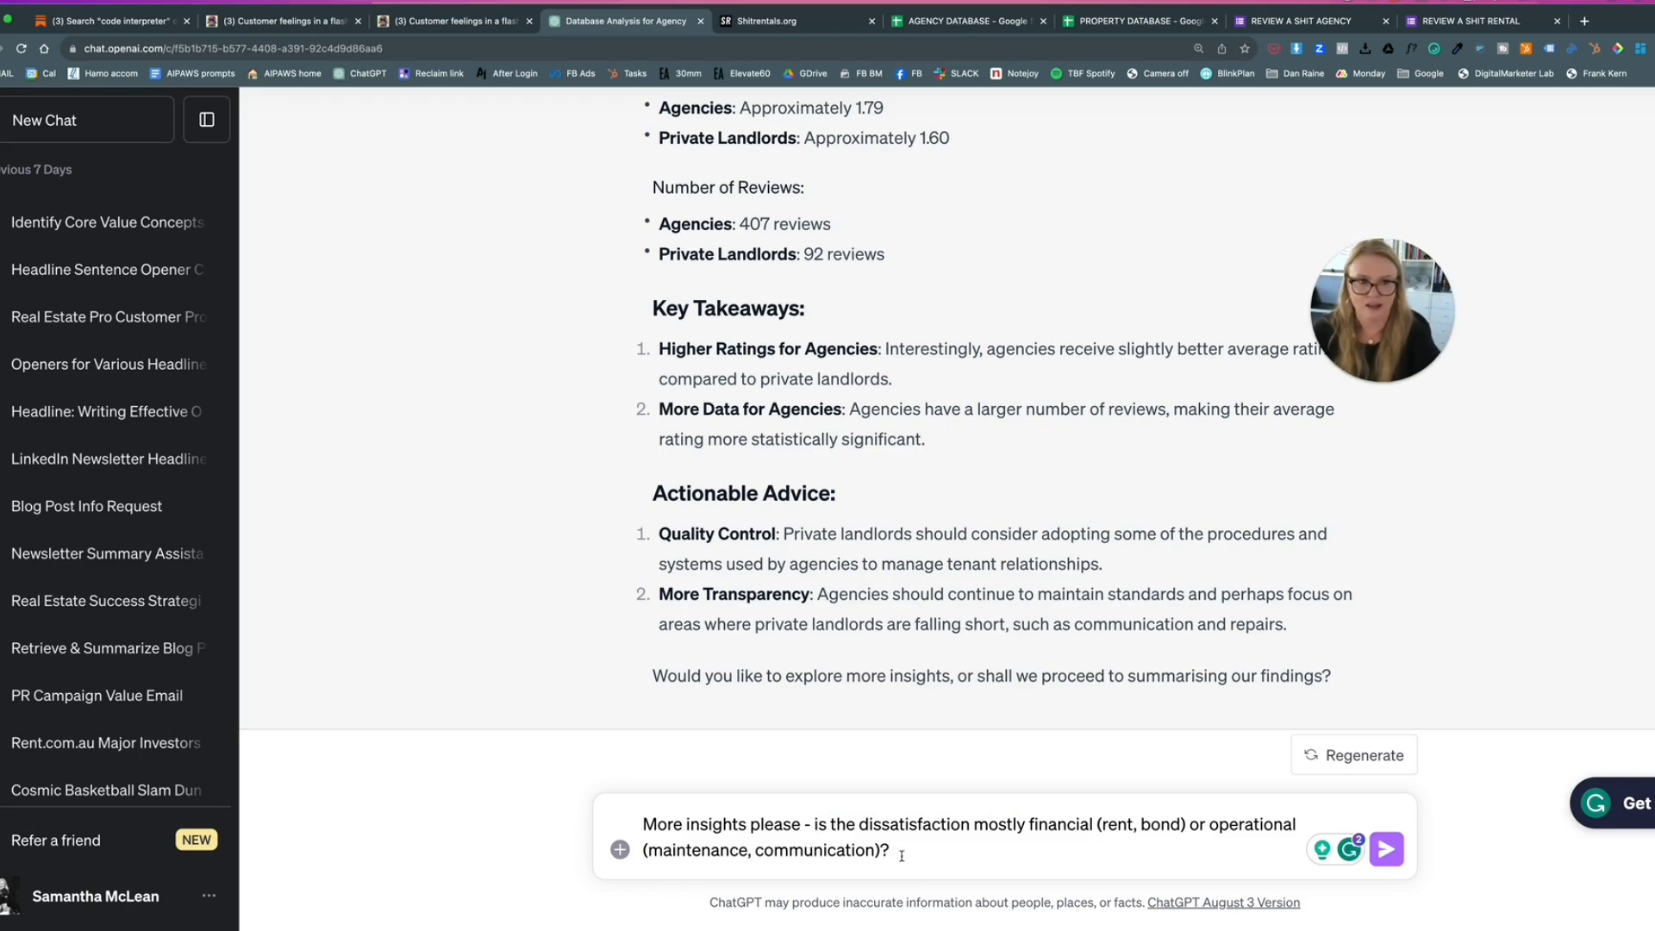
pyautogui.press('Return')
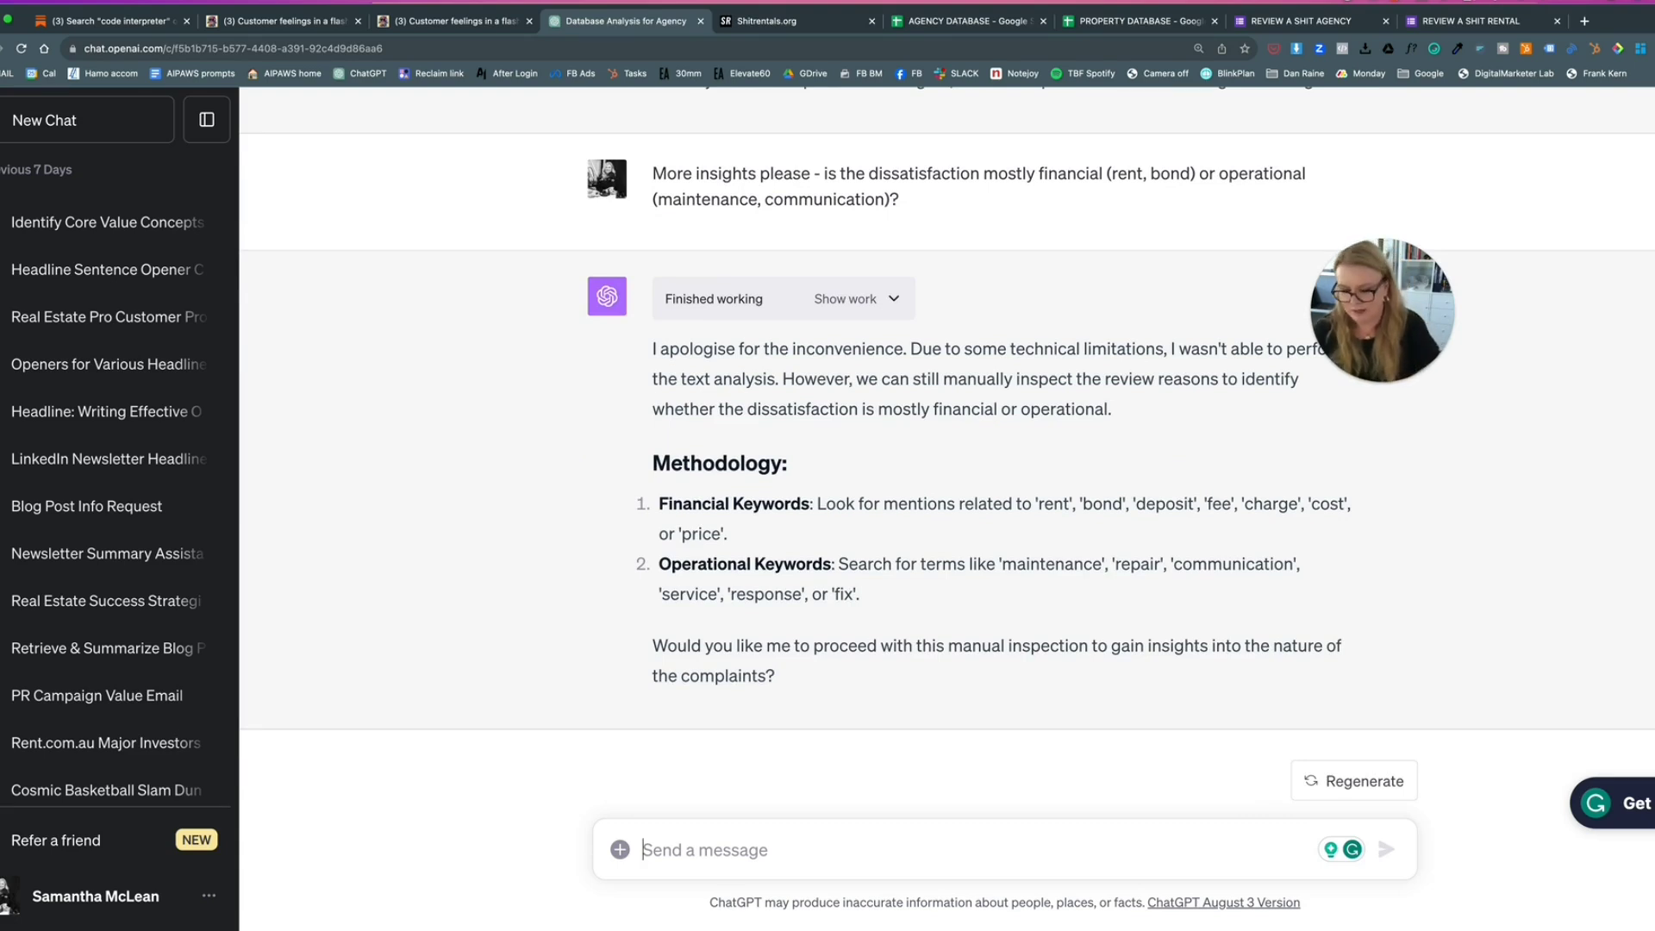
pyautogui.write('yes please')
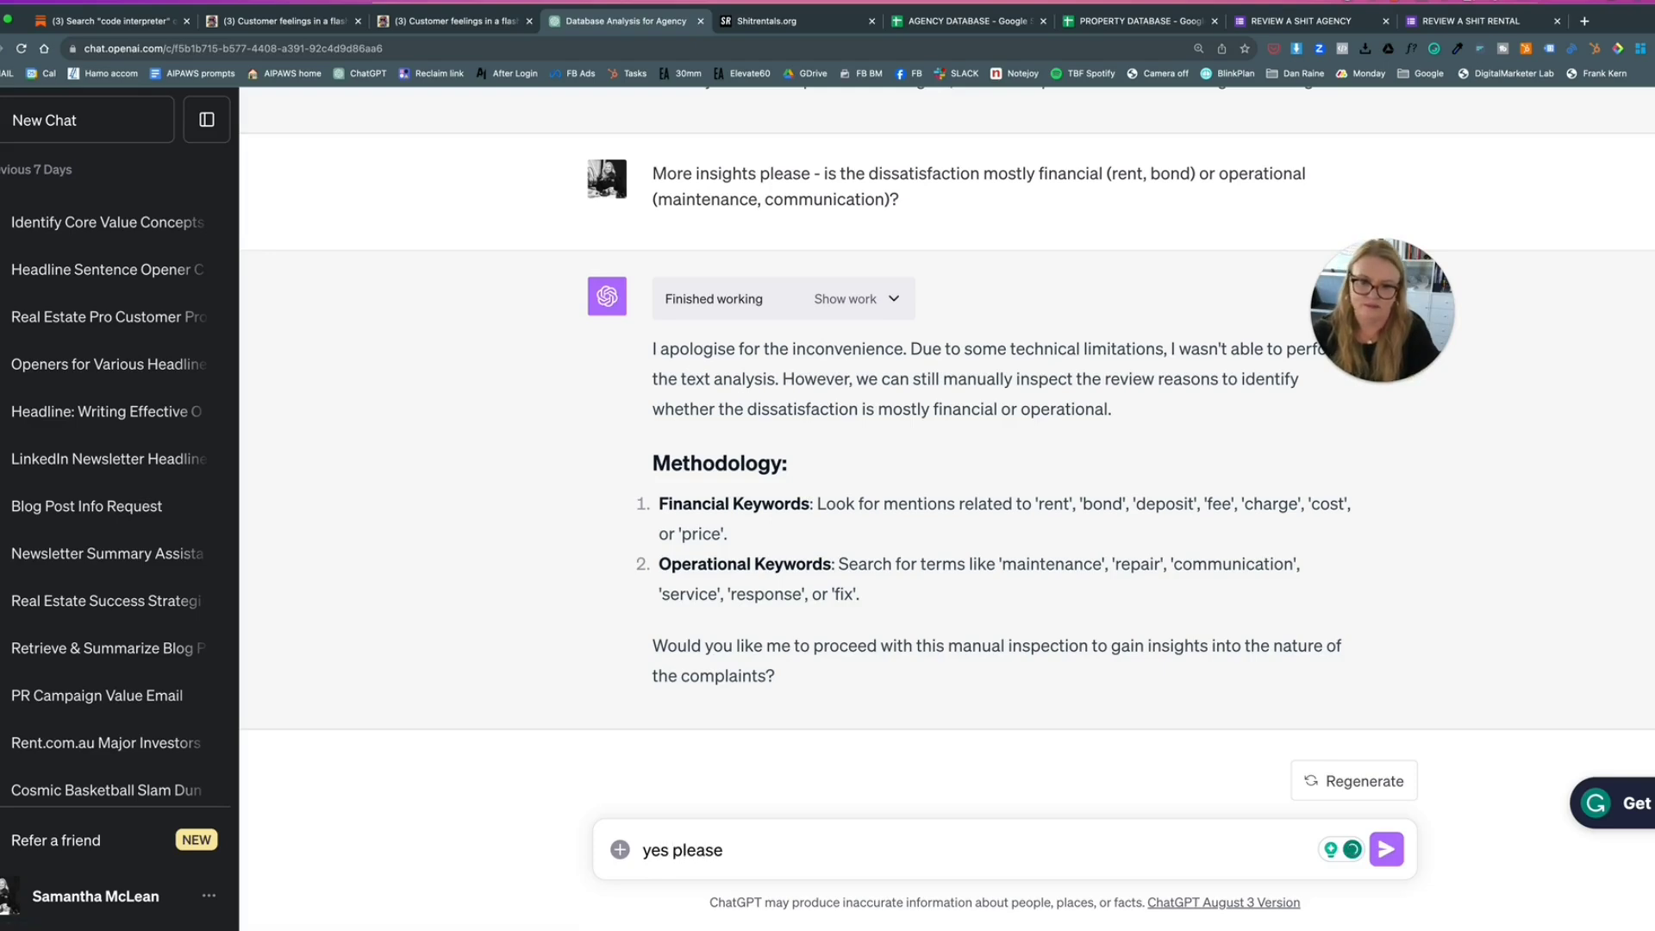
pyautogui.press('Return')
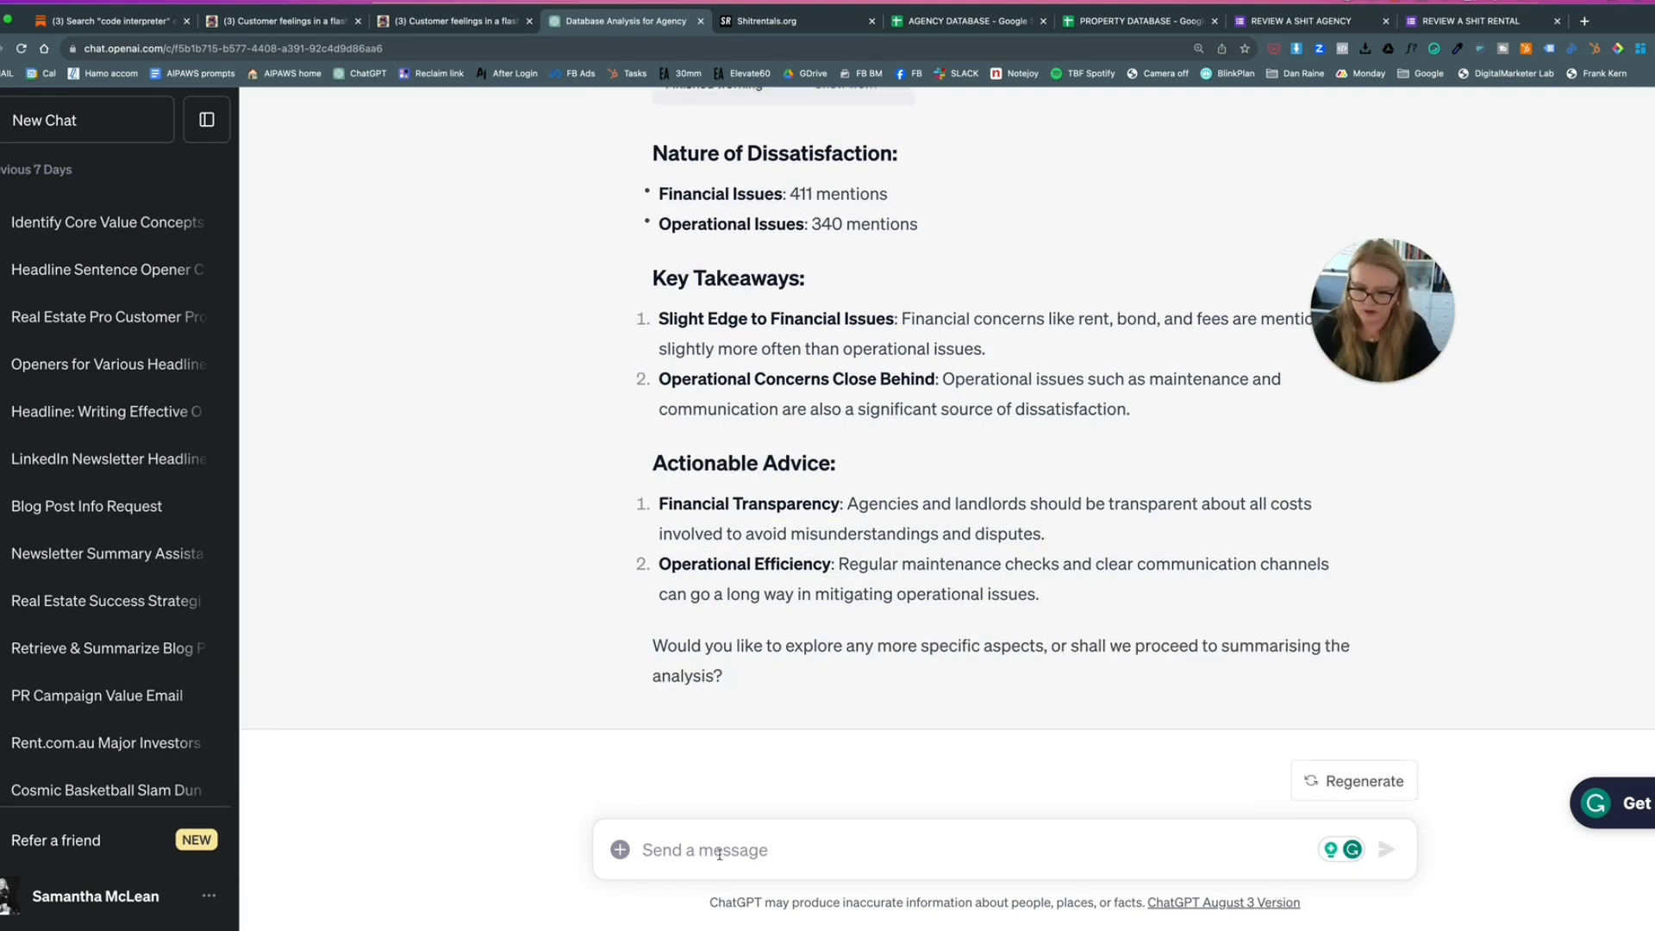
# - Send "So give it to me straight. Based on the data, what are the top 10 tenant grievances and how might I fix them?"
pyautogui.write('So give it to me straight. What are the top 10')
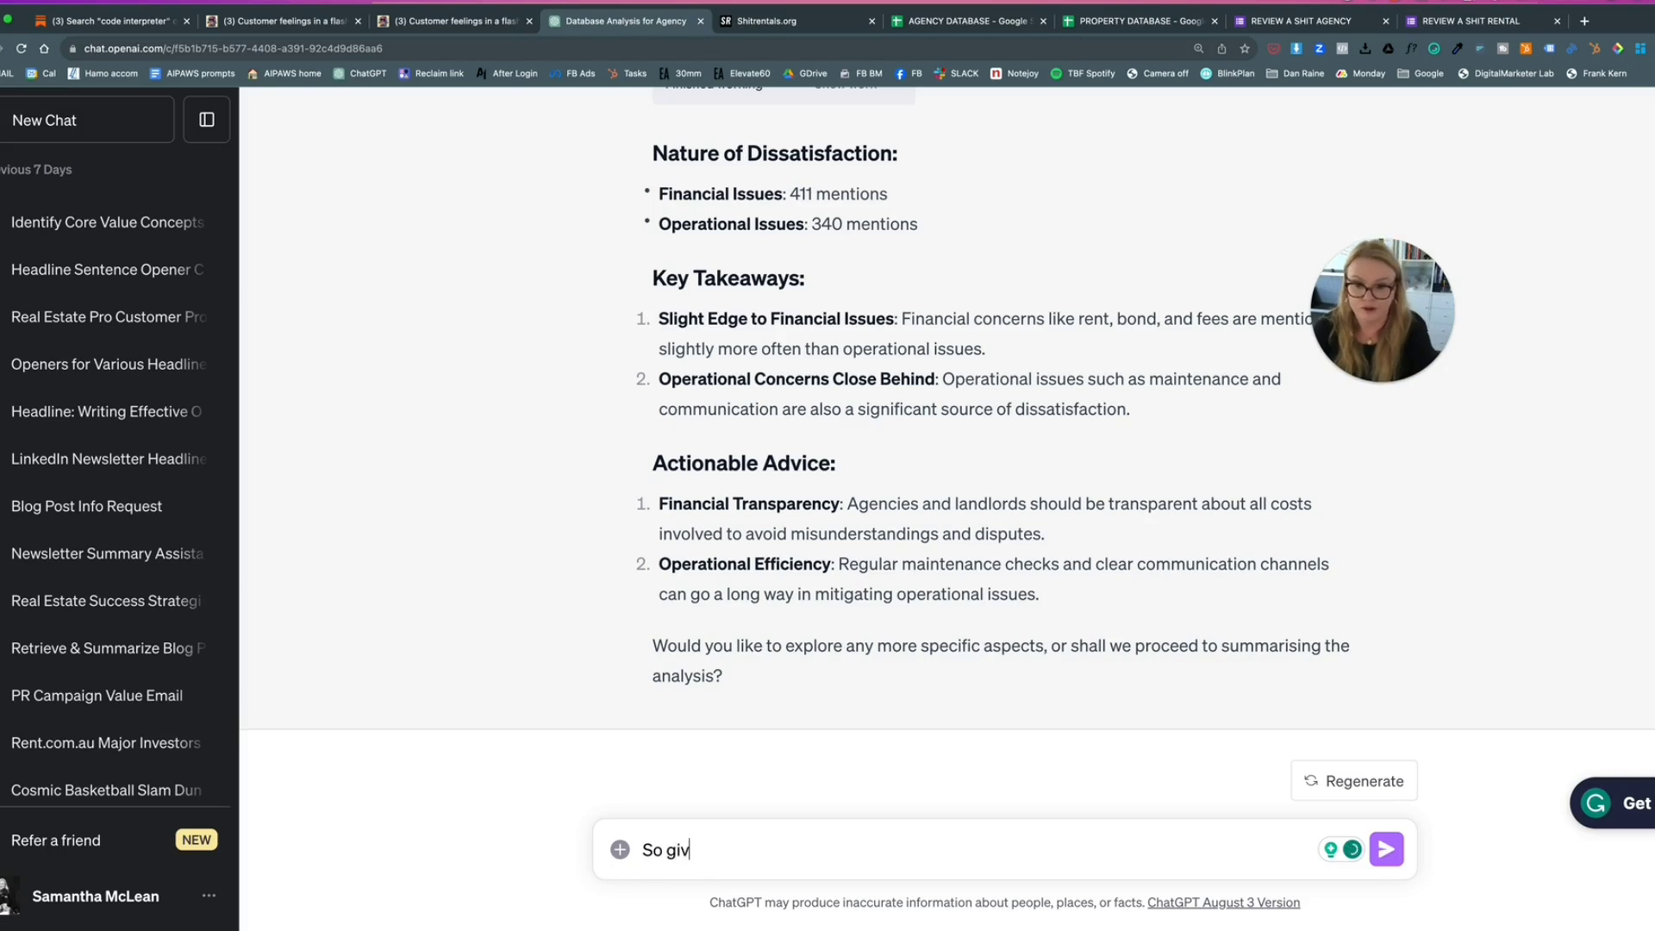
pyautogui.press('BackSpace')
pyautogui.press('BackSpace')
pyautogui.press('BackSpace')
pyautogui.press('BackSpace')
pyautogui.press('BackSpace')
pyautogui.press('BackSpace')
pyautogui.press('BackSpace')
pyautogui.press('BackSpace')
pyautogui.press('BackSpace')
pyautogui.press('BackSpace')
pyautogui.press('BackSpace')
pyautogui.press('BackSpace')
pyautogui.press('BackSpace')
pyautogui.press('BackSpace')
pyautogui.press('BackSpace')
pyautogui.press('BackSpace')
pyautogui.press('BackSpace')
pyautogui.press('BackSpace')
pyautogui.press('BackSpace')
pyautogui.press('BackSpace')
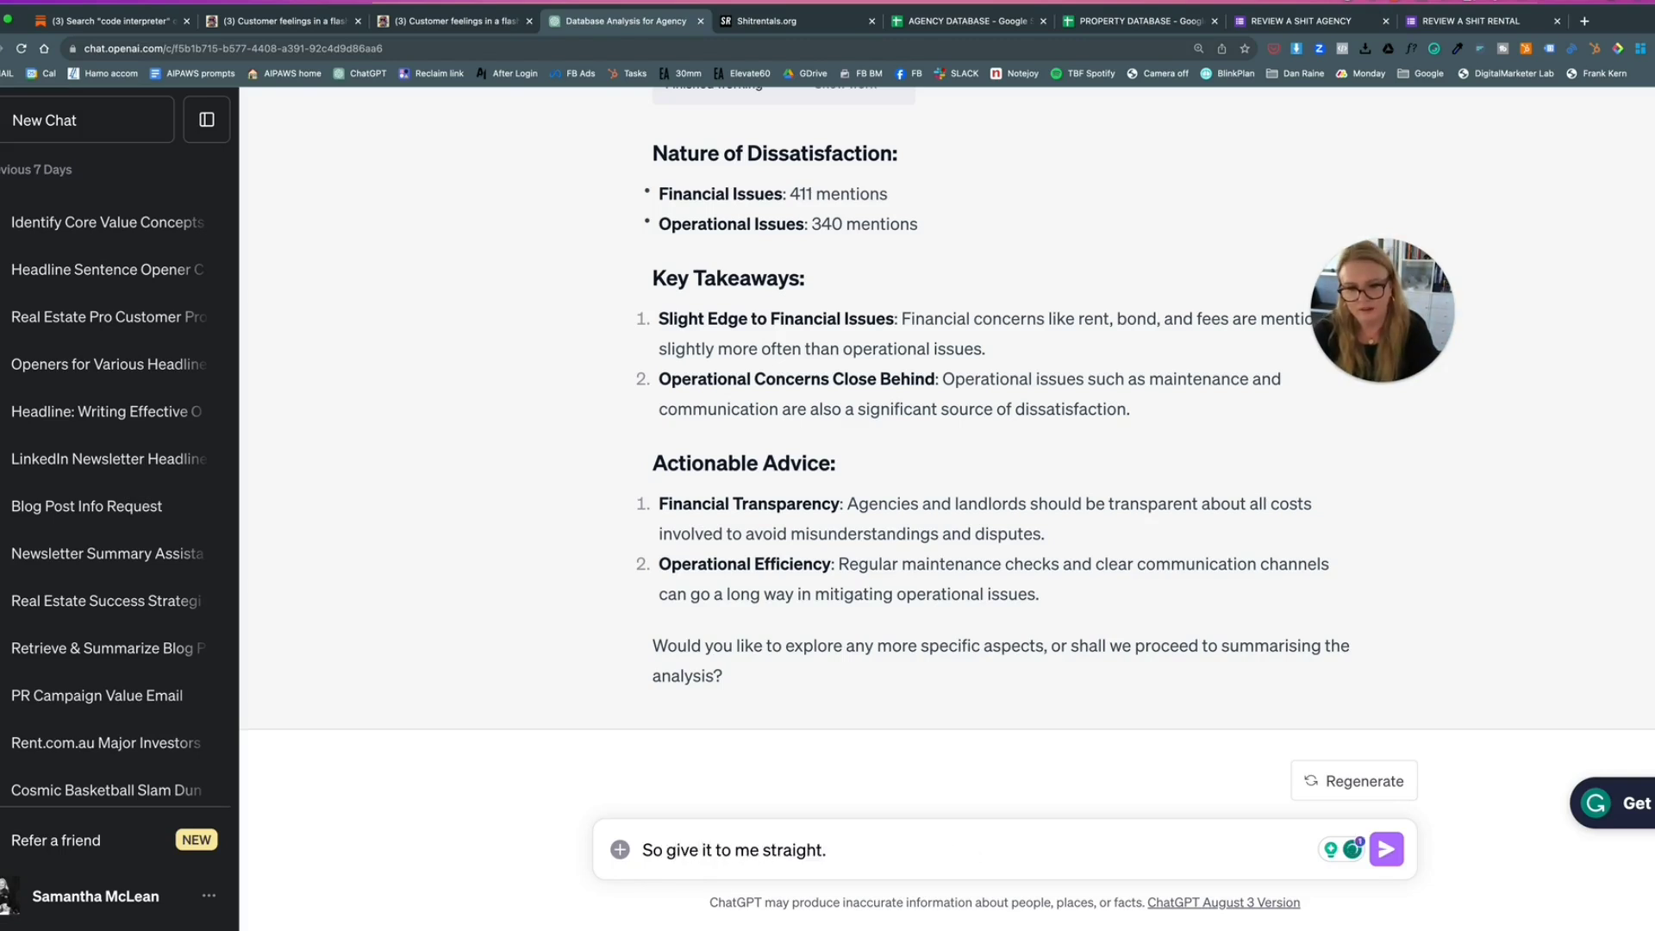
pyautogui.write('Based ')
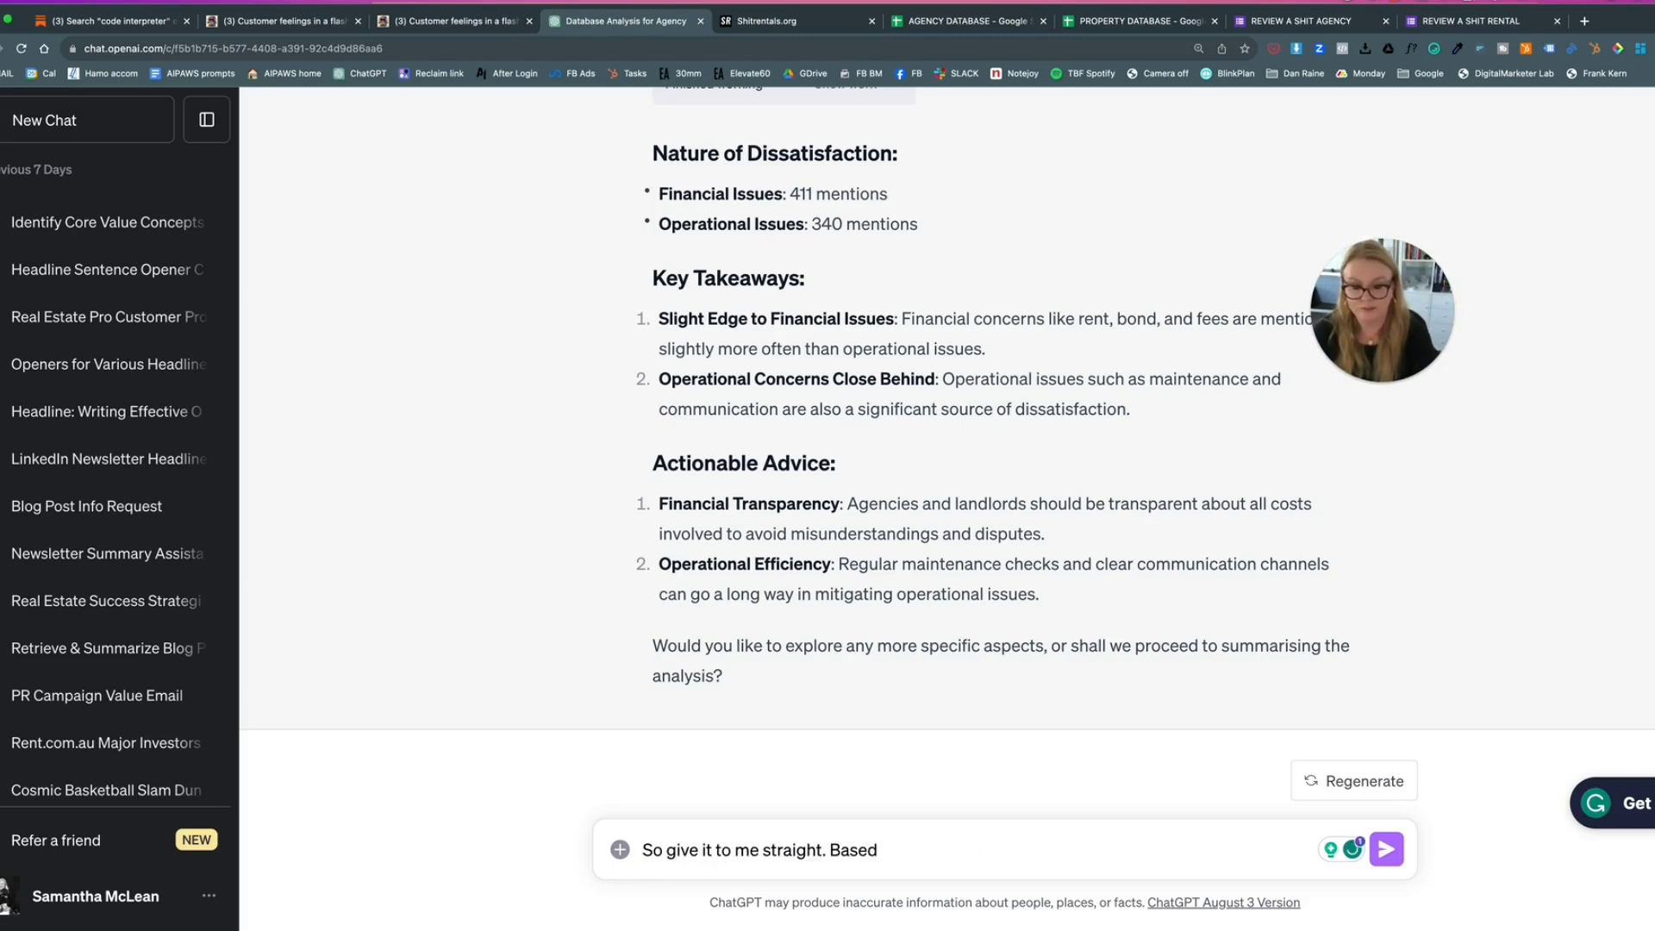
pyautogui.write('on the data, what a')
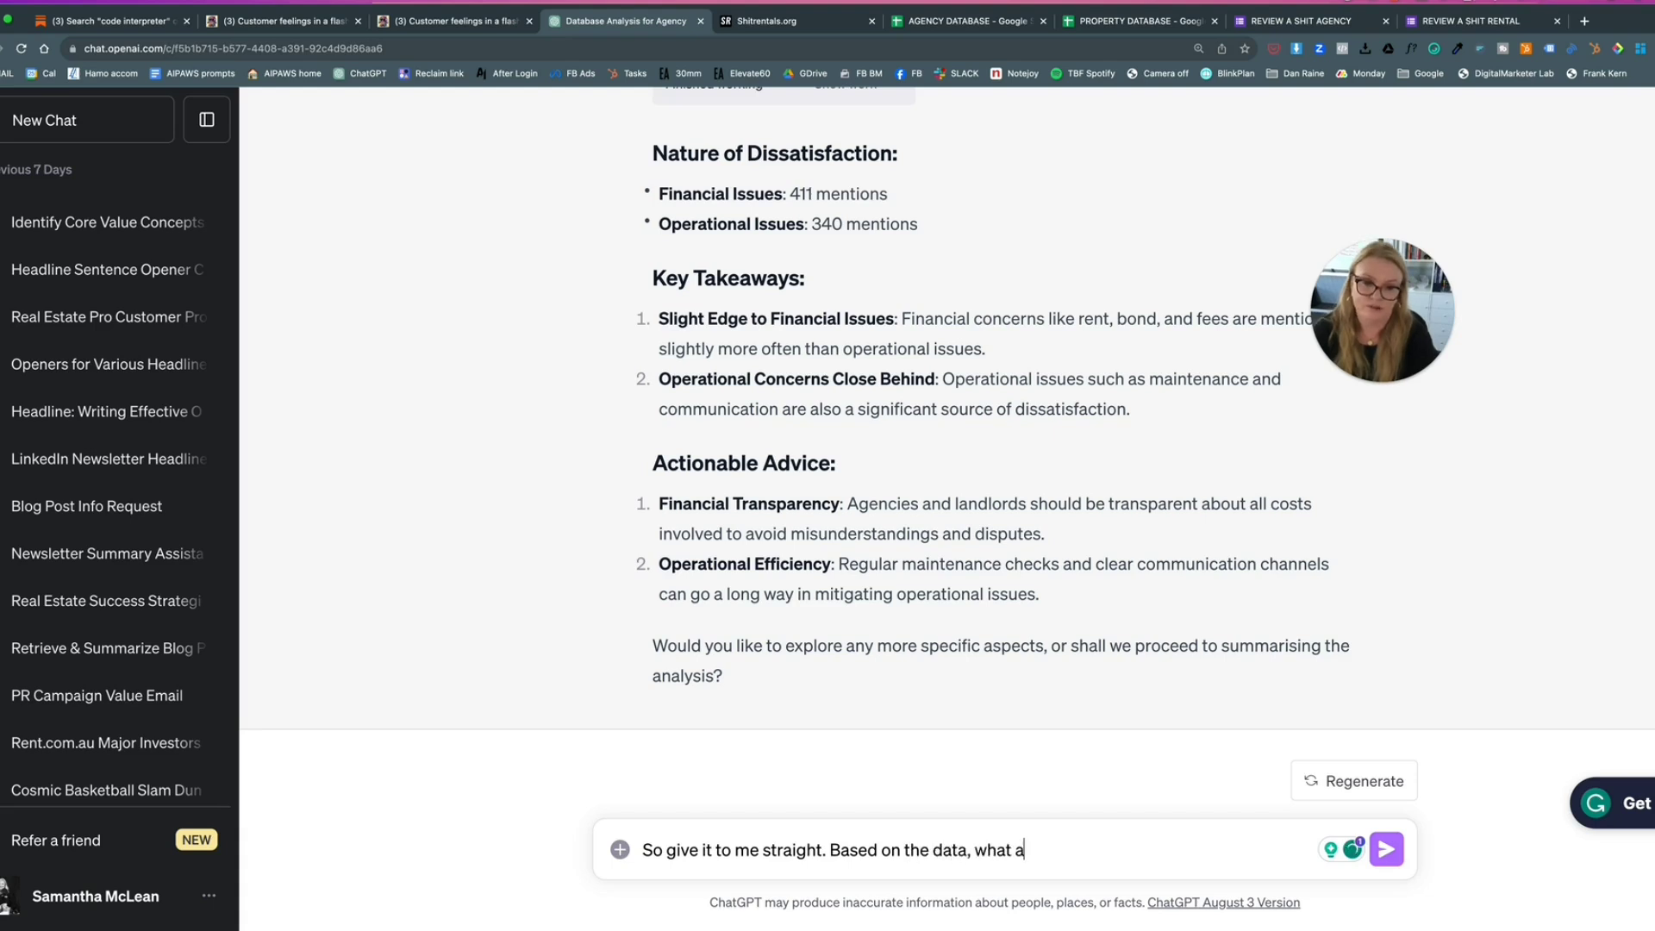
pyautogui.write('re the top 10')
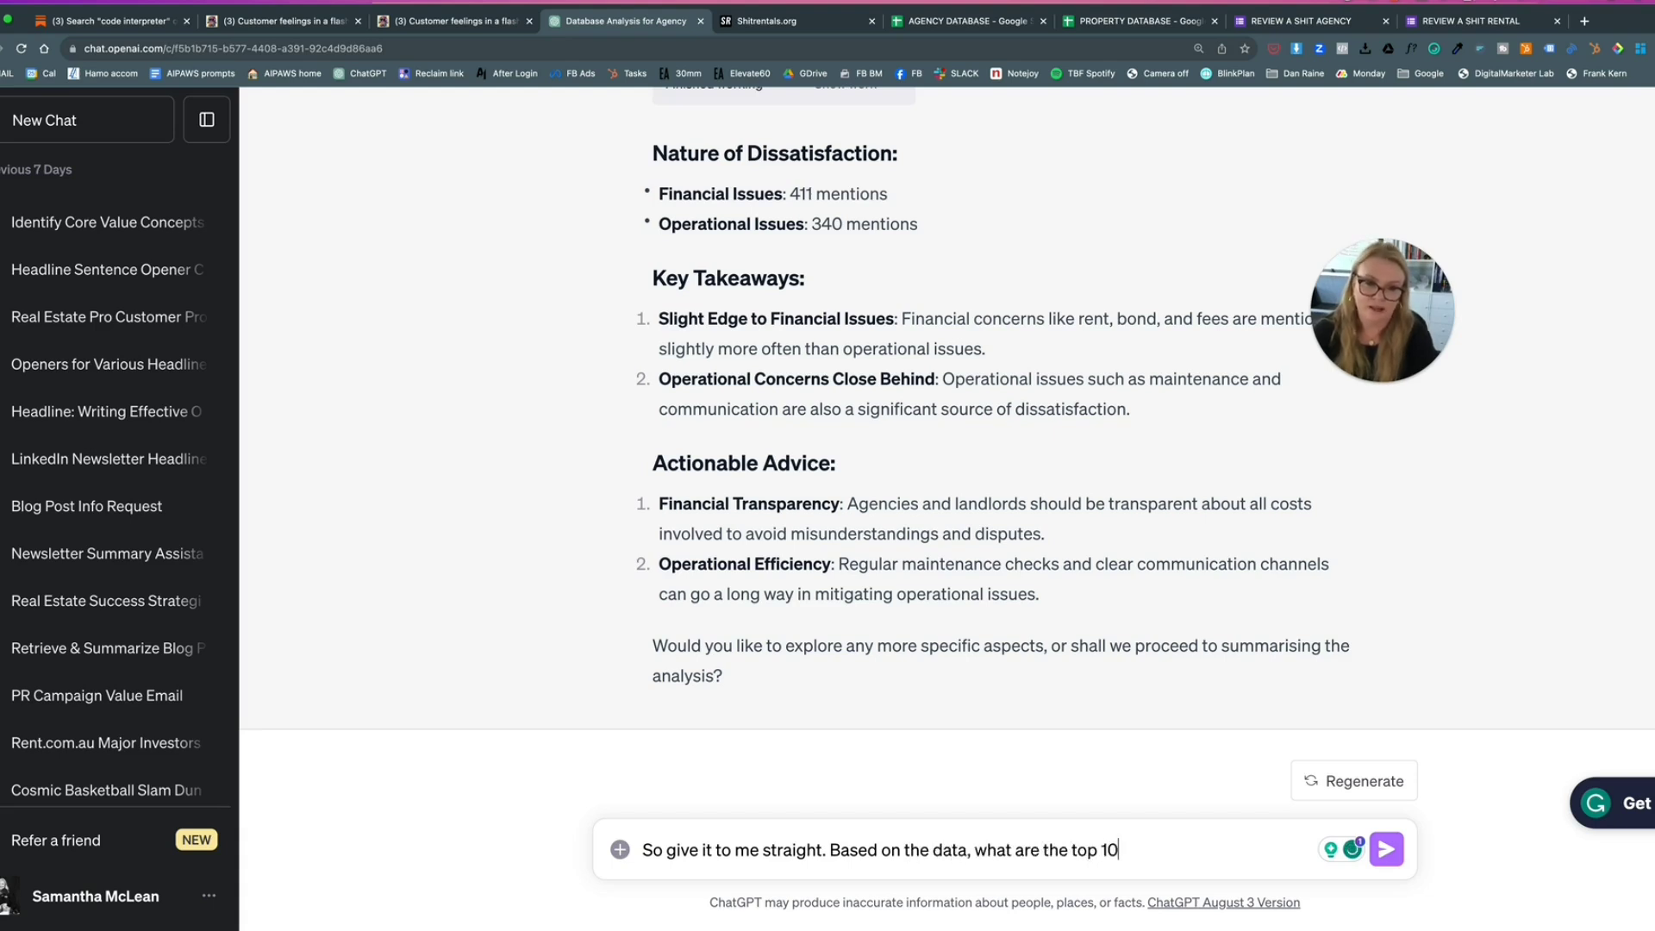
pyautogui.write(' tenant ')
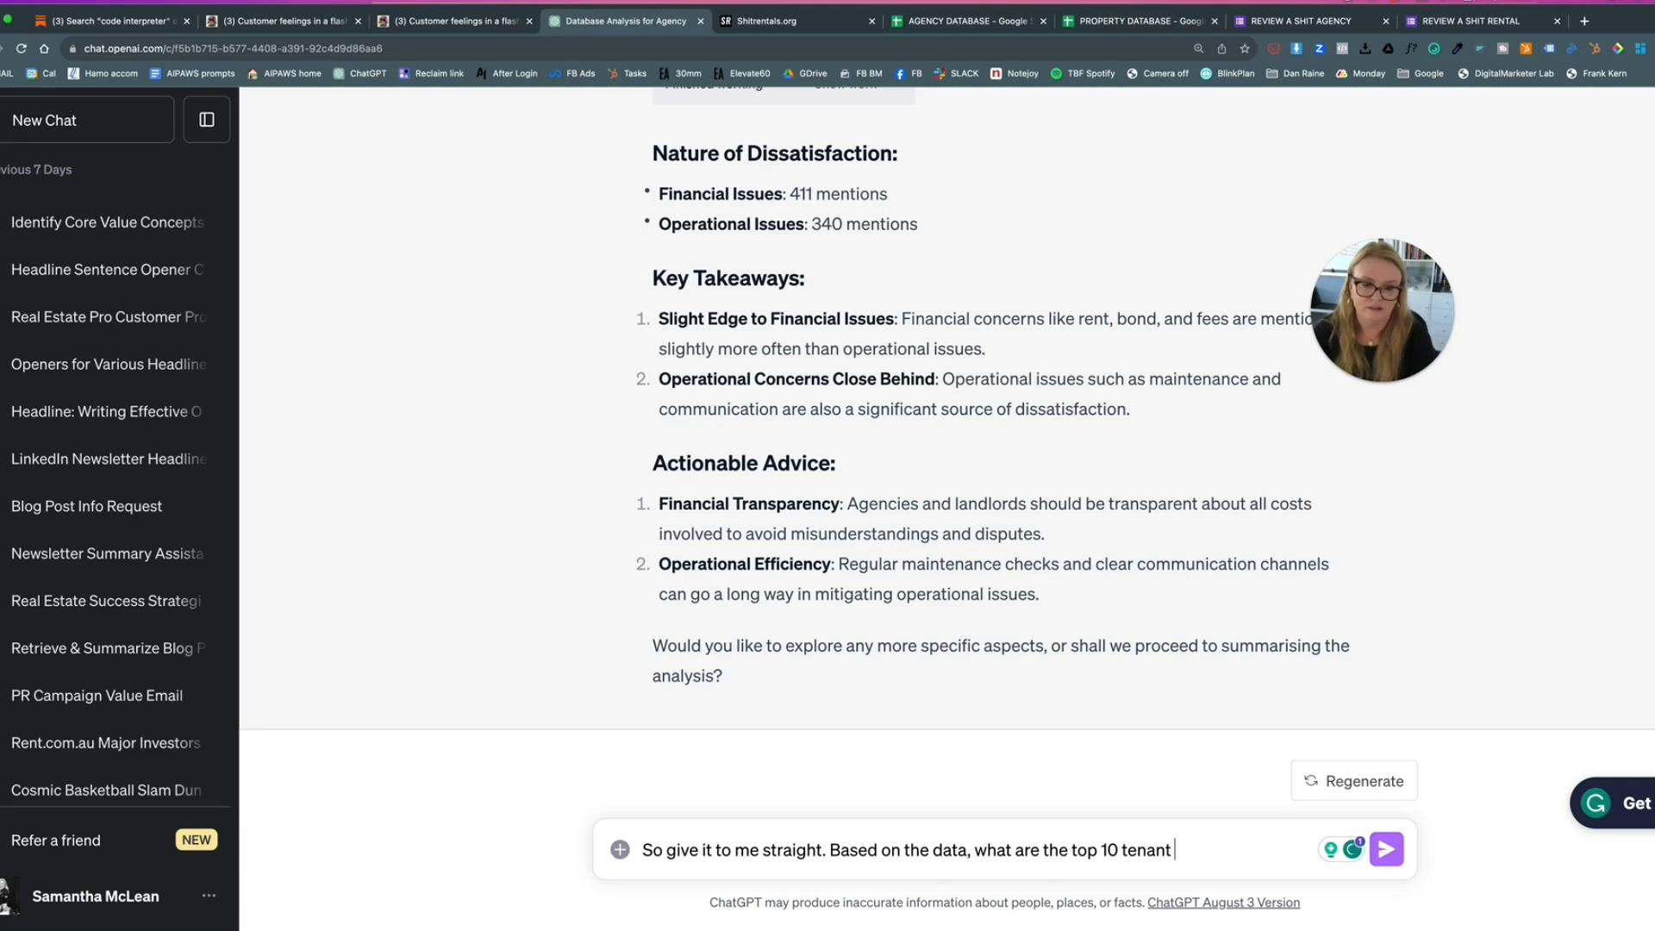
pyautogui.write('grievances and ')
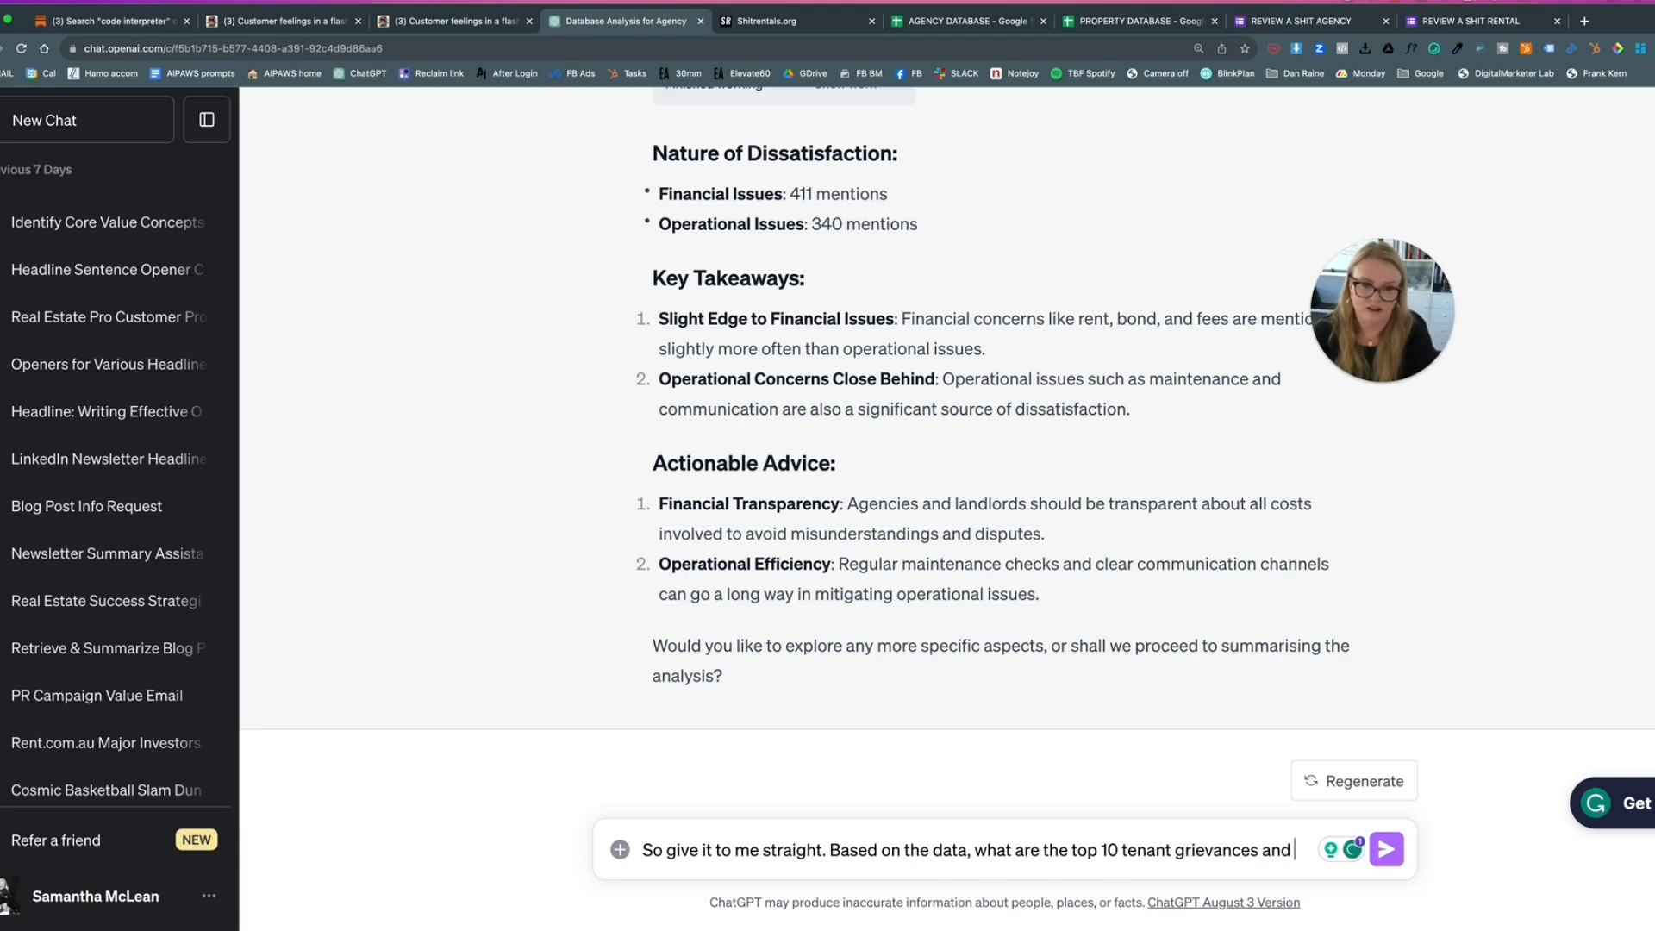
pyautogui.write('how might I')
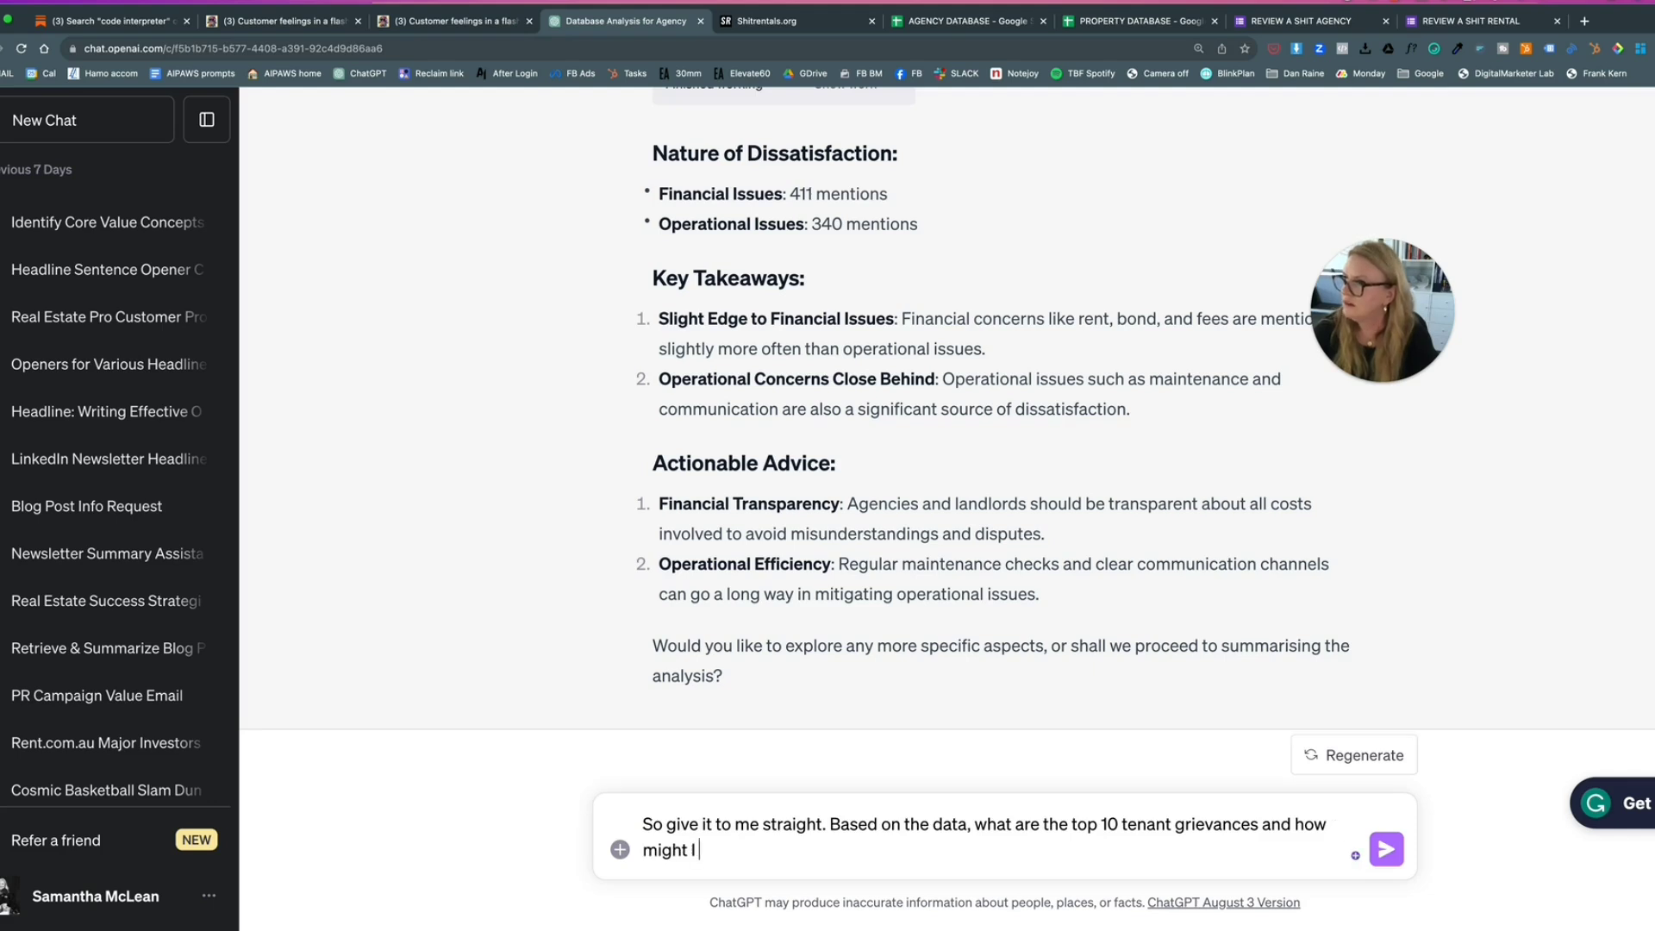
pyautogui.write(' fix them?')
pyautogui.press('Return')
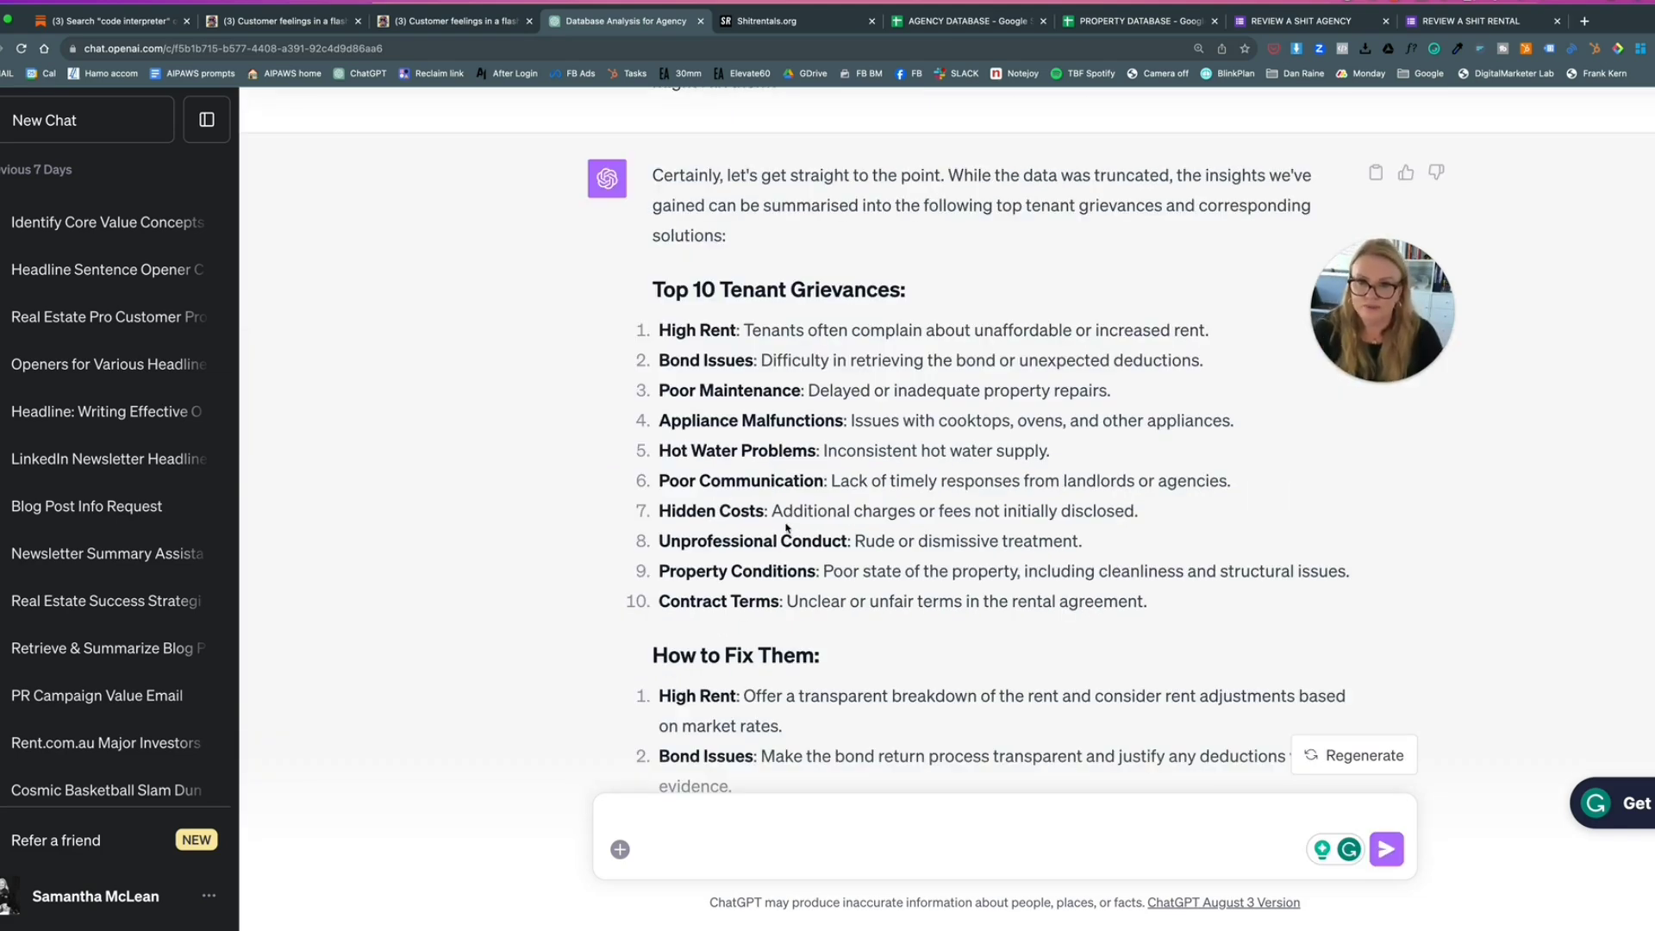
# - Review the Top 10 Tenant Grievances and How to Fix Them lists, selecting the Poor Maintenance and Appliance Malfunctions grievances for emphasis
pyautogui.scroll(-3, 786, 528)
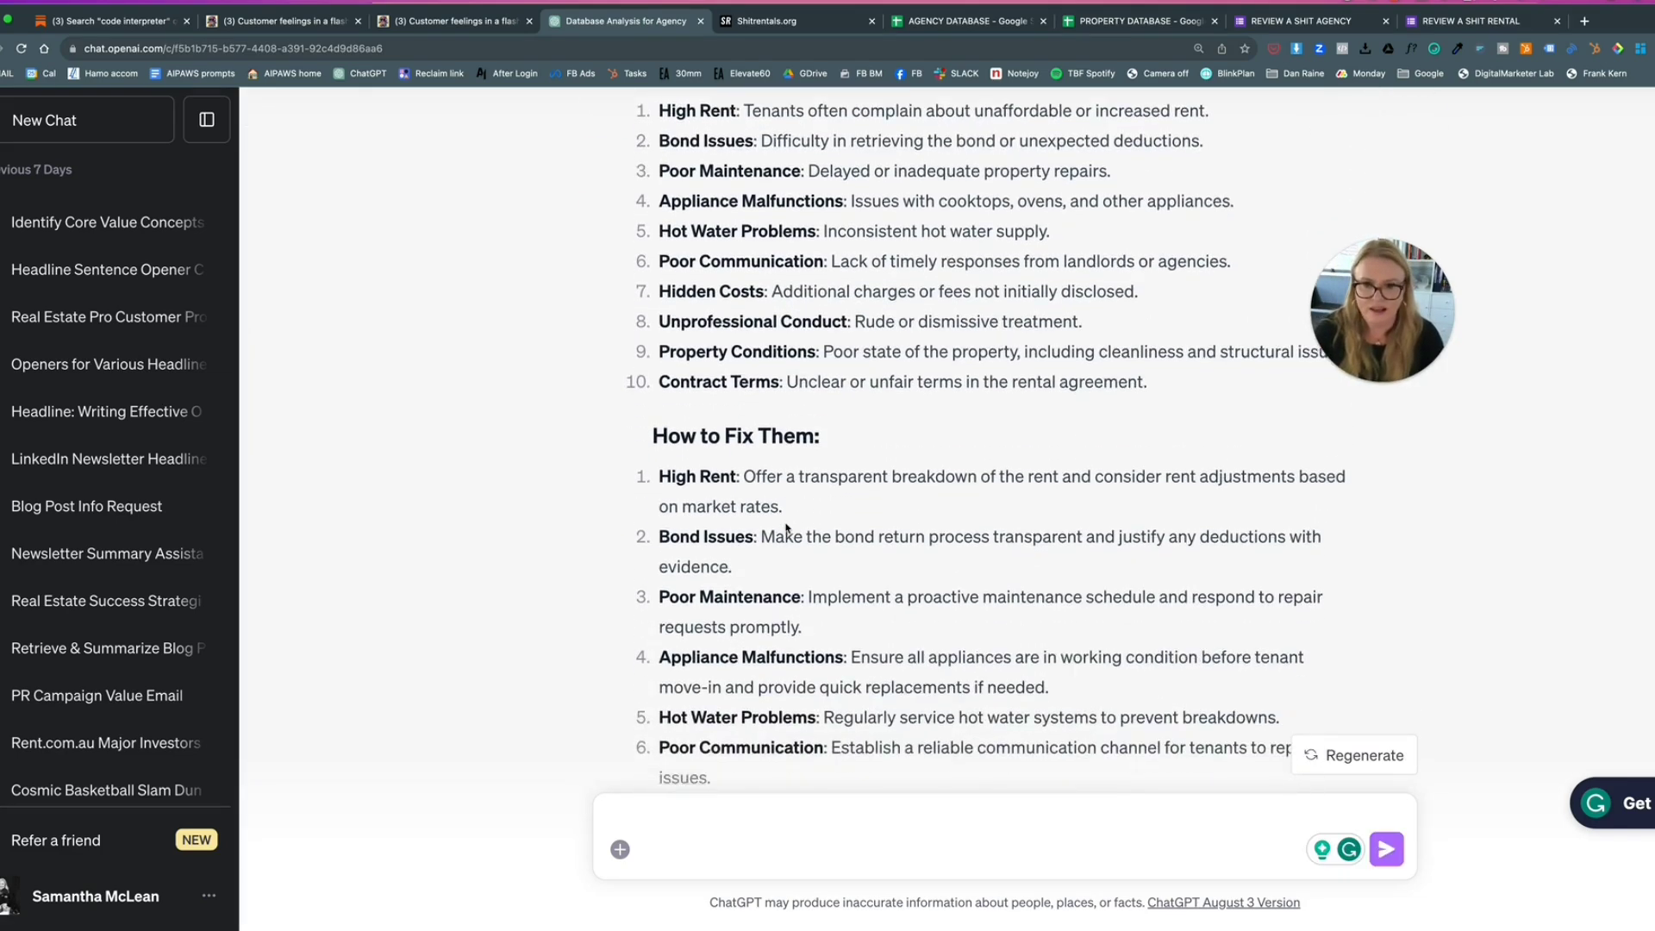
pyautogui.scroll(-3, 787, 528)
pyautogui.scroll(5, 787, 526)
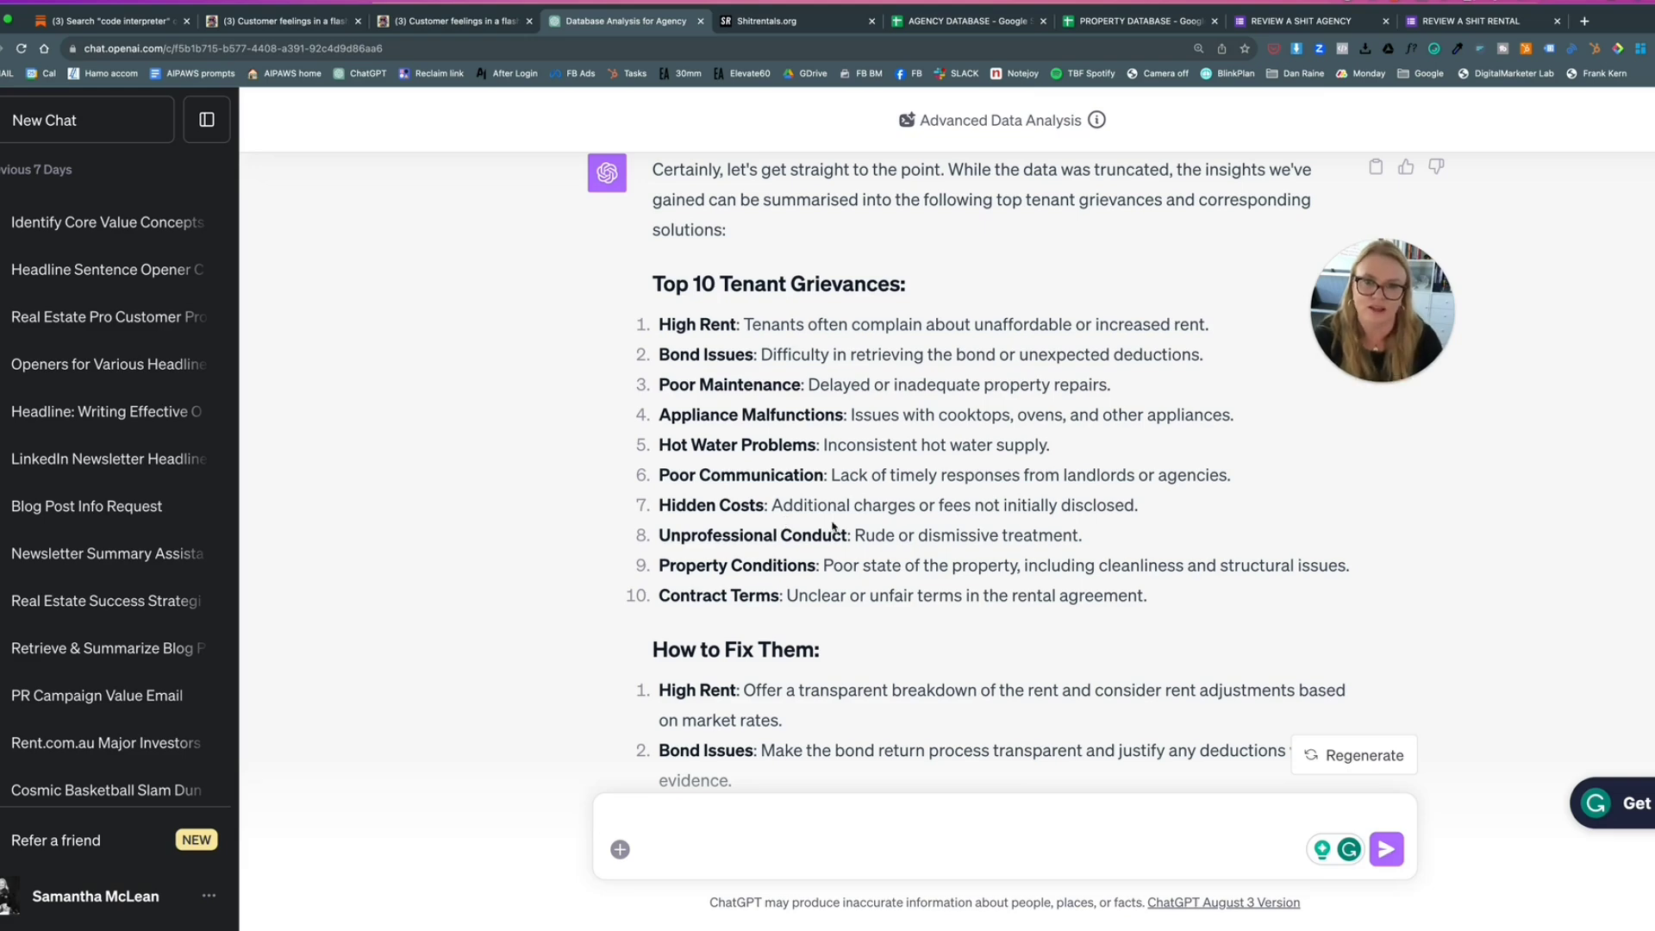
pyautogui.moveTo(661, 385); pyautogui.dragTo(1114, 389)
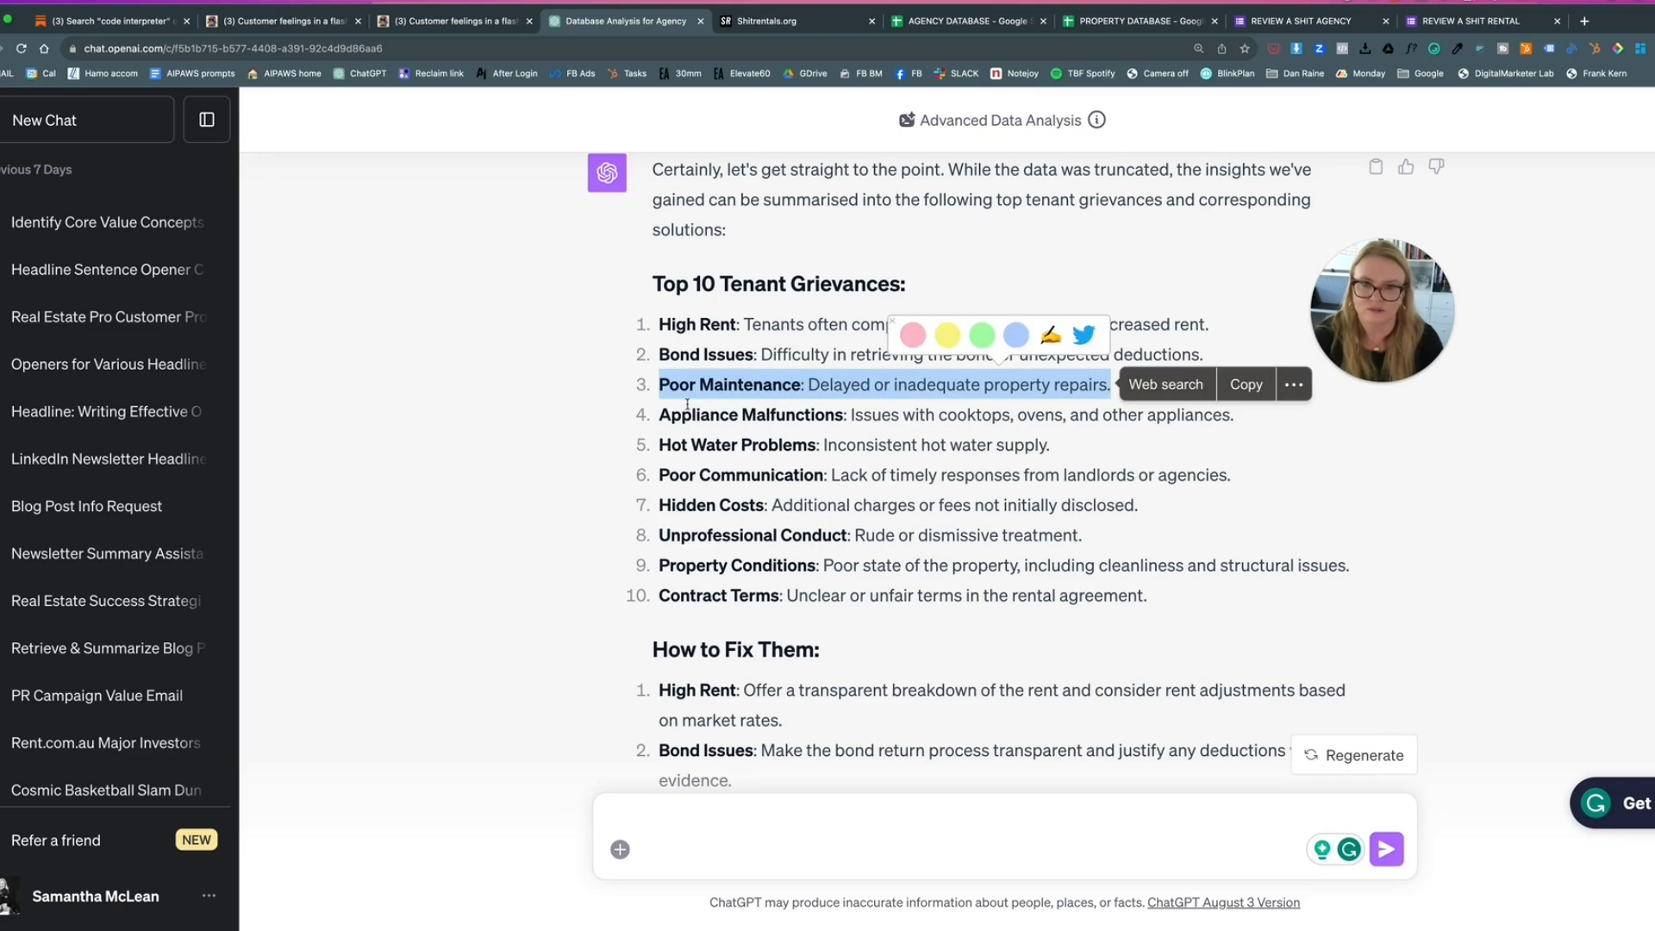
pyautogui.click(661, 385)
pyautogui.moveTo(661, 385); pyautogui.dragTo(1255, 424)
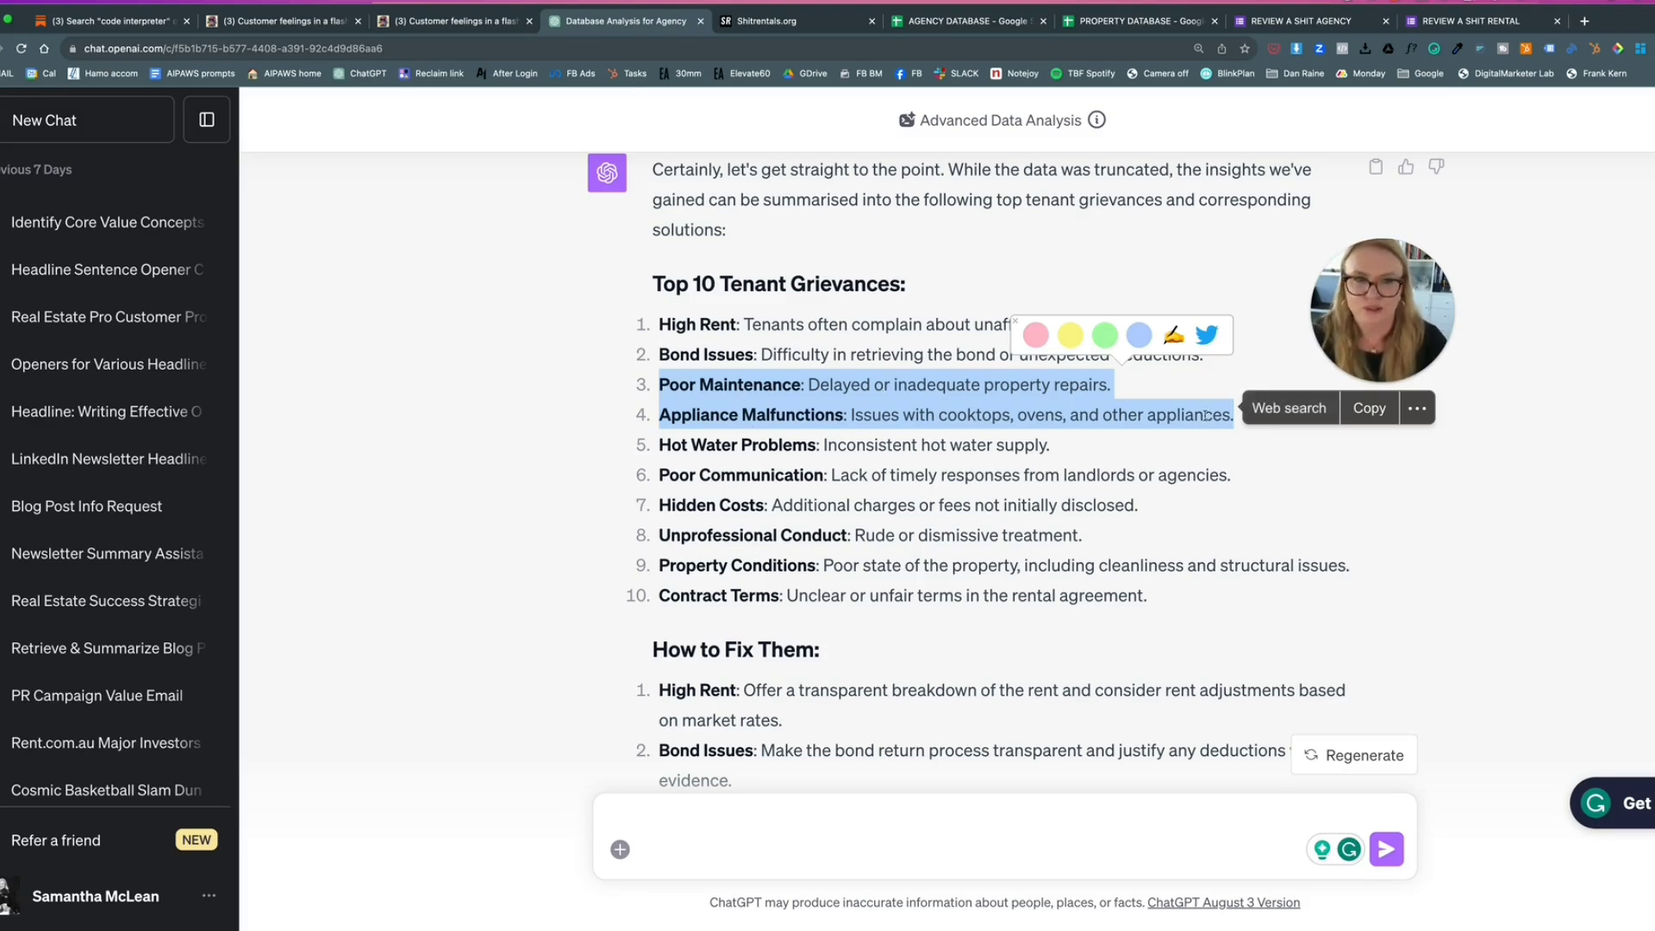
pyautogui.scroll(-5, 1195, 427)
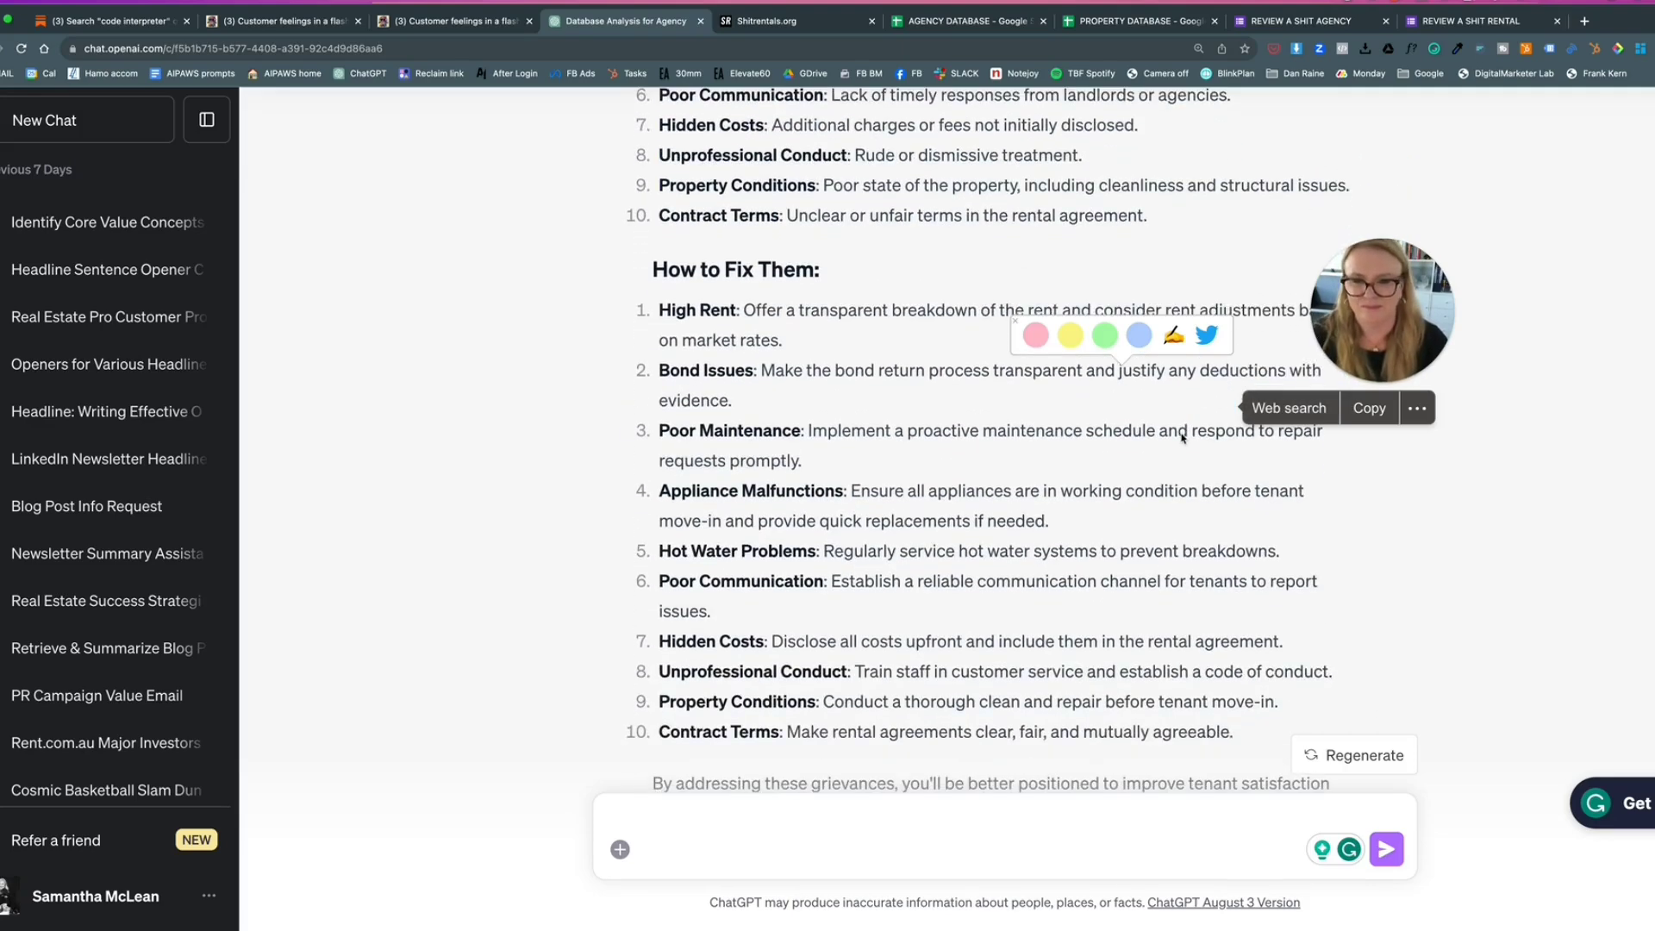
pyautogui.scroll(-2, 1182, 437)
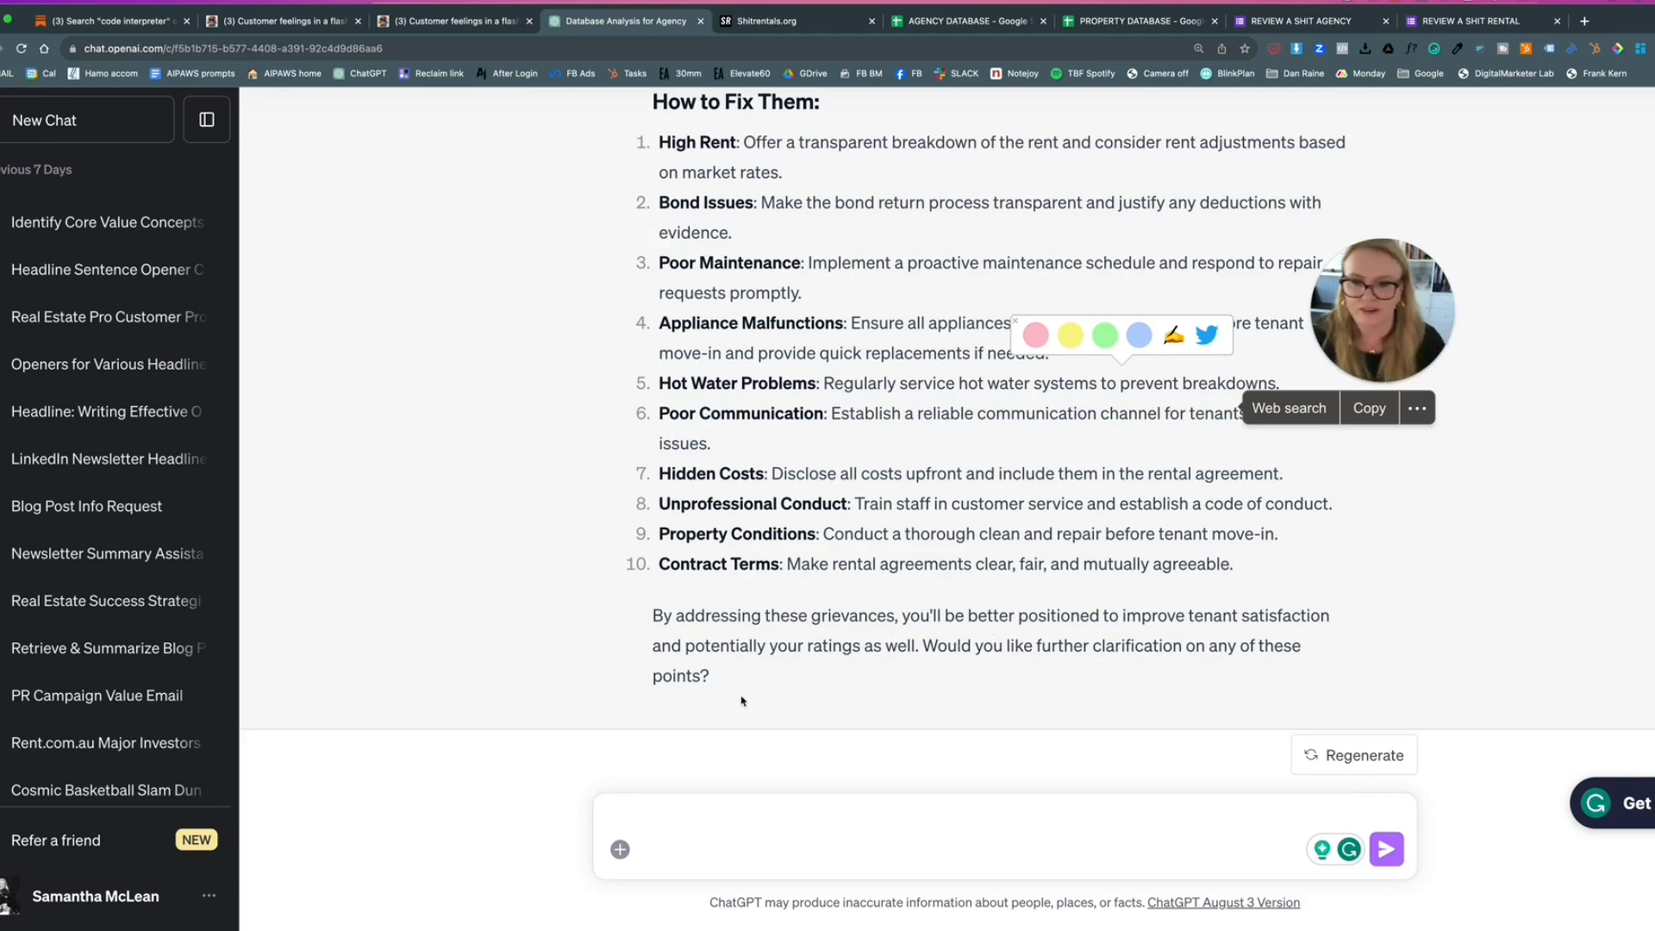
# - Send the follow-up question "For the agencies that got high ratings, what were some of the things they did right?"
pyautogui.click(673, 825)
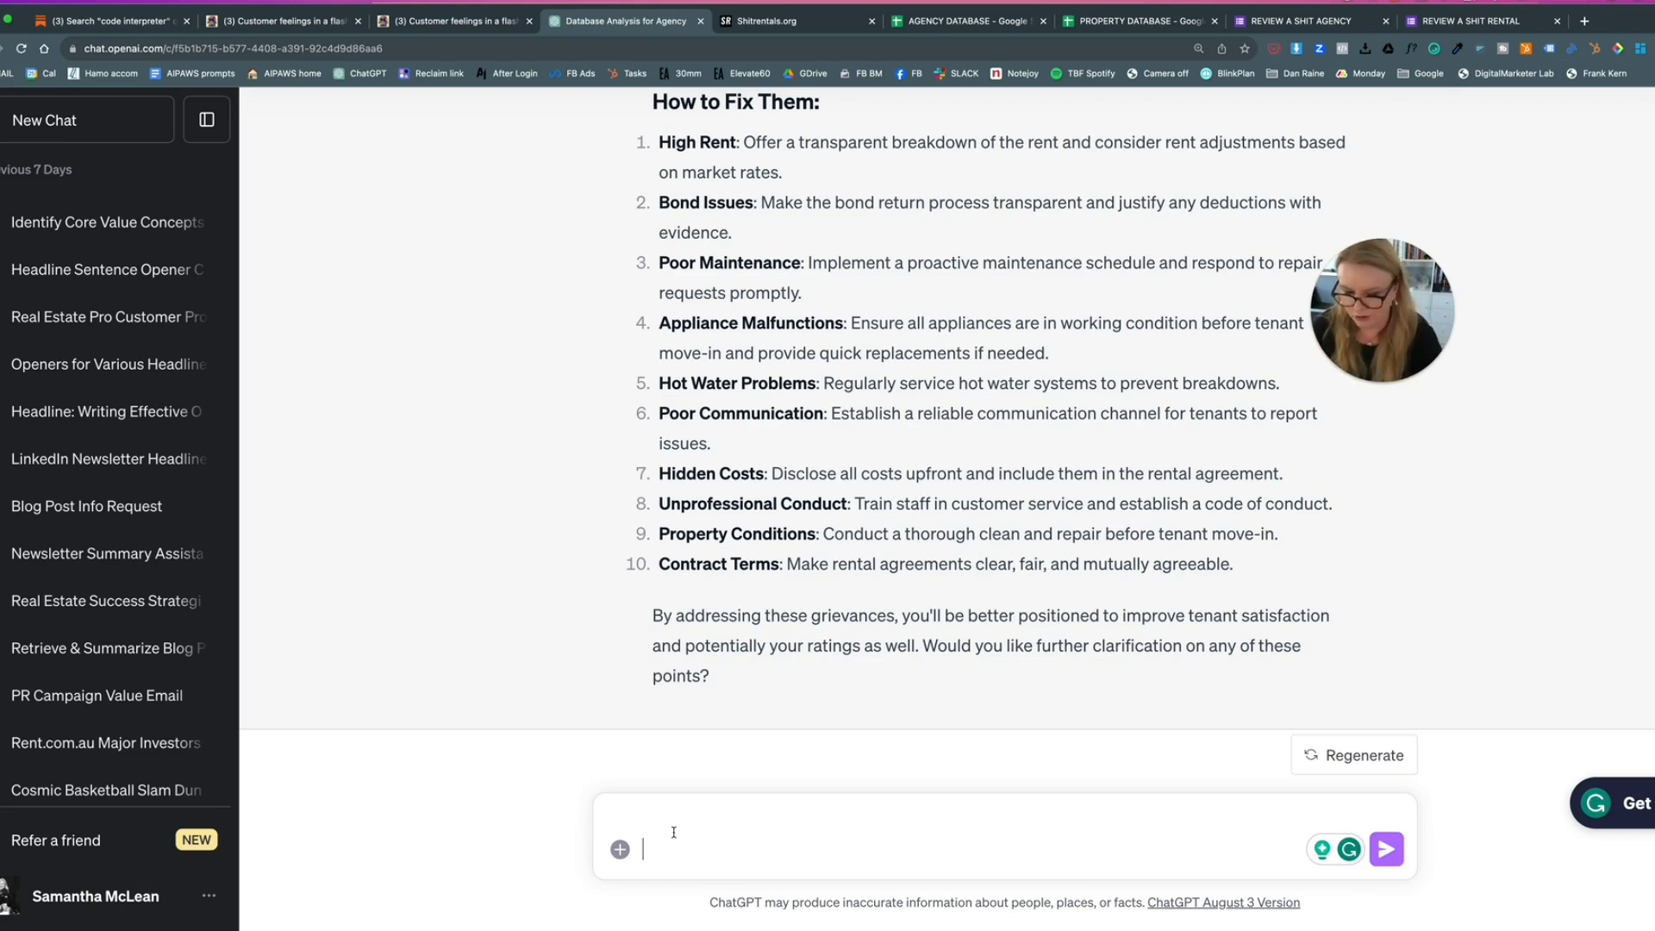
pyautogui.write('For the agenc')
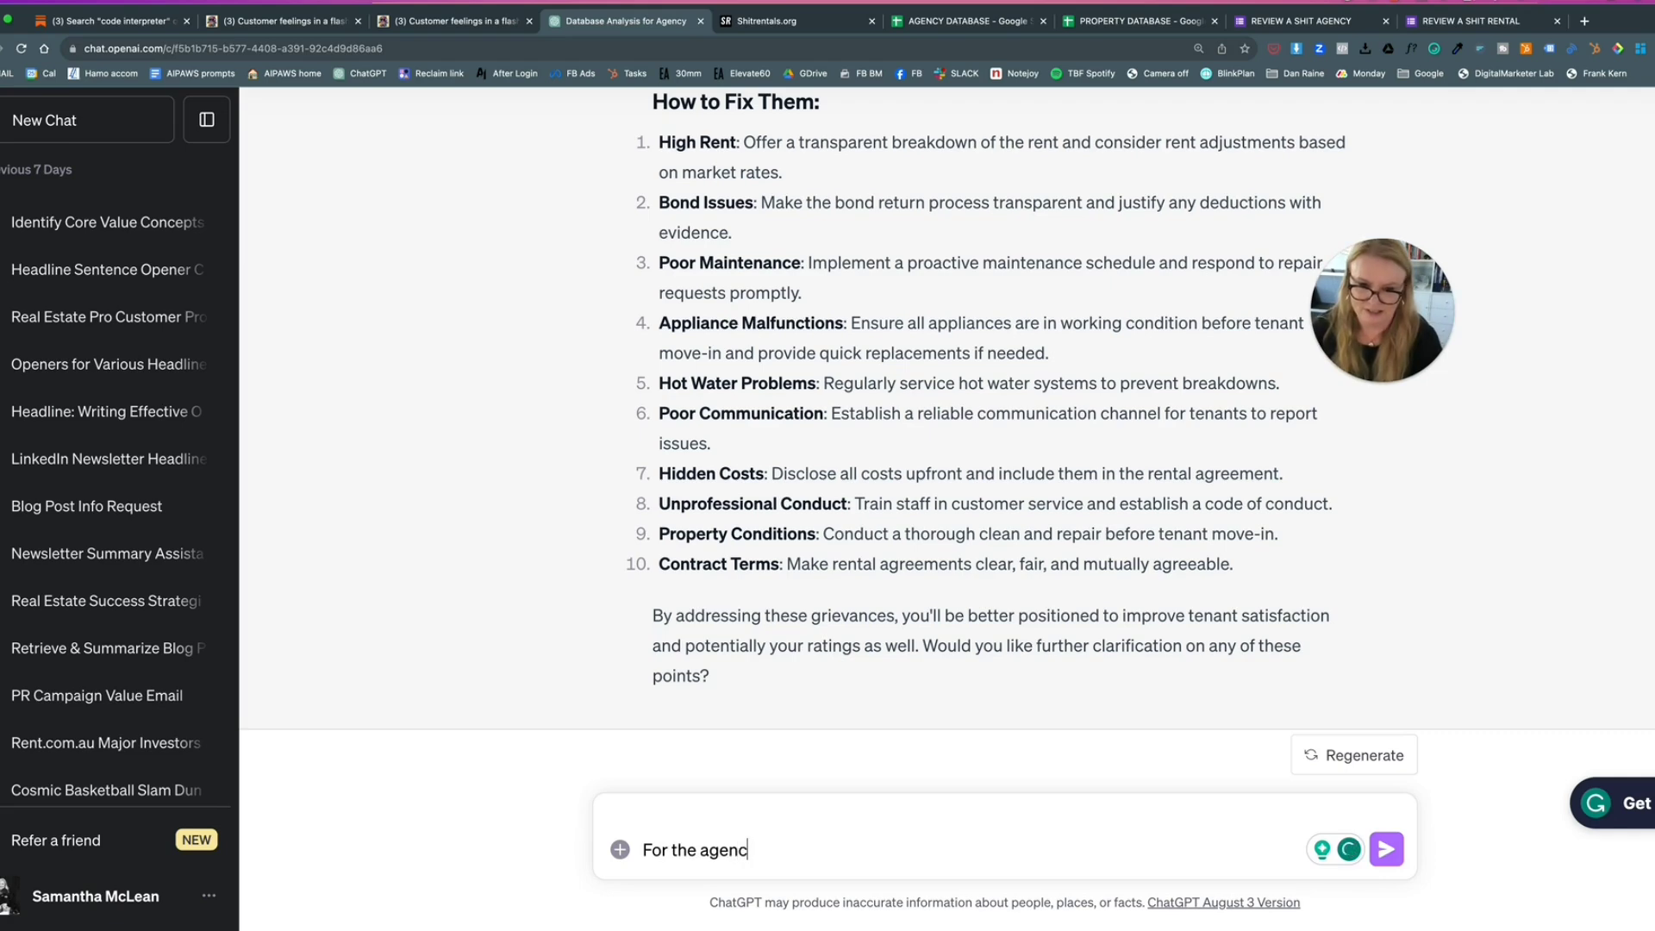
pyautogui.write('ies taht')
pyautogui.press('BackSpace')
pyautogui.press('BackSpace')
pyautogui.press('BackSpace')
pyautogui.press('BackSpace')
pyautogui.write('that got high')
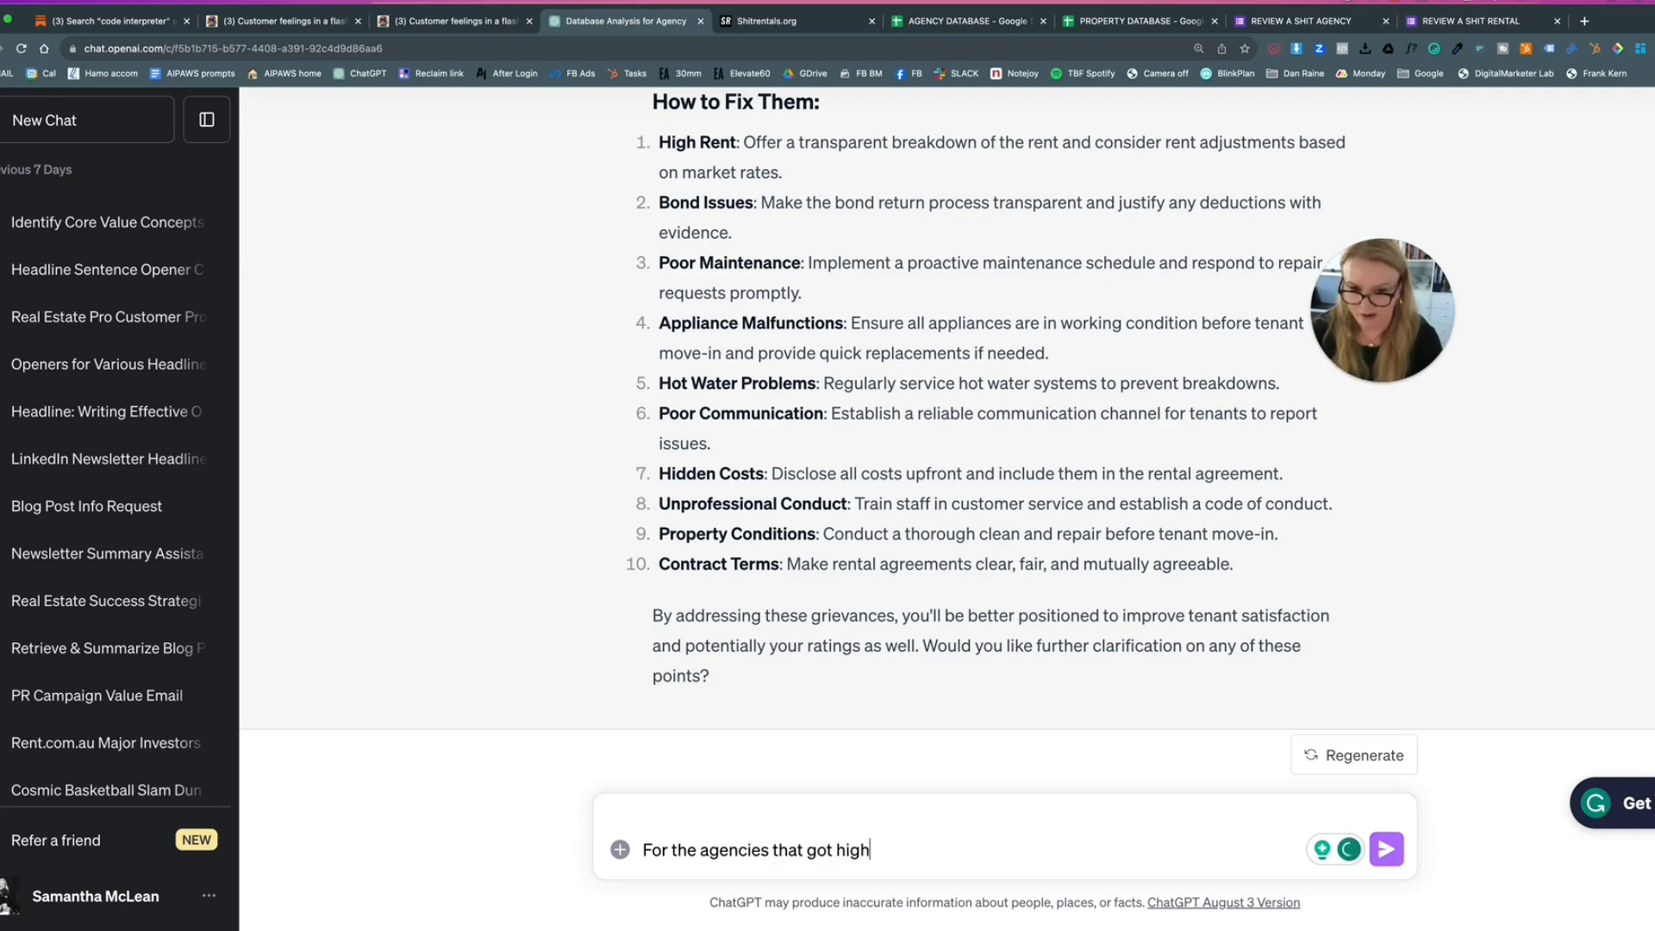
pyautogui.write(' ratings, what ')
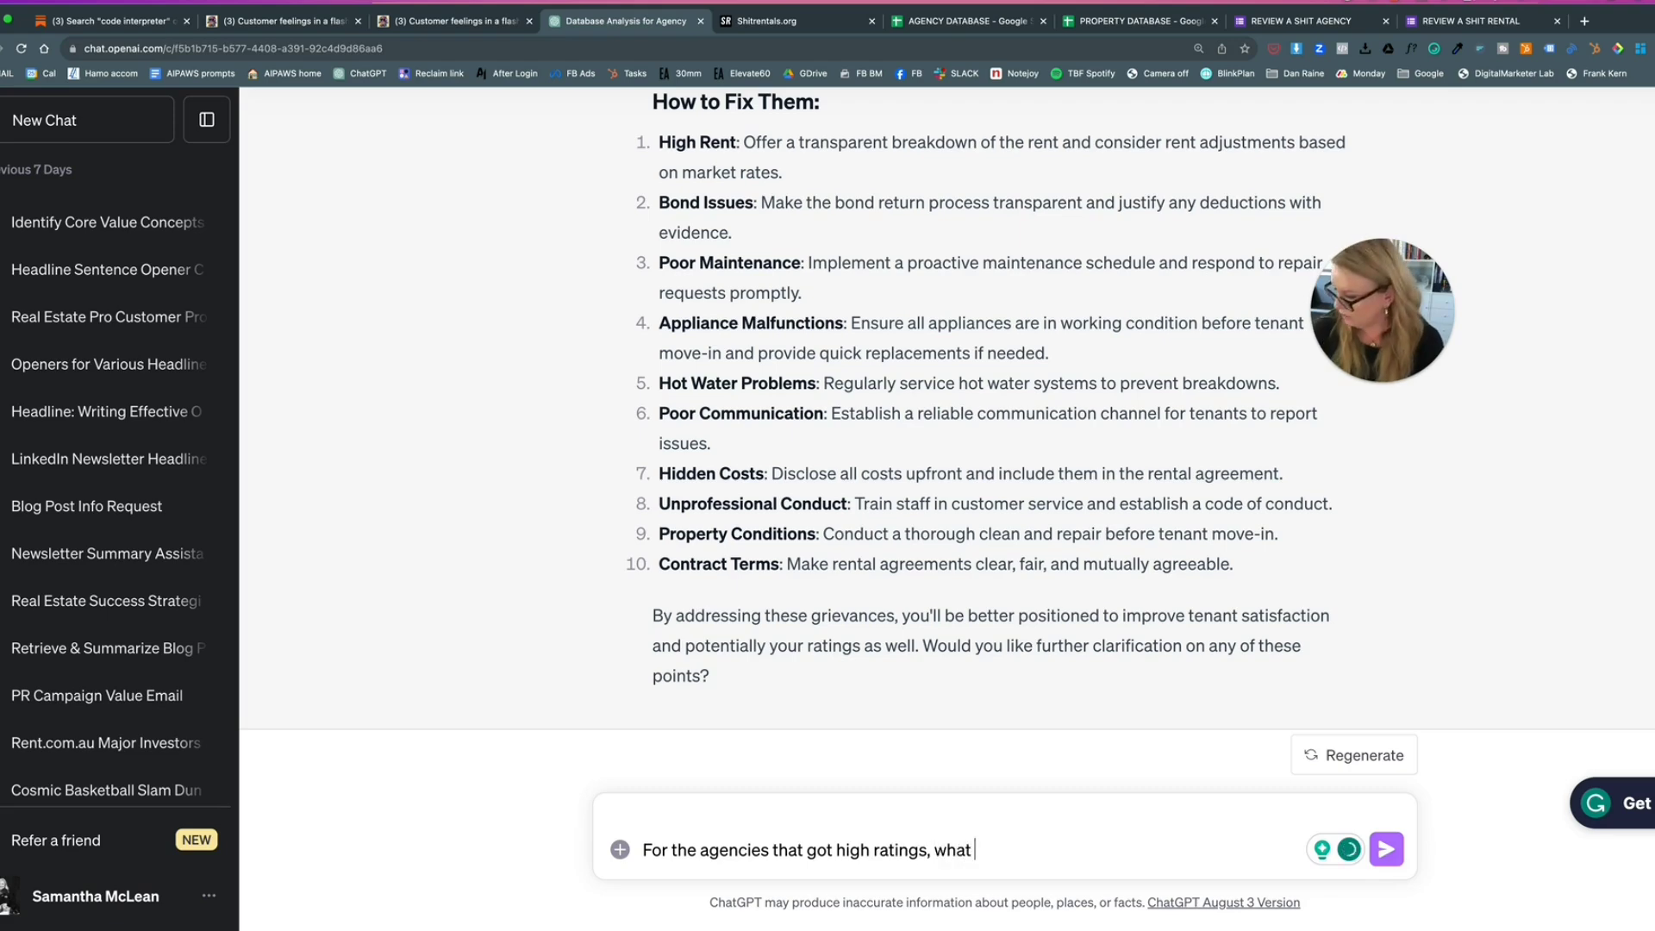
pyautogui.write('were someth')
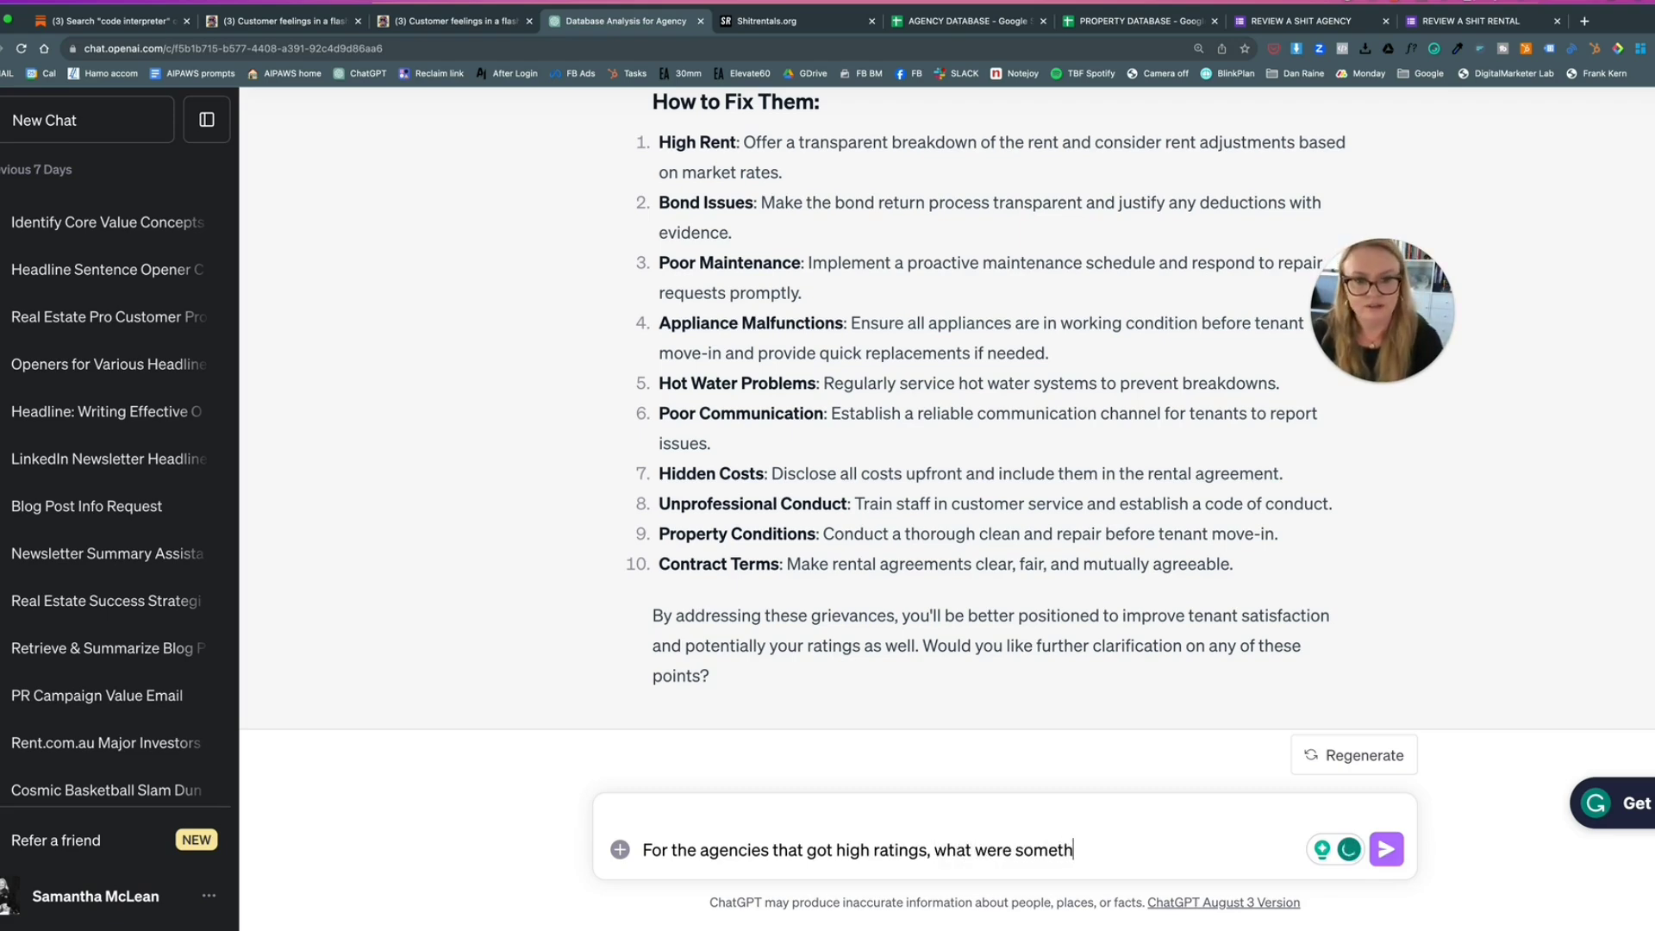
pyautogui.press('BackSpace')
pyautogui.press('BackSpace')
pyautogui.write('of the things')
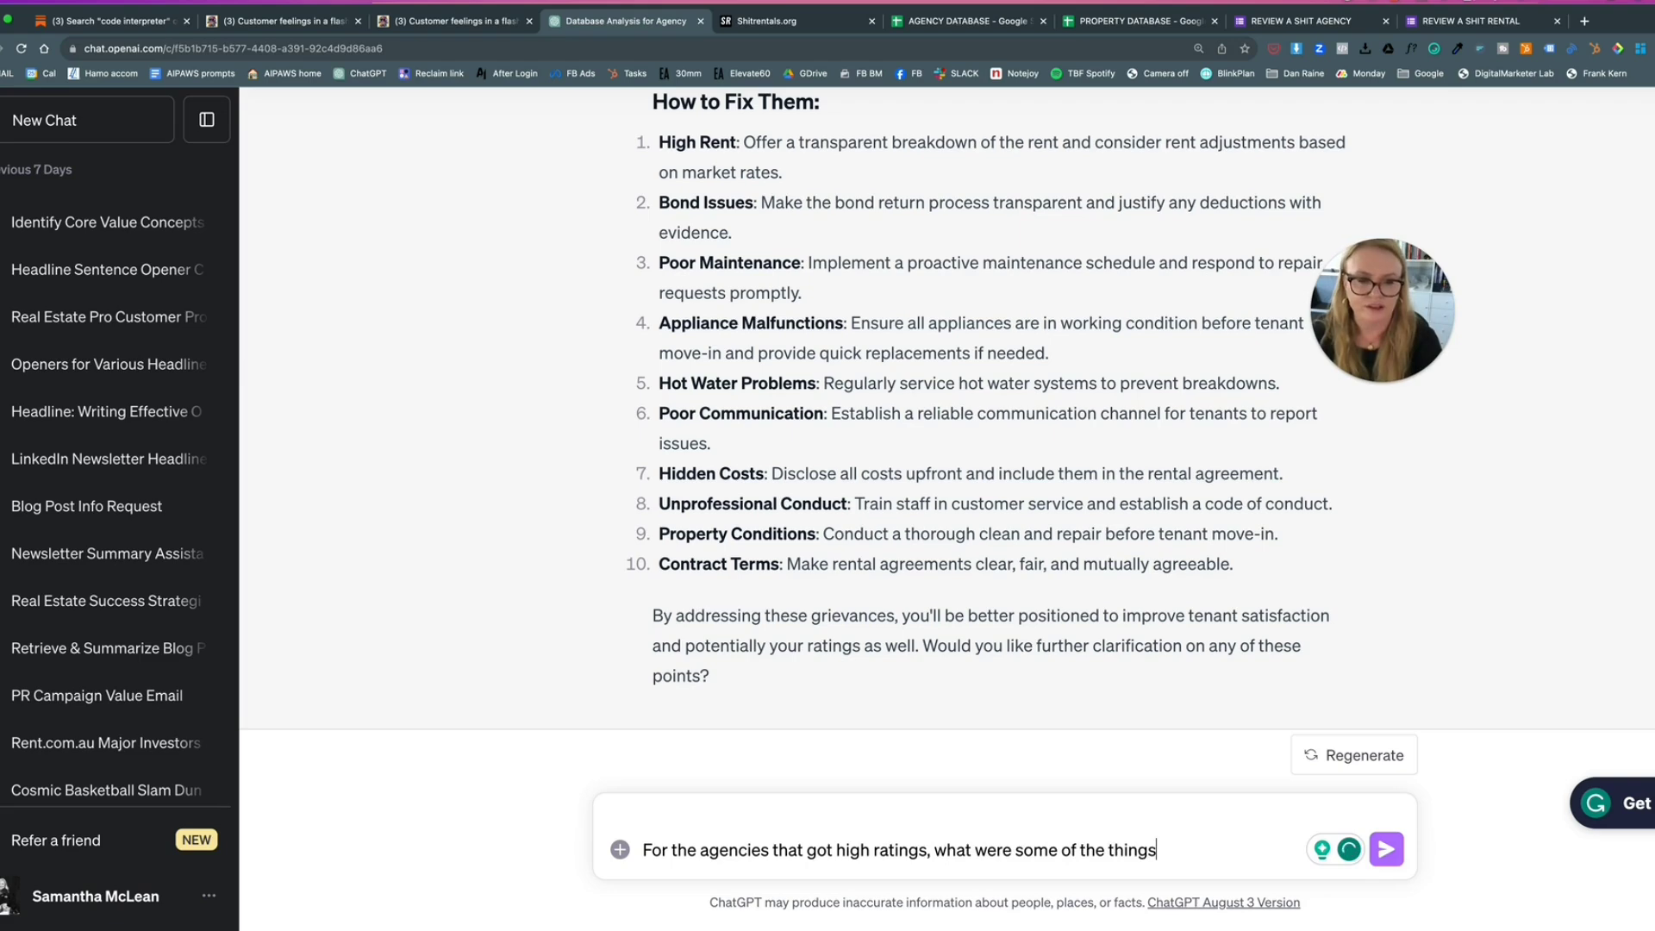
pyautogui.write(' they did')
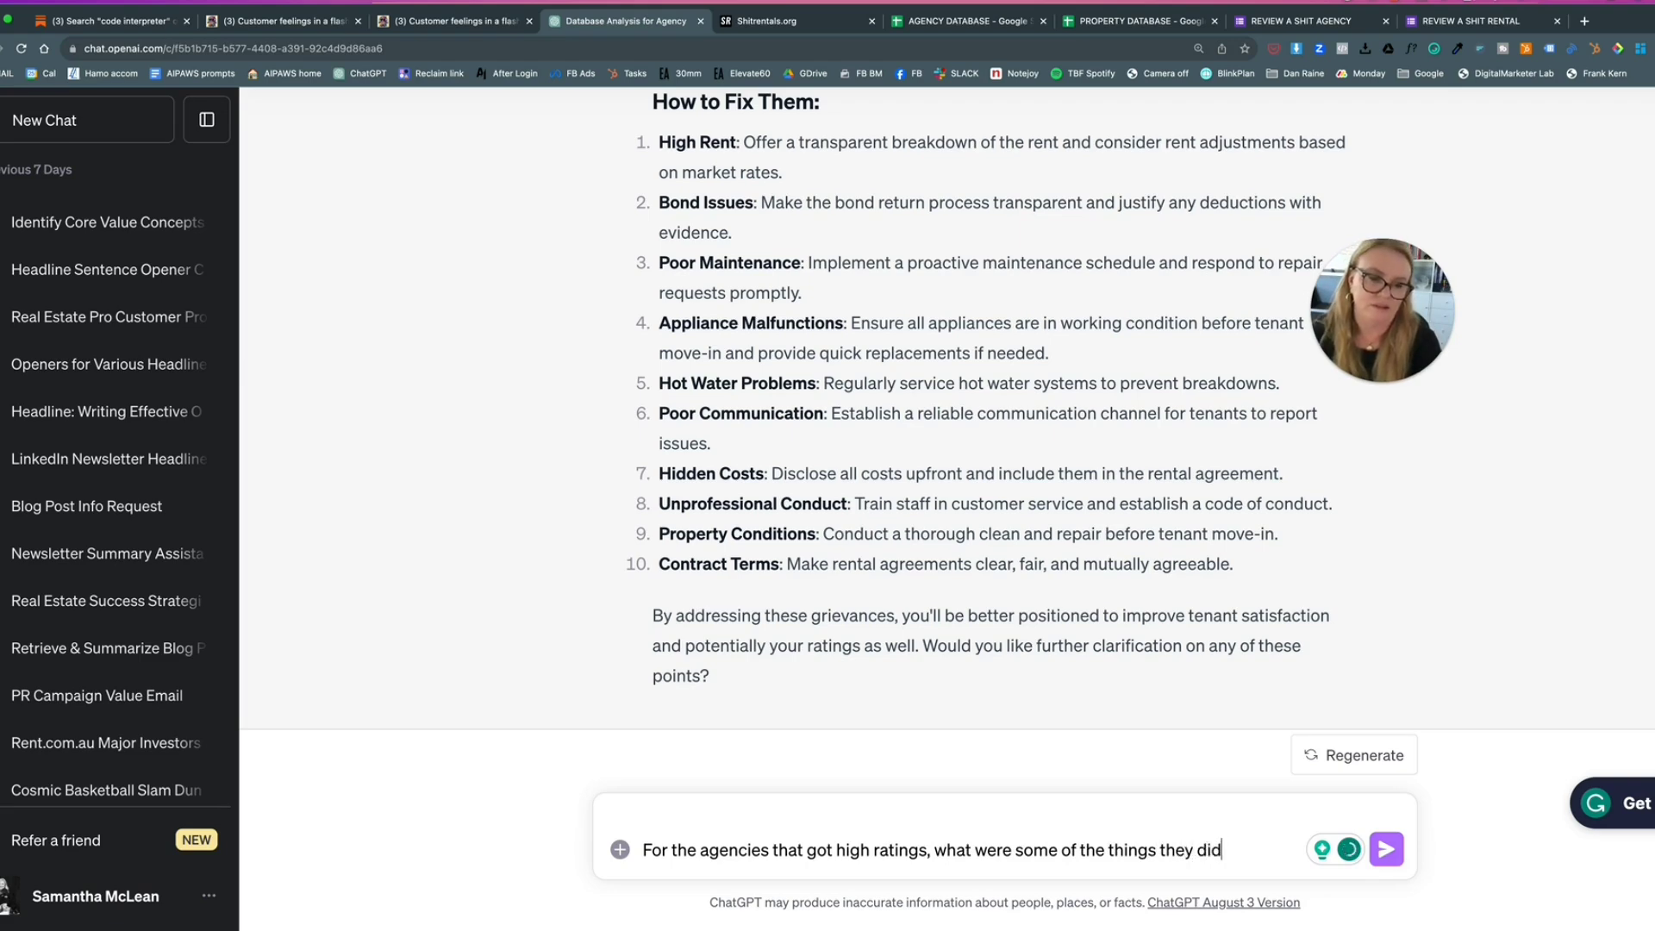
pyautogui.write(' right?')
pyautogui.press('Return')
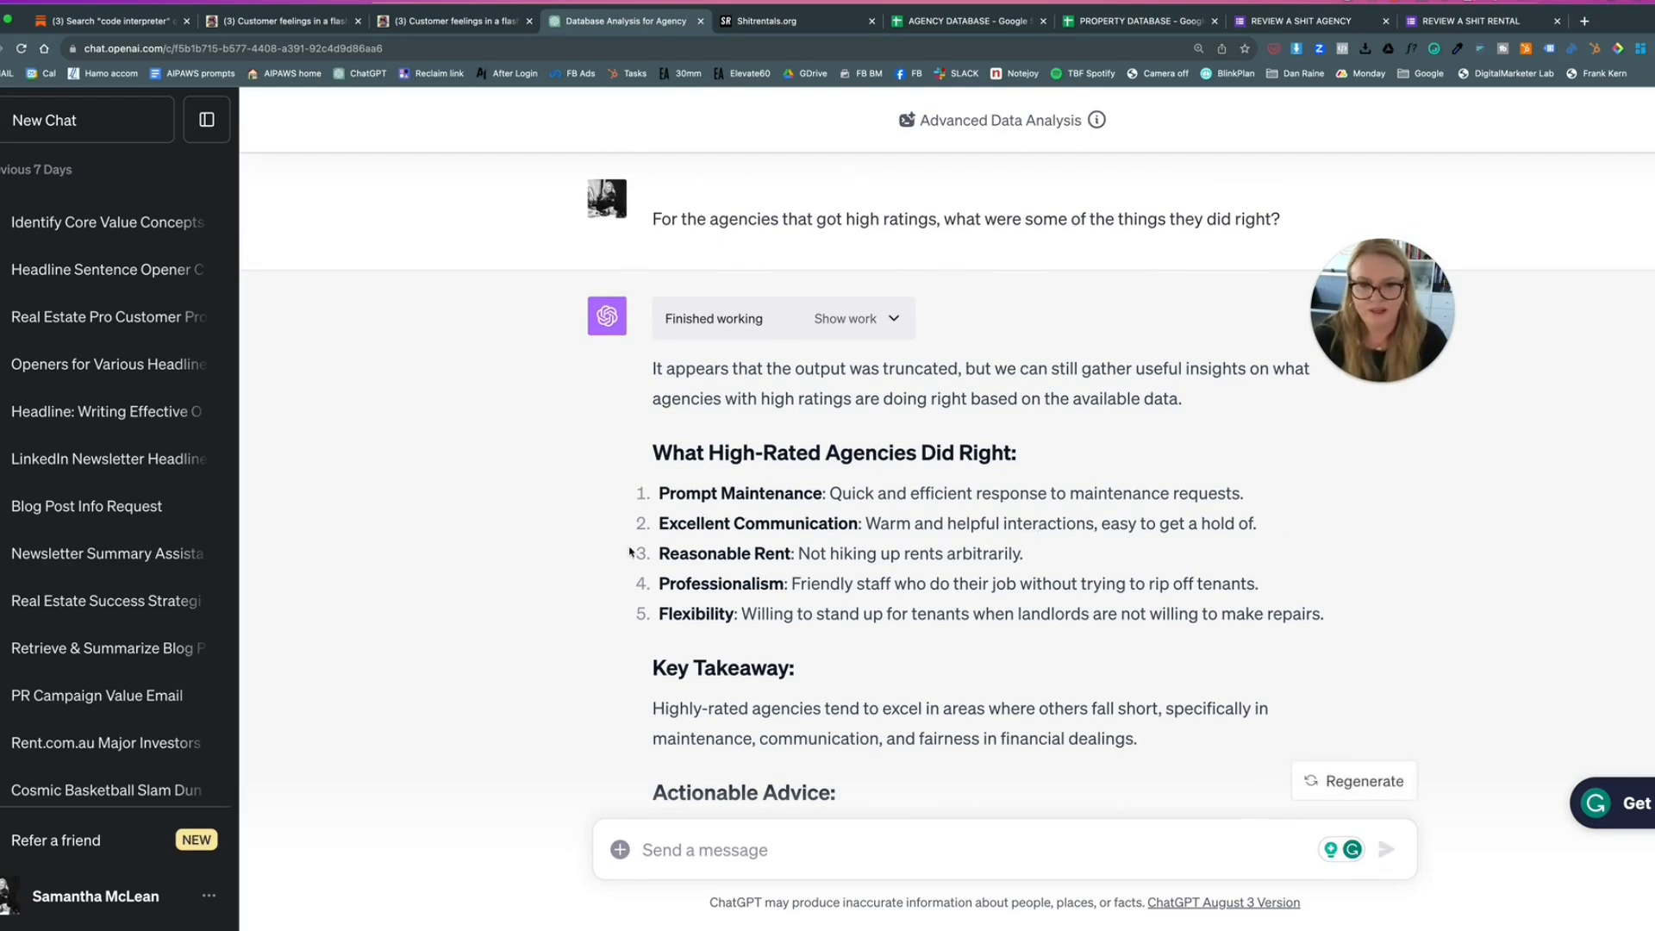
# - Review the What High-Rated Agencies Did Right list, selecting the Flexibility description for emphasis, and read the Key Takeaway and Actionable Advice
pyautogui.scroll(-1, 949, 550)
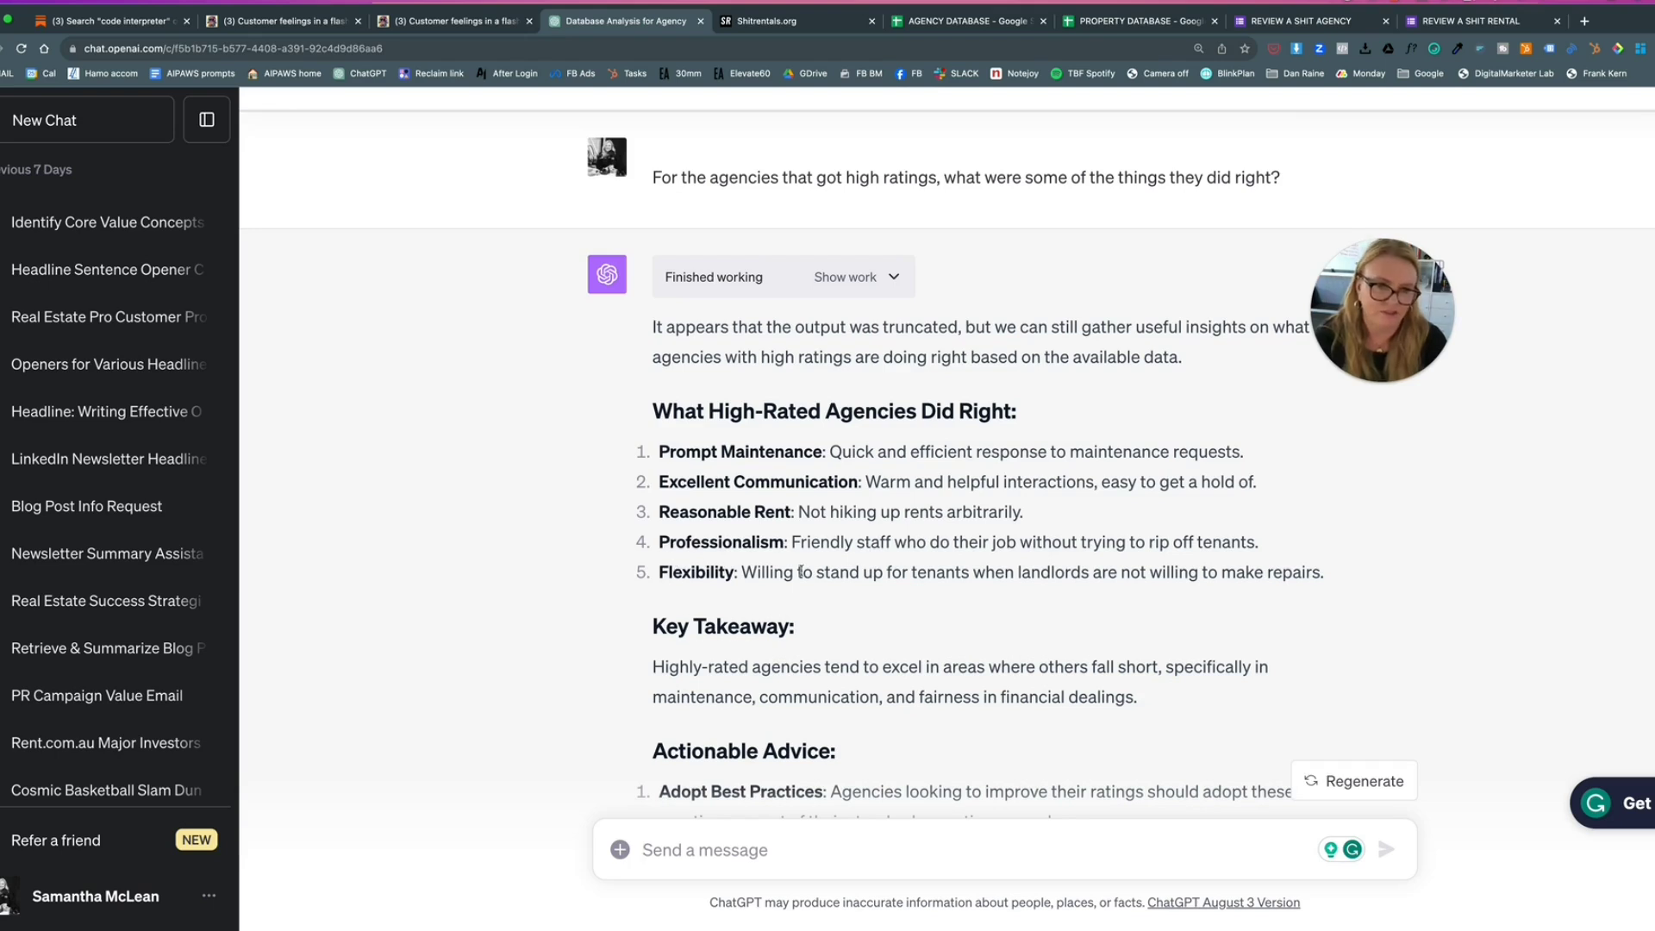
pyautogui.moveTo(738, 572); pyautogui.dragTo(1303, 573)
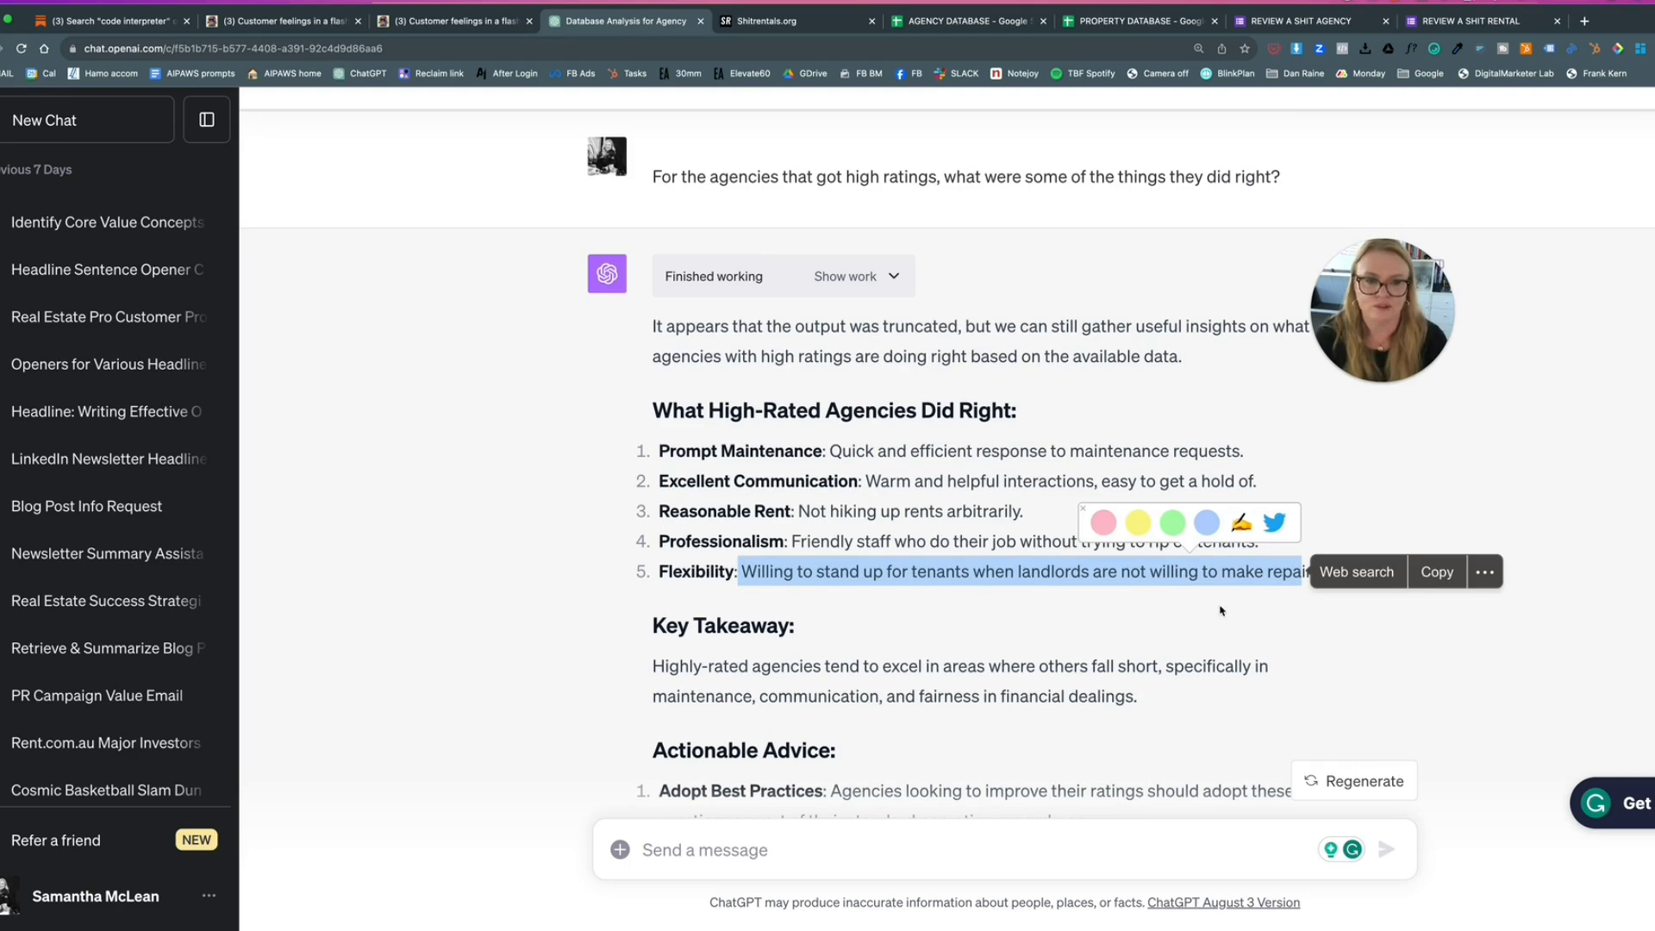
pyautogui.click(1129, 605)
pyautogui.scroll(-2, 1127, 605)
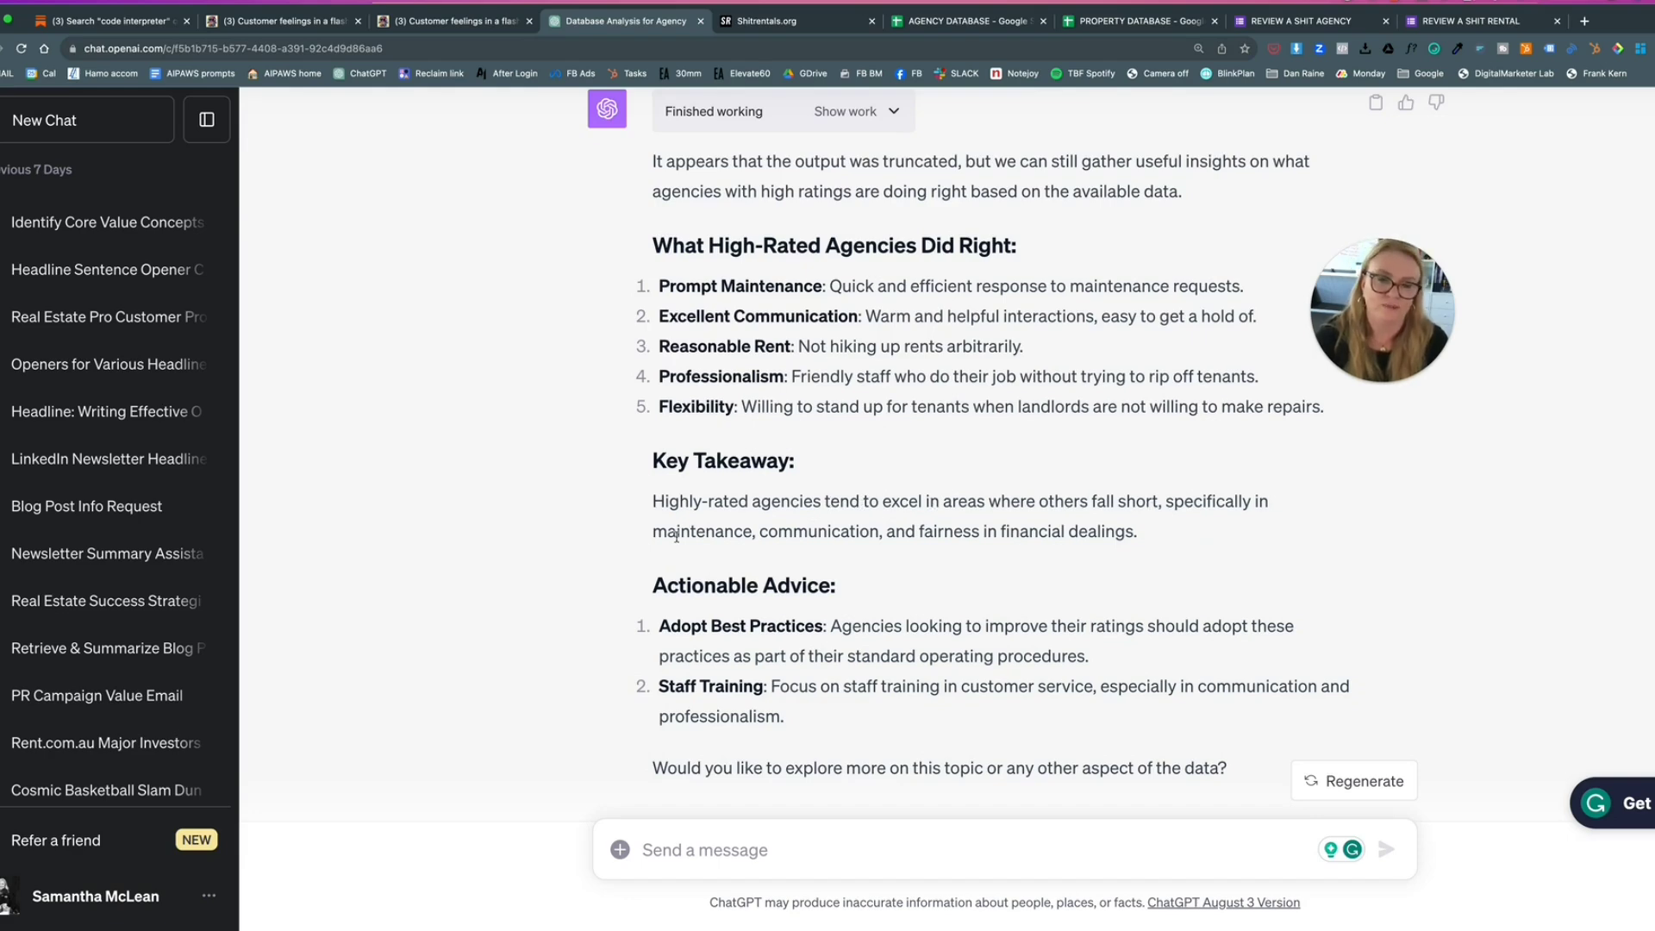
pyautogui.scroll(-1, 677, 536)
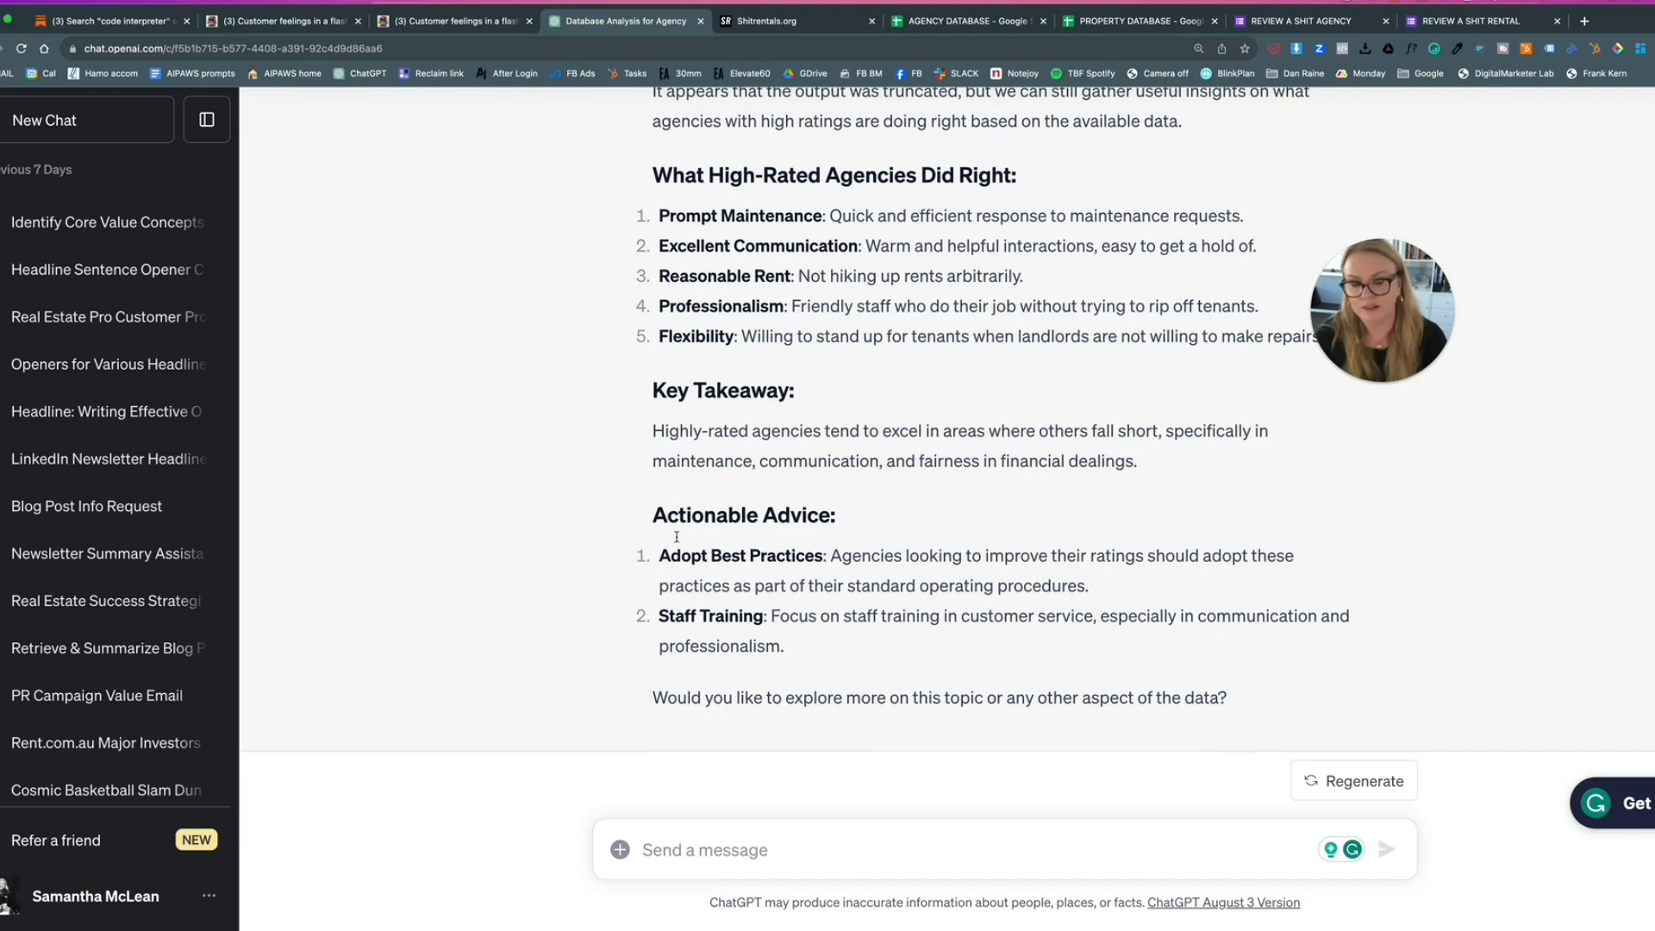
pyautogui.scroll(-1, 677, 537)
pyautogui.scroll(1, 676, 537)
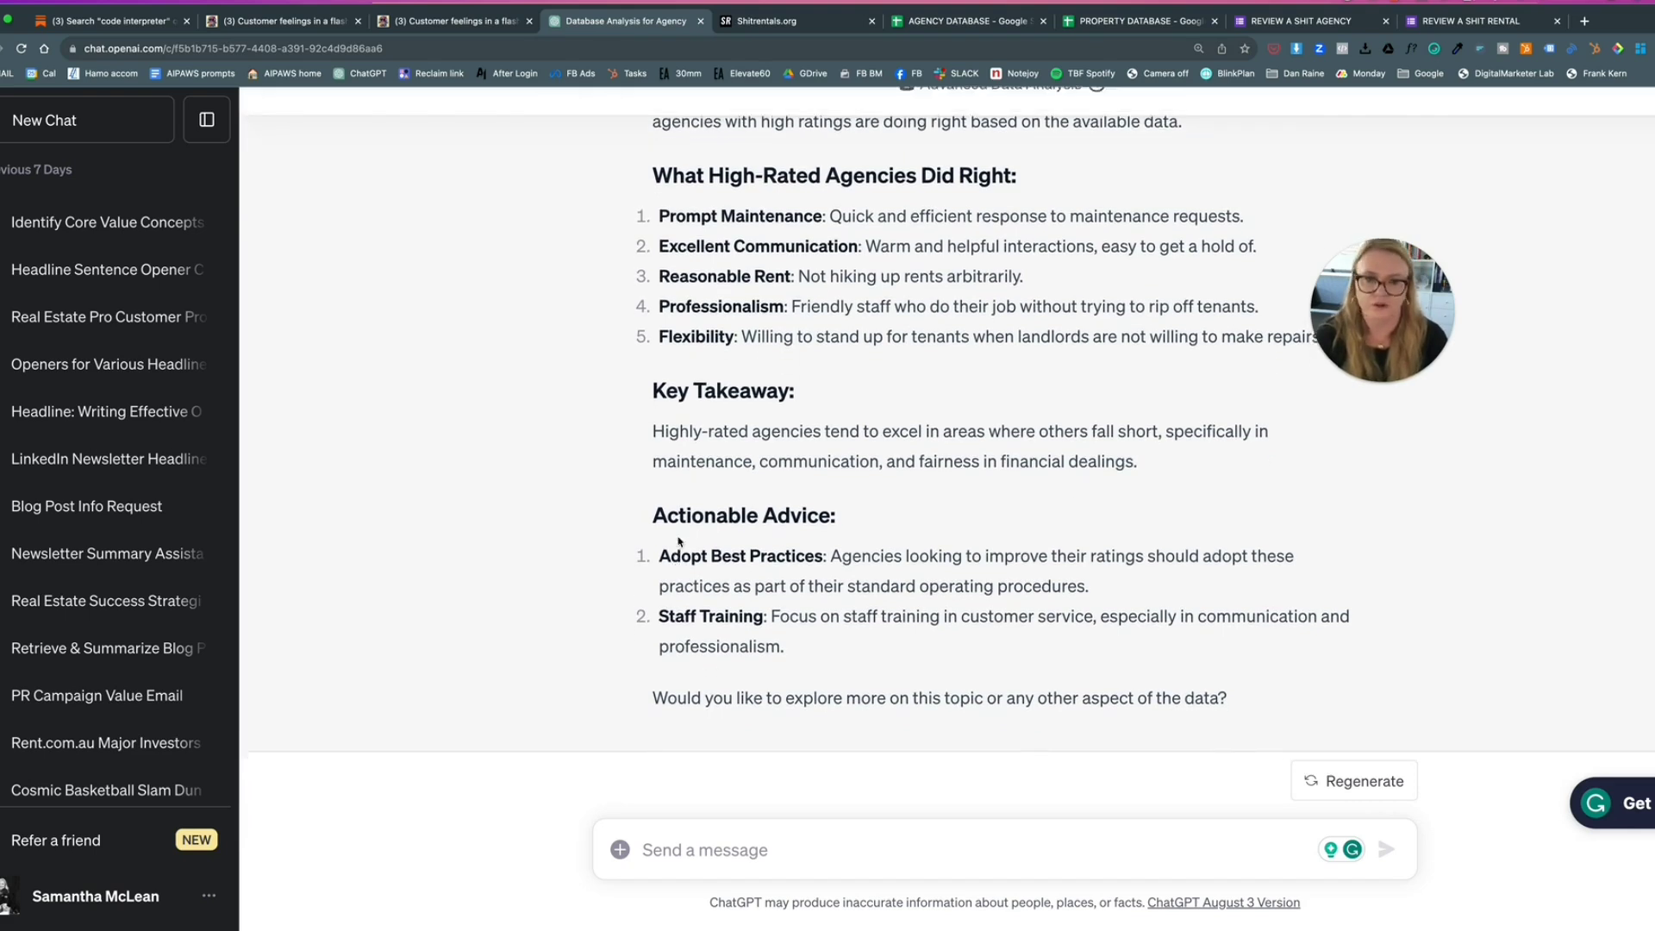
pyautogui.scroll(-1, 677, 537)
# - Revisit the earlier answers on the nature of dissatisfaction, the top 10 tenant grievances and how to fix them
pyautogui.scroll(10, 677, 536)
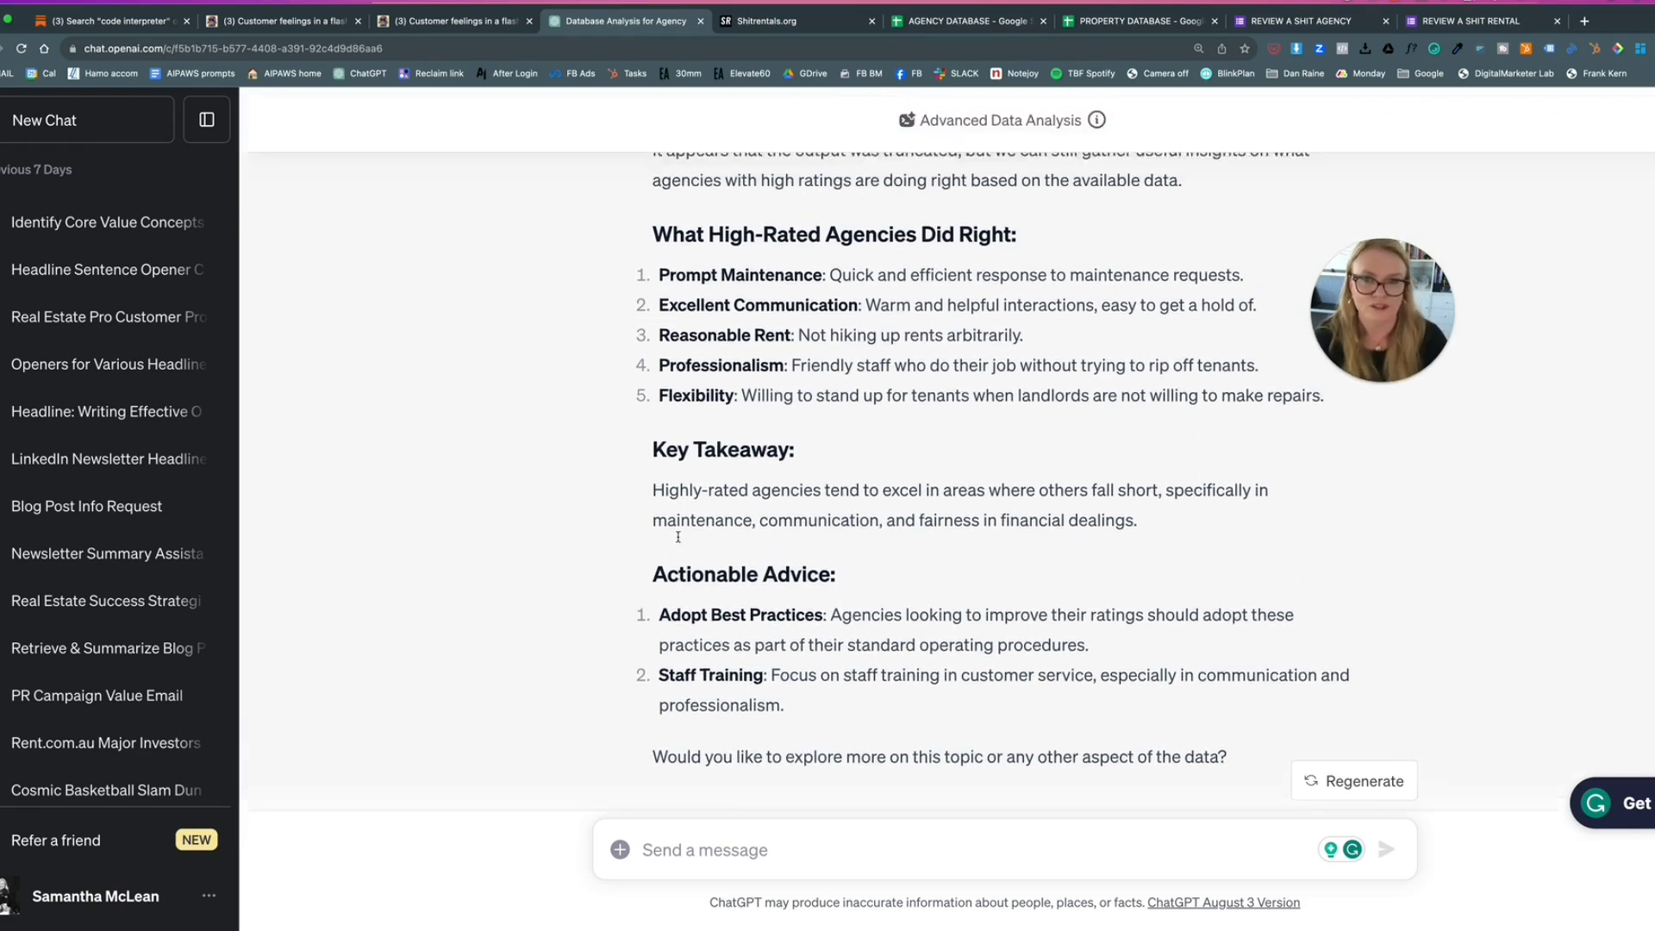
pyautogui.scroll(5, 678, 537)
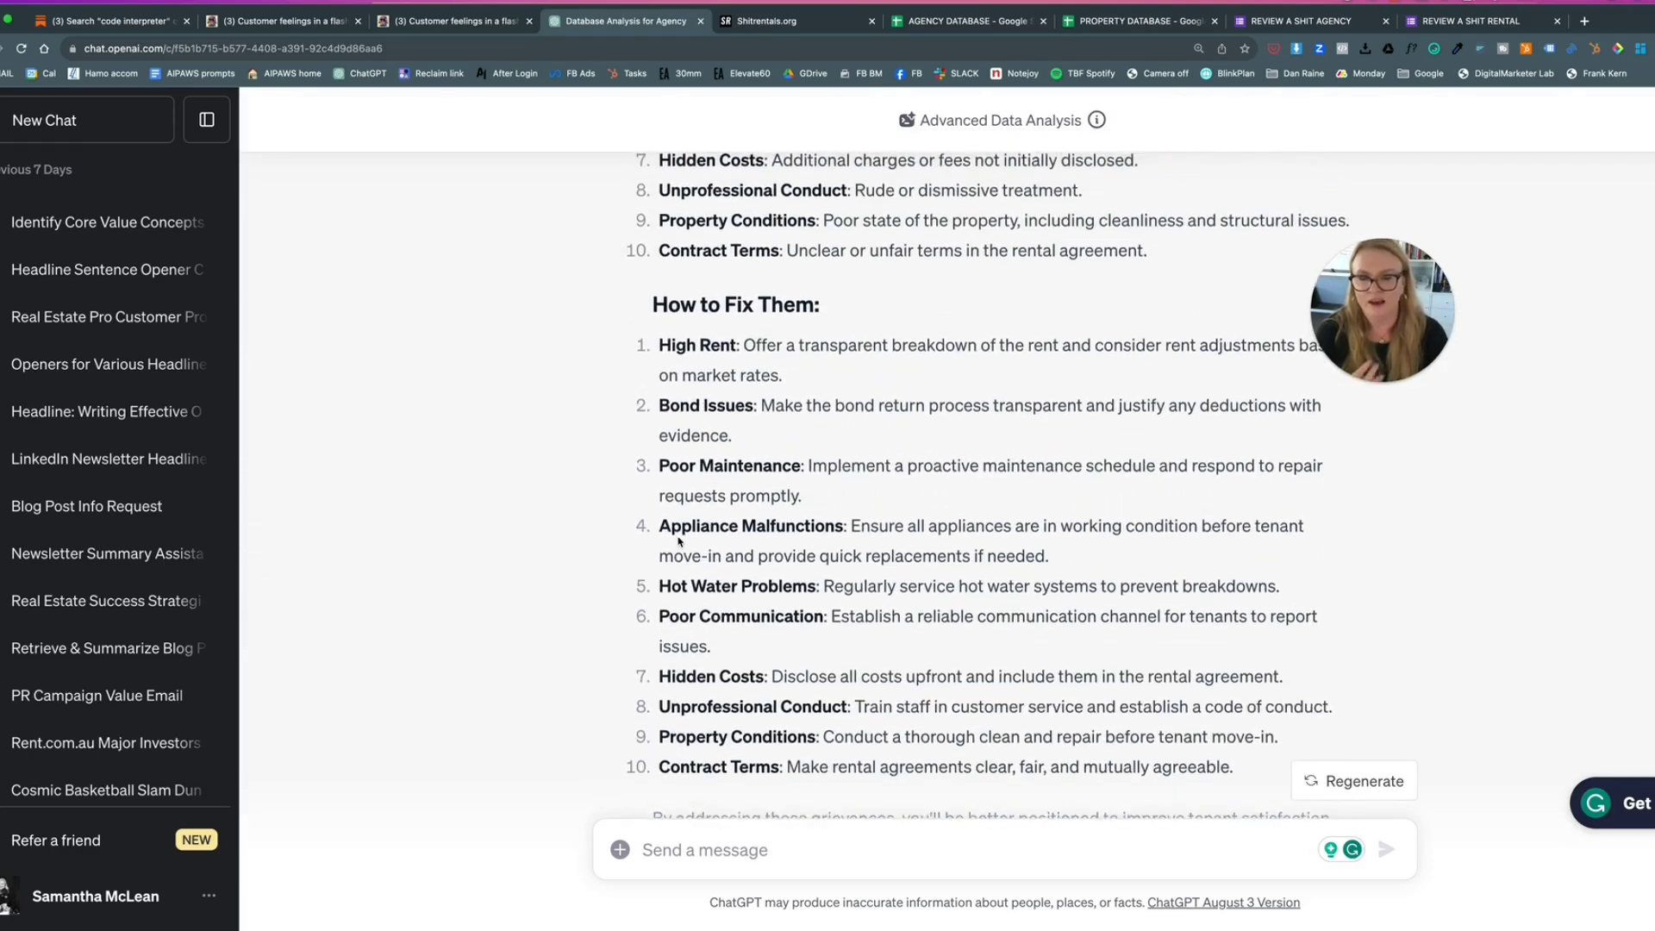
pyautogui.scroll(8, 677, 536)
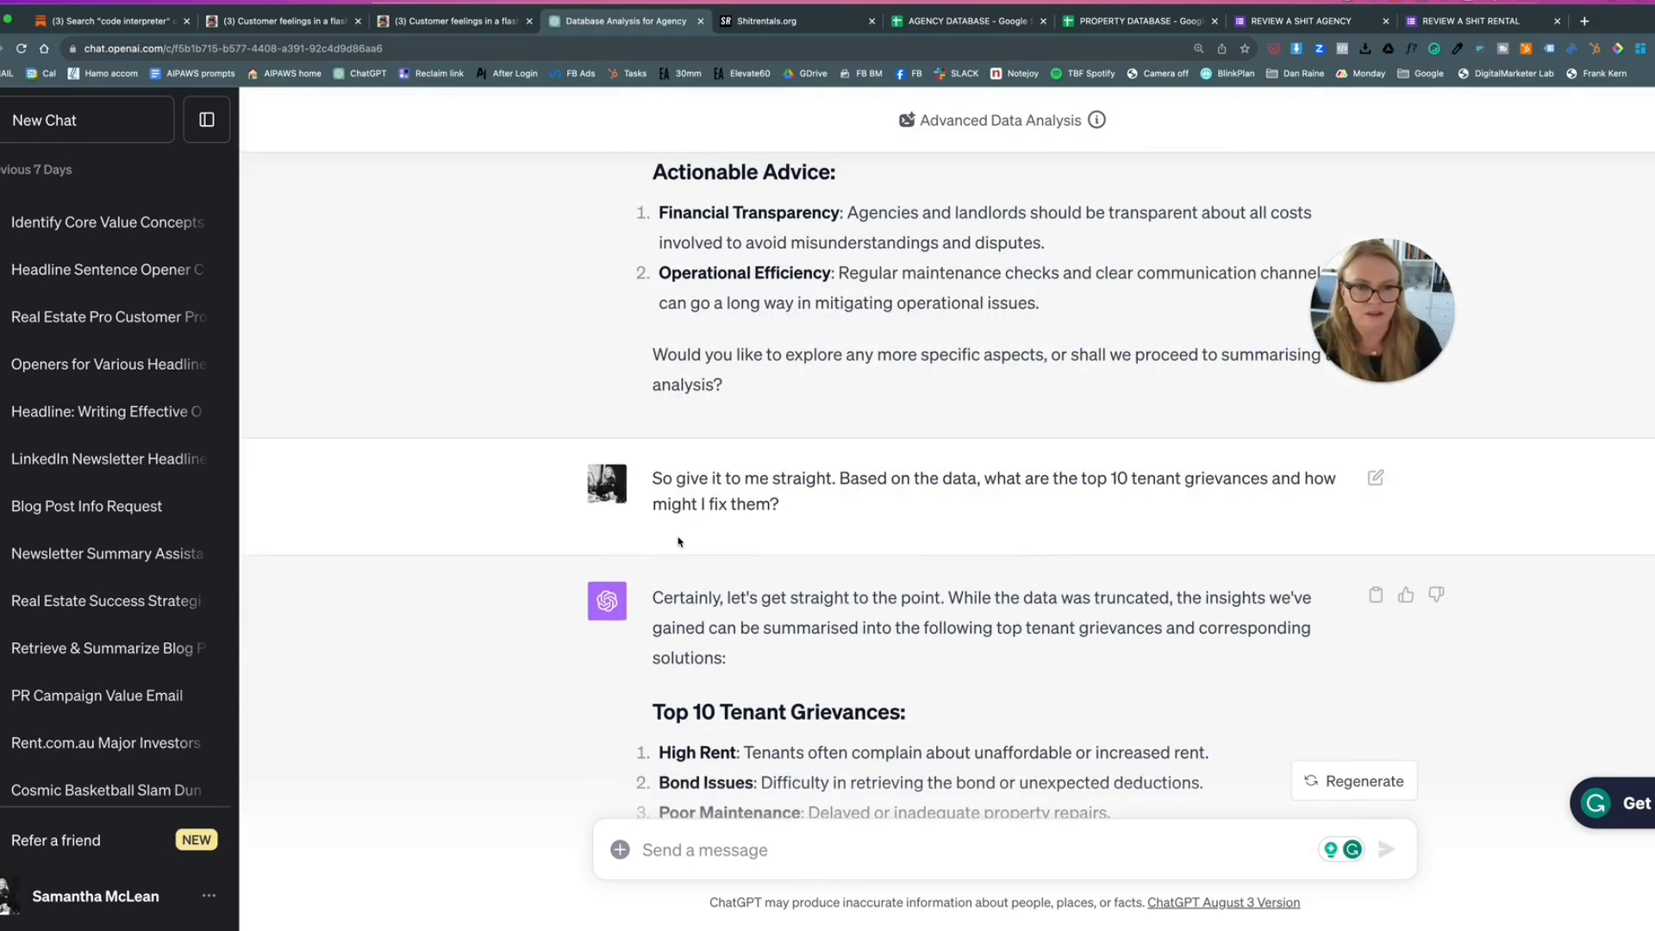
pyautogui.scroll(15, 680, 542)
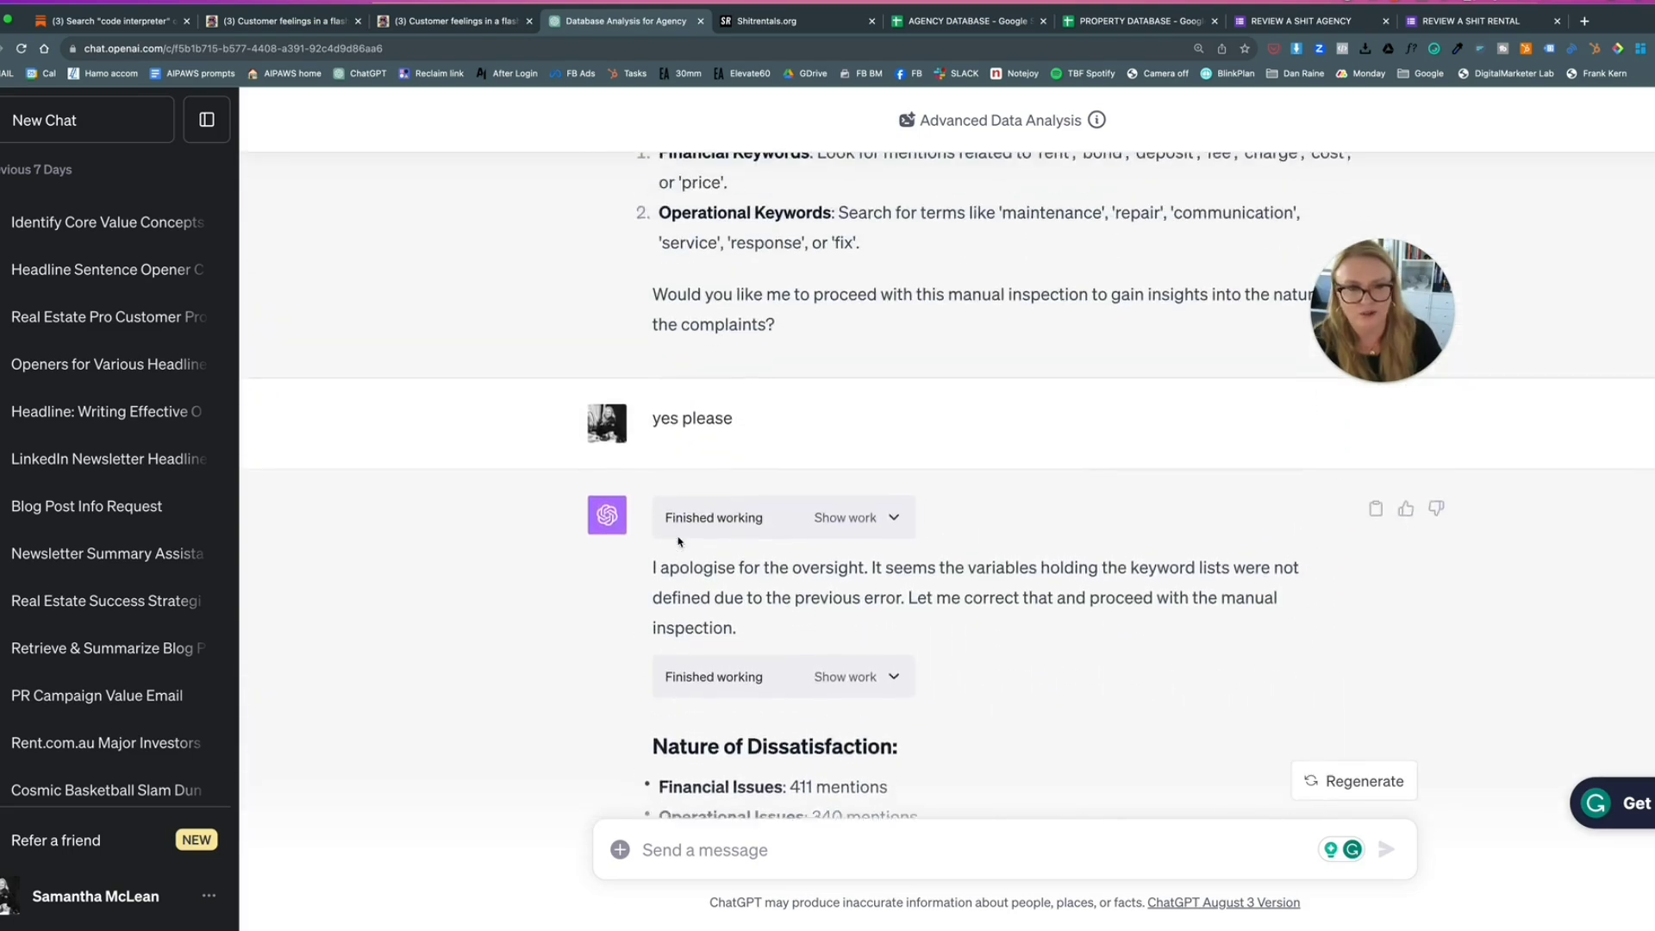
pyautogui.scroll(2, 680, 542)
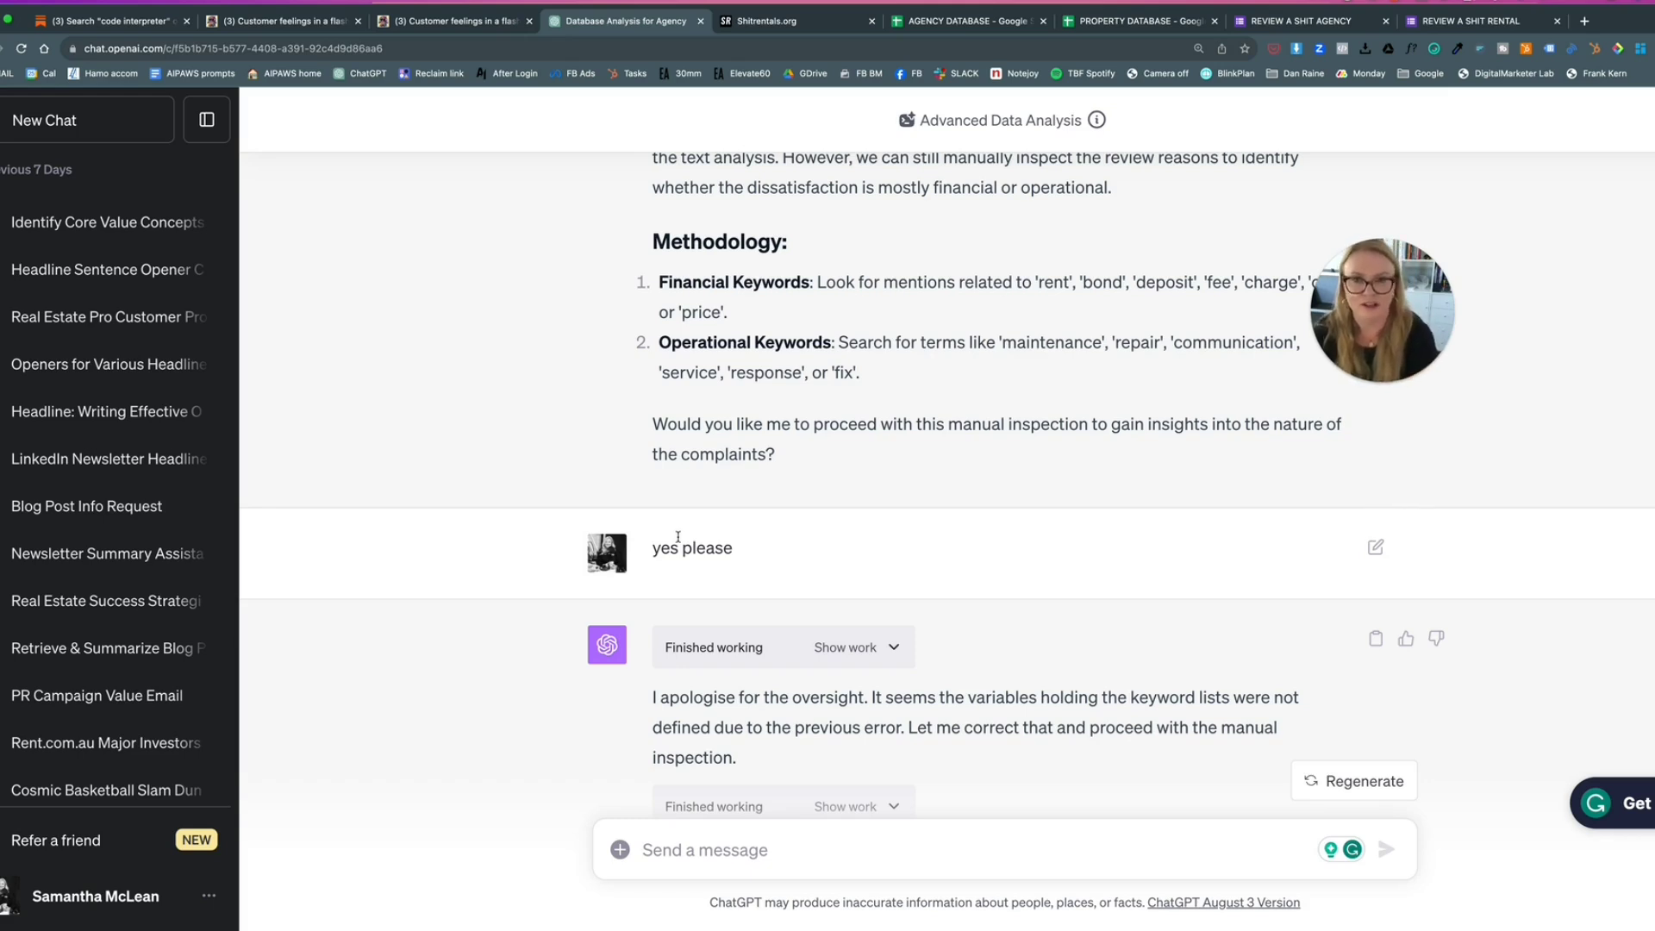
pyautogui.scroll(-5, 768, 524)
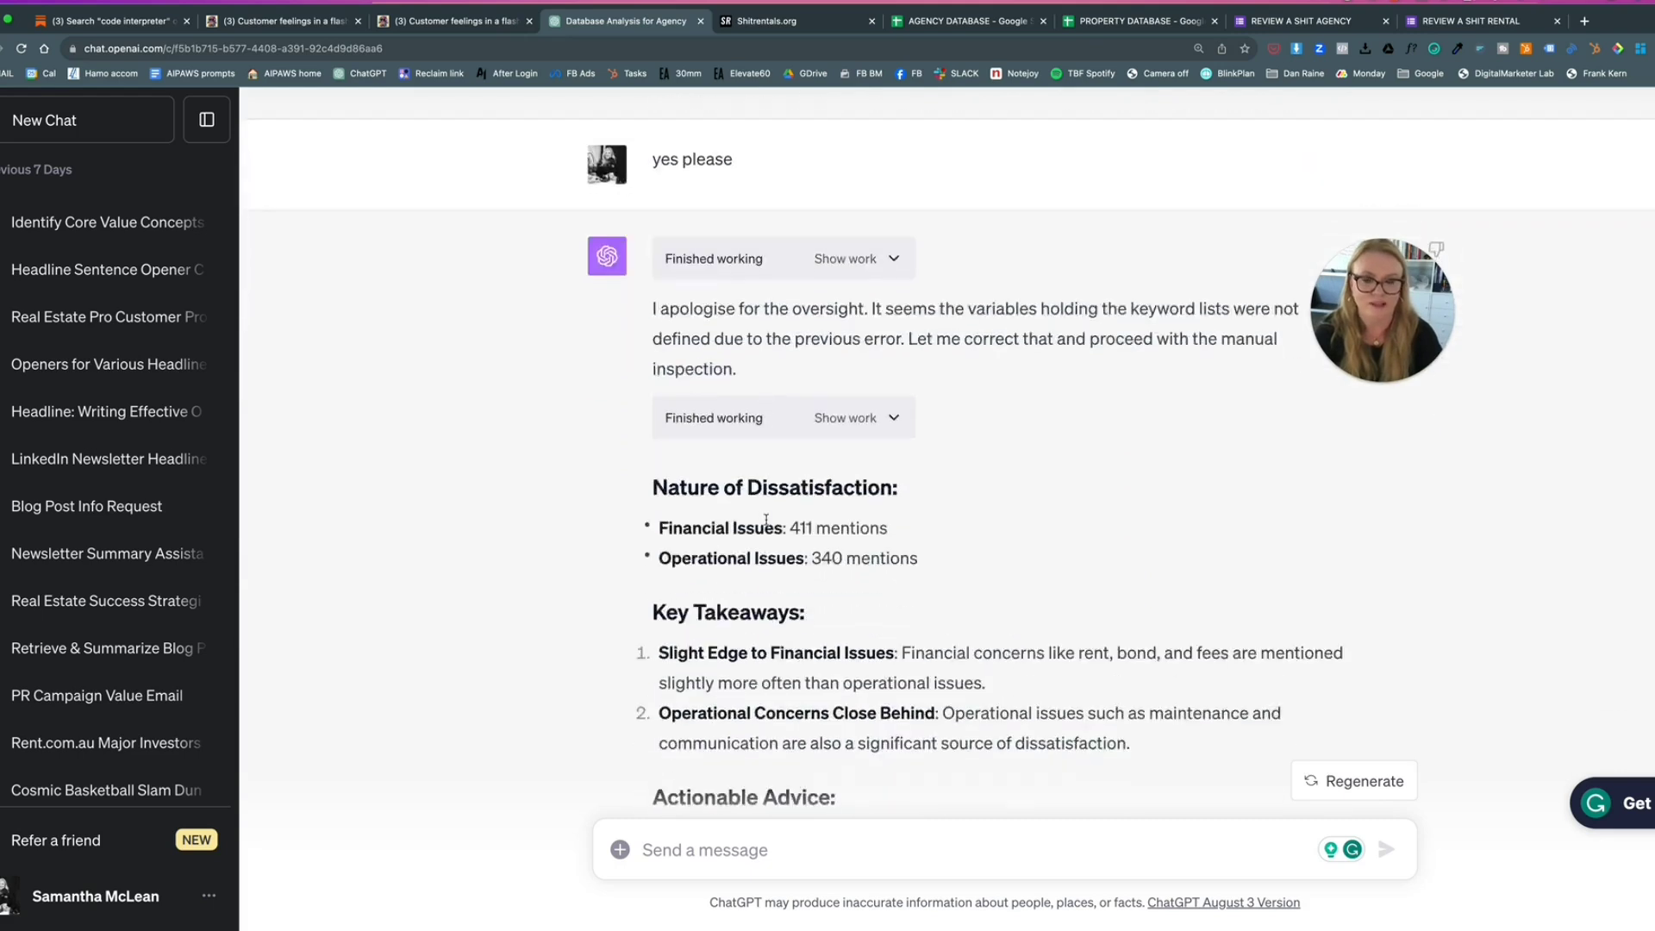
pyautogui.scroll(-2, 767, 524)
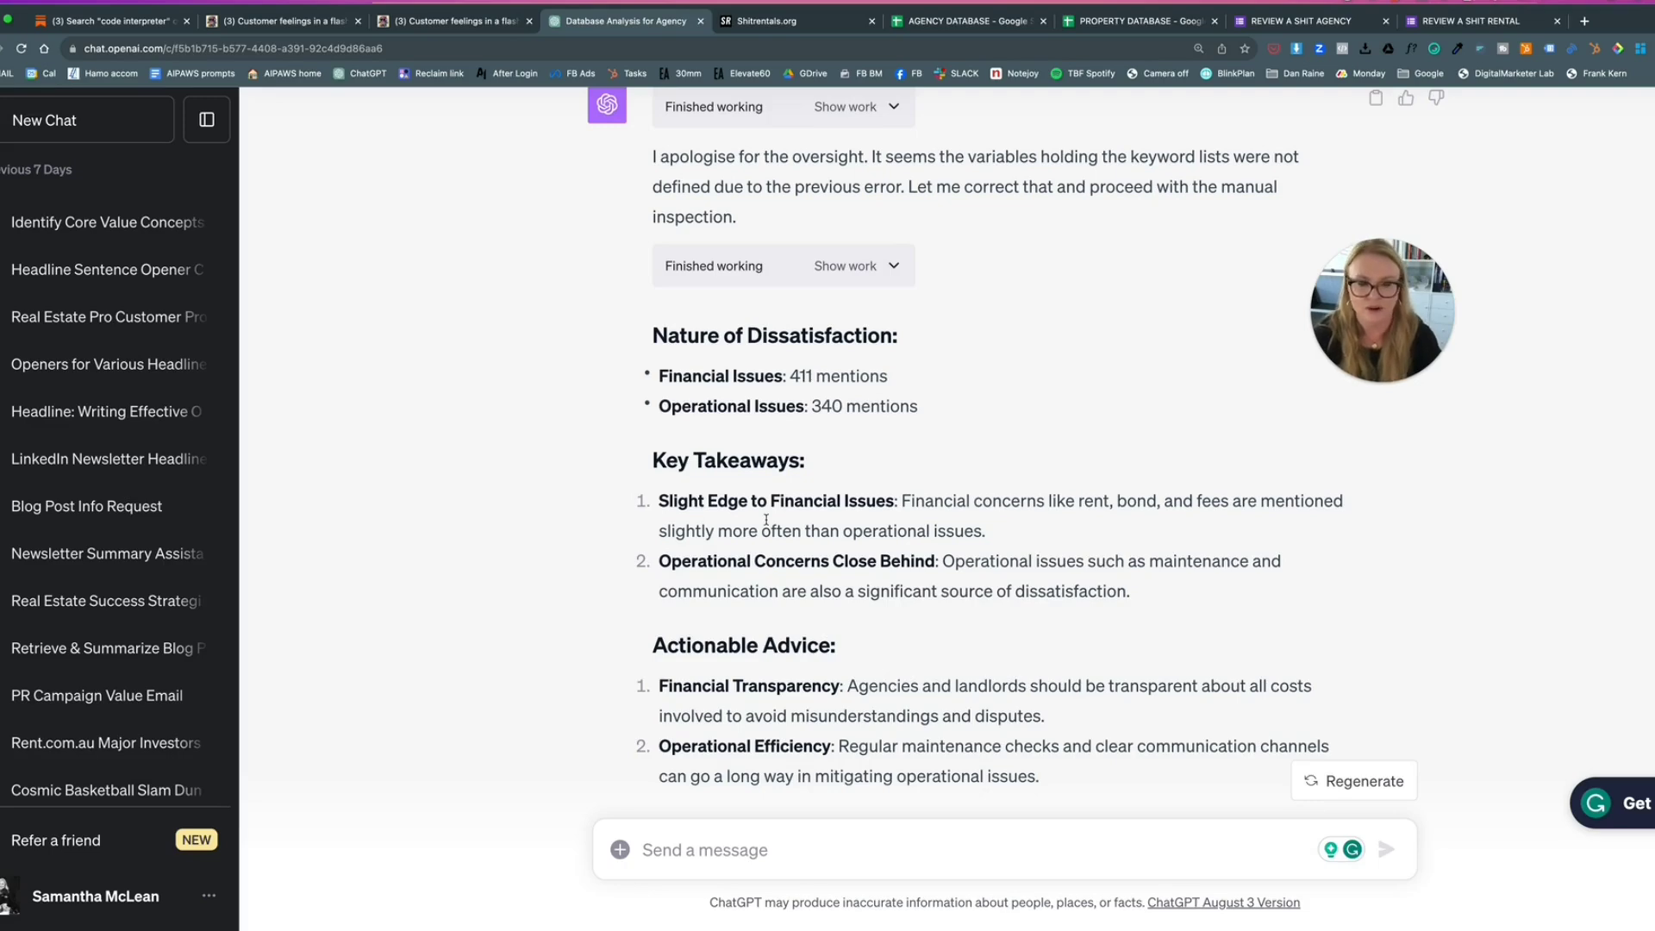
pyautogui.scroll(-10, 766, 519)
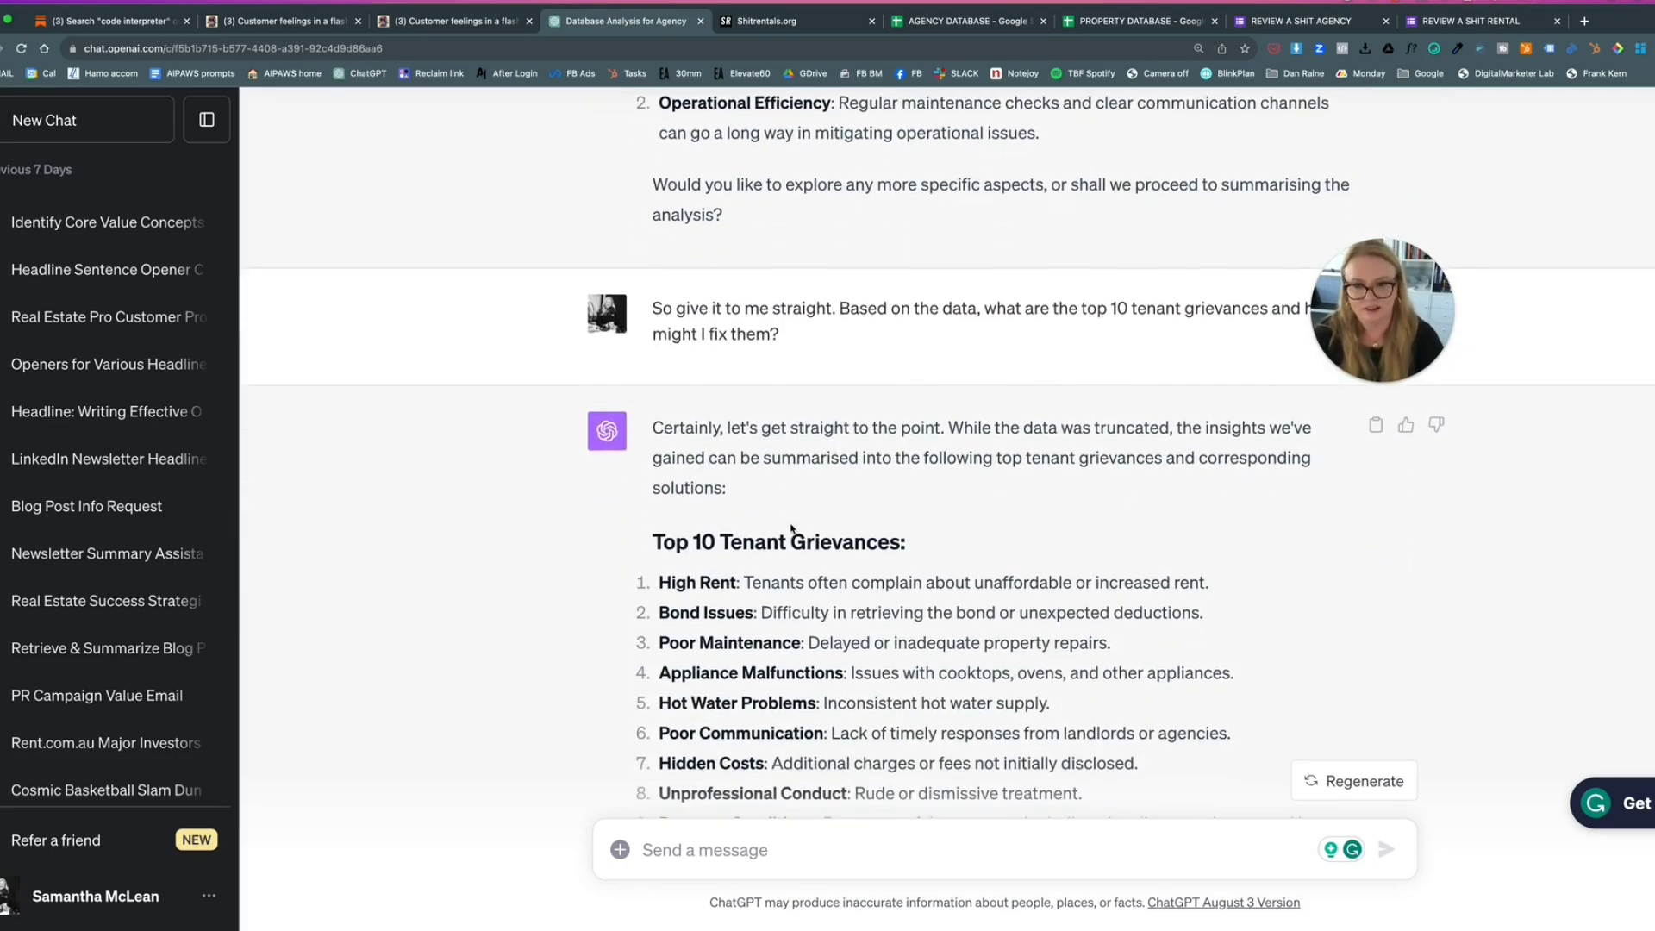
pyautogui.scroll(-5, 792, 528)
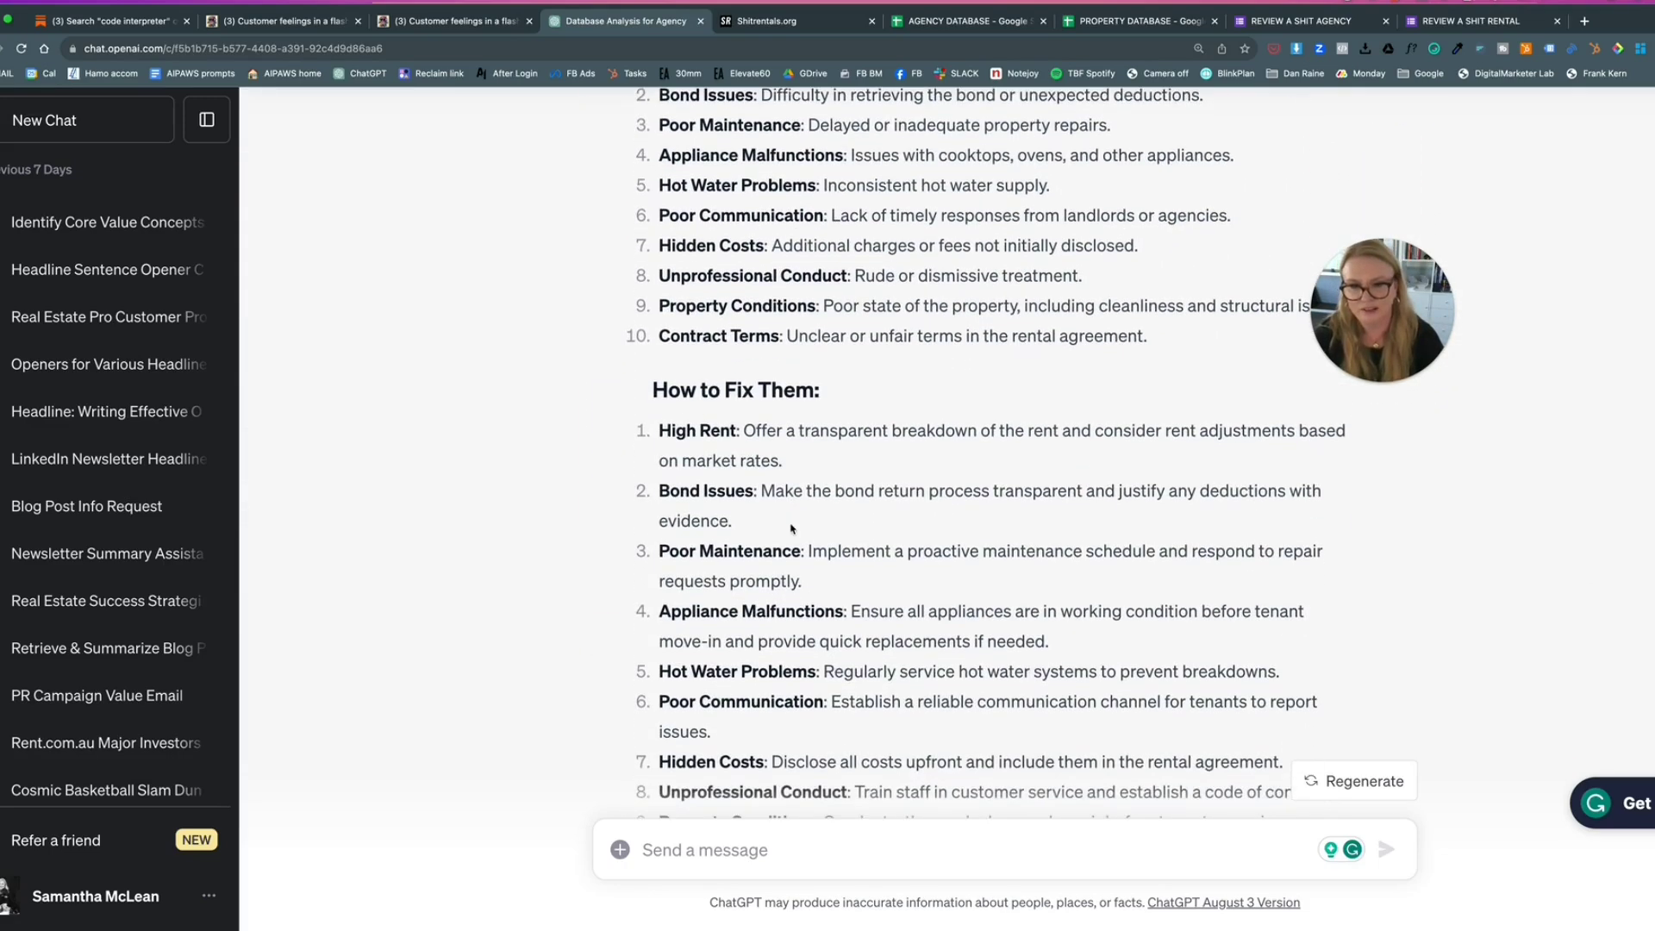
pyautogui.scroll(-1, 791, 527)
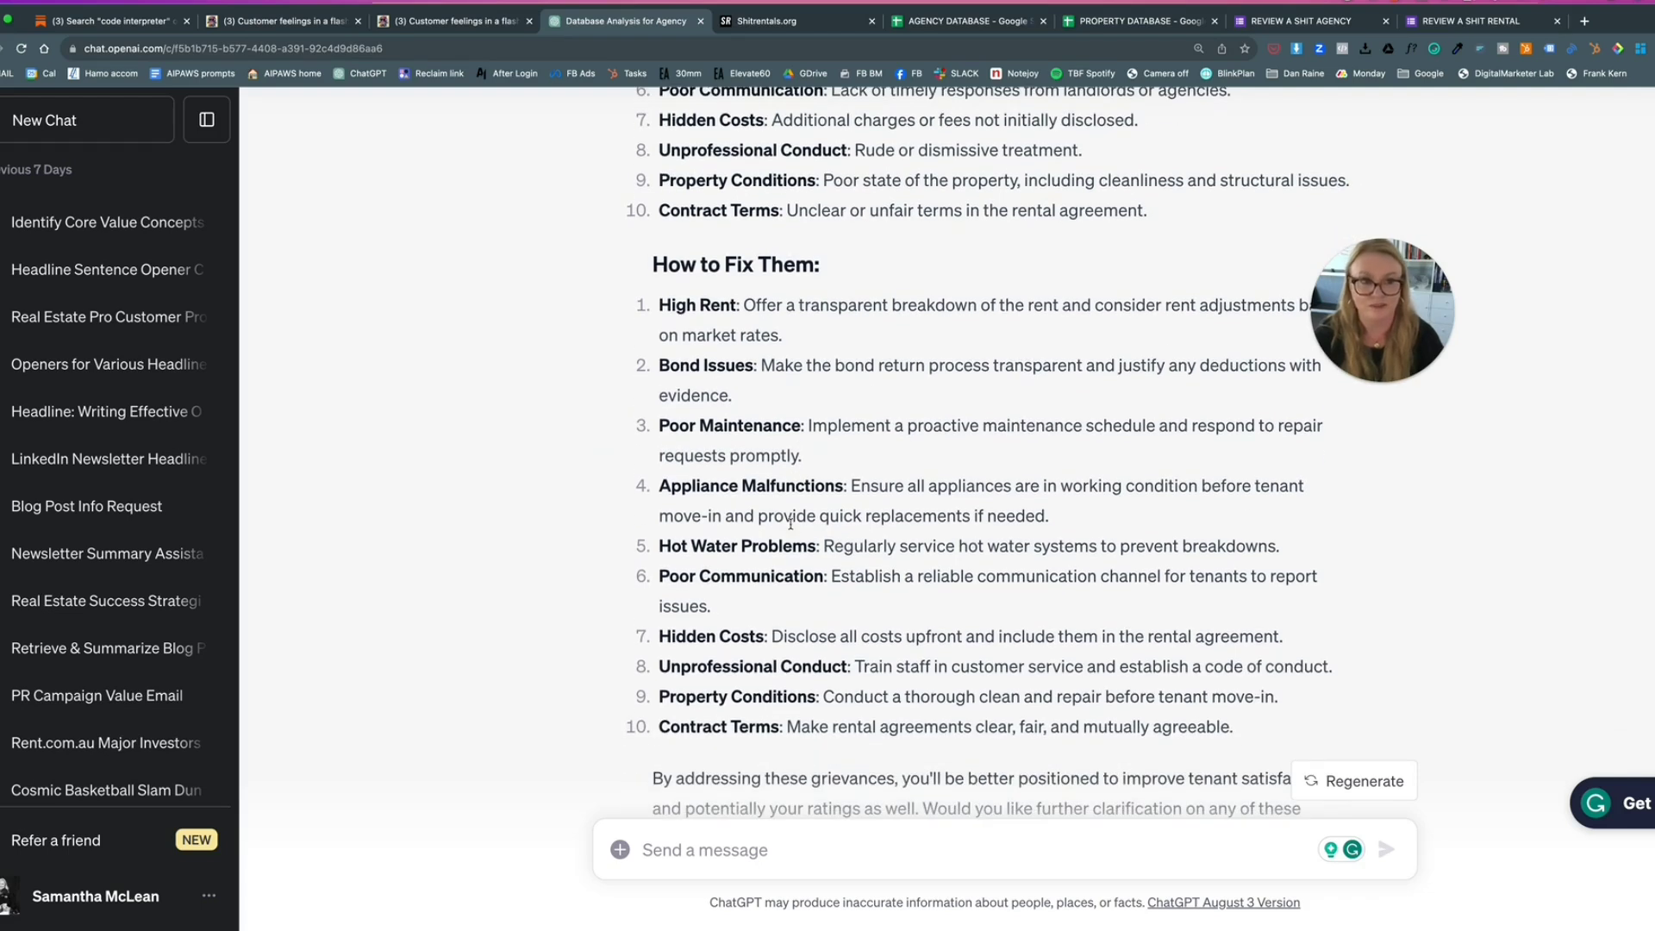
pyautogui.scroll(-2, 791, 524)
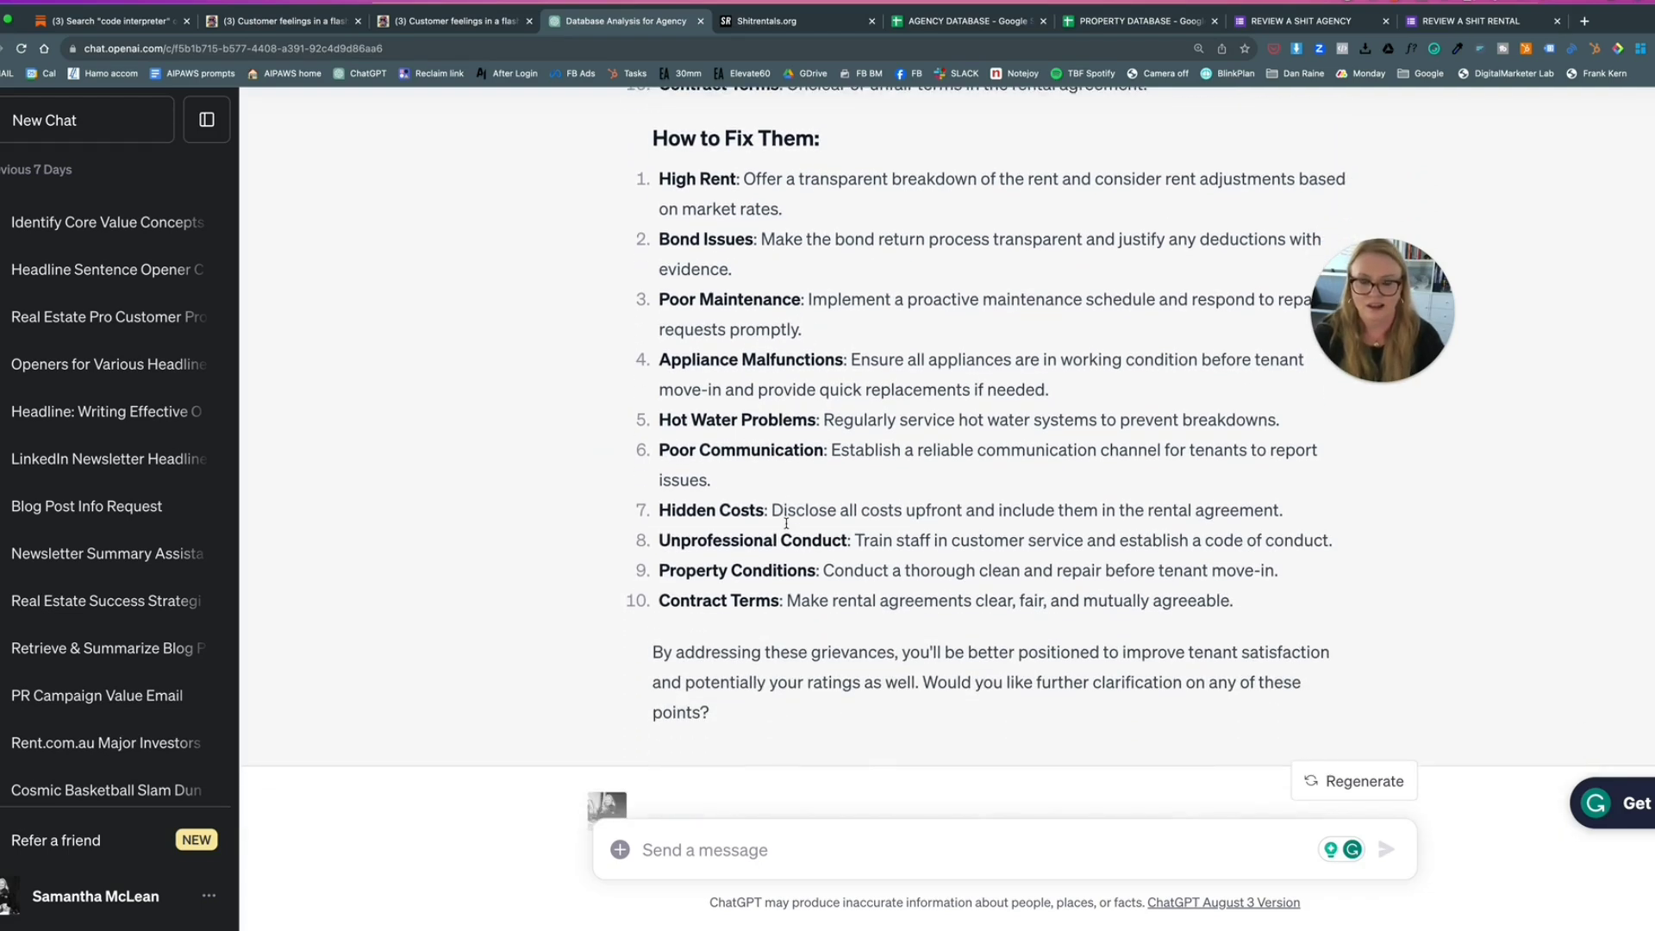